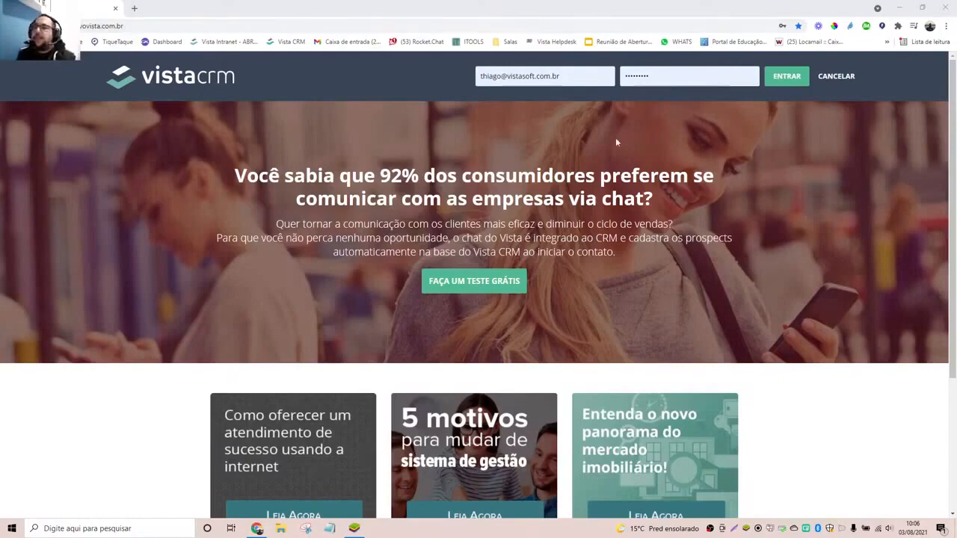
View the online support chat's login window from the site footer, and close it
{"action": "scroll", "coordinate": [616, 141], "scroll_direction": "down", "scroll_amount": 3}
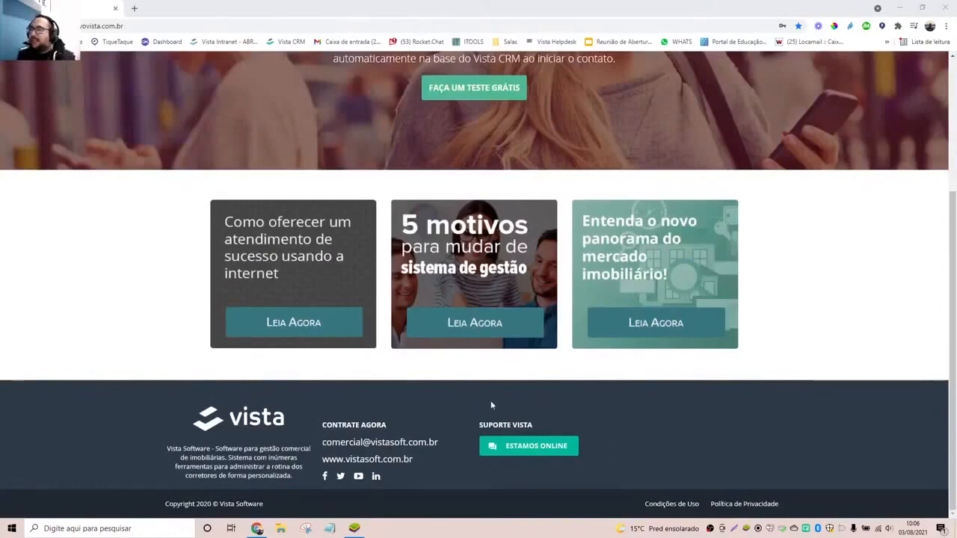
{"action": "left_click", "coordinate": [503, 451]}
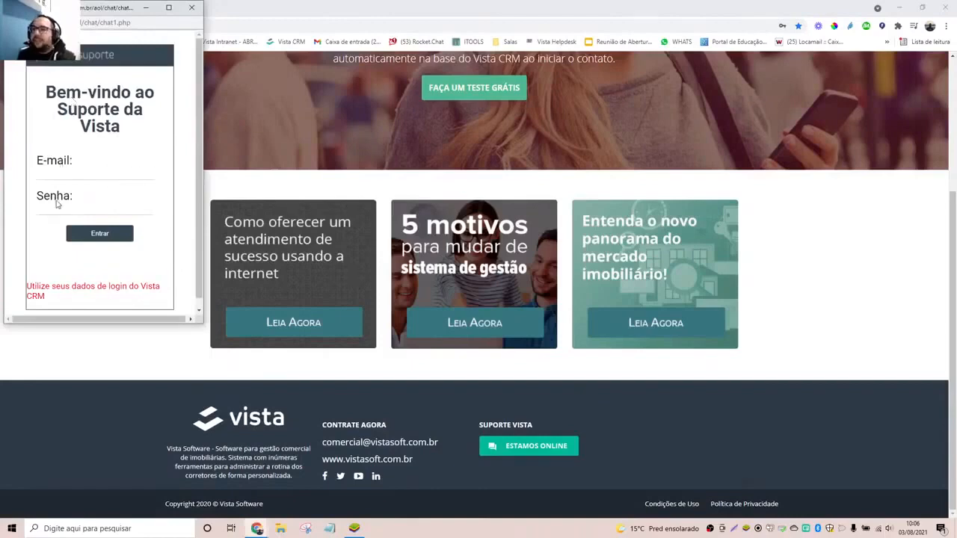
{"action": "left_click", "coordinate": [191, 8]}
{"action": "scroll", "coordinate": [714, 251], "scroll_direction": "up", "scroll_amount": 3}
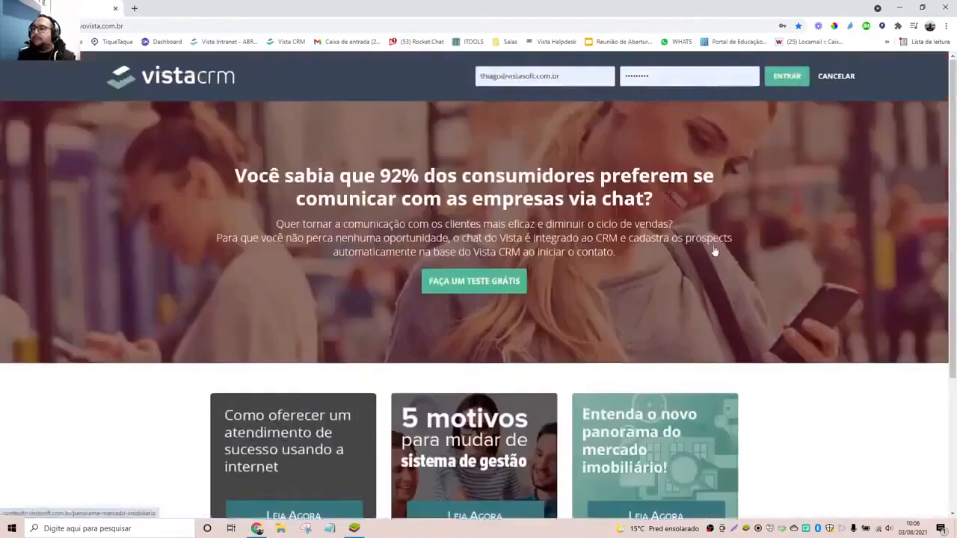
Submit the site login with the saved e-mail and password
{"action": "left_click", "coordinate": [720, 78]}
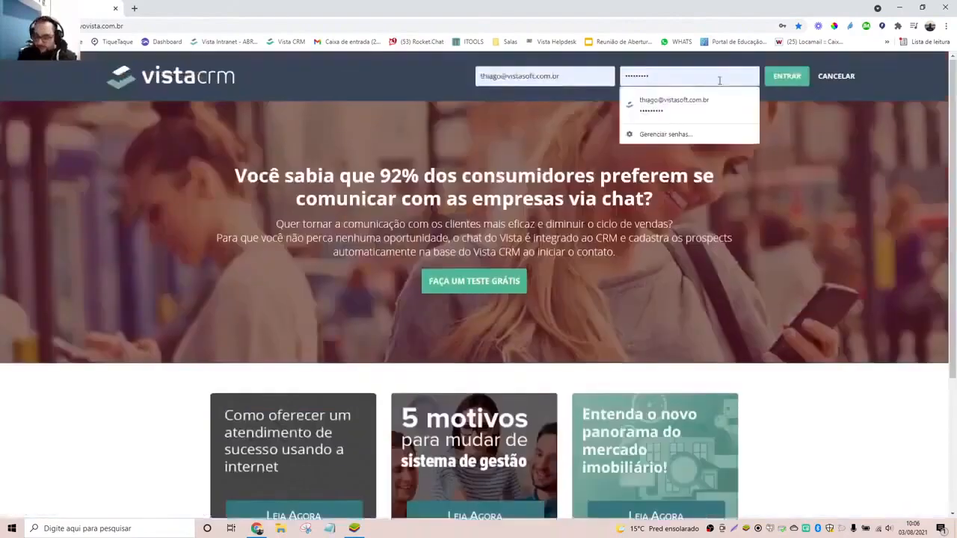
{"action": "key", "text": "Return"}
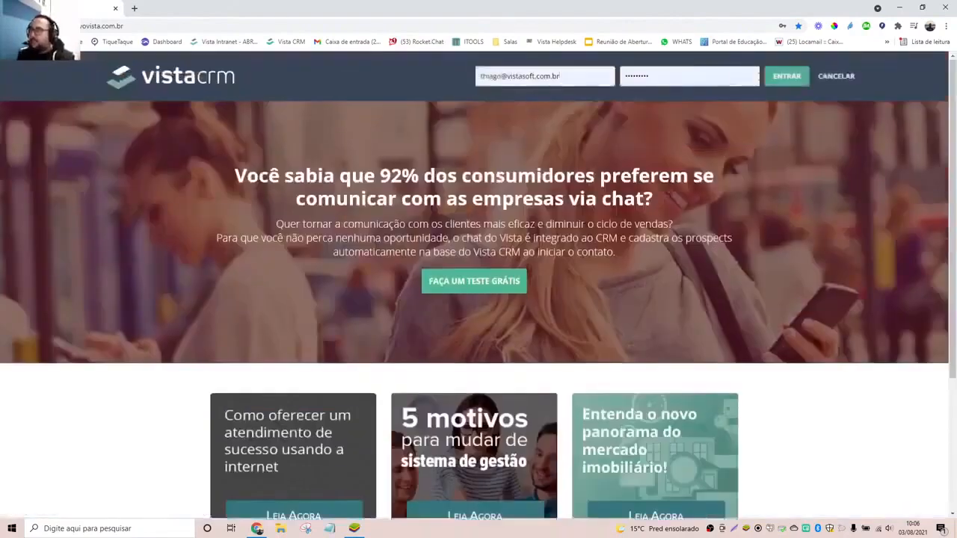
{"action": "left_click", "coordinate": [773, 83]}
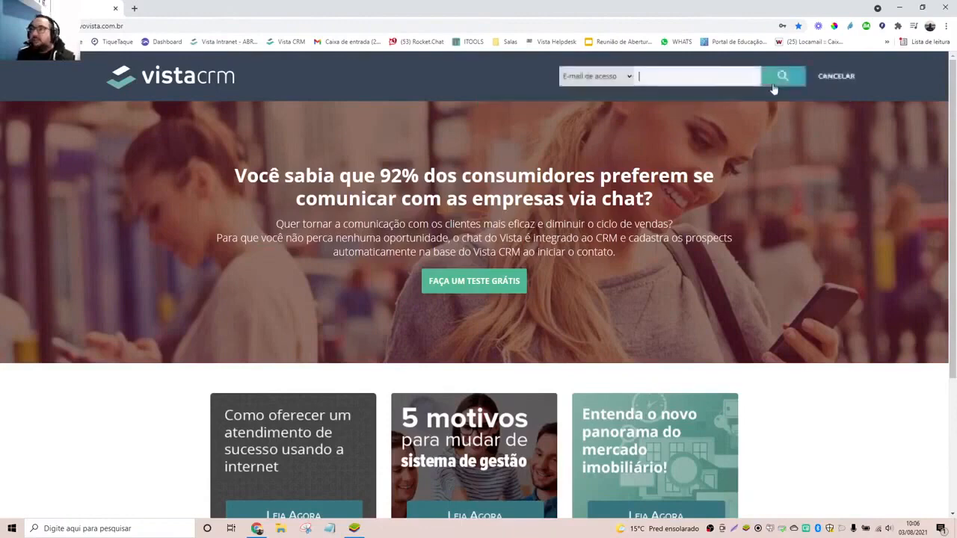
Find the client access by access e-mail with "livetrein", enter that account and postpone the personalised notifications request
{"action": "left_click", "coordinate": [701, 76]}
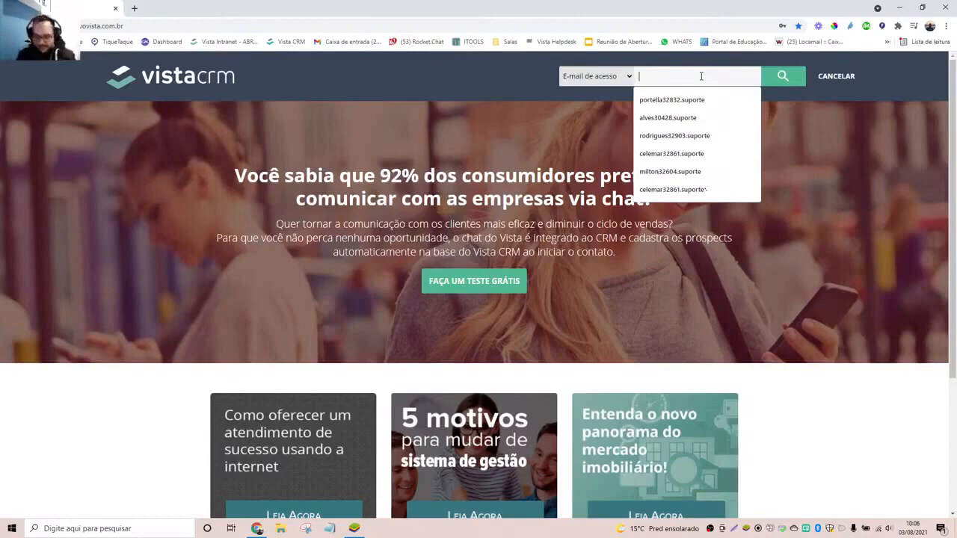
{"action": "type", "text": "live"}
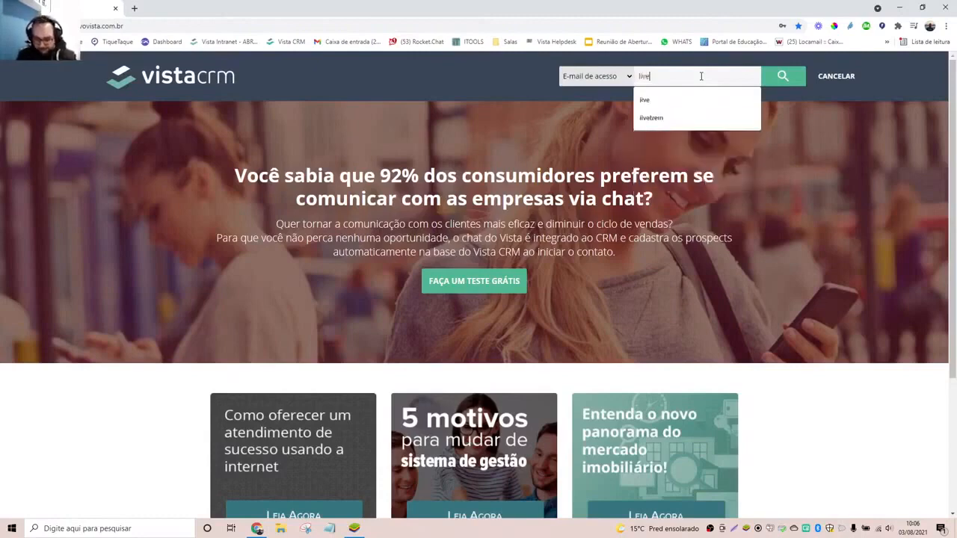
{"action": "type", "text": "trein"}
{"action": "key", "text": "Return"}
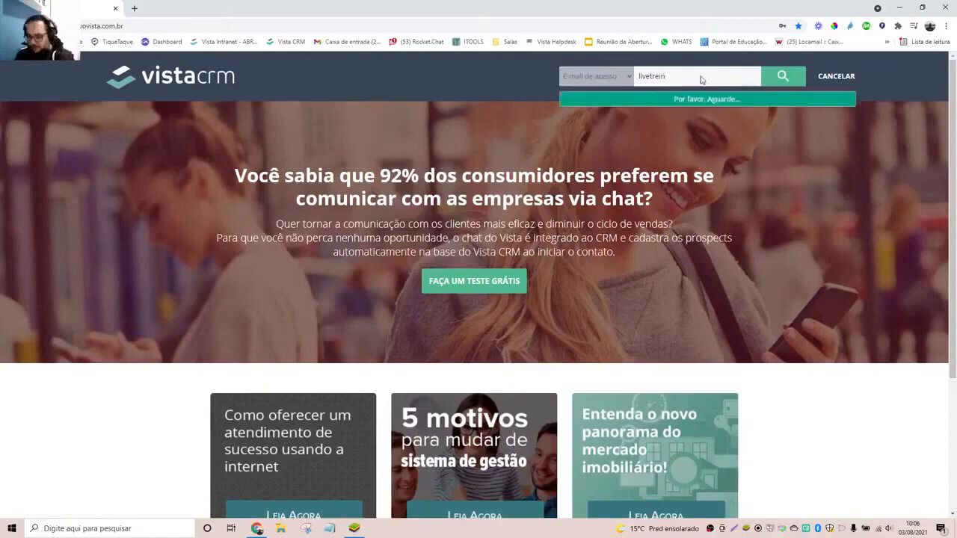
{"action": "left_click", "coordinate": [591, 146]}
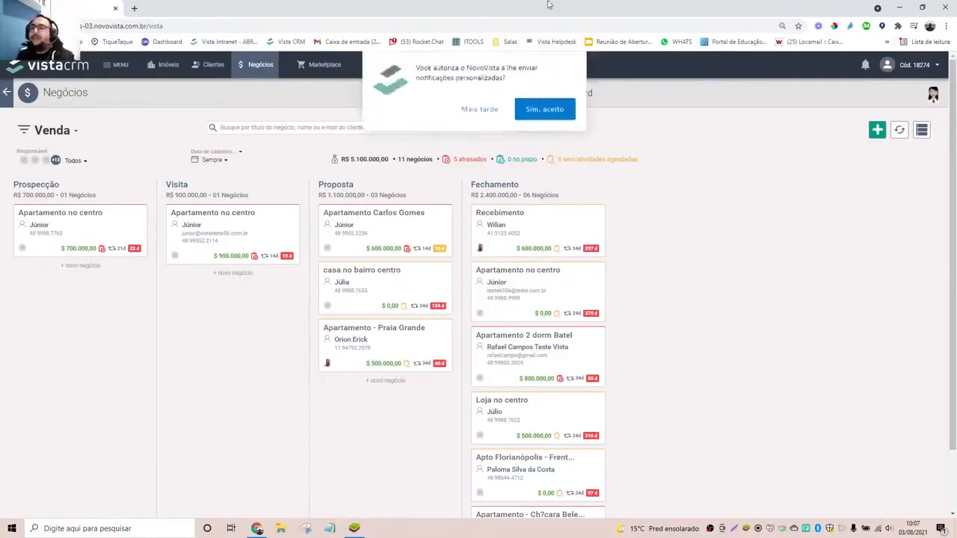
{"action": "left_click", "coordinate": [469, 110]}
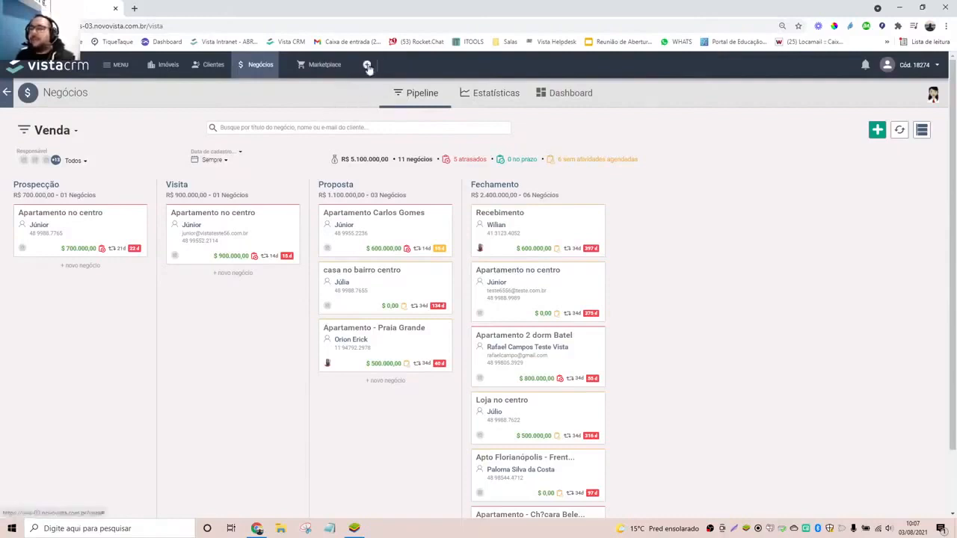
Start registering a new property of the Imóveis Residenciais type
{"action": "left_click", "coordinate": [367, 65]}
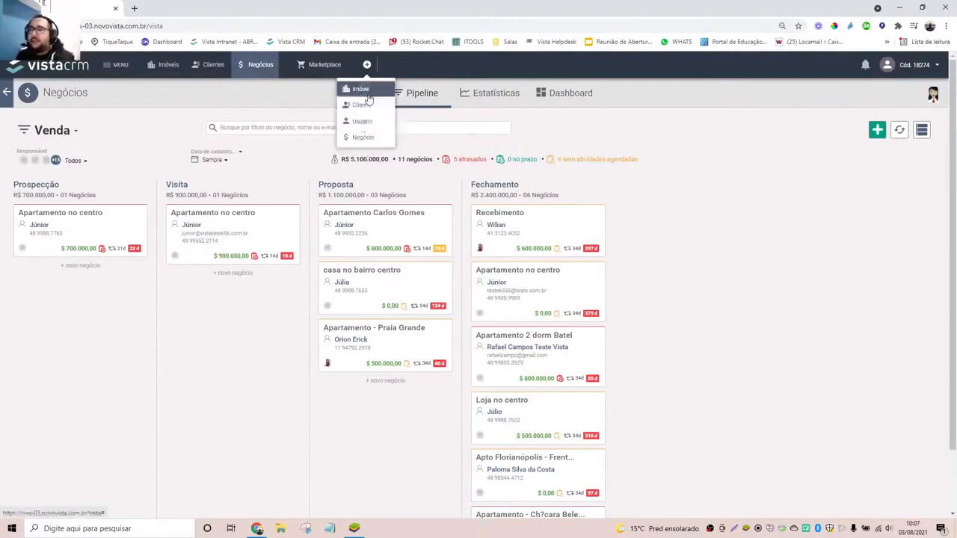
{"action": "left_click", "coordinate": [362, 89]}
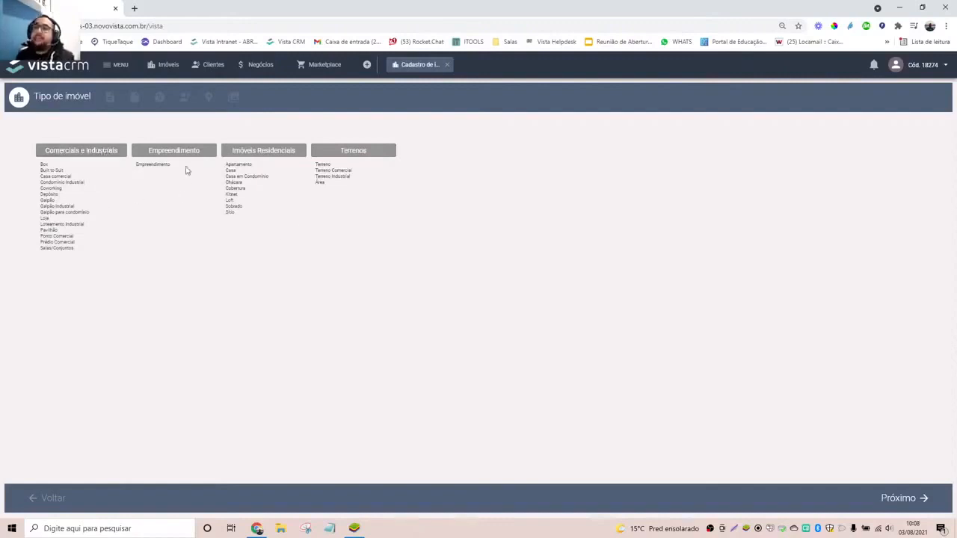
{"action": "left_click", "coordinate": [247, 152]}
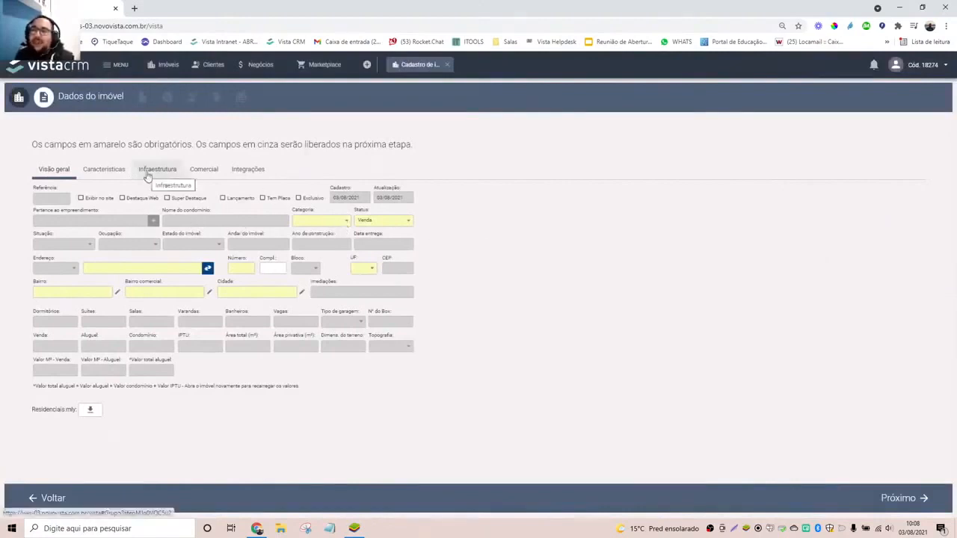
Set the property's category to Apartamento and its status to Venda
{"action": "left_click", "coordinate": [347, 223]}
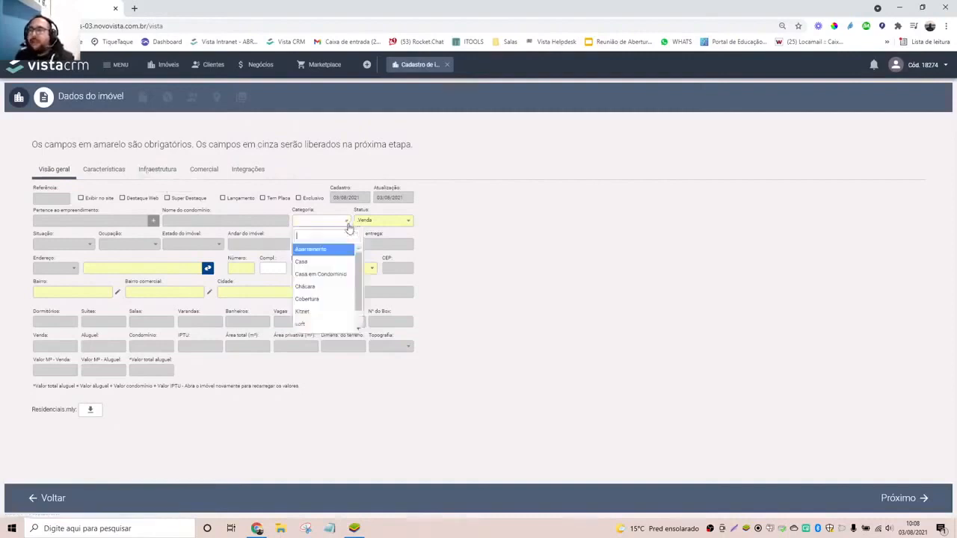
{"action": "left_click", "coordinate": [321, 256]}
{"action": "left_click", "coordinate": [338, 223]}
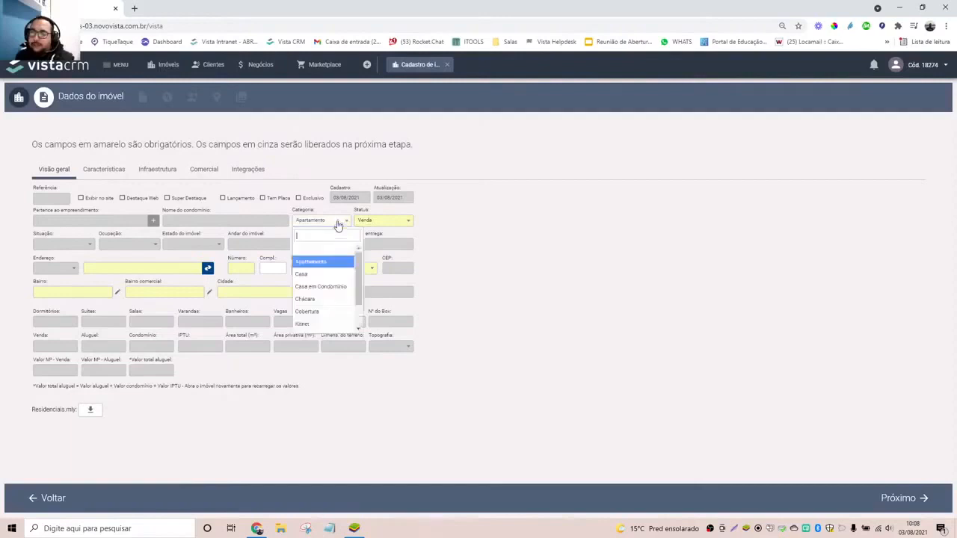
{"action": "scroll", "coordinate": [322, 295], "scroll_direction": "down", "scroll_amount": 1}
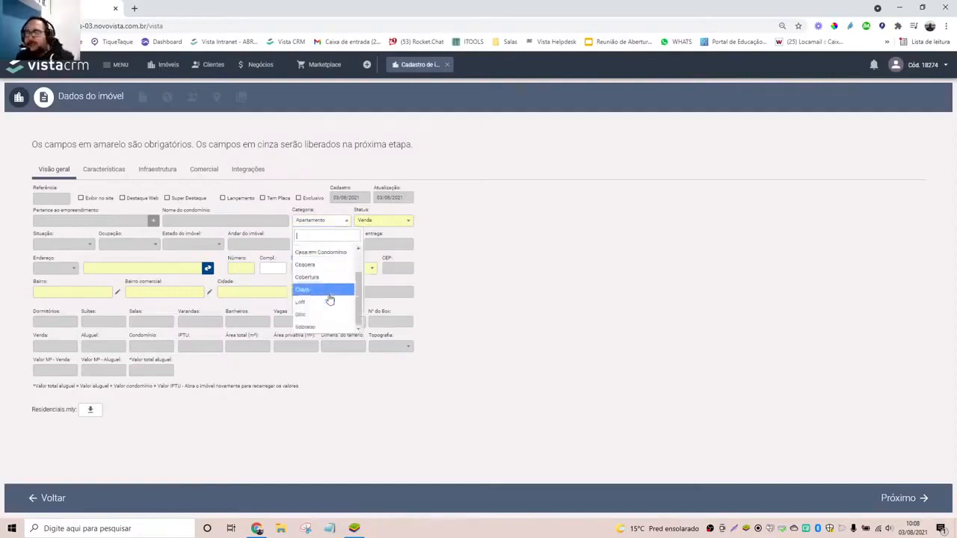
{"action": "scroll", "coordinate": [322, 299], "scroll_direction": "up", "scroll_amount": 3}
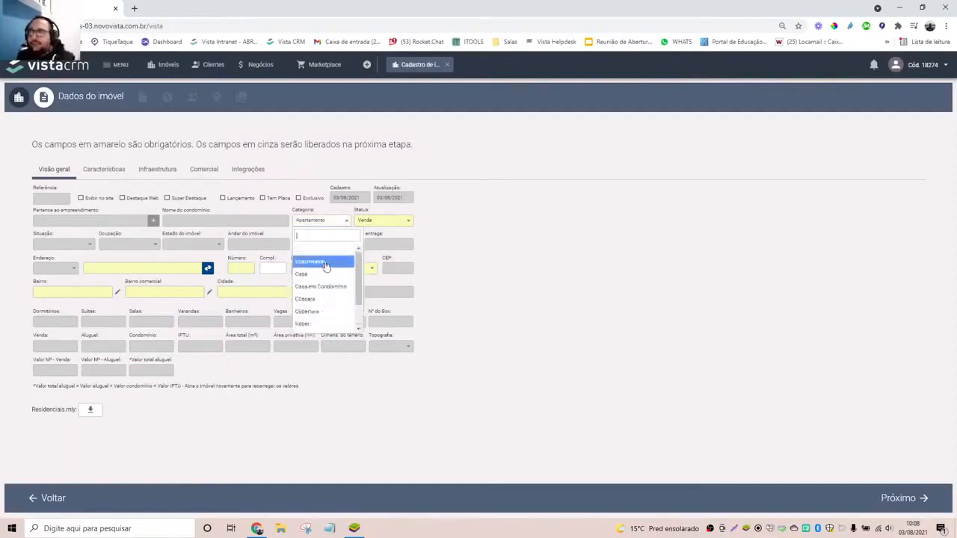
{"action": "left_click", "coordinate": [325, 265]}
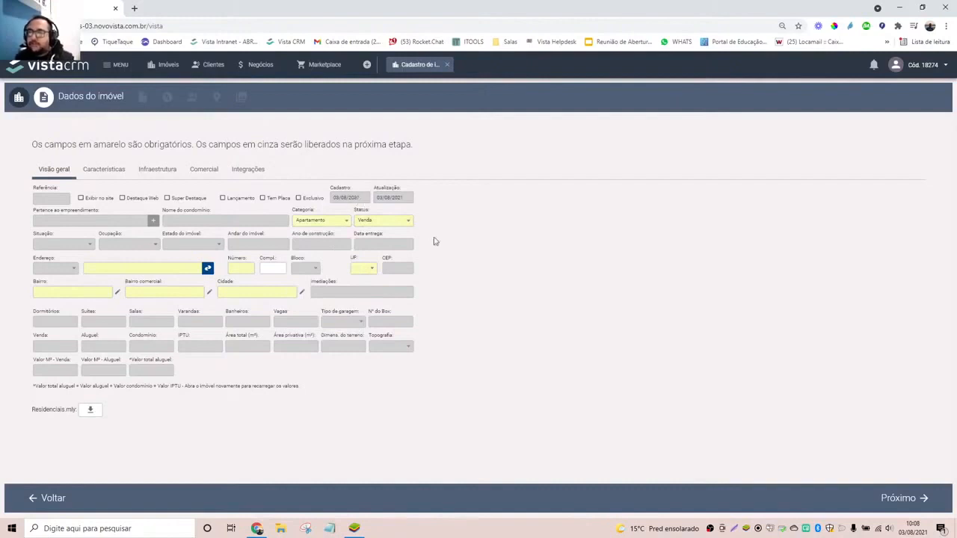
{"action": "left_click", "coordinate": [405, 224]}
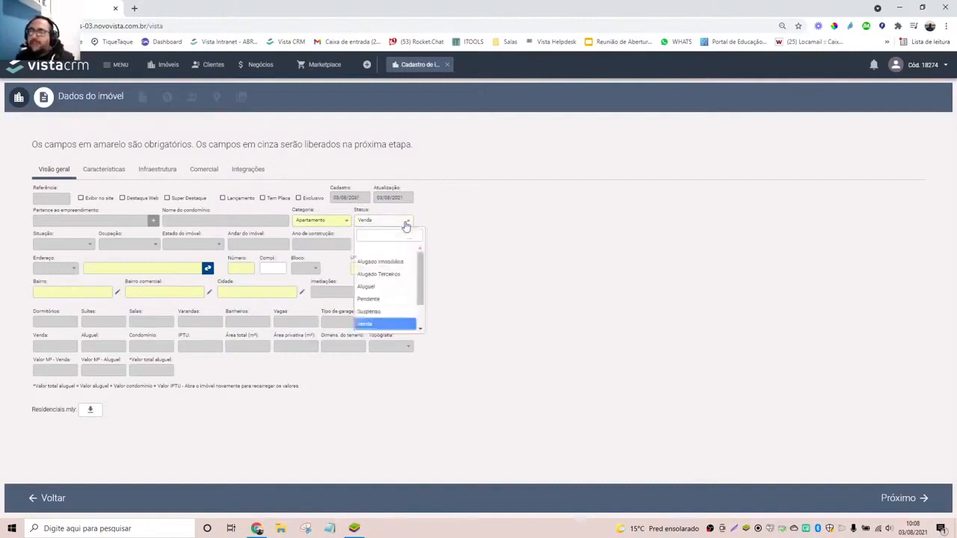
{"action": "left_click", "coordinate": [376, 325]}
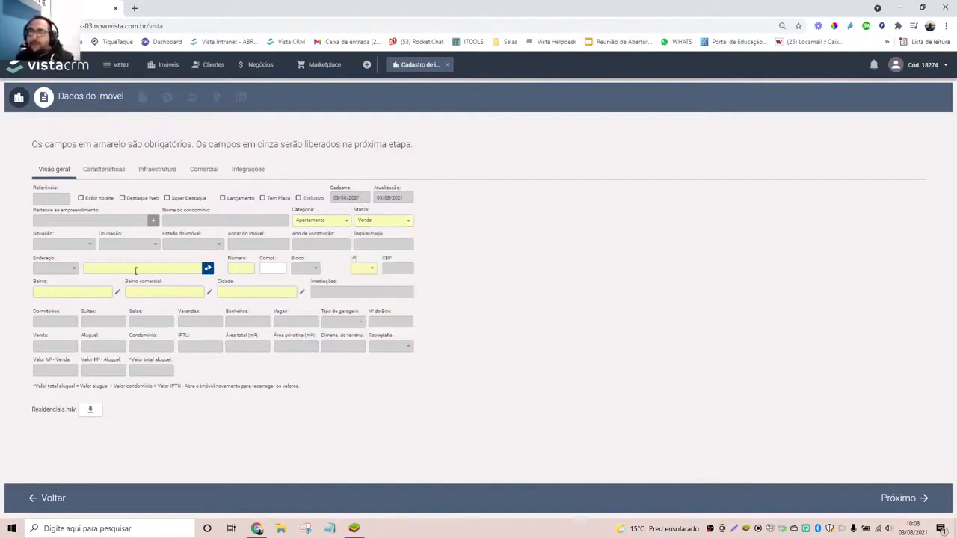
Look up the property's address by its postal code (CEP) and fill the form with the matching street
{"action": "left_click", "coordinate": [209, 270]}
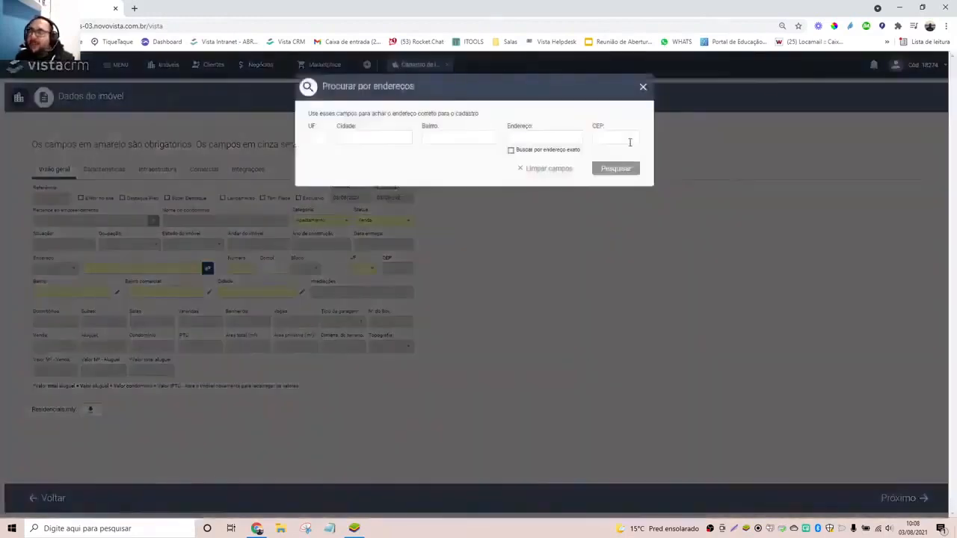
{"action": "left_click", "coordinate": [615, 139]}
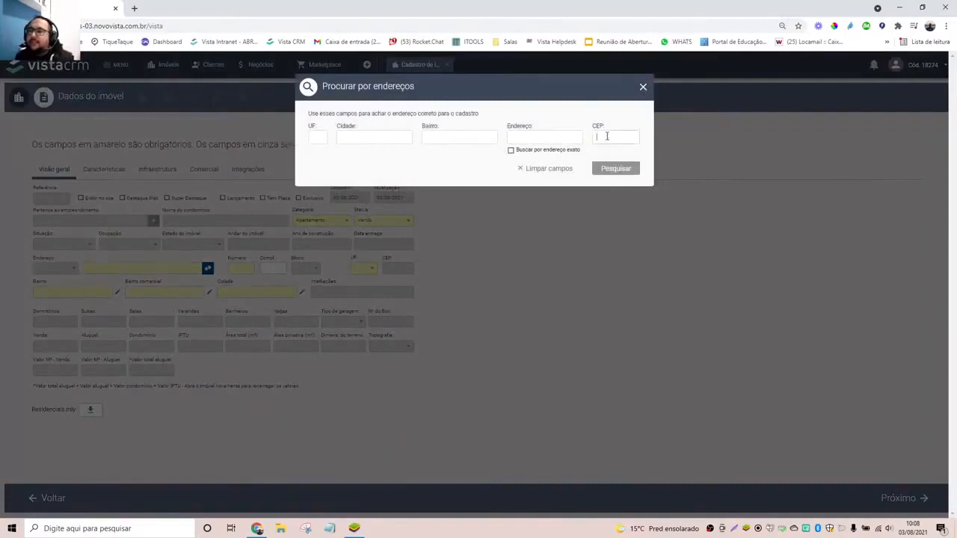
{"action": "type", "text": "88132381"}
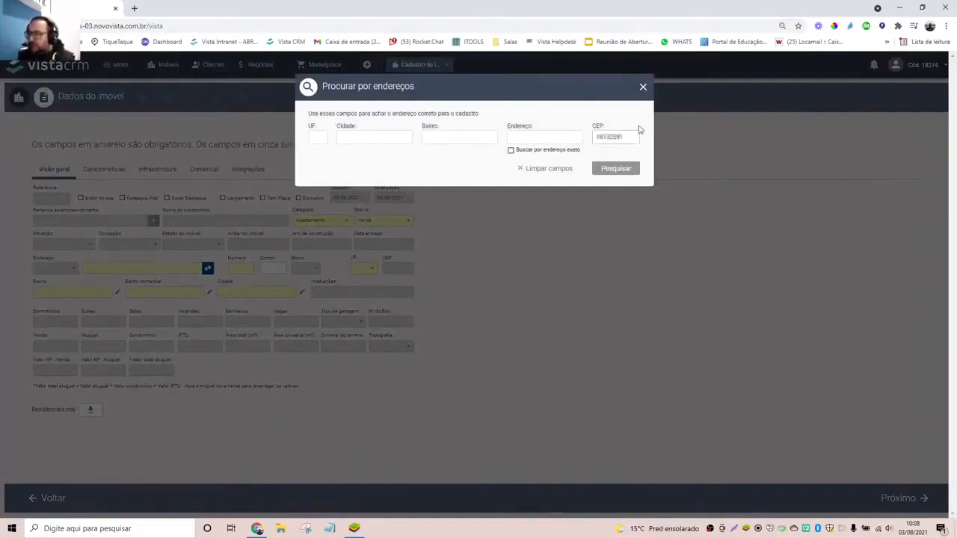
{"action": "left_click", "coordinate": [624, 178]}
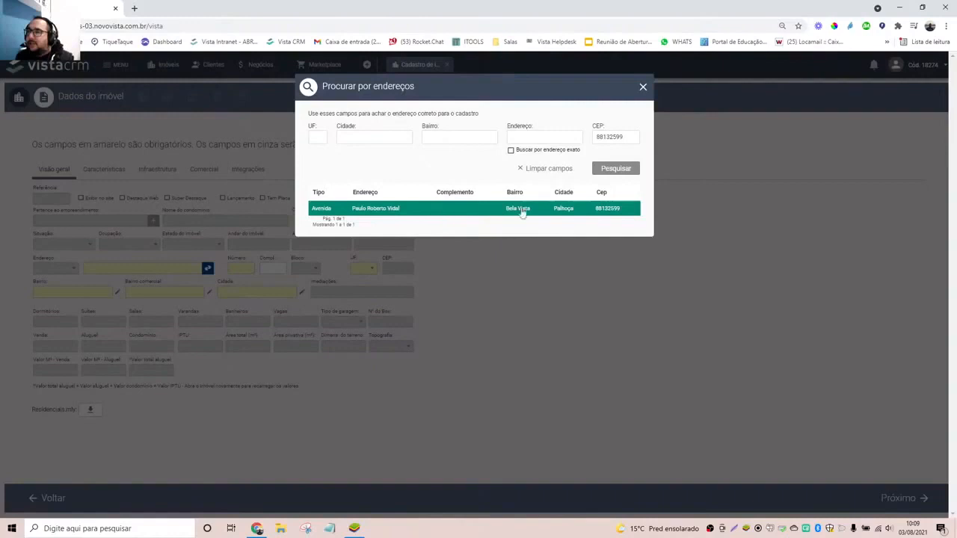
{"action": "left_click", "coordinate": [383, 210]}
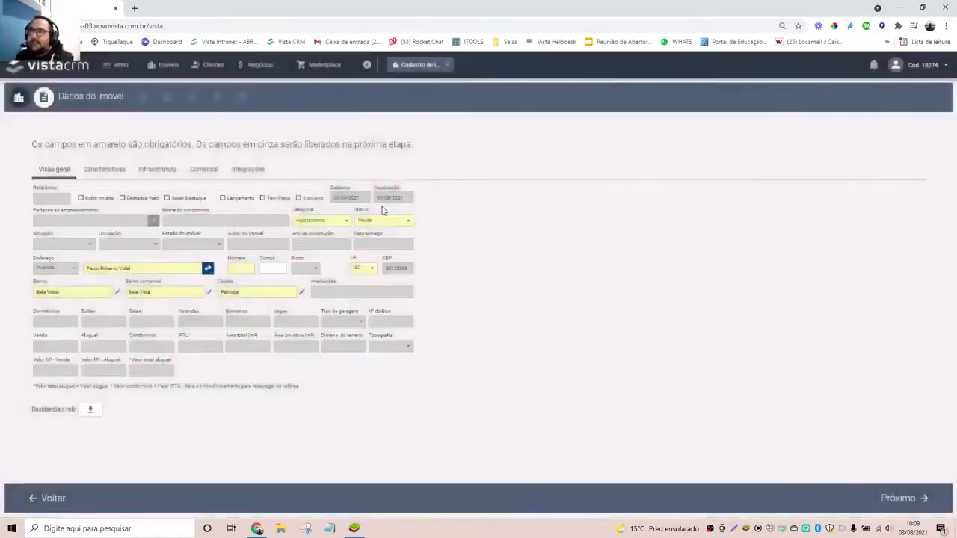
Fill in the address number and complement, and continue to the complementary data stage
{"action": "left_click", "coordinate": [242, 269]}
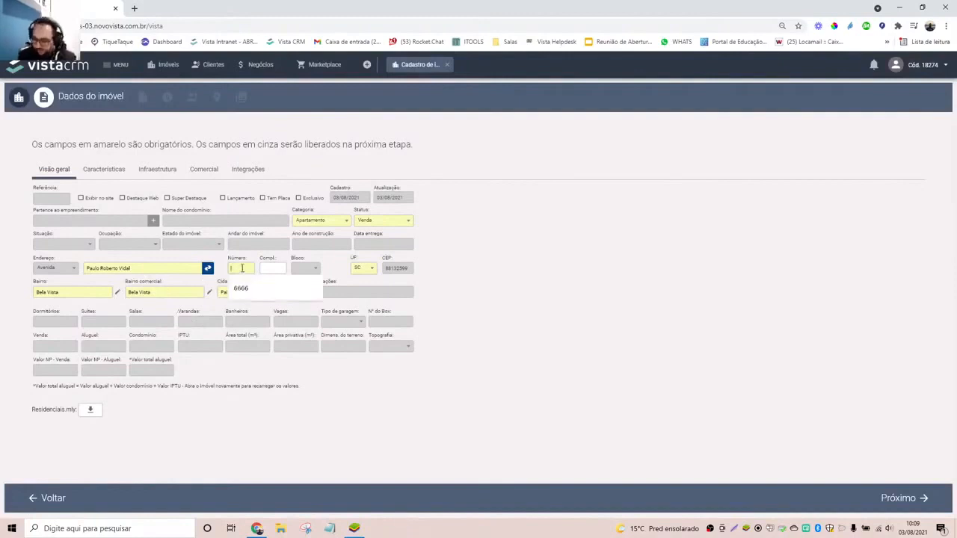
{"action": "type", "text": "15566688"}
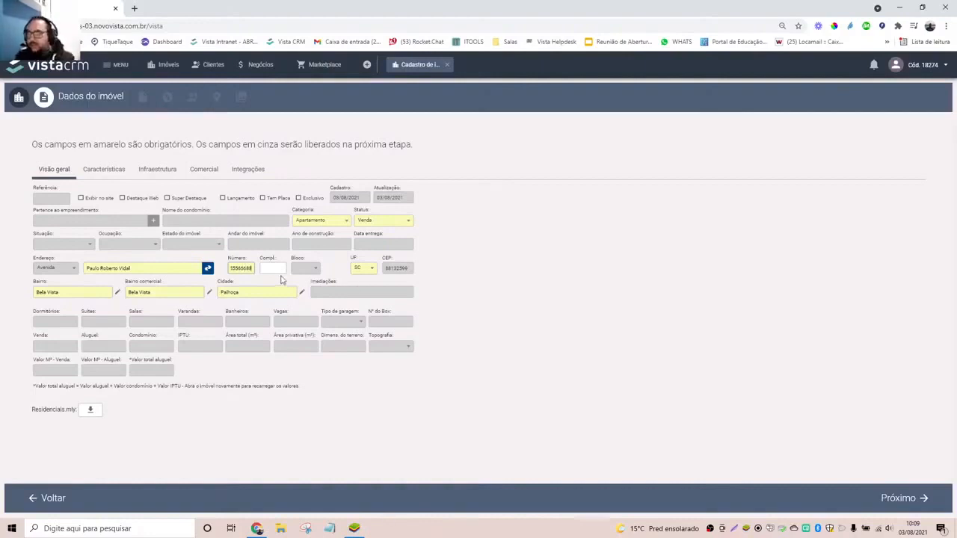
{"action": "left_click", "coordinate": [281, 269]}
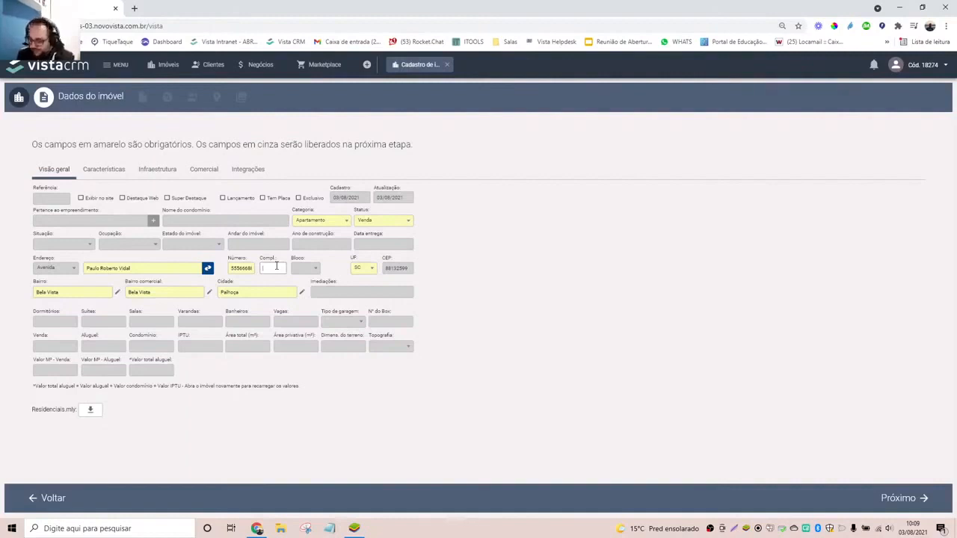
{"action": "type", "text": "302"}
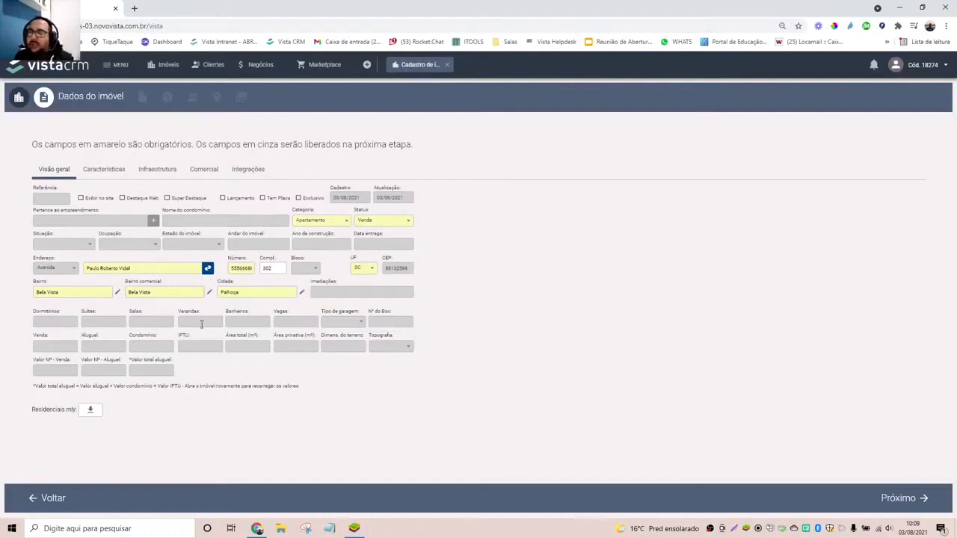
{"action": "left_click", "coordinate": [886, 500]}
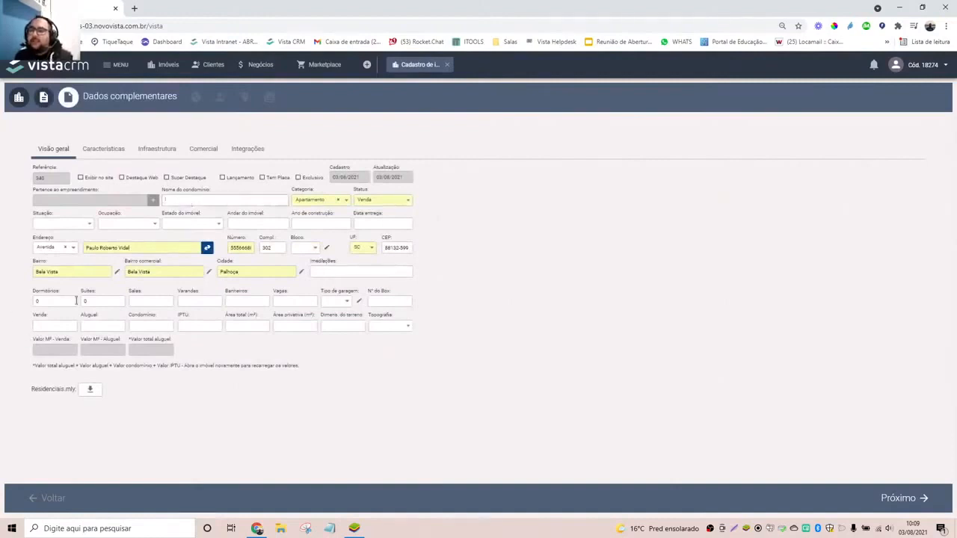
Enter 2 for Dormitórios, 1 for Suítes and 1 for Salas
{"action": "type", "text": "2"}
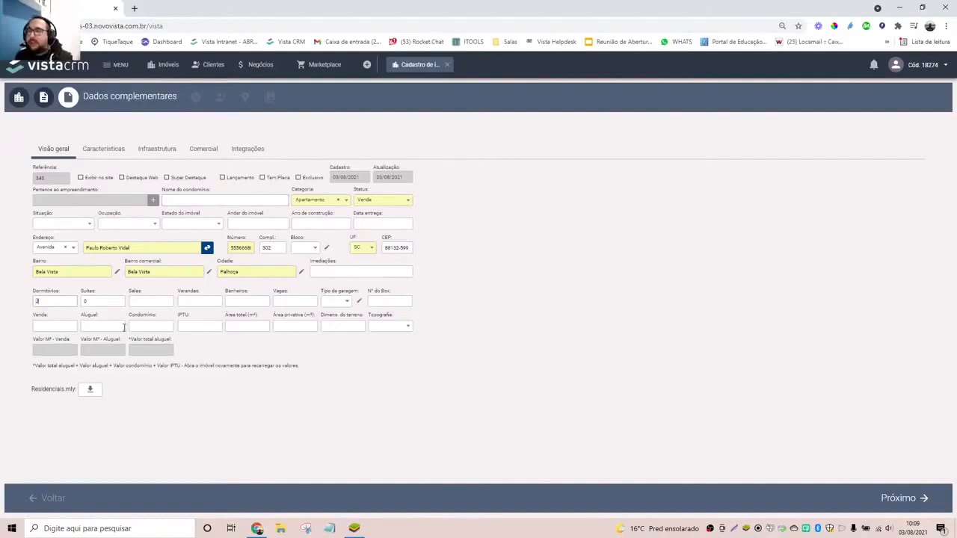
{"action": "left_click", "coordinate": [105, 302]}
{"action": "type", "text": "1"}
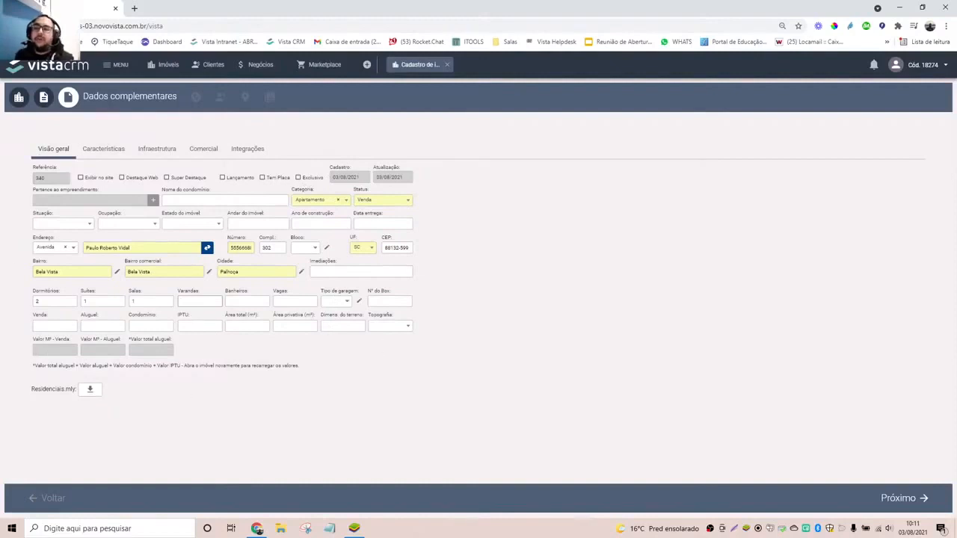
Examine the Características and Infraestrutura options available for the property, ending on Características
{"action": "left_click", "coordinate": [91, 151]}
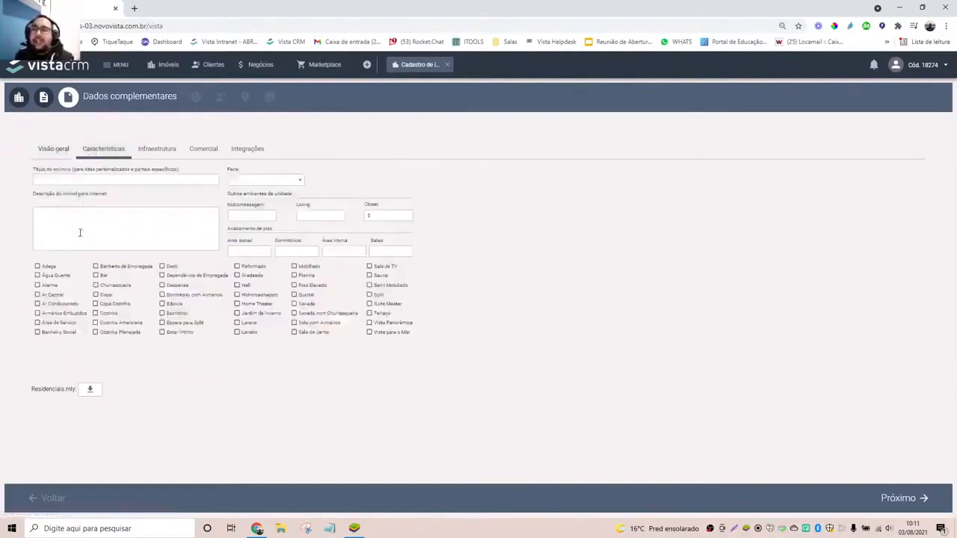
{"action": "left_click", "coordinate": [153, 150]}
{"action": "left_click", "coordinate": [105, 152]}
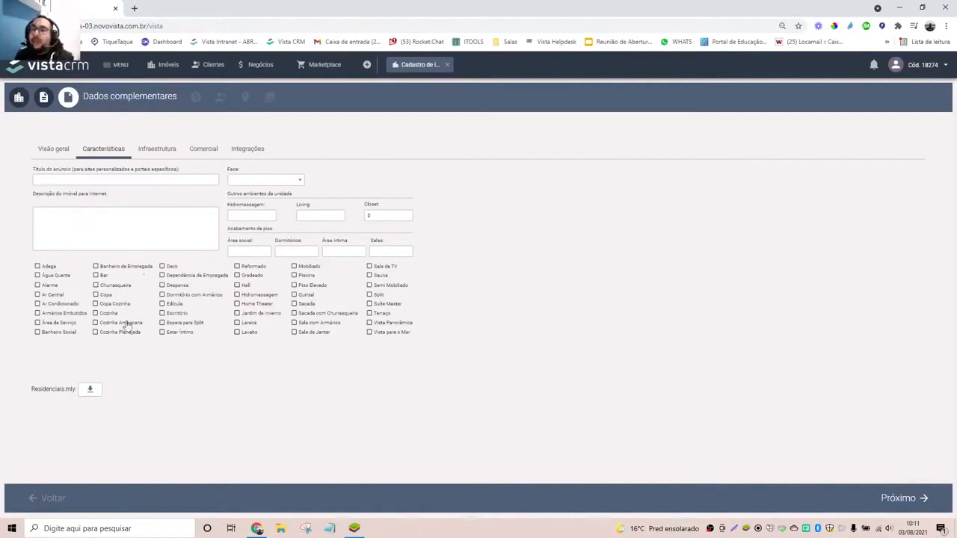
Mark Churrasqueira in the property's Características and Churrasqueira Coletiva in its Infraestrutura
{"action": "left_click", "coordinate": [95, 286]}
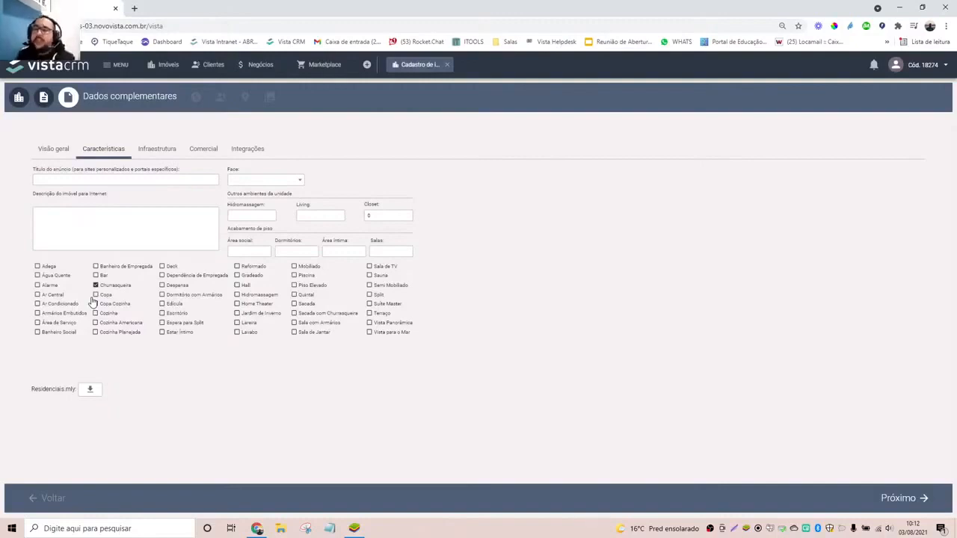
{"action": "left_click", "coordinate": [146, 150]}
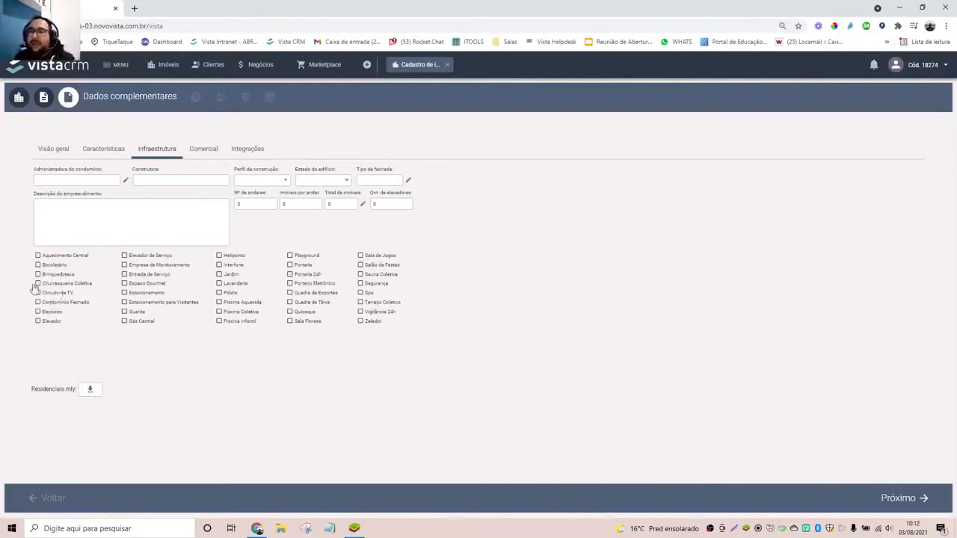
{"action": "left_click", "coordinate": [38, 284]}
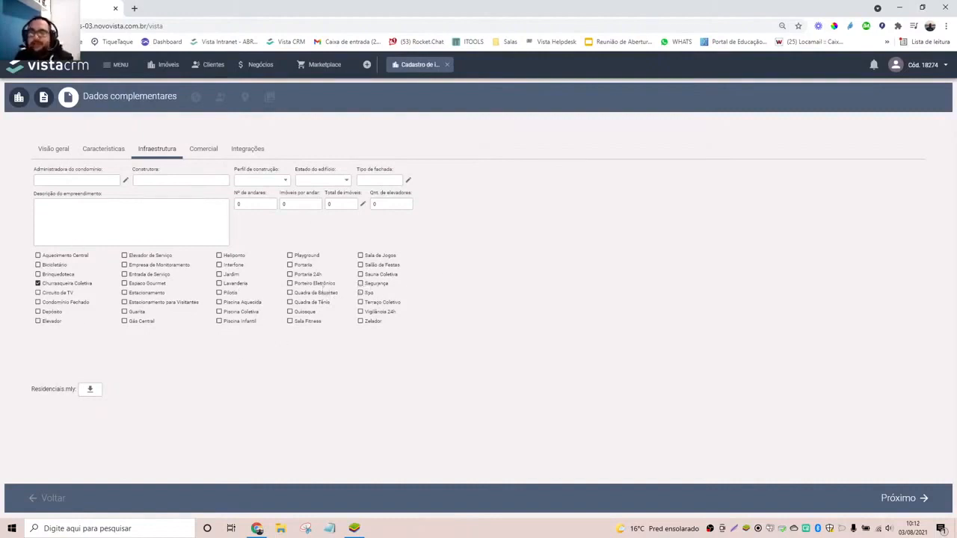
Examine the property's Características, Comercial and Integrações fields, ending on the Visão geral data
{"action": "left_click", "coordinate": [102, 149]}
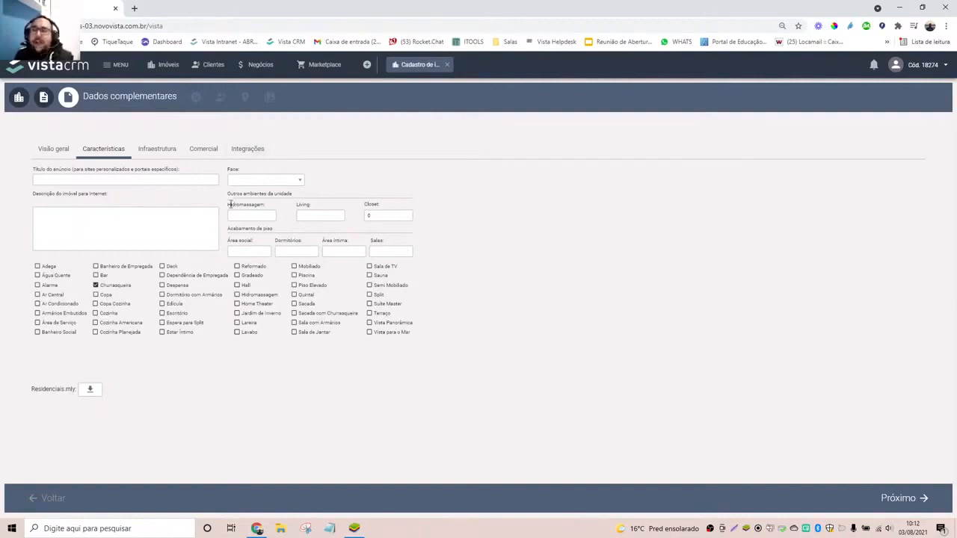
{"action": "left_click", "coordinate": [164, 152]}
{"action": "left_click", "coordinate": [199, 151]}
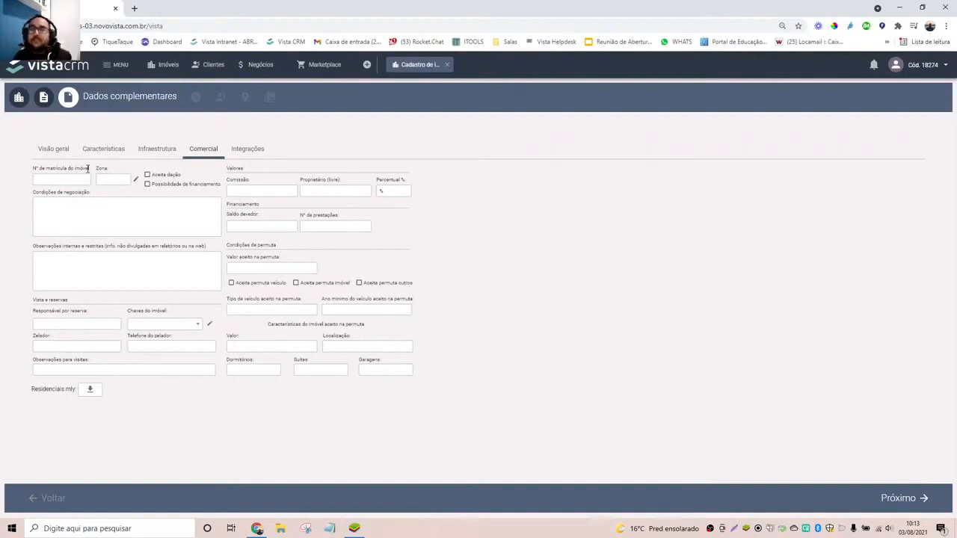
{"action": "left_click", "coordinate": [249, 151]}
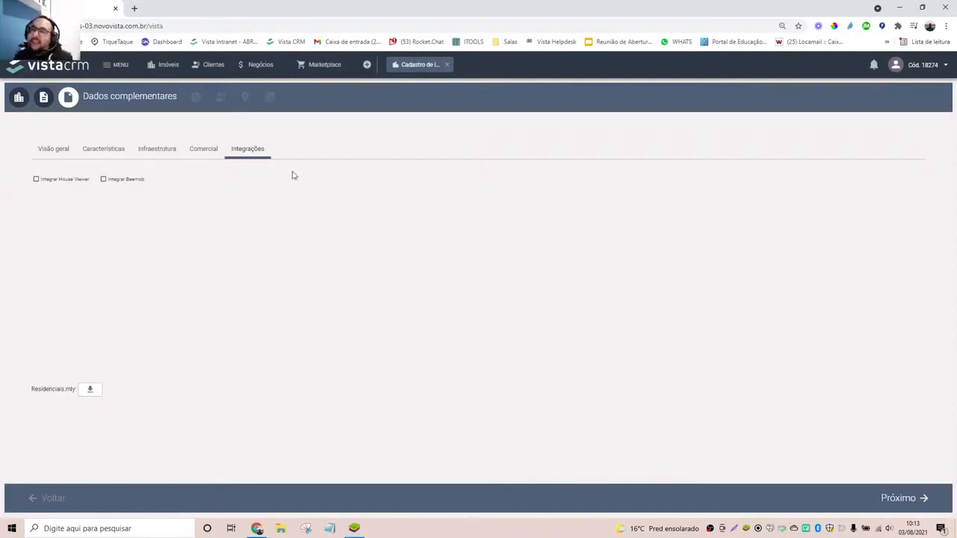
{"action": "left_click", "coordinate": [37, 151]}
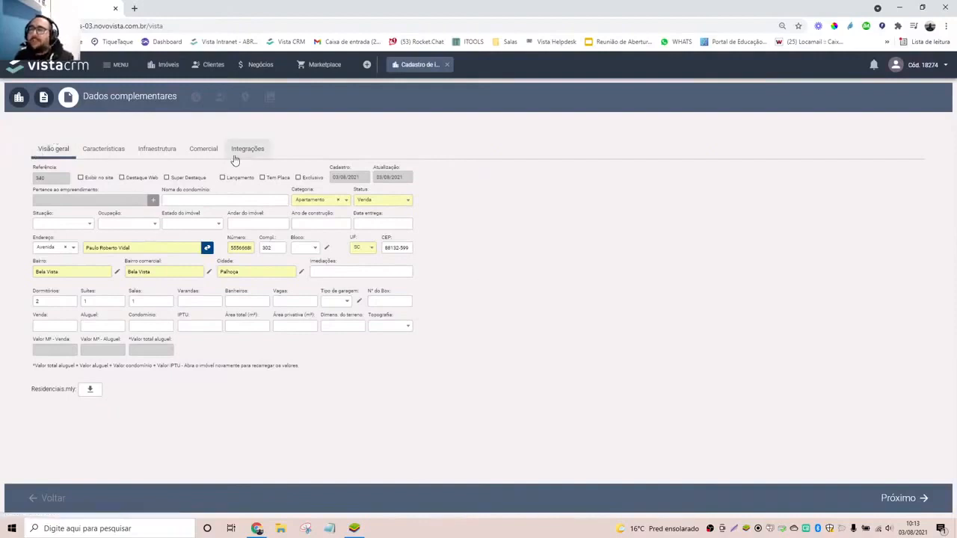
Mark Estacionamento para Visitantes and Piscina Aquecida in the Infraestrutura, and advance to the owner stage without choosing any publication portal
{"action": "left_click", "coordinate": [98, 155]}
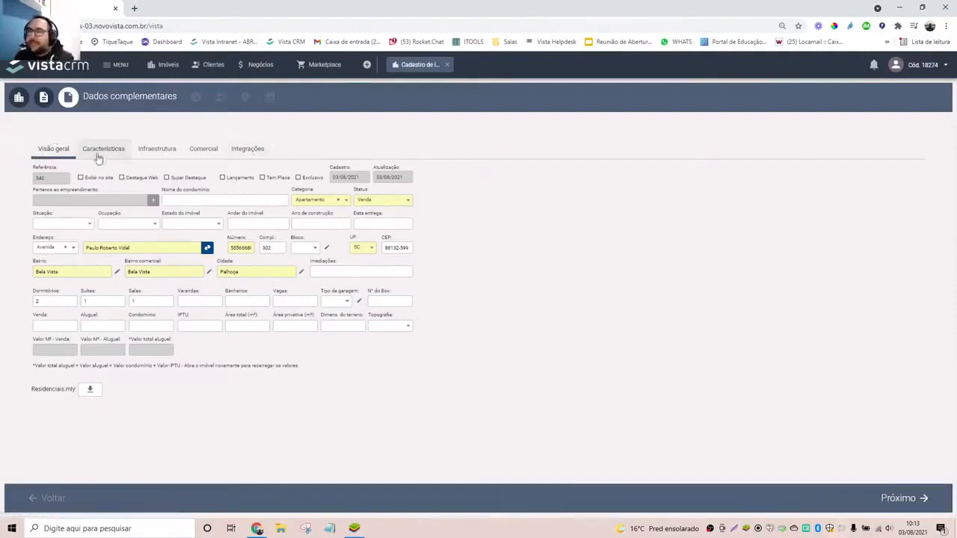
{"action": "left_click", "coordinate": [152, 154]}
{"action": "left_click", "coordinate": [124, 302]}
{"action": "left_click", "coordinate": [218, 302]}
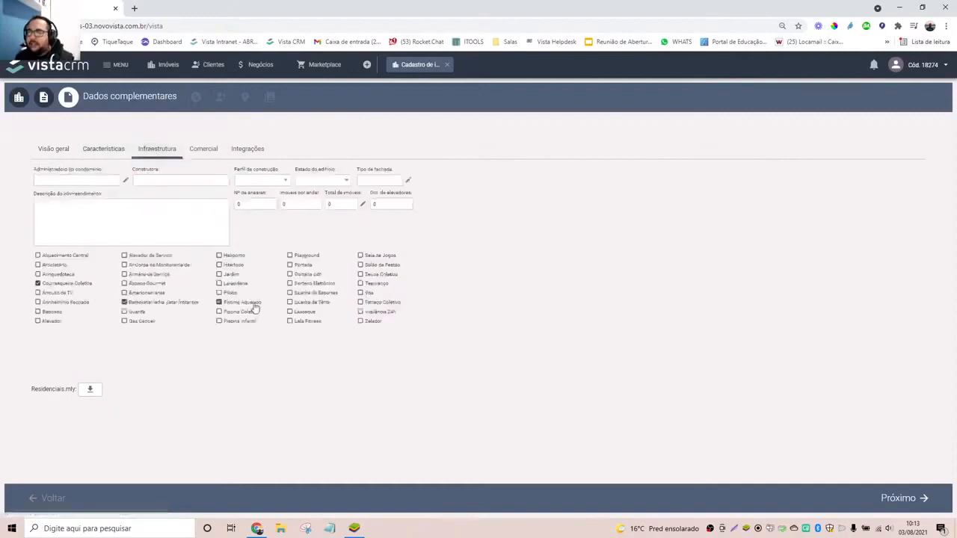
{"action": "left_click", "coordinate": [913, 493]}
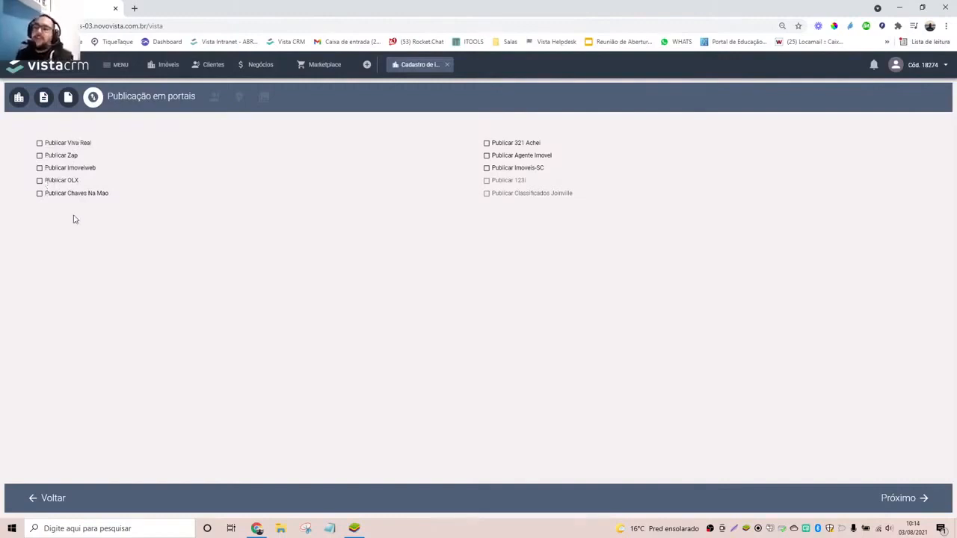
{"action": "left_click", "coordinate": [844, 503]}
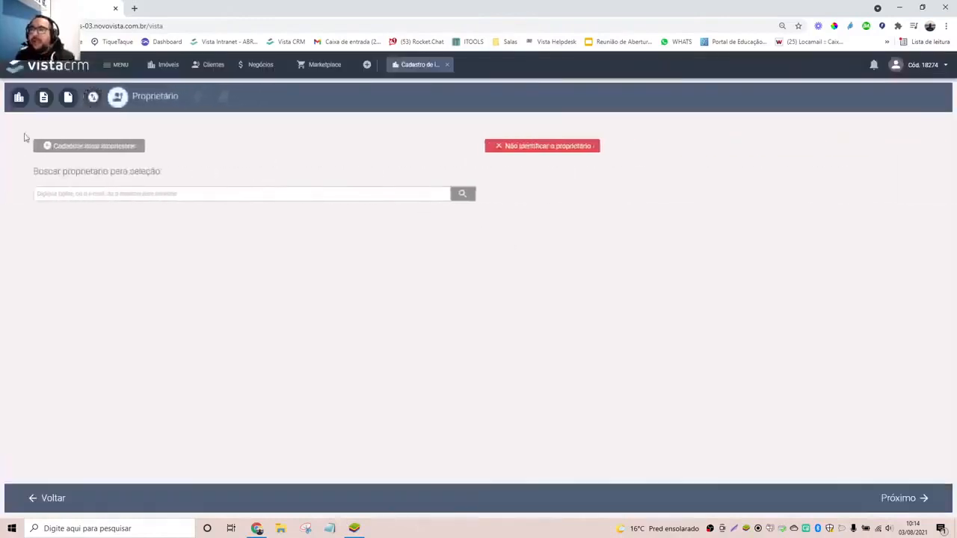
{"action": "left_click", "coordinate": [157, 198]}
{"action": "type", "text": "silvest"}
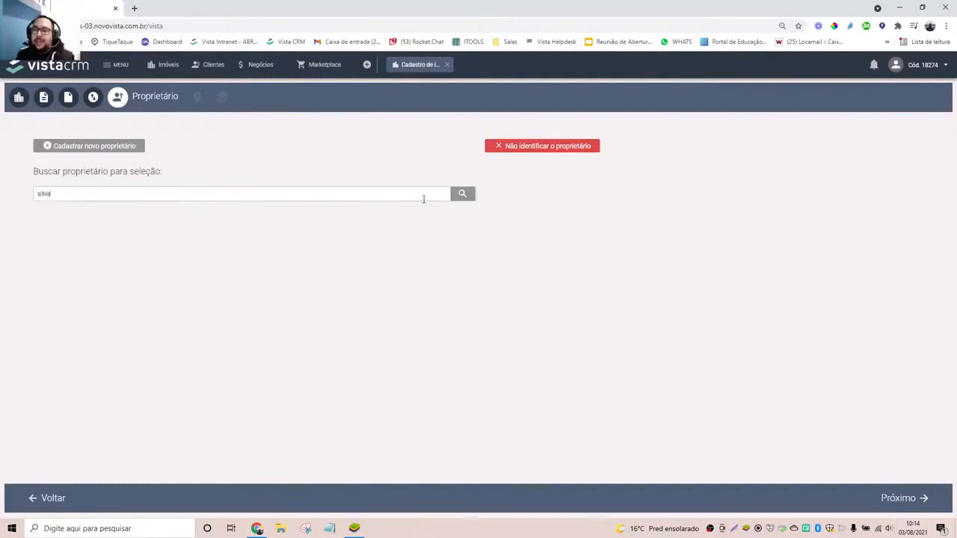
{"action": "key", "text": "BackSpace"}
{"action": "key", "text": "BackSpace"}
{"action": "key", "text": "BackSpace"}
{"action": "key", "text": "BackSpace"}
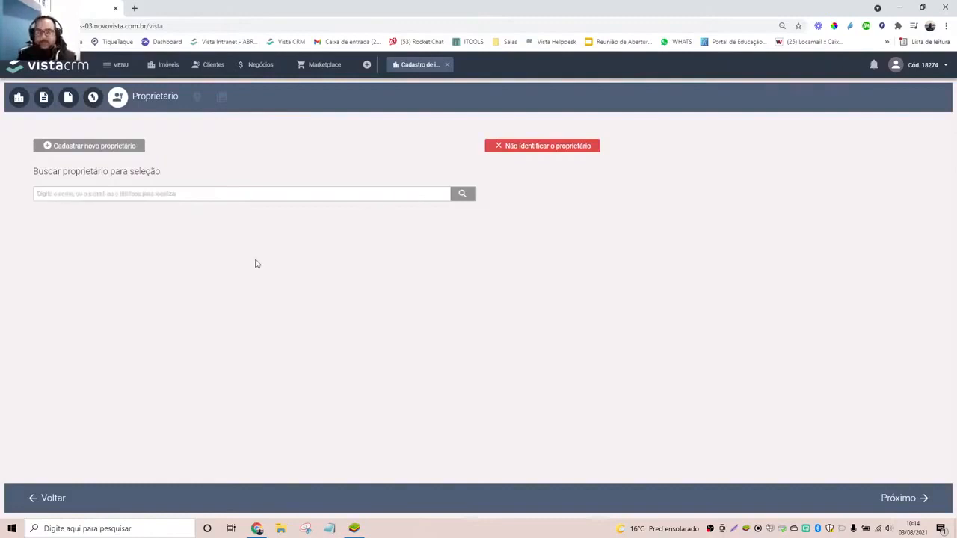
{"action": "type", "text": "Y"}
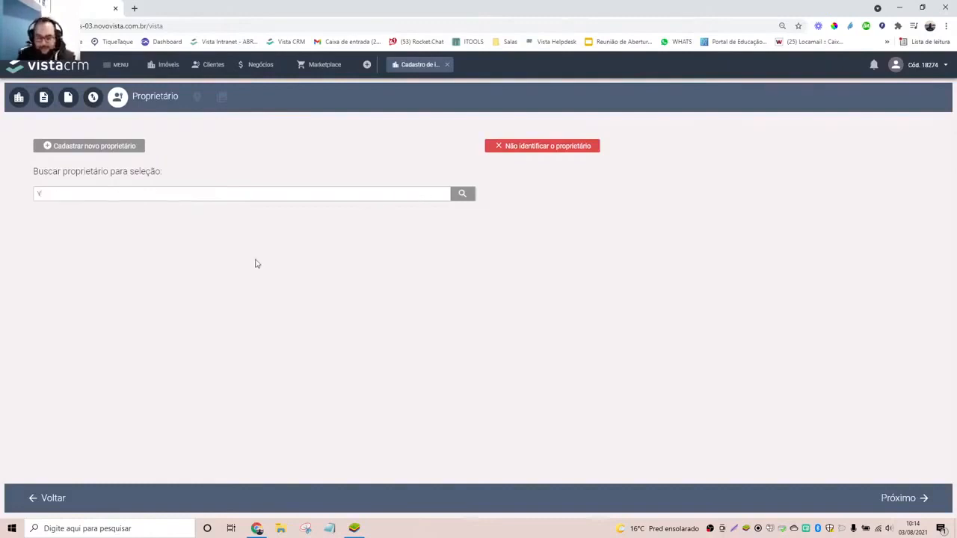
{"action": "key", "text": "BackSpace"}
Search the owners for "a", select the first listed owner and continue to the location stage
{"action": "type", "text": "a"}
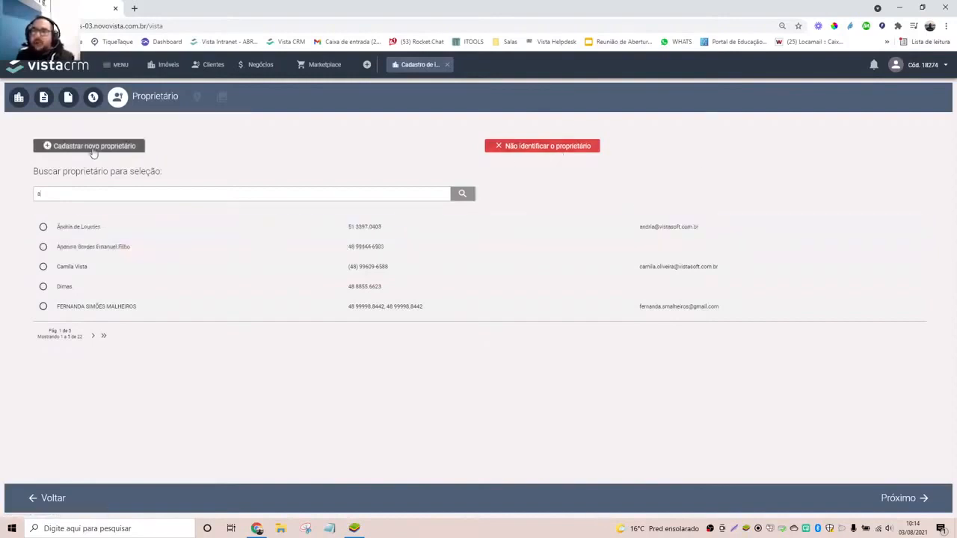
{"action": "left_click", "coordinate": [68, 235]}
{"action": "left_click", "coordinate": [862, 498]}
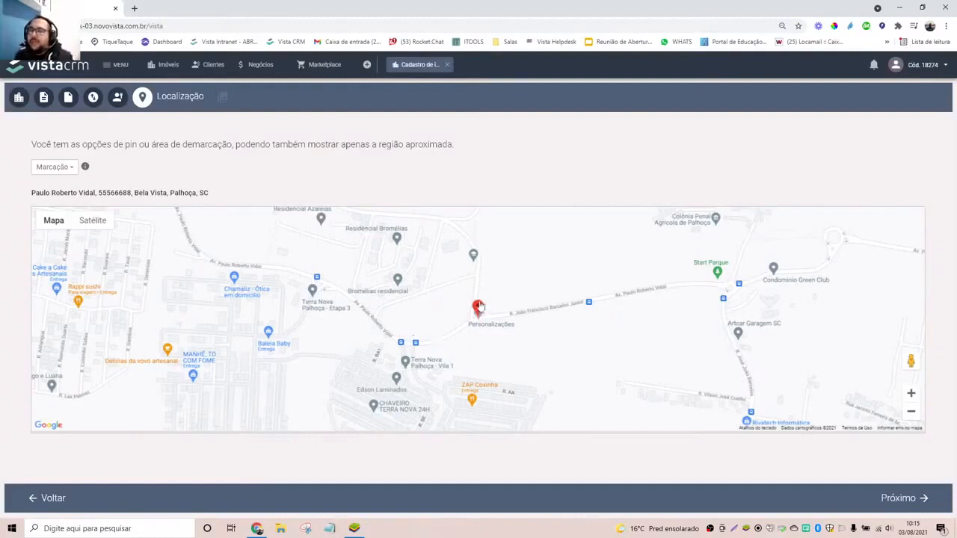
Shift the property's map pin eastward, remove the marking and continue to the image gallery
{"action": "left_click_drag", "start_coordinate": [478, 306], "coordinate": [604, 320]}
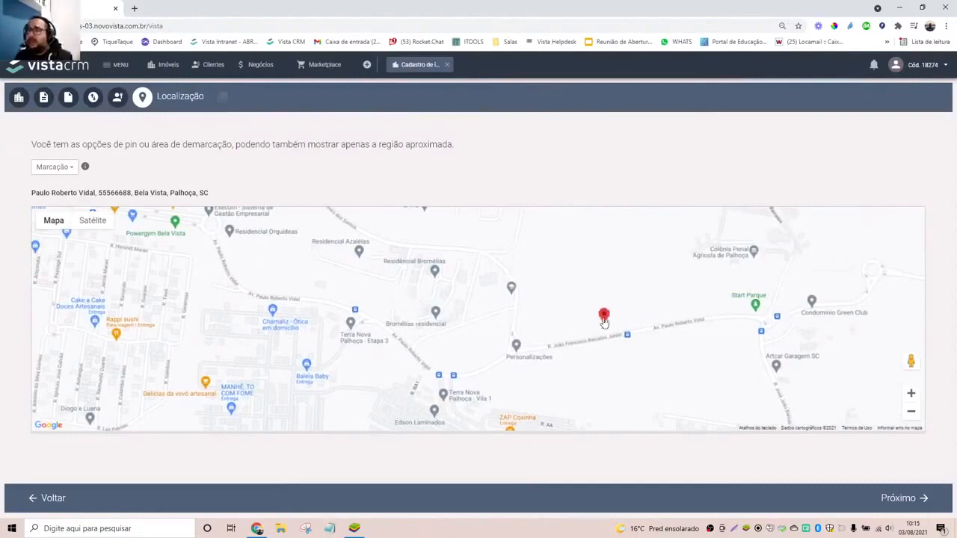
{"action": "left_click", "coordinate": [65, 169]}
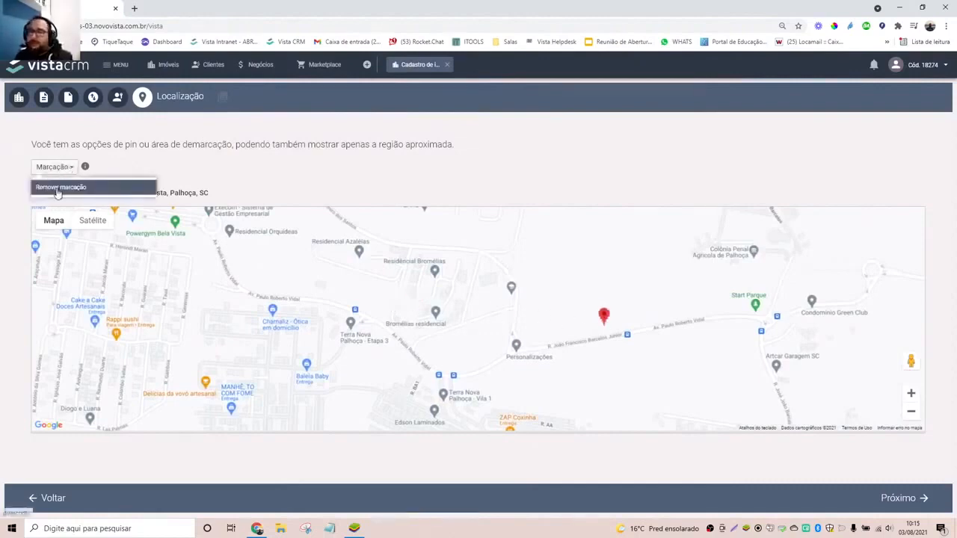
{"action": "left_click", "coordinate": [59, 188]}
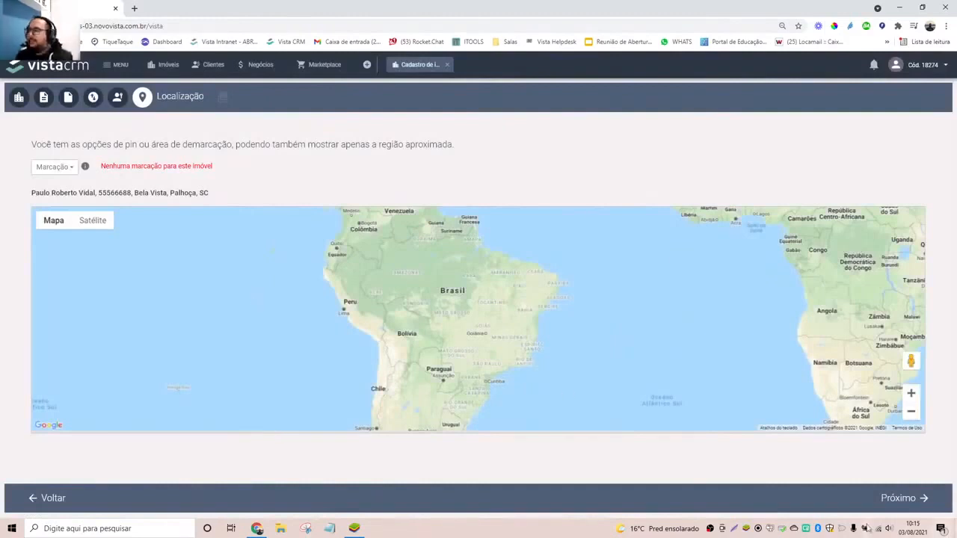
{"action": "left_click", "coordinate": [921, 499]}
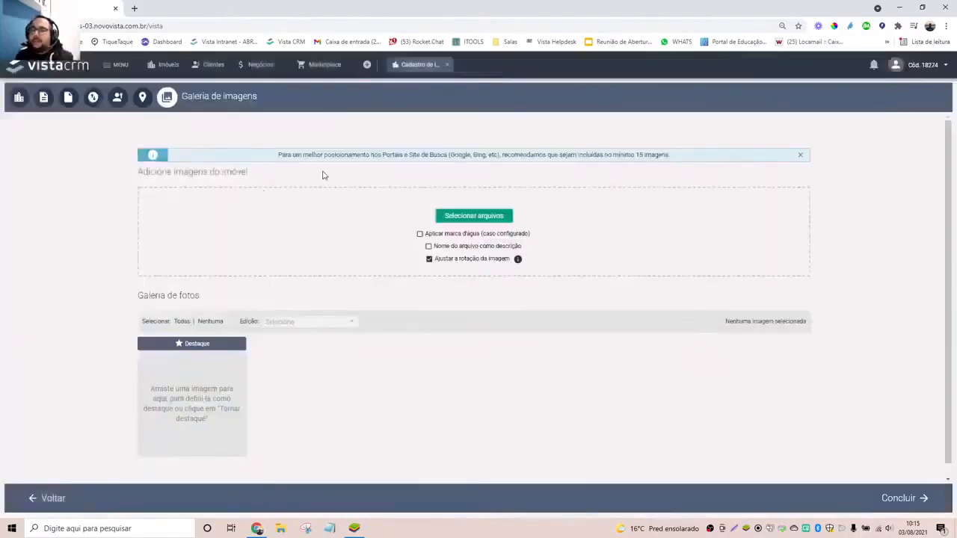
Upload Fachada Casa Floresta.jpg and the living-room photo from the Imagens Teste folder with the watermark enabled and rotation adjustment disabled
{"action": "left_click", "coordinate": [420, 234]}
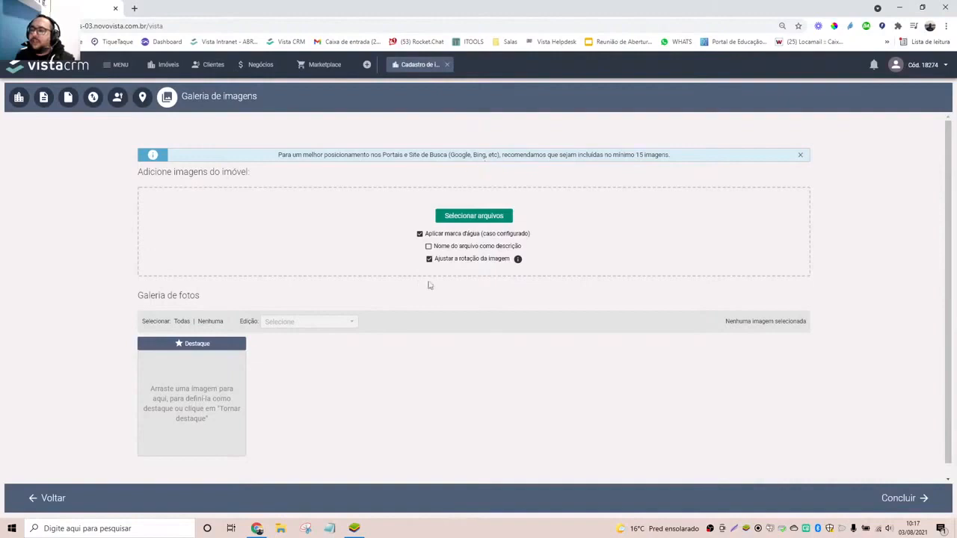
{"action": "left_click", "coordinate": [429, 259]}
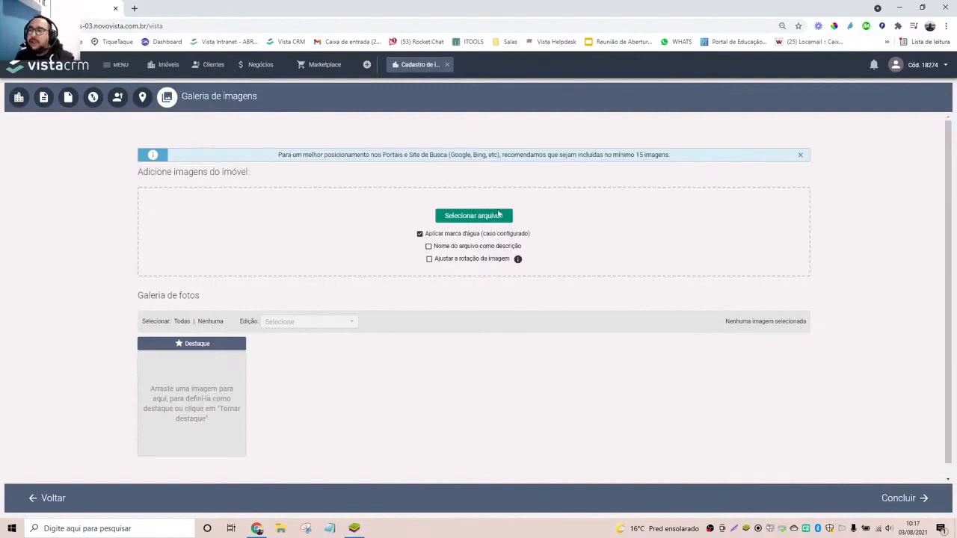
{"action": "left_click", "coordinate": [496, 212]}
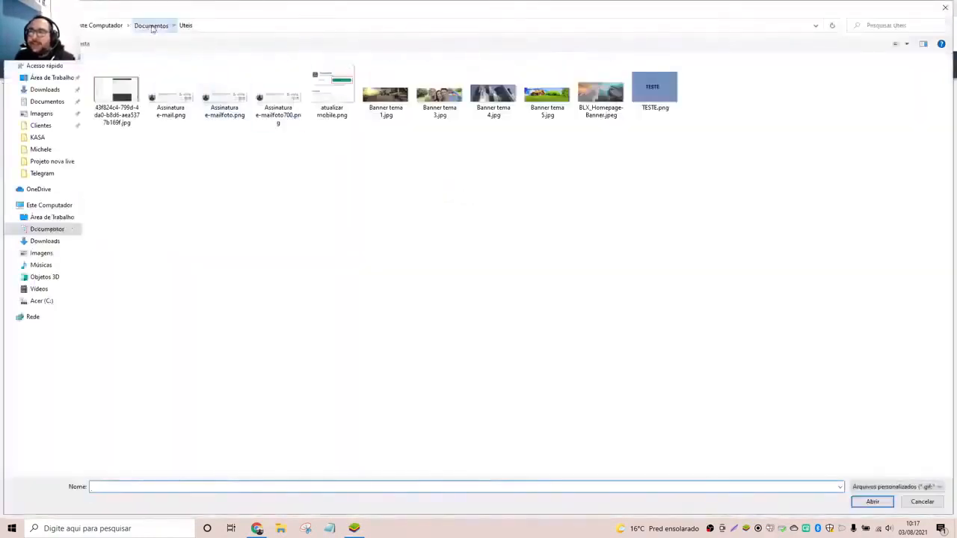
{"action": "left_click", "coordinate": [152, 25]}
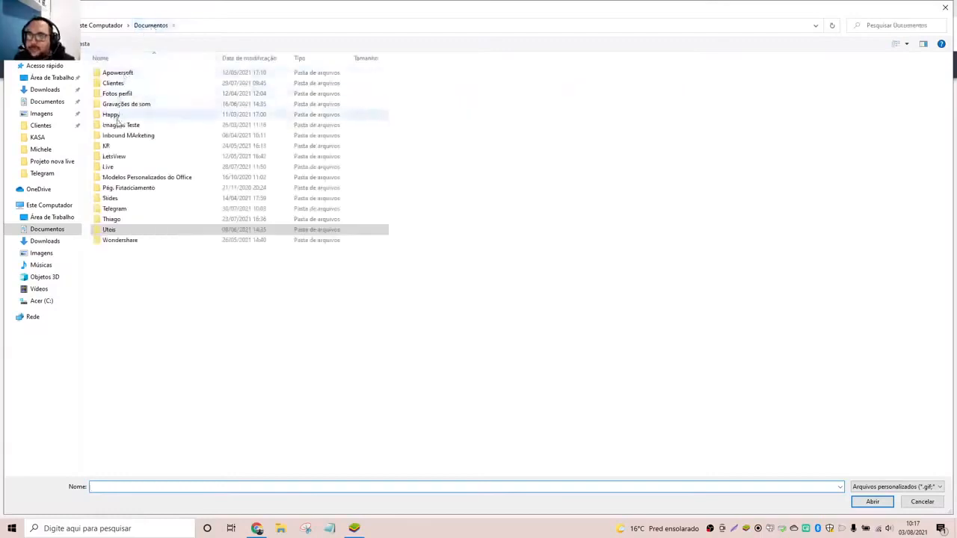
{"action": "double_click", "coordinate": [149, 126]}
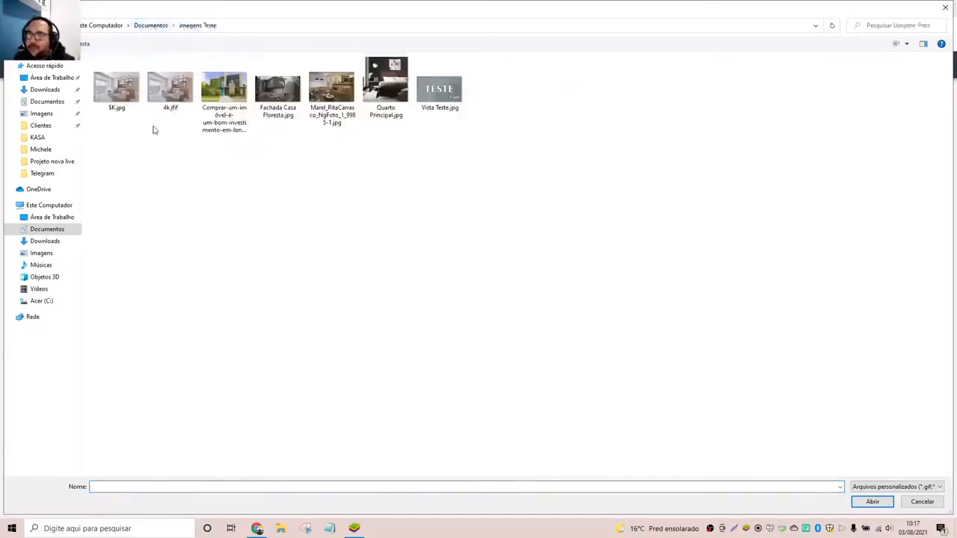
{"action": "left_click_drag", "start_coordinate": [259, 150], "coordinate": [356, 106]}
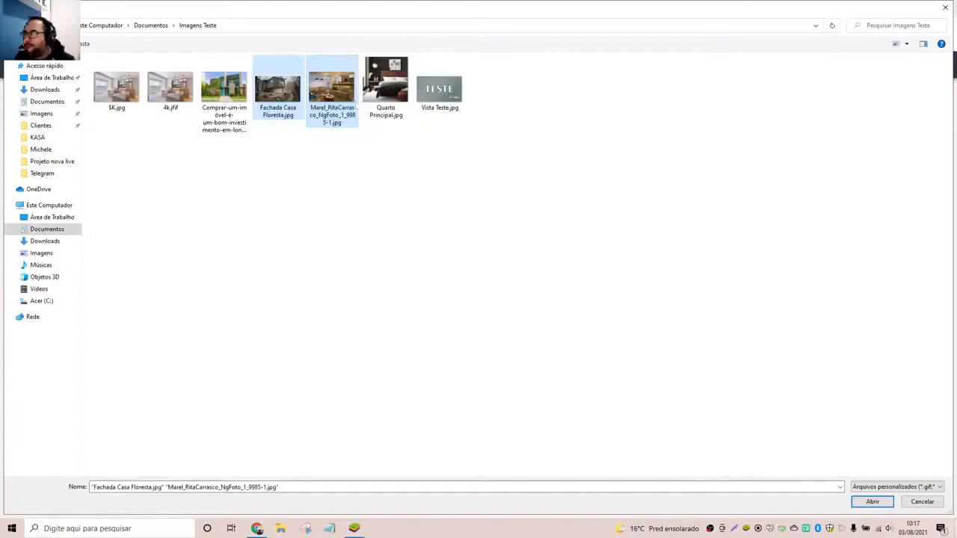
{"action": "left_click", "coordinate": [872, 502]}
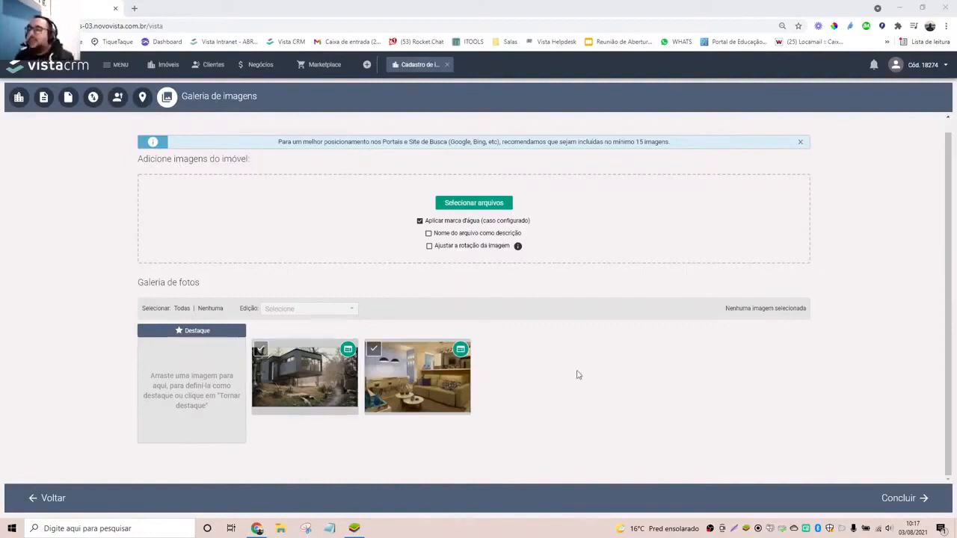
Select the house façade photo in the gallery and view the editing options for selected images
{"action": "mouse_move", "coordinate": [261, 386]}
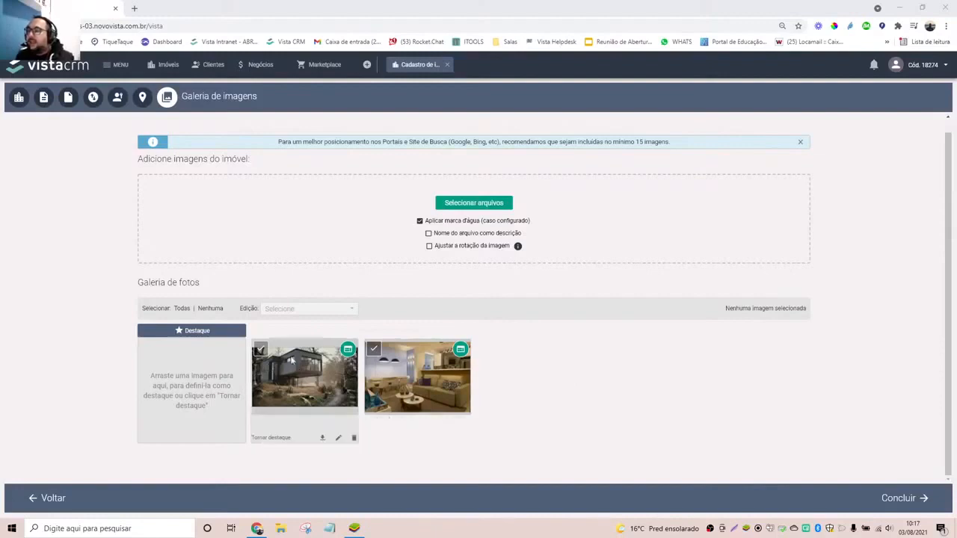
{"action": "mouse_move", "coordinate": [400, 388]}
{"action": "mouse_move", "coordinate": [349, 356]}
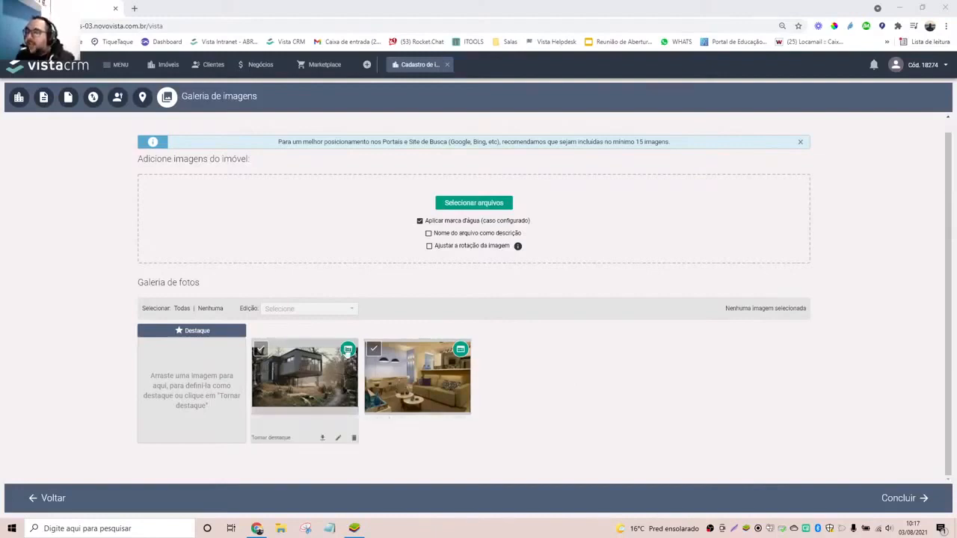
{"action": "left_click", "coordinate": [259, 350]}
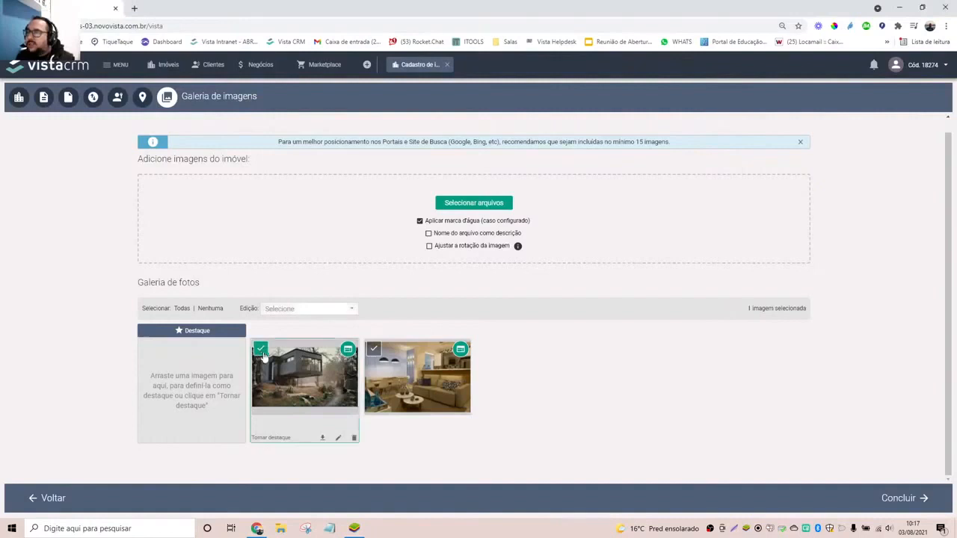
{"action": "left_click", "coordinate": [352, 312]}
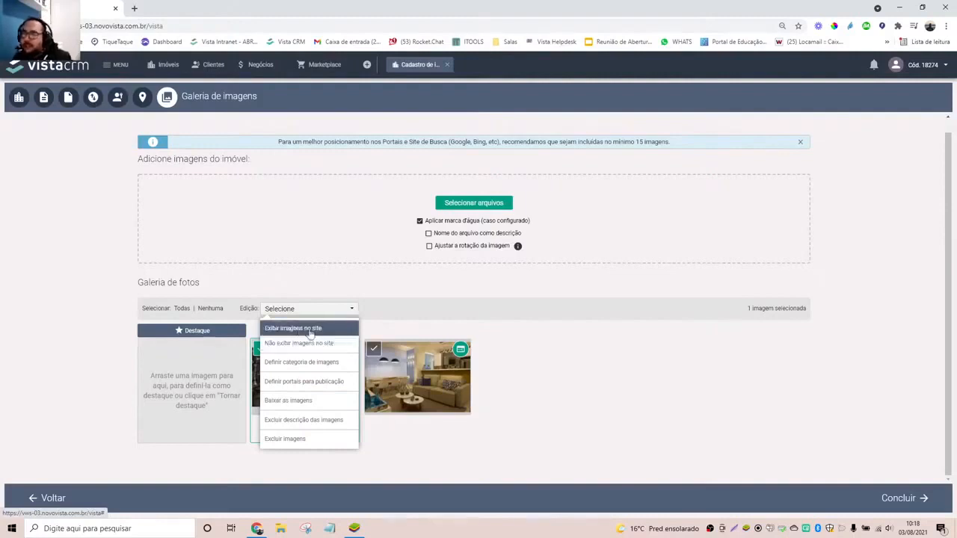
{"action": "left_click", "coordinate": [591, 363]}
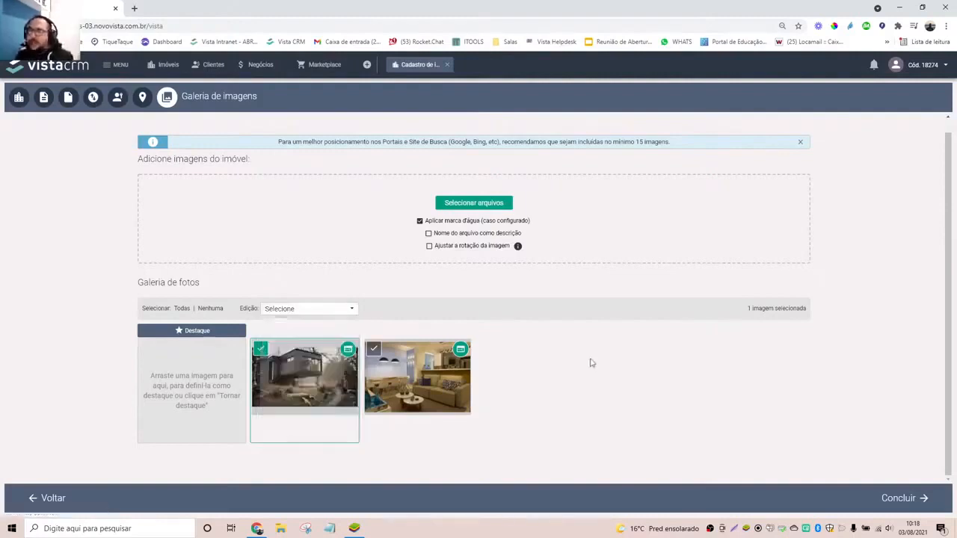
Turn the living-room photo's website display off and back on
{"action": "mouse_move", "coordinate": [315, 347]}
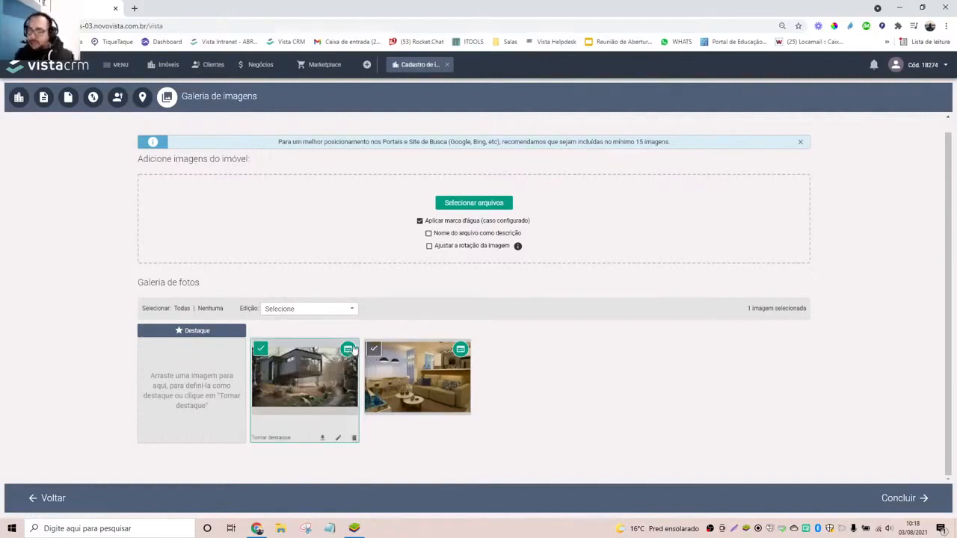
{"action": "left_click", "coordinate": [461, 351]}
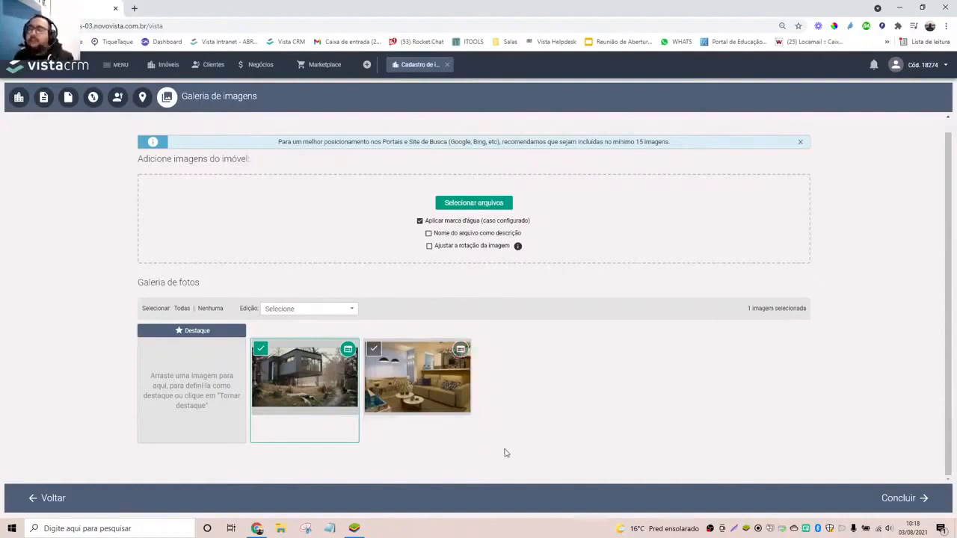
{"action": "left_click", "coordinate": [462, 350]}
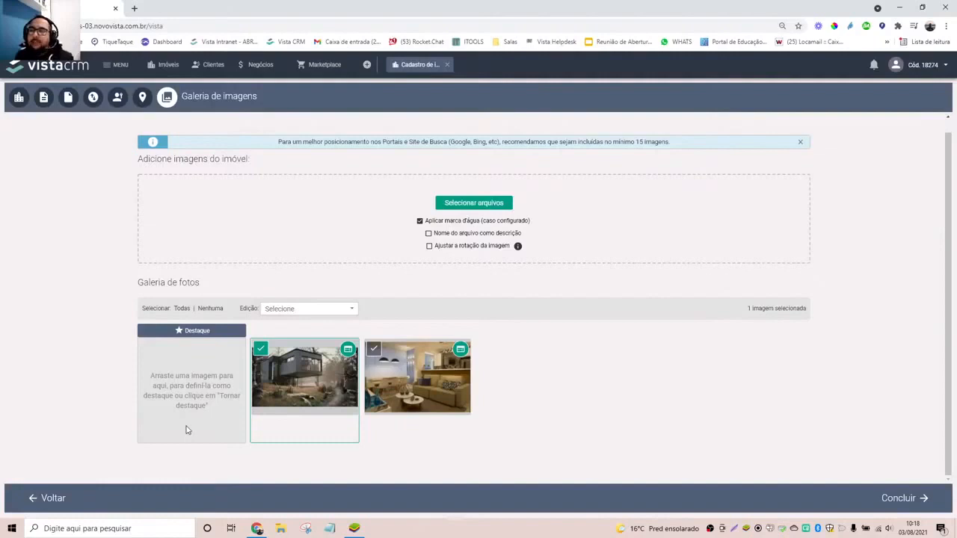
Make the house façade photo the gallery's highlight image and conclude the property registration
{"action": "left_click_drag", "start_coordinate": [293, 367], "coordinate": [158, 357]}
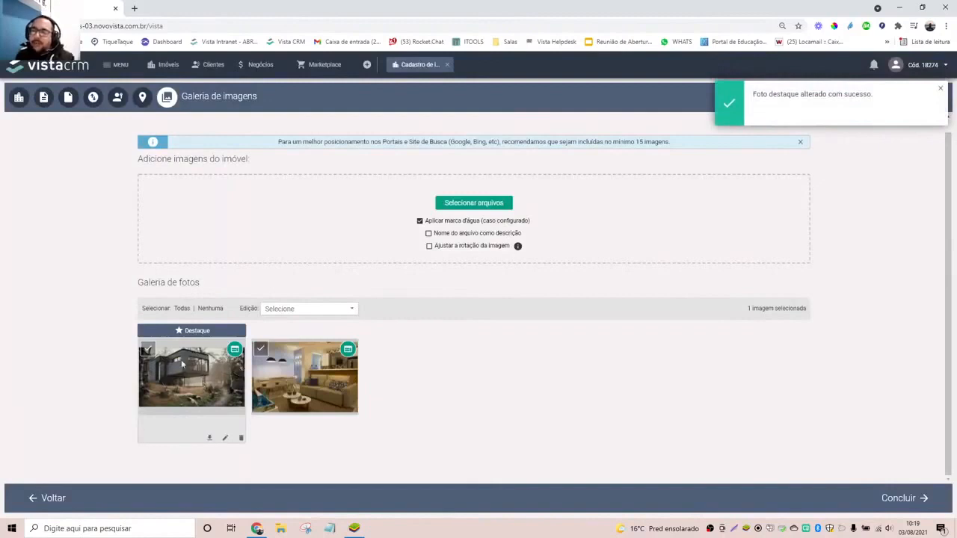
{"action": "left_click", "coordinate": [891, 502]}
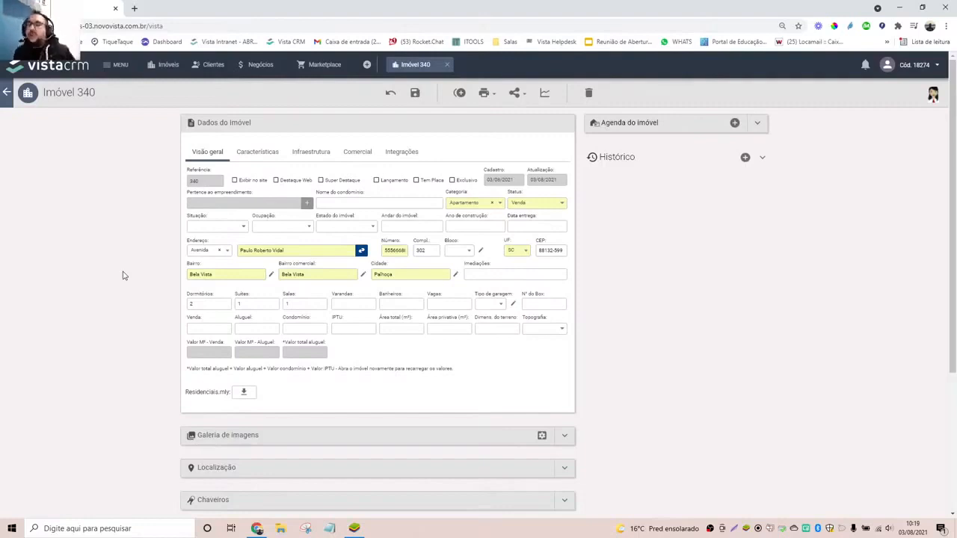
Review the property record's sale and condominium value fields and its image gallery, key and owner sections
{"action": "left_click", "coordinate": [209, 332]}
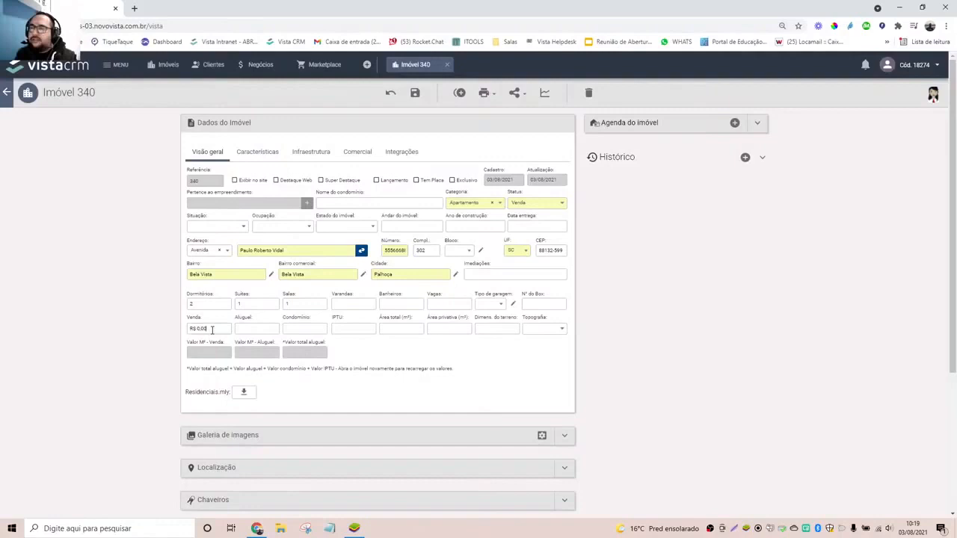
{"action": "left_click", "coordinate": [284, 329]}
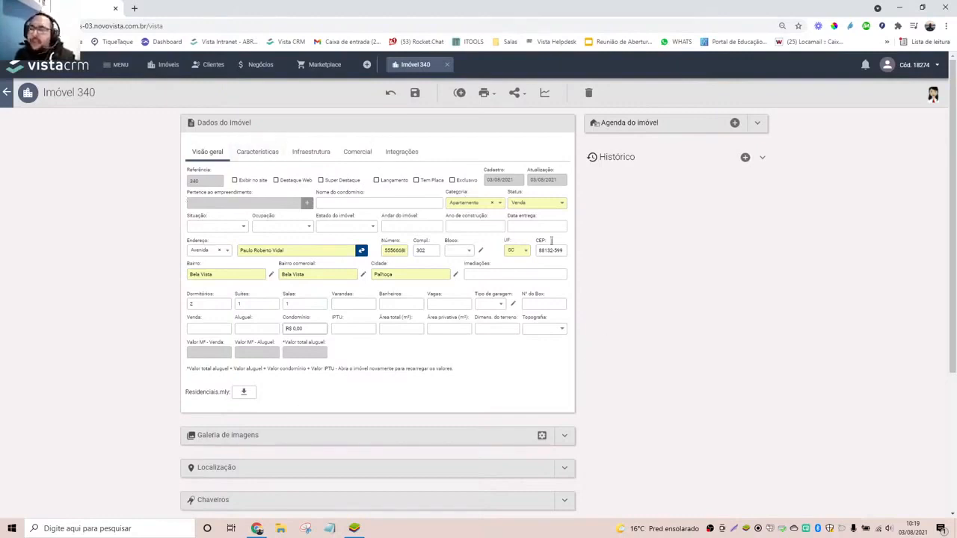
{"action": "scroll", "coordinate": [344, 278], "scroll_direction": "down", "scroll_amount": 3}
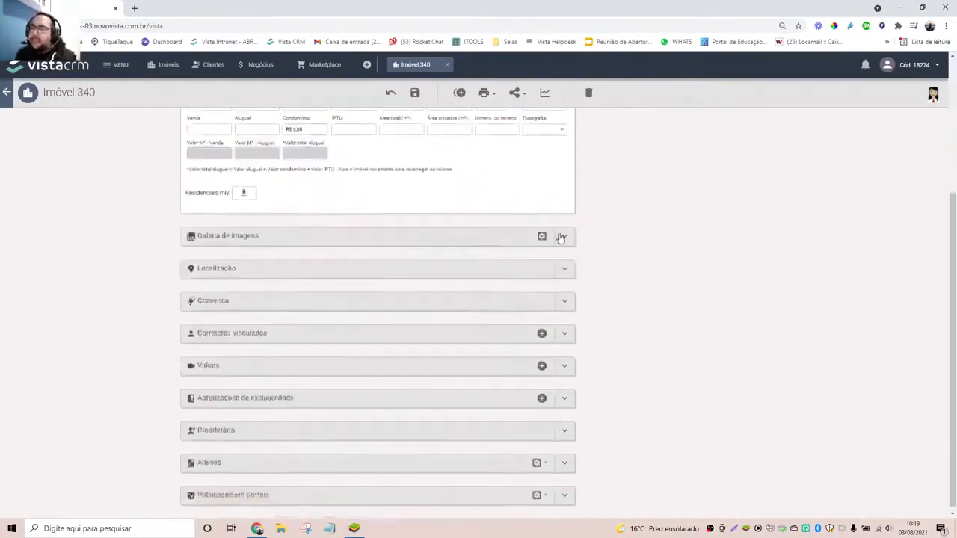
{"action": "left_click", "coordinate": [563, 237]}
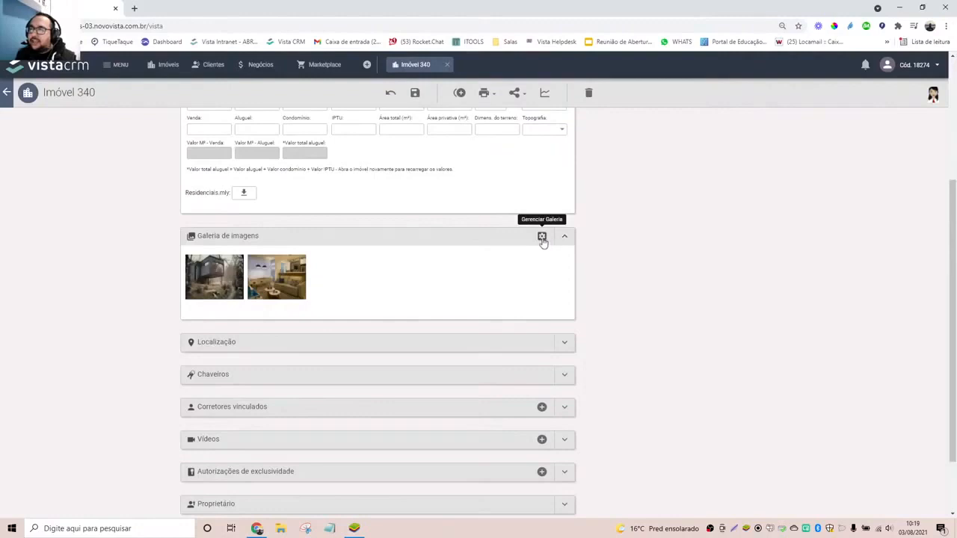
{"action": "left_click", "coordinate": [568, 243]}
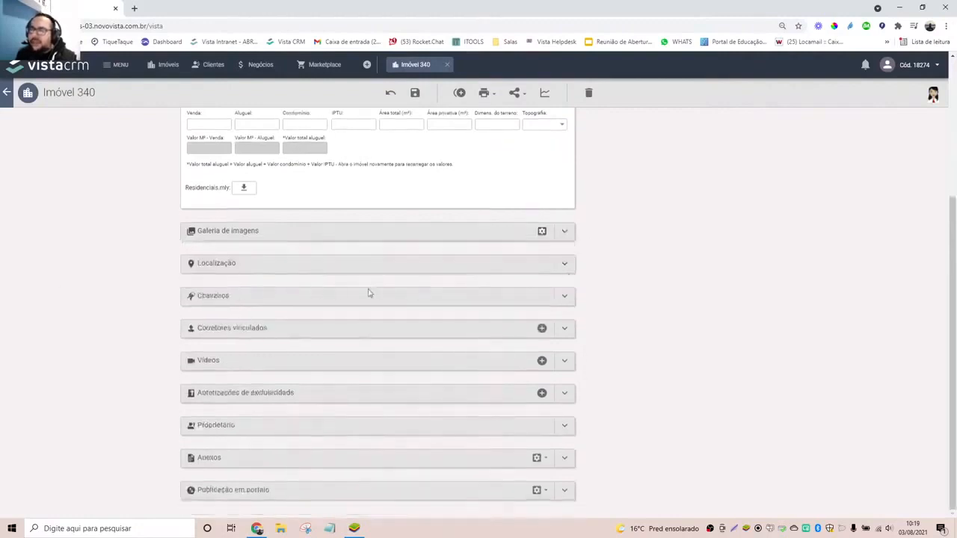
{"action": "left_click", "coordinate": [566, 297]}
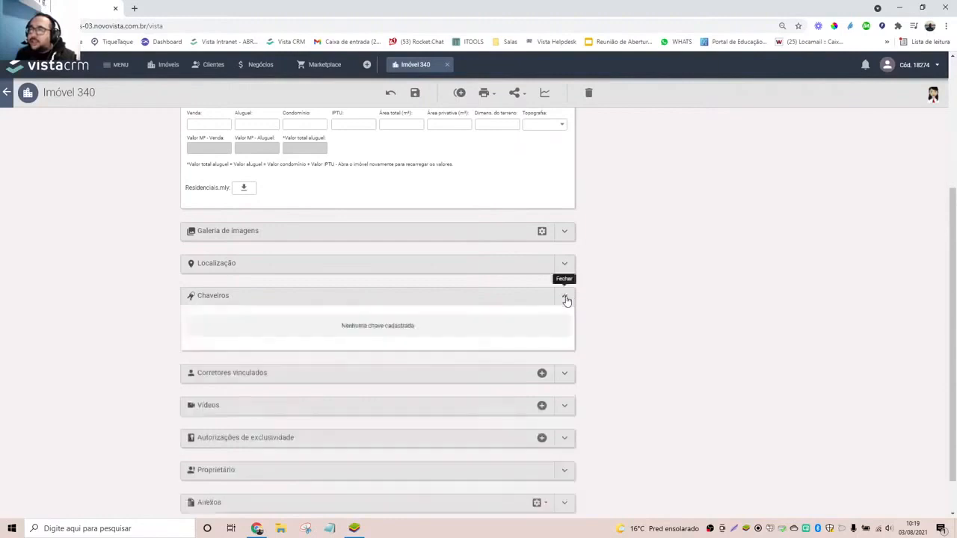
{"action": "left_click", "coordinate": [566, 298]}
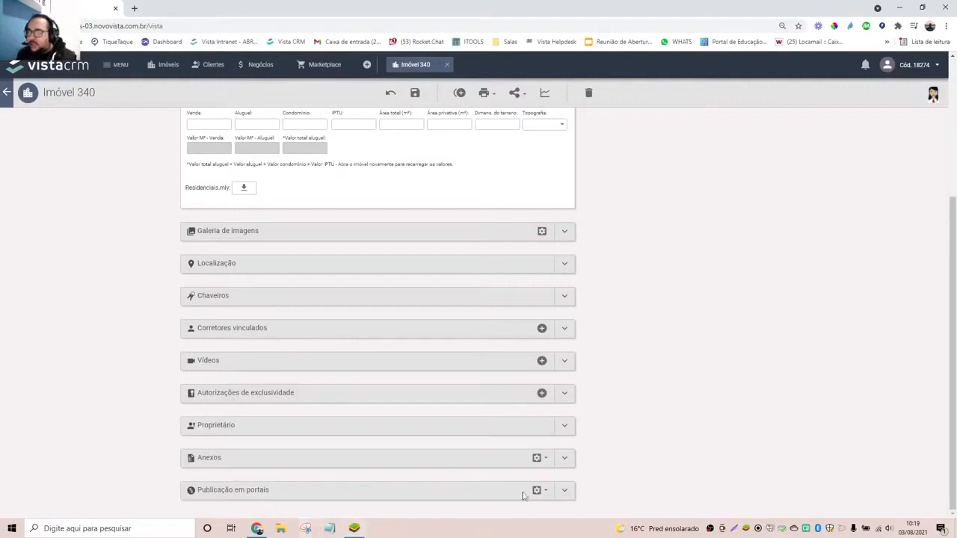
{"action": "left_click", "coordinate": [566, 427]}
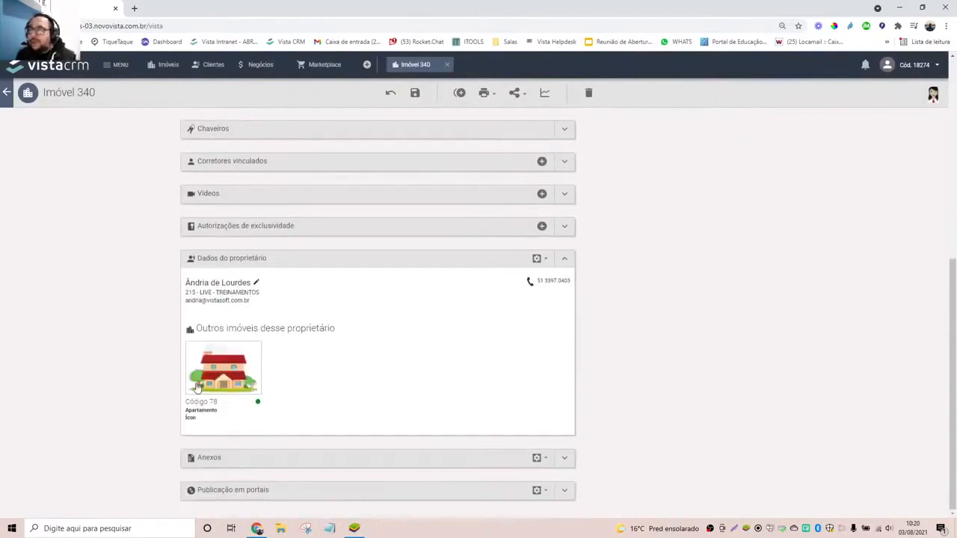
Expand the property's agenda and history to examine its calendar and recorded events
{"action": "scroll", "coordinate": [855, 270], "scroll_direction": "up", "scroll_amount": 5}
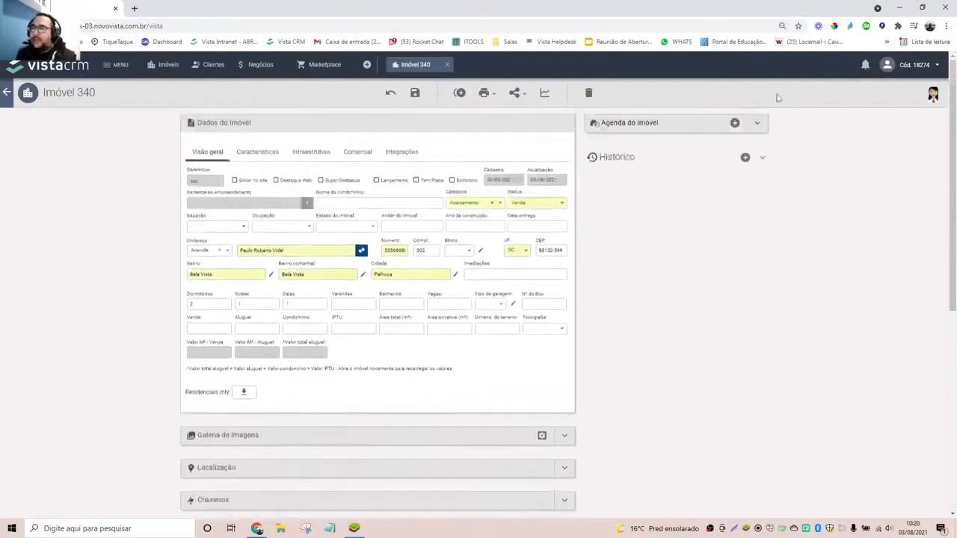
{"action": "left_click", "coordinate": [762, 125]}
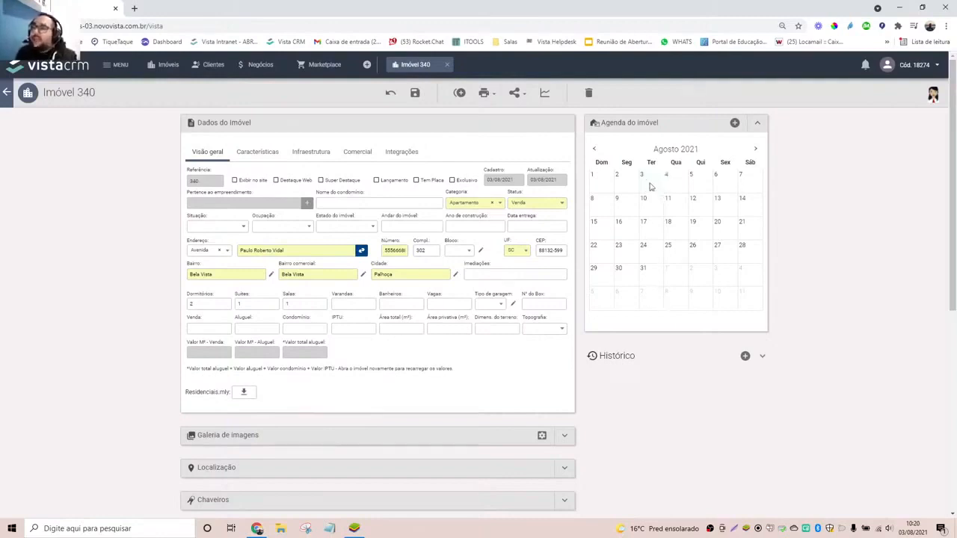
{"action": "left_click", "coordinate": [762, 357]}
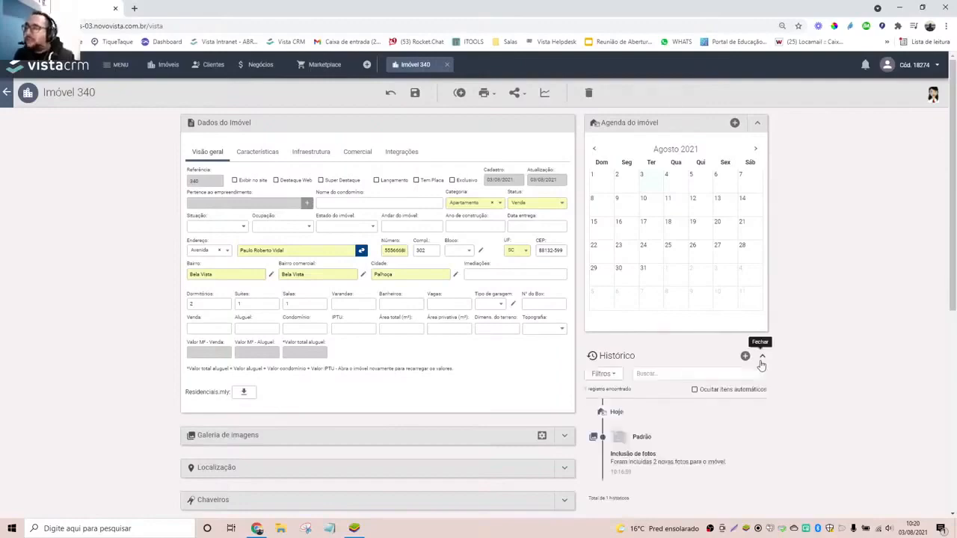
{"action": "scroll", "coordinate": [762, 364], "scroll_direction": "down", "scroll_amount": 3}
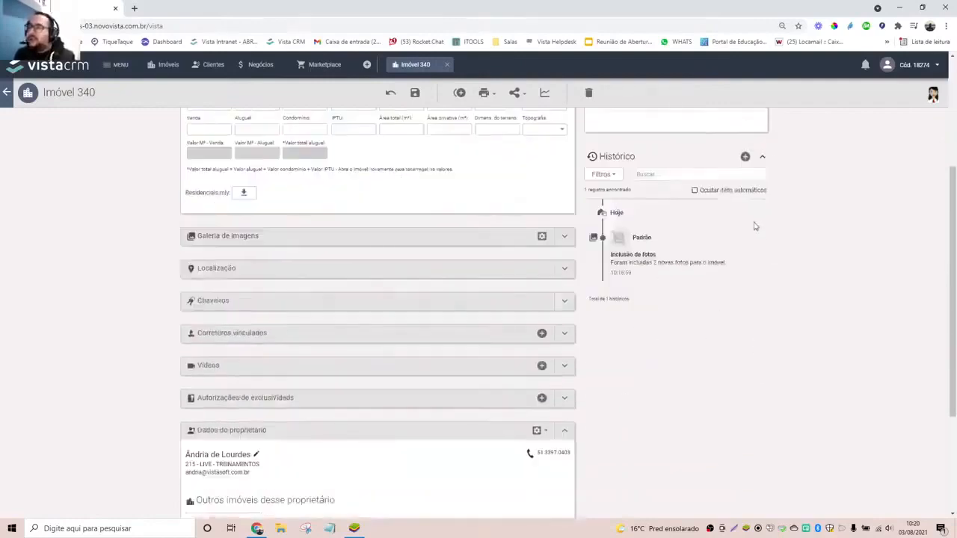
{"action": "scroll", "coordinate": [755, 226], "scroll_direction": "up", "scroll_amount": 3}
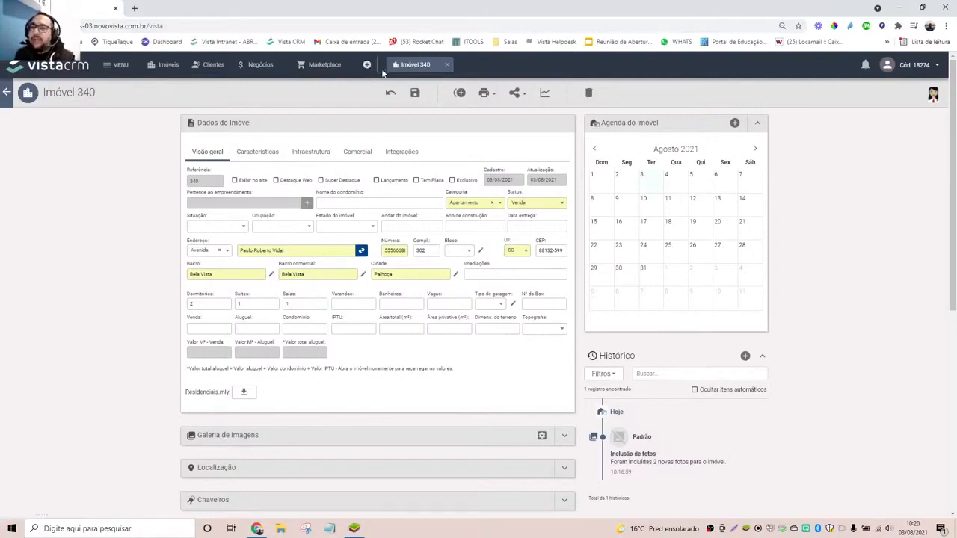
Close the property record and open the property catalogue's search filters
{"action": "left_click", "coordinate": [447, 65]}
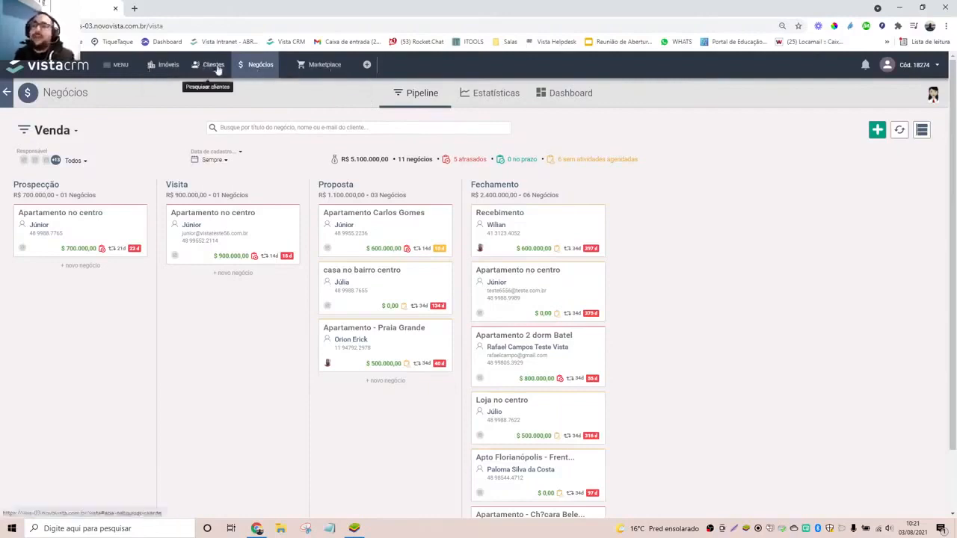
{"action": "left_click", "coordinate": [166, 65]}
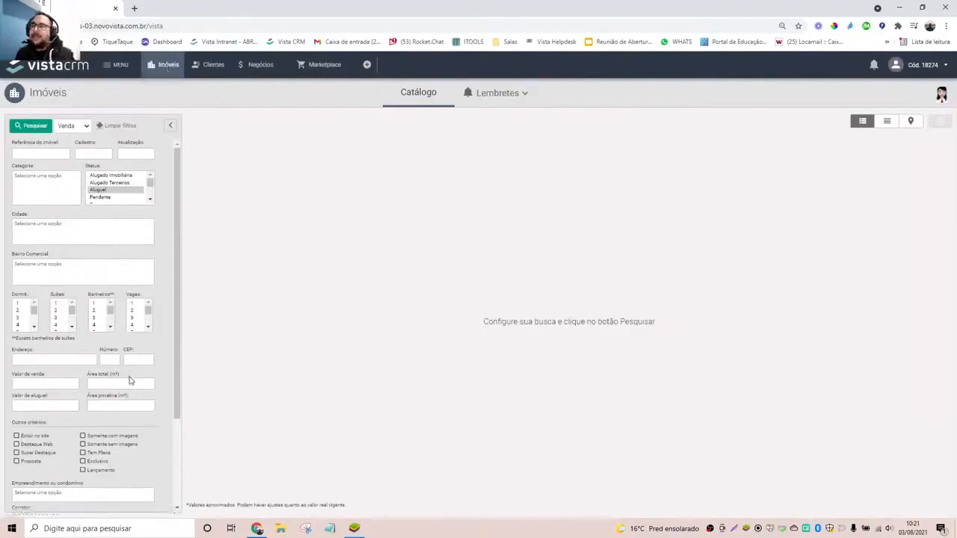
{"action": "left_click", "coordinate": [110, 361]}
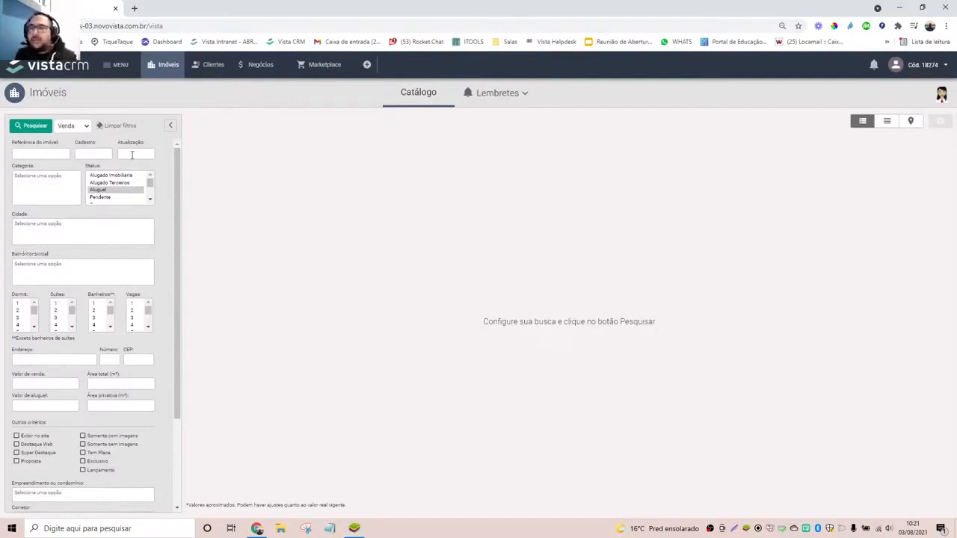
{"action": "left_click", "coordinate": [55, 152]}
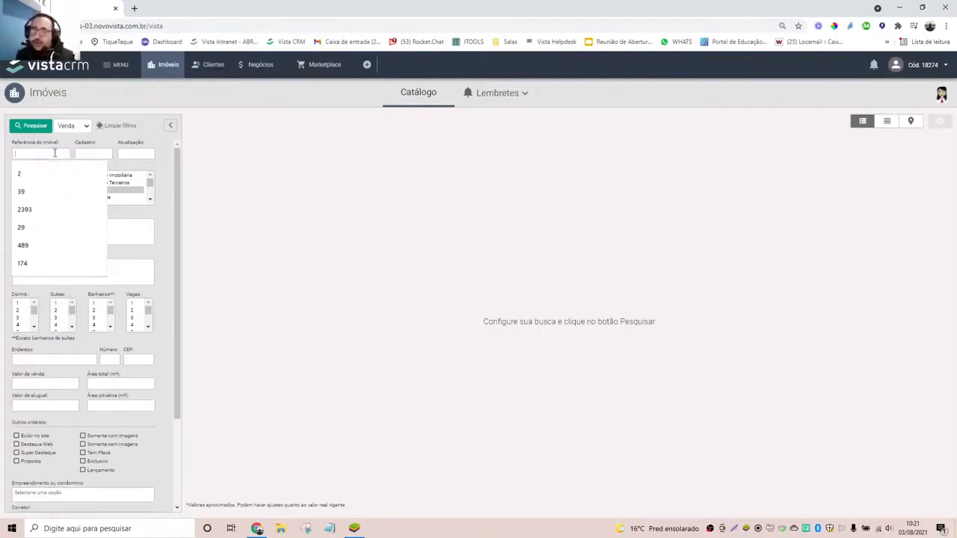
{"action": "left_click", "coordinate": [113, 142]}
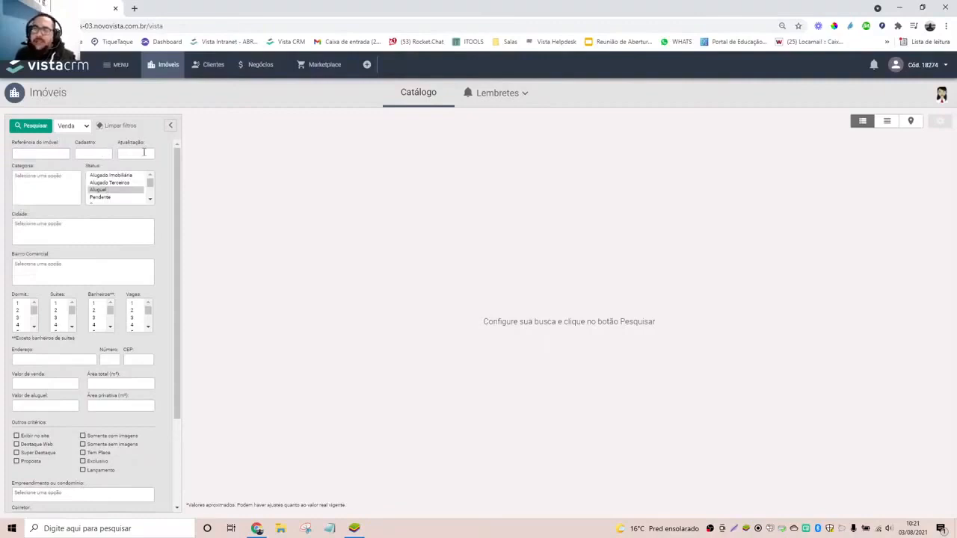
Search the catalogue for sale properties in the Apartamento category
{"action": "left_click", "coordinate": [24, 190]}
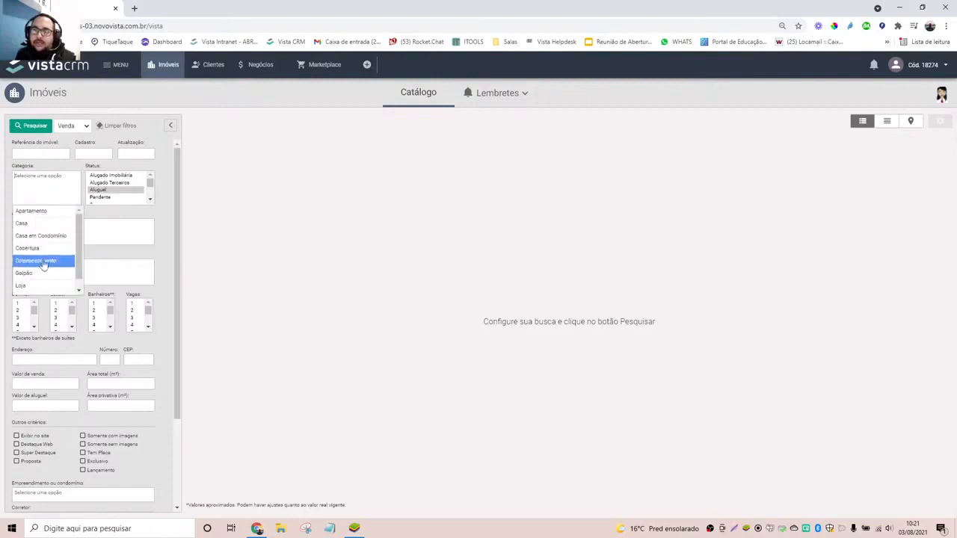
{"action": "left_click", "coordinate": [41, 211]}
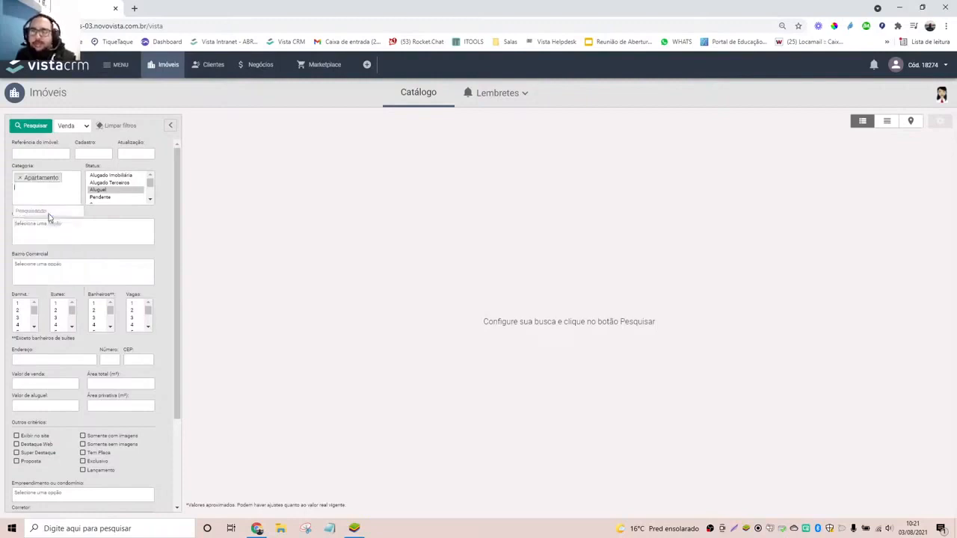
{"action": "left_click", "coordinate": [37, 130]}
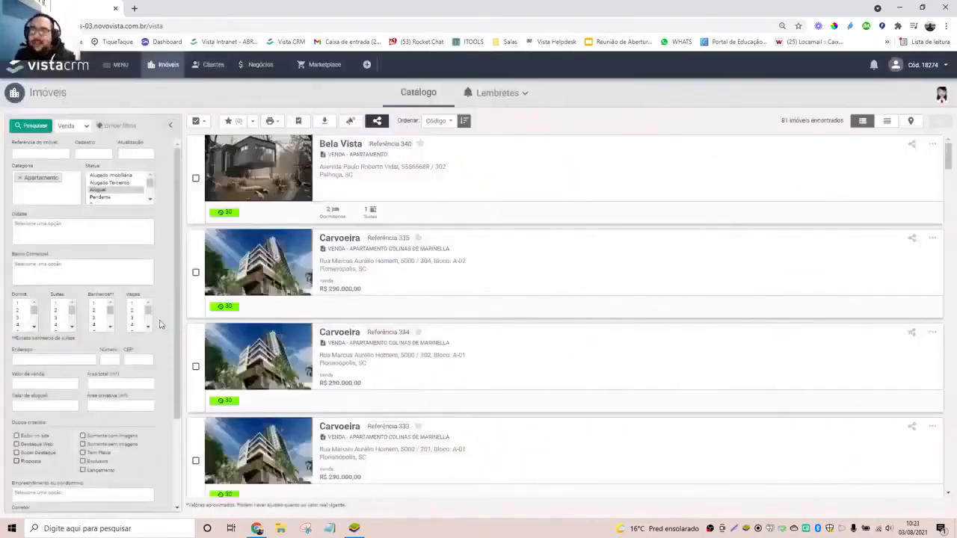
Expand the additional search filters and examine the history and characteristics criteria
{"action": "scroll", "coordinate": [97, 314], "scroll_direction": "down", "scroll_amount": 2}
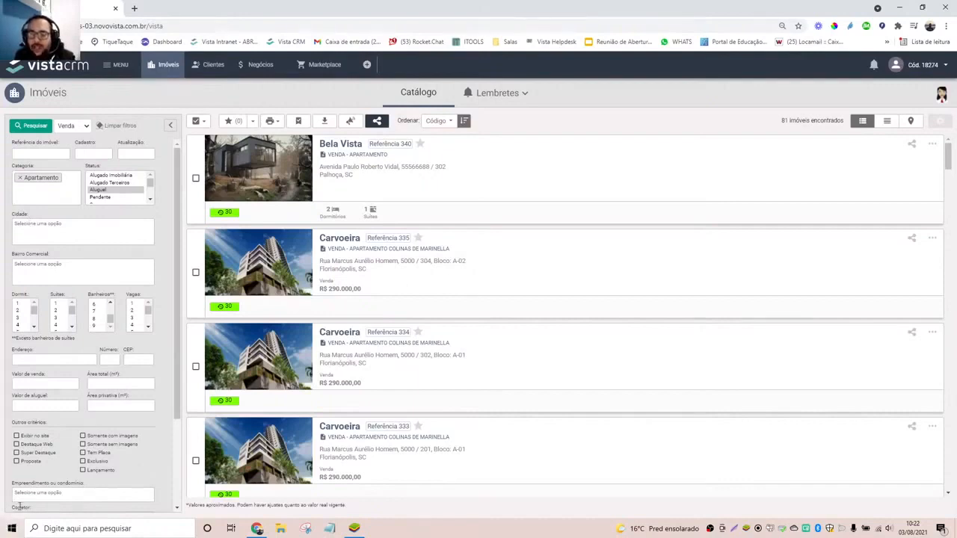
{"action": "scroll", "coordinate": [73, 452], "scroll_direction": "down", "scroll_amount": 3}
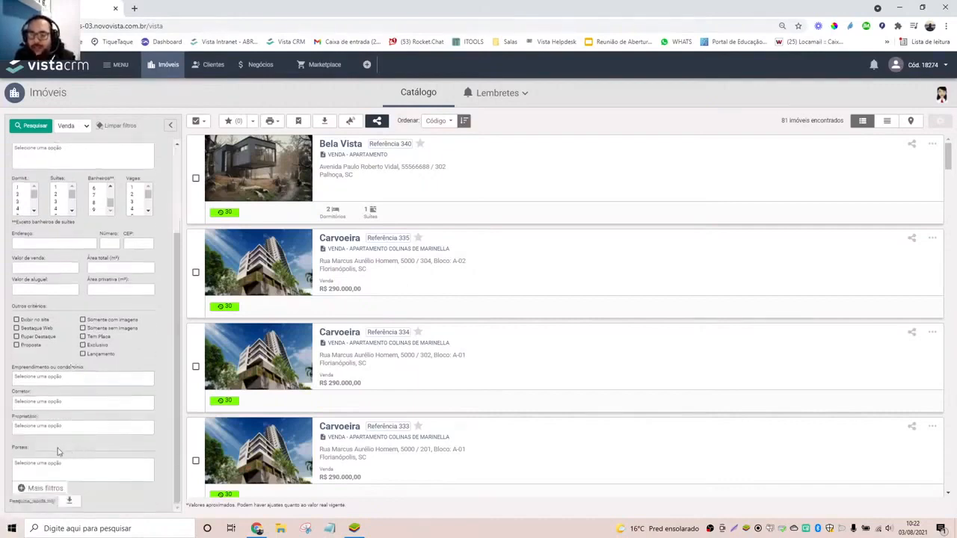
{"action": "left_click", "coordinate": [31, 488]}
{"action": "scroll", "coordinate": [87, 399], "scroll_direction": "down", "scroll_amount": 5}
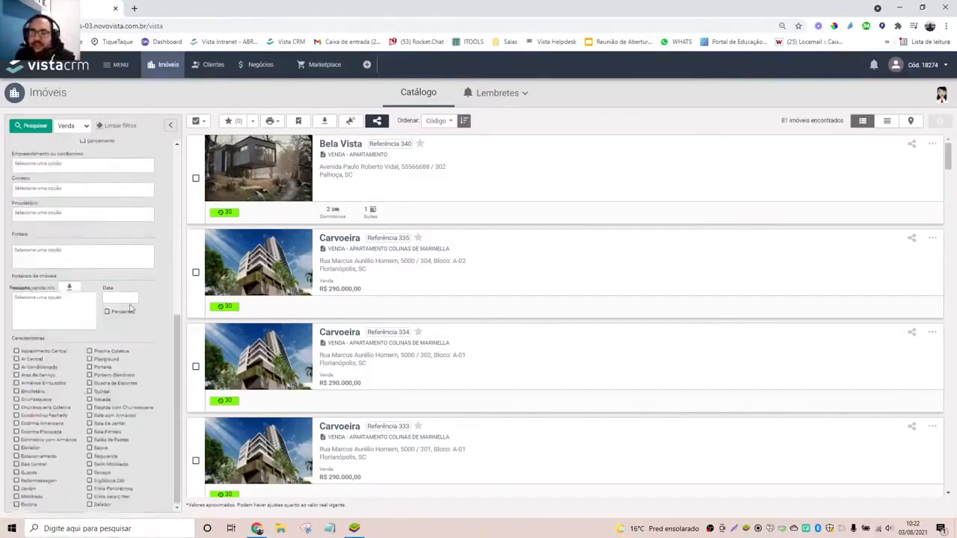
{"action": "scroll", "coordinate": [122, 316], "scroll_direction": "up", "scroll_amount": 5}
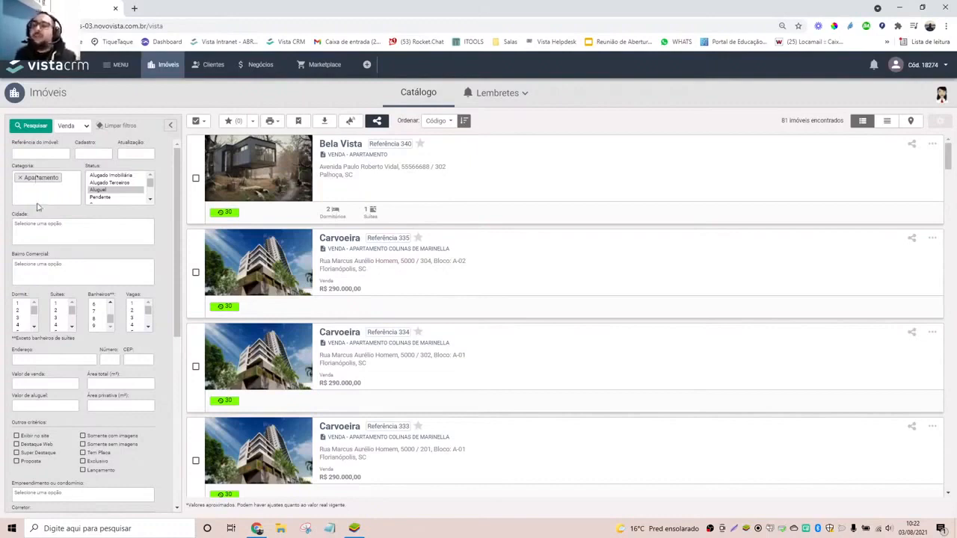
Clear the catalogue's search filters and run the property search again
{"action": "left_click", "coordinate": [55, 153]}
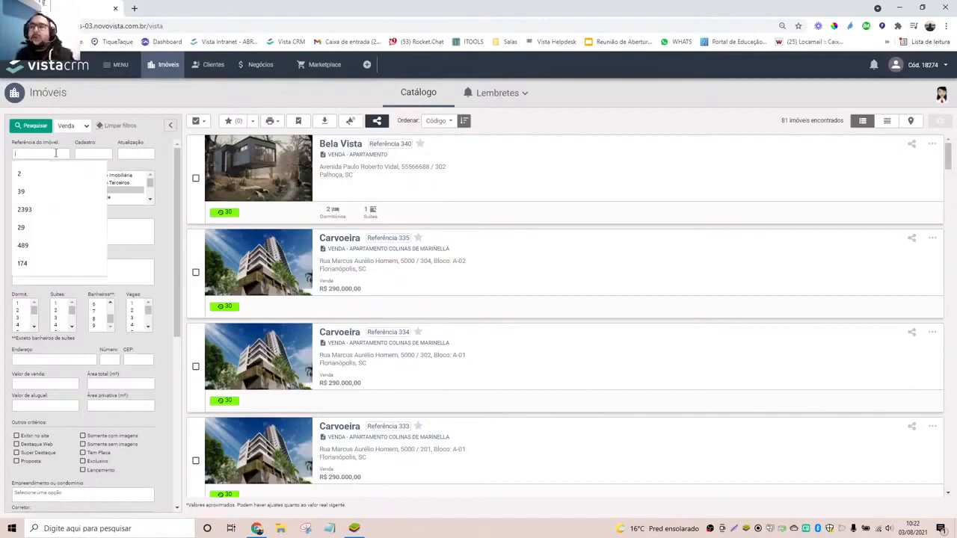
{"action": "left_click", "coordinate": [150, 136]}
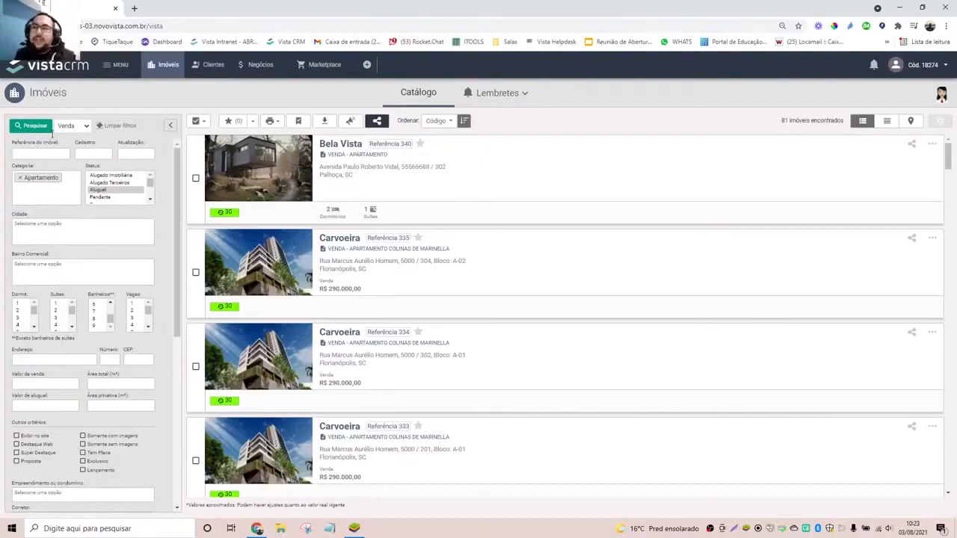
{"action": "left_click", "coordinate": [119, 127]}
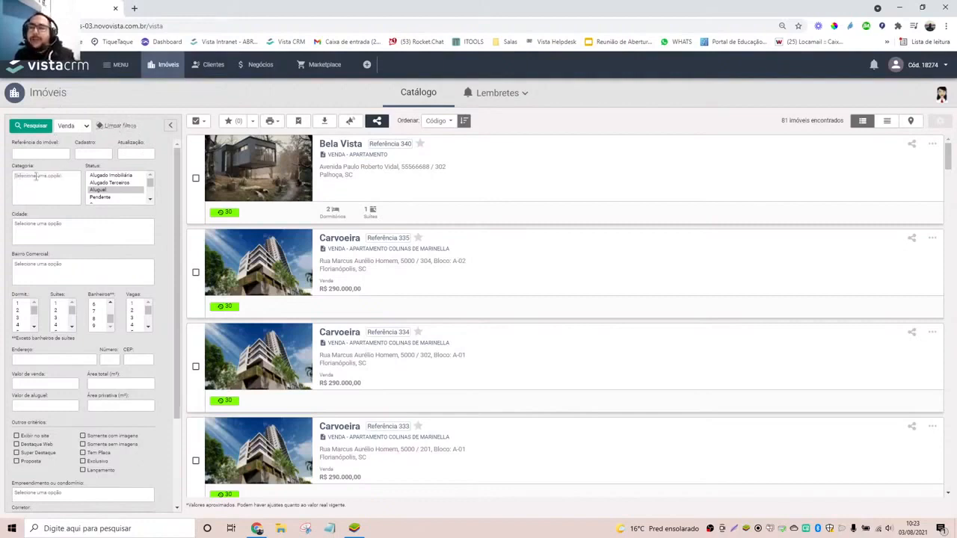
{"action": "left_click", "coordinate": [33, 126]}
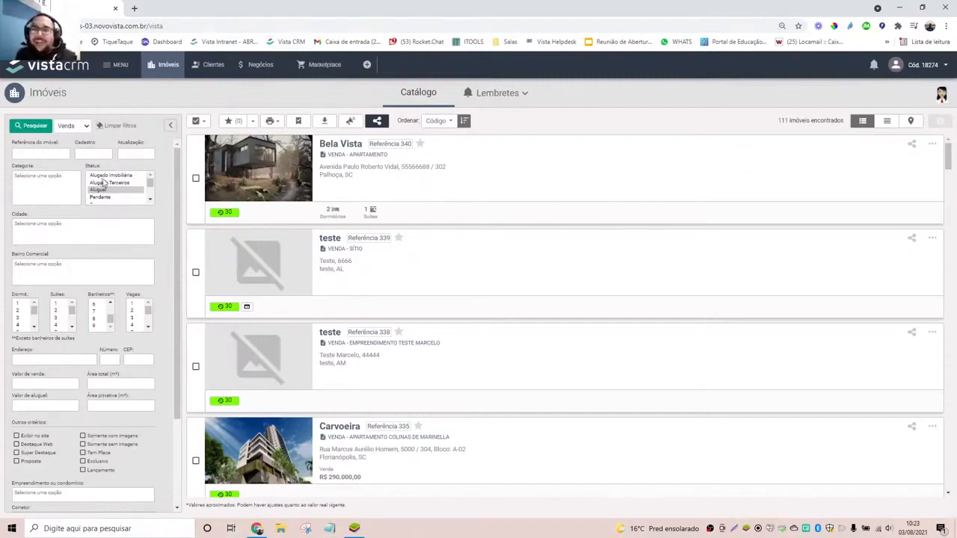
Add Alugado Imobiliária and Alugado Terceiros to the catalogue's status filter, and deselect both again
{"action": "scroll", "coordinate": [103, 183], "scroll_direction": "down", "scroll_amount": 2}
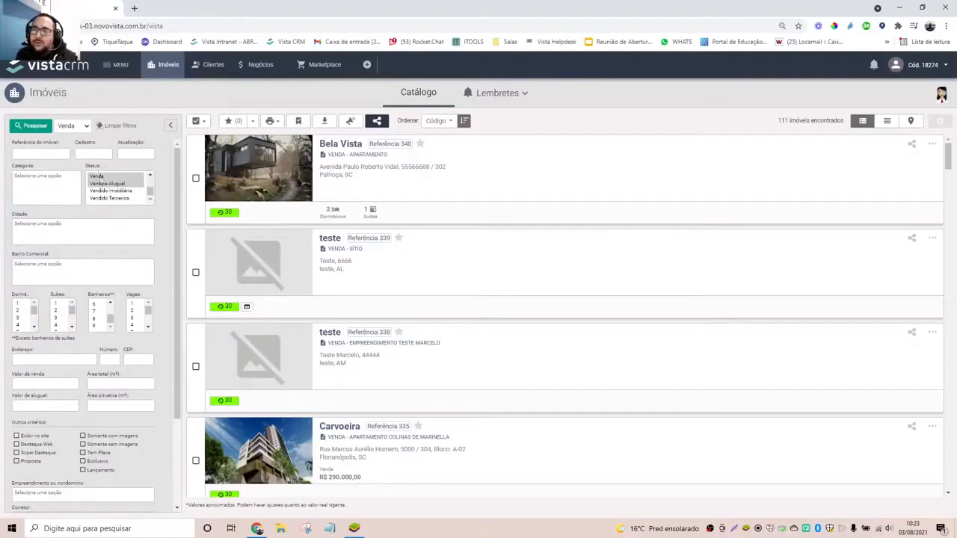
{"action": "scroll", "coordinate": [100, 185], "scroll_direction": "up", "scroll_amount": 2}
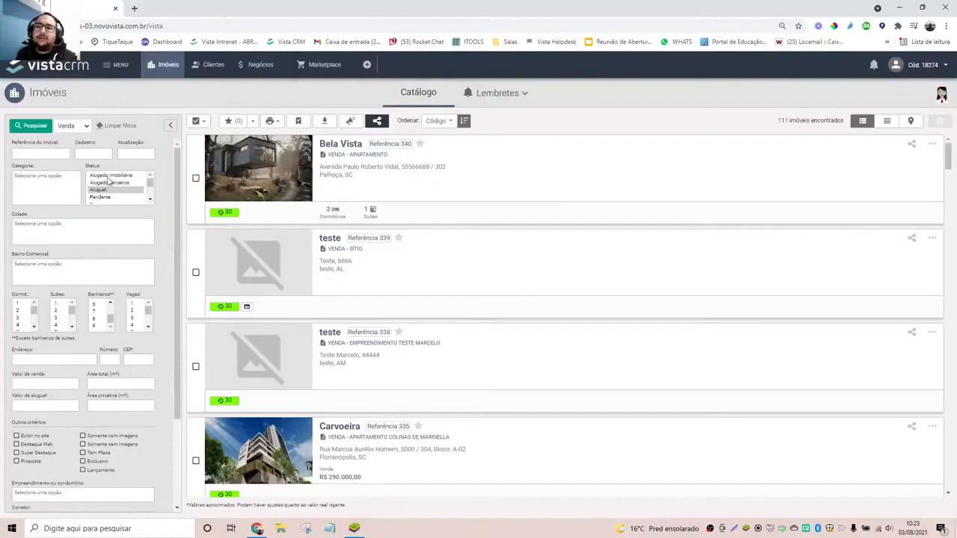
{"action": "scroll", "coordinate": [109, 181], "scroll_direction": "down", "scroll_amount": 2}
{"action": "scroll", "coordinate": [112, 178], "scroll_direction": "up", "scroll_amount": 2}
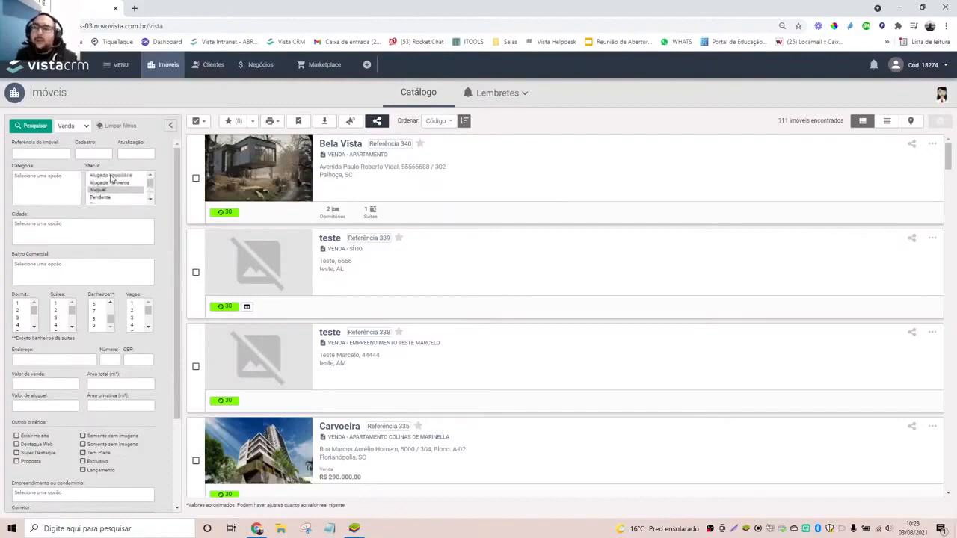
{"action": "left_click", "coordinate": [111, 175], "text": "ctrl"}
{"action": "left_click", "coordinate": [106, 183], "text": "ctrl"}
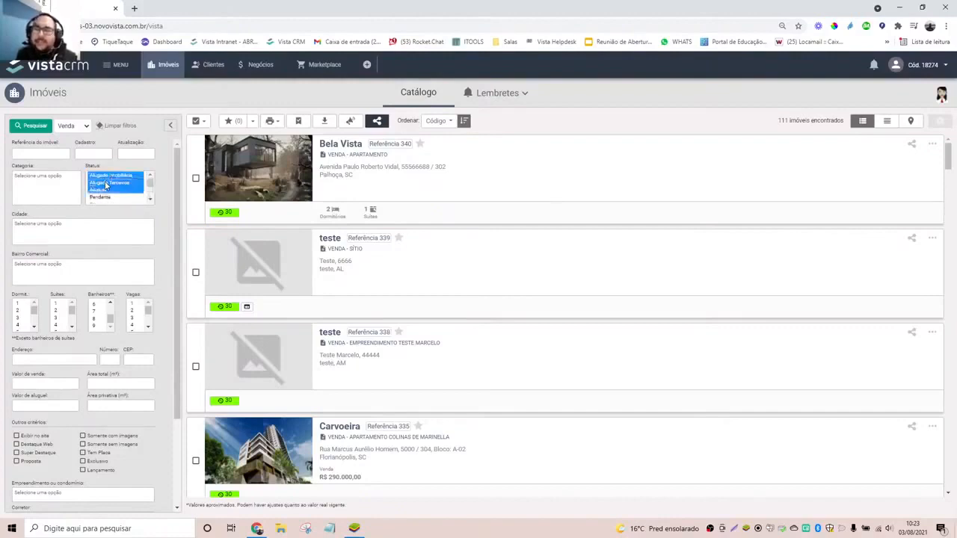
{"action": "left_click", "coordinate": [106, 183], "text": "ctrl"}
{"action": "left_click", "coordinate": [106, 176], "text": "ctrl"}
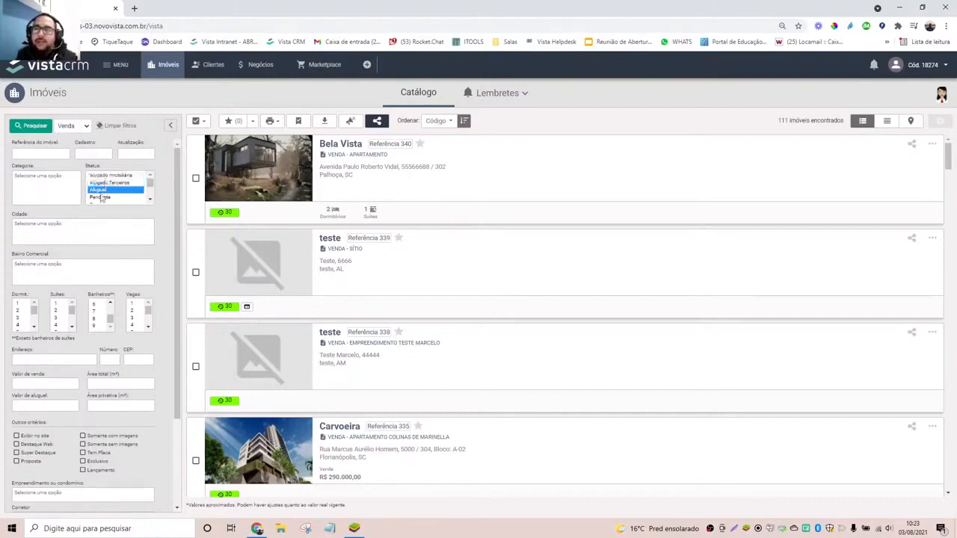
Deselect Aluguel and Venda e Aluguel in the status filter, keeping only Venda selected
{"action": "left_click", "coordinate": [100, 190], "text": "ctrl"}
{"action": "scroll", "coordinate": [106, 192], "scroll_direction": "down", "scroll_amount": 1}
{"action": "left_click", "coordinate": [106, 184], "text": "ctrl"}
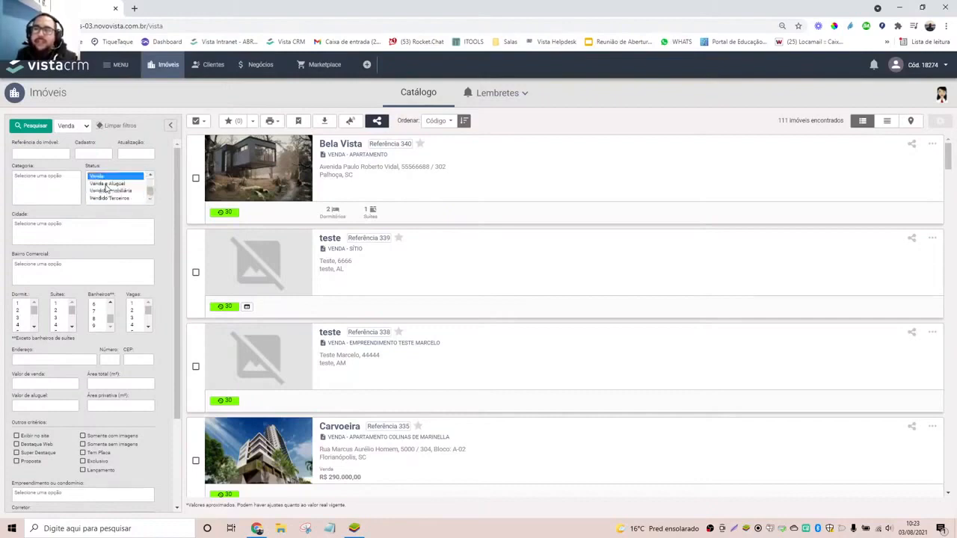
{"action": "scroll", "coordinate": [109, 188], "scroll_direction": "up", "scroll_amount": 1}
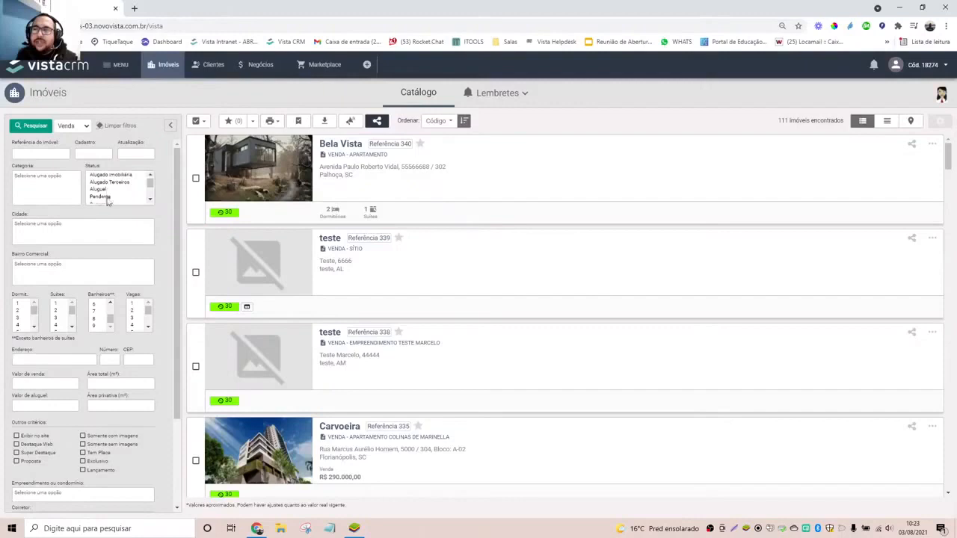
{"action": "scroll", "coordinate": [108, 201], "scroll_direction": "down", "scroll_amount": 1}
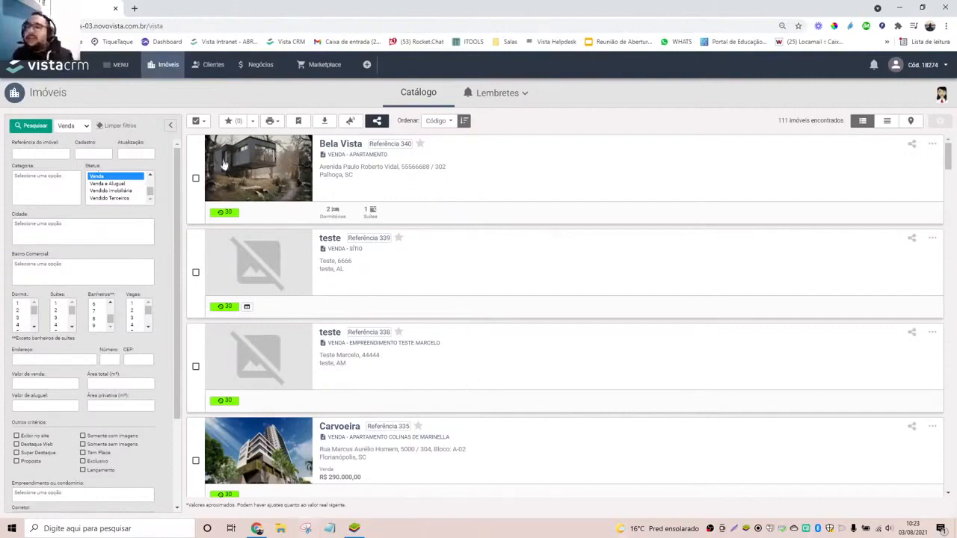
Select all listed properties in the catalogue and clear the selection again
{"action": "left_click", "coordinate": [199, 121]}
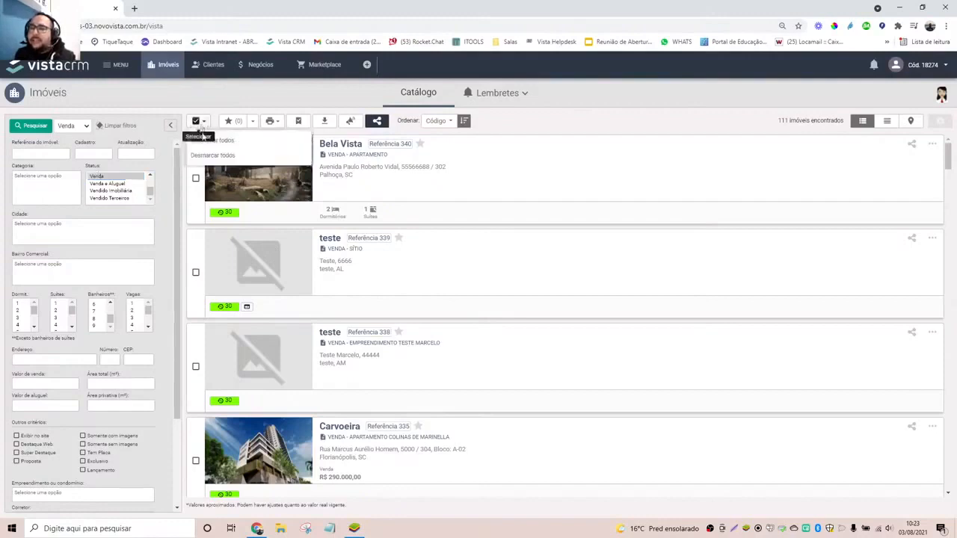
{"action": "left_click", "coordinate": [222, 142]}
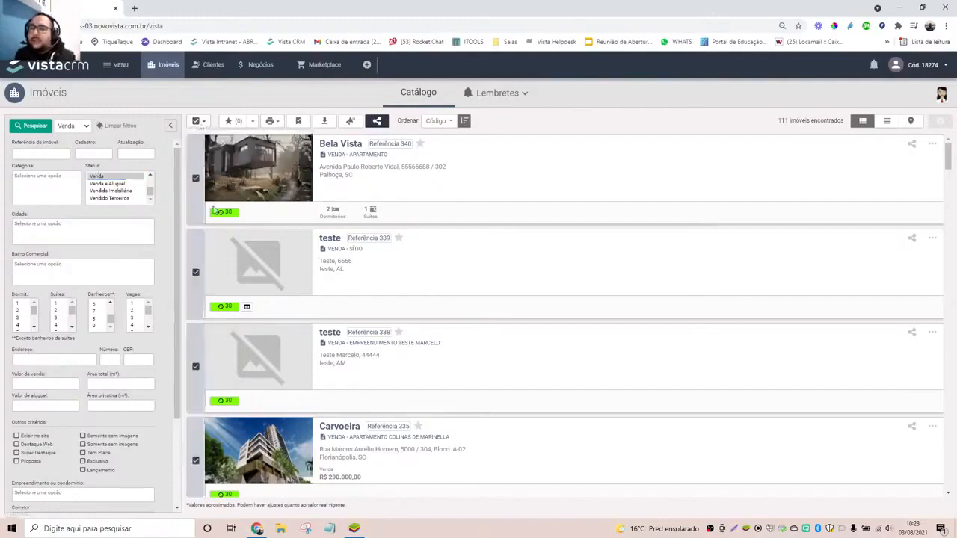
{"action": "left_click", "coordinate": [200, 122]}
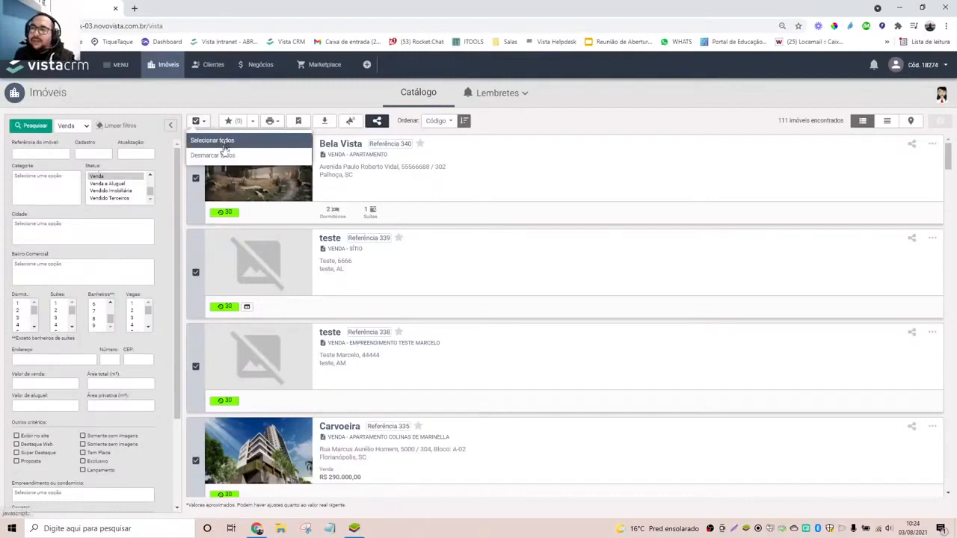
{"action": "left_click", "coordinate": [197, 121]}
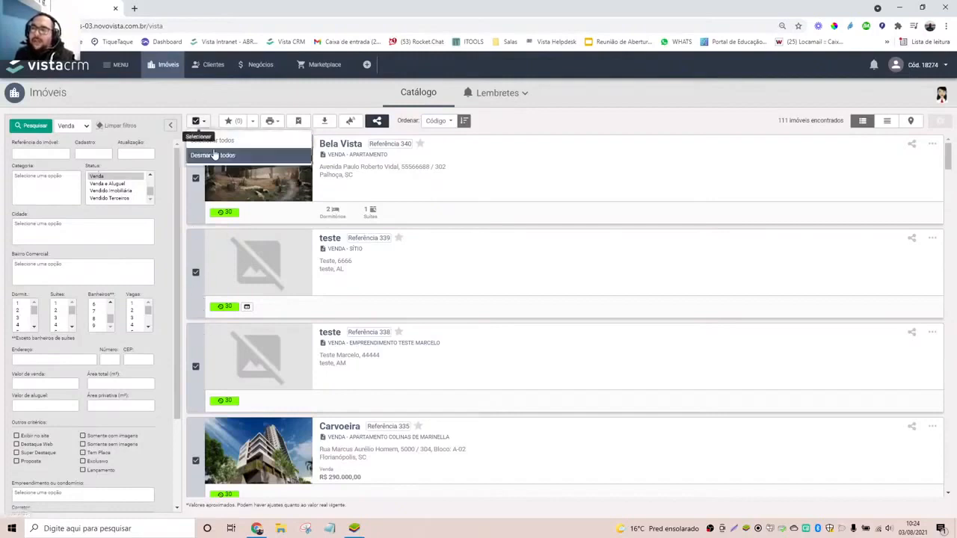
{"action": "left_click", "coordinate": [215, 155]}
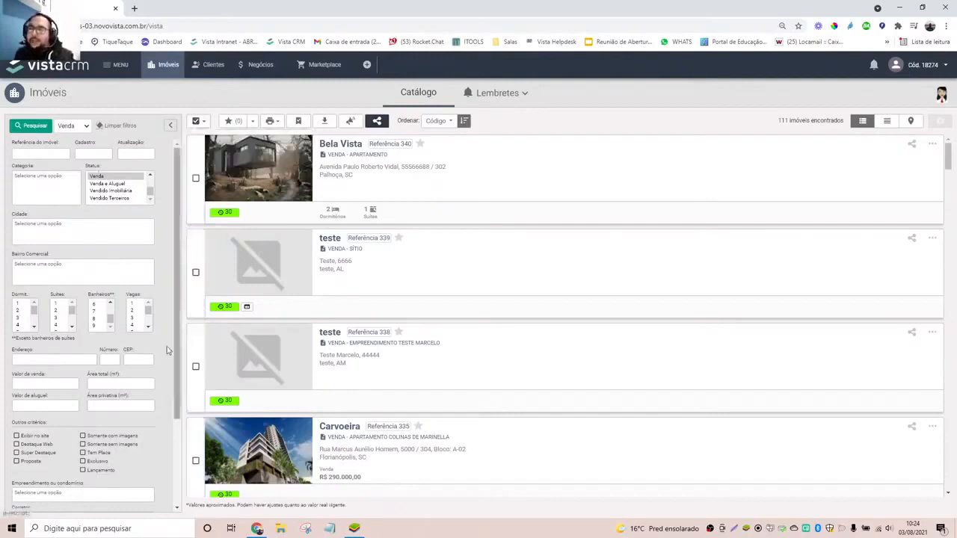
Select the properties with references 340, 339, 338 and 335 and view the available printable report types
{"action": "left_click", "coordinate": [196, 178]}
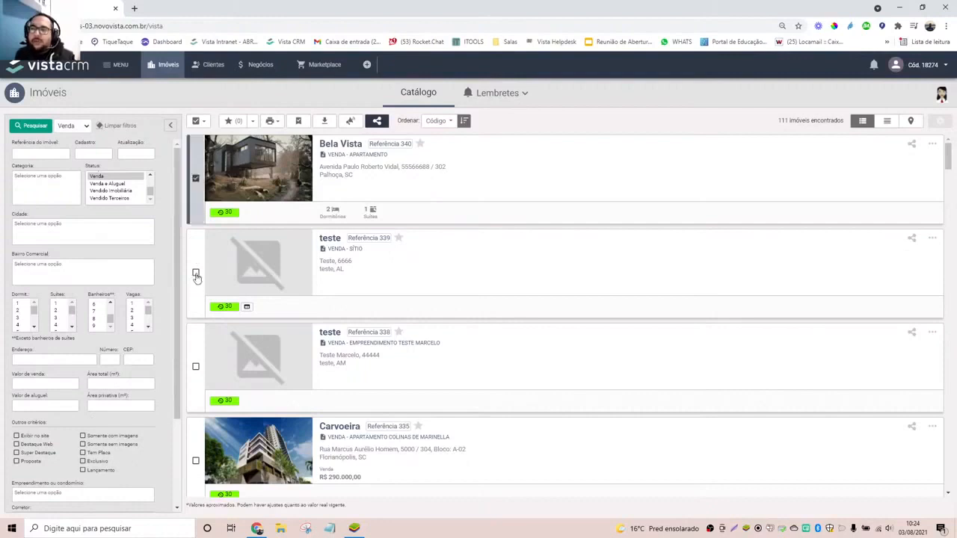
{"action": "left_click", "coordinate": [196, 273]}
{"action": "left_click", "coordinate": [196, 367]}
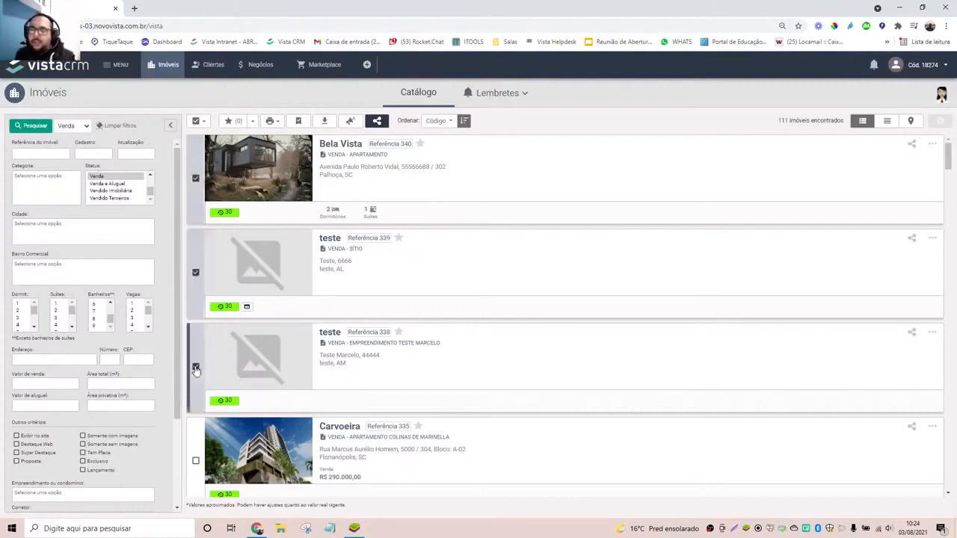
{"action": "left_click", "coordinate": [196, 462]}
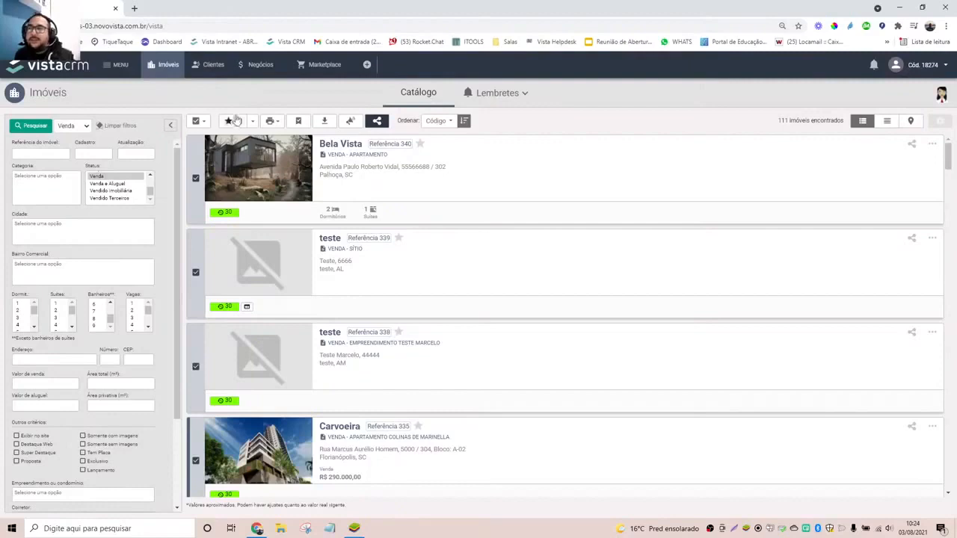
{"action": "left_click", "coordinate": [281, 124]}
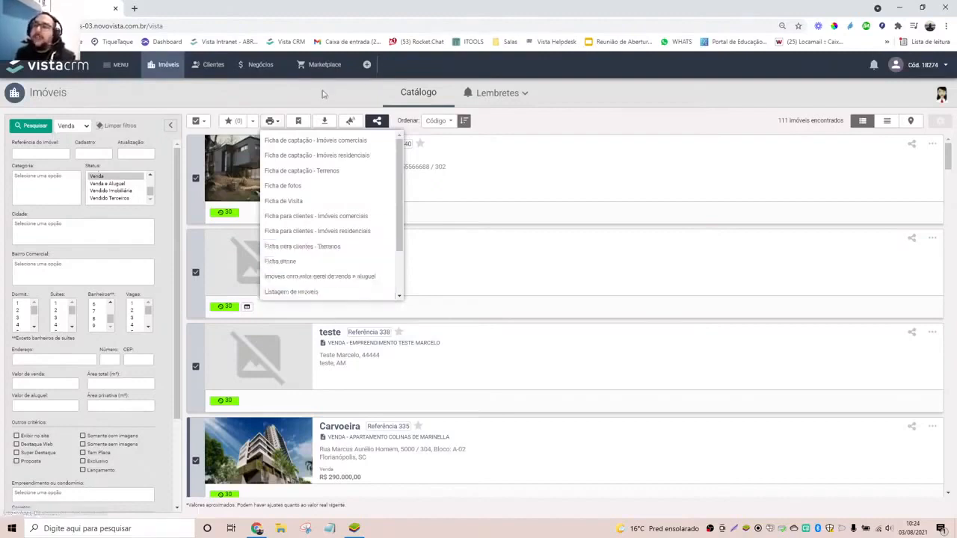
{"action": "left_click", "coordinate": [272, 122]}
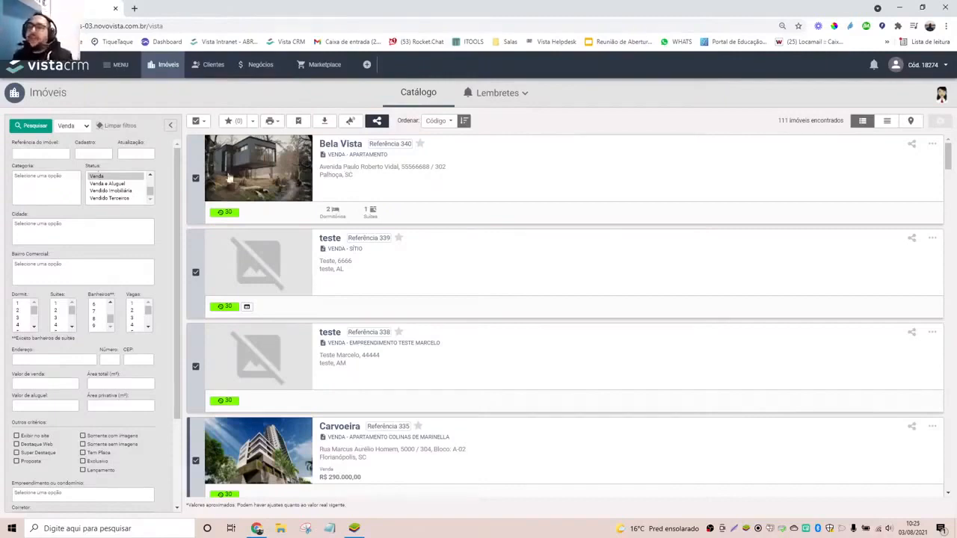
Select all listed properties and examine the bulk publishing options for Site da imobiliária with Publicar chosen, without confirming
{"action": "left_click", "coordinate": [202, 120]}
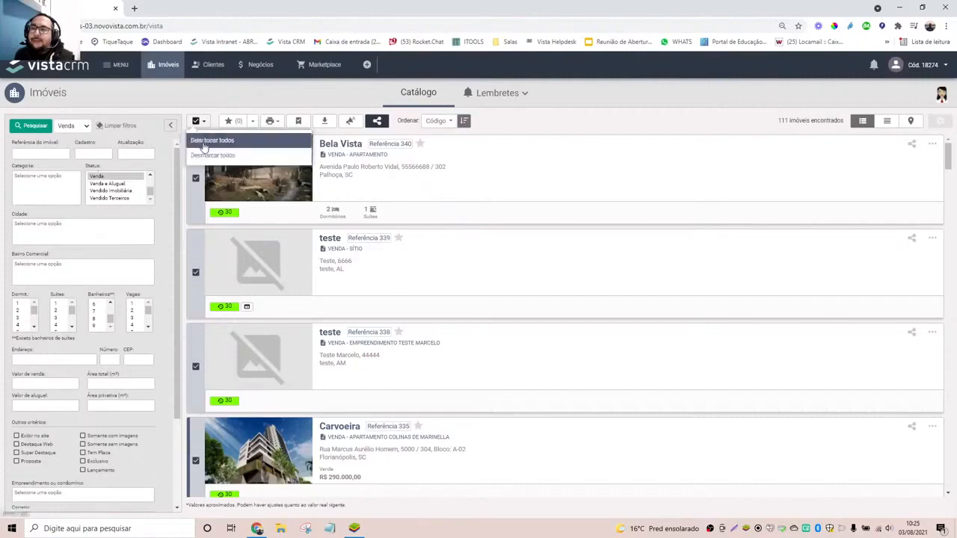
{"action": "left_click", "coordinate": [202, 141]}
{"action": "left_click", "coordinate": [353, 122]}
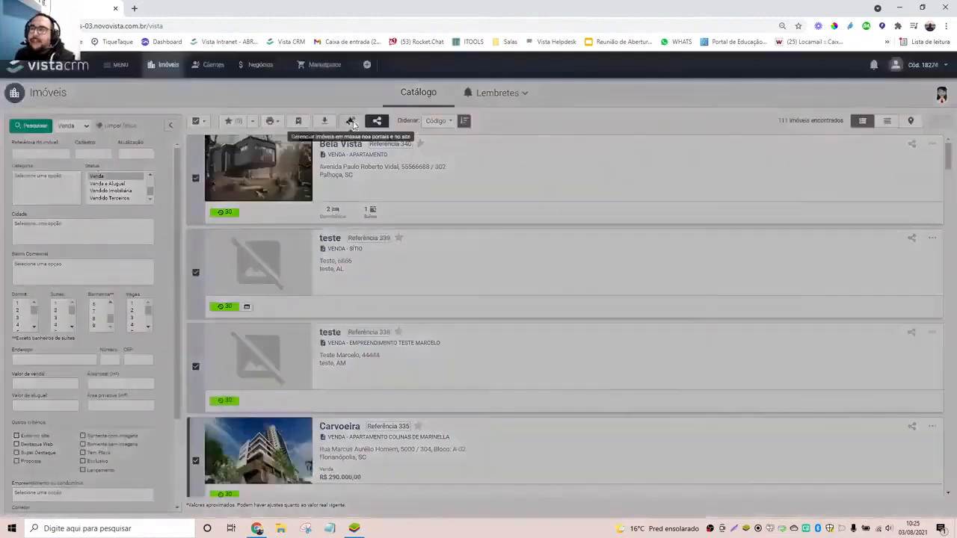
{"action": "left_click", "coordinate": [357, 132]}
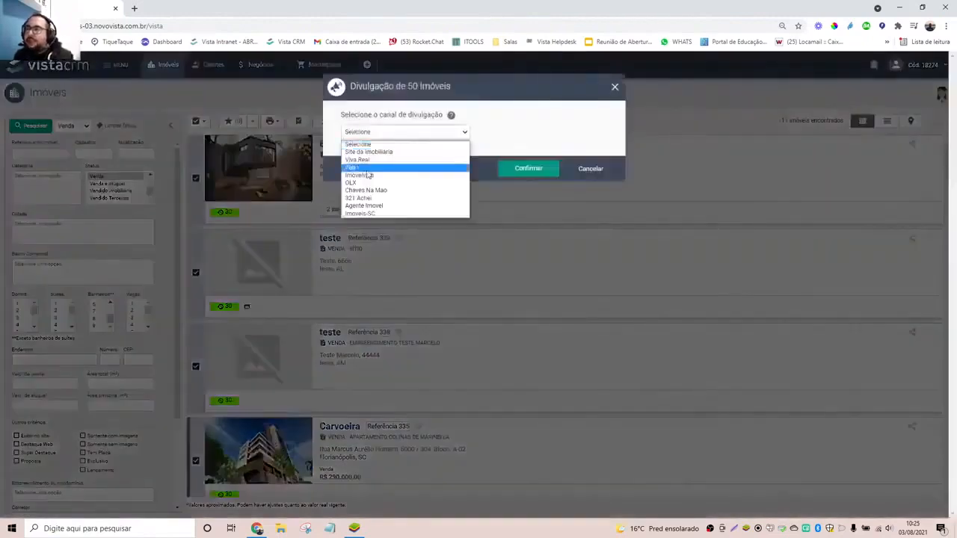
{"action": "left_click", "coordinate": [372, 153]}
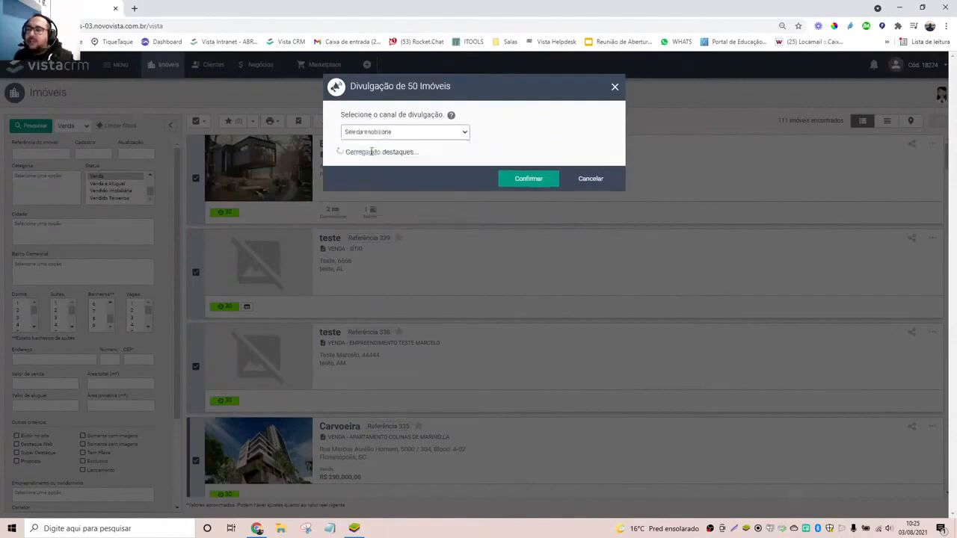
{"action": "left_click", "coordinate": [341, 156]}
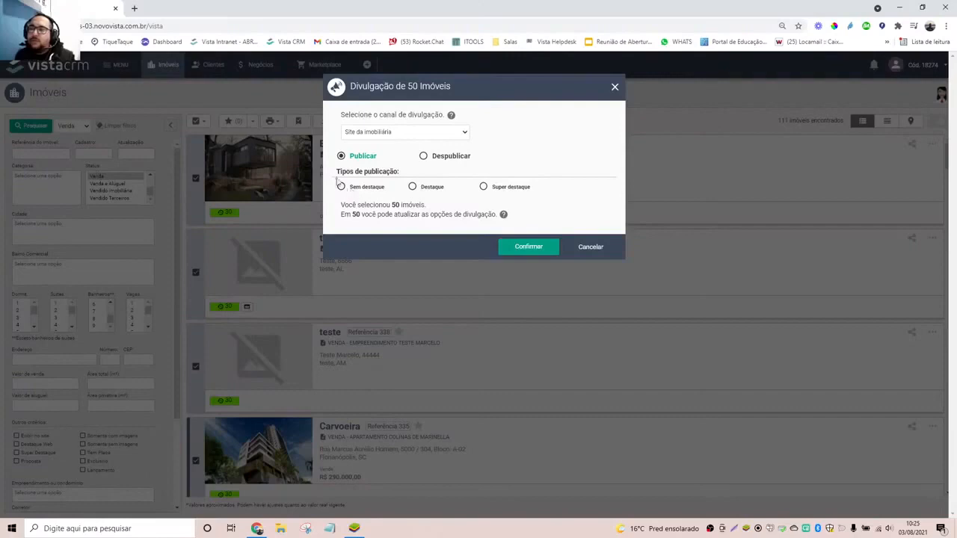
{"action": "left_click", "coordinate": [586, 248]}
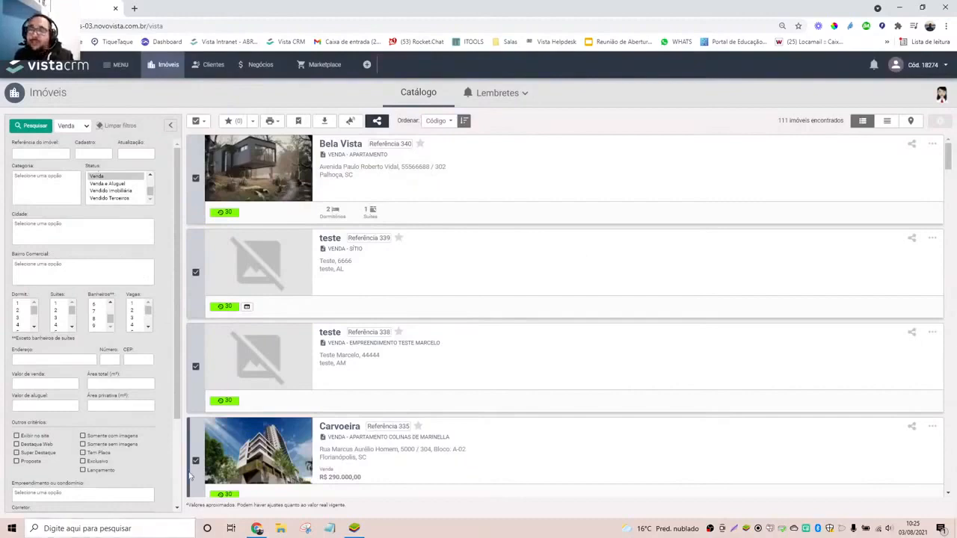
Examine the channels for sharing the selected properties and the criteria available for sorting the catalogue
{"action": "left_click", "coordinate": [376, 123]}
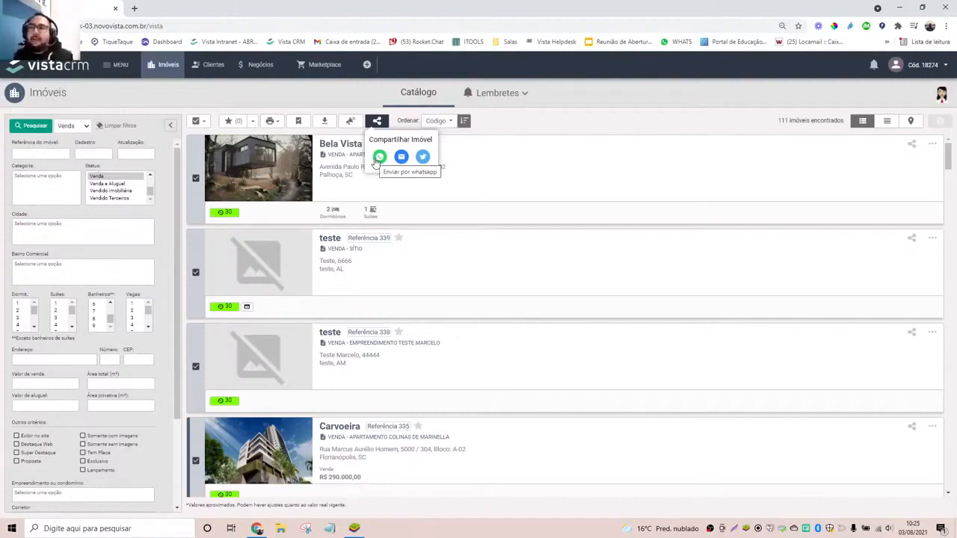
{"action": "left_click", "coordinate": [608, 133]}
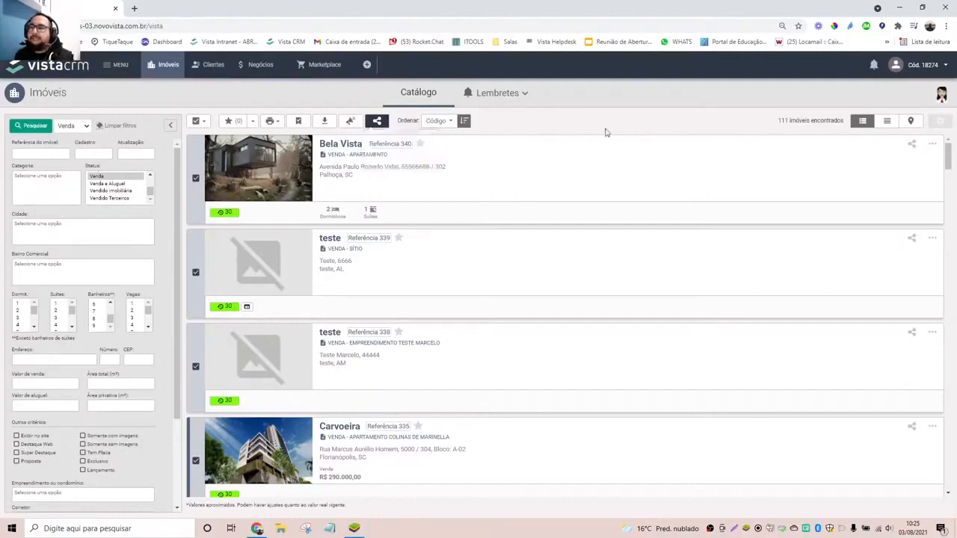
{"action": "left_click", "coordinate": [450, 121]}
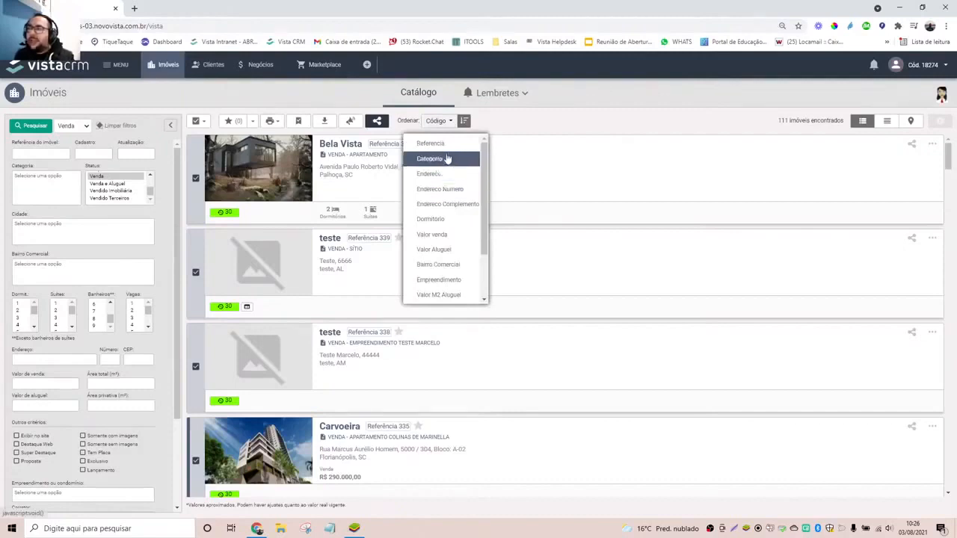
{"action": "scroll", "coordinate": [447, 160], "scroll_direction": "down", "scroll_amount": 2}
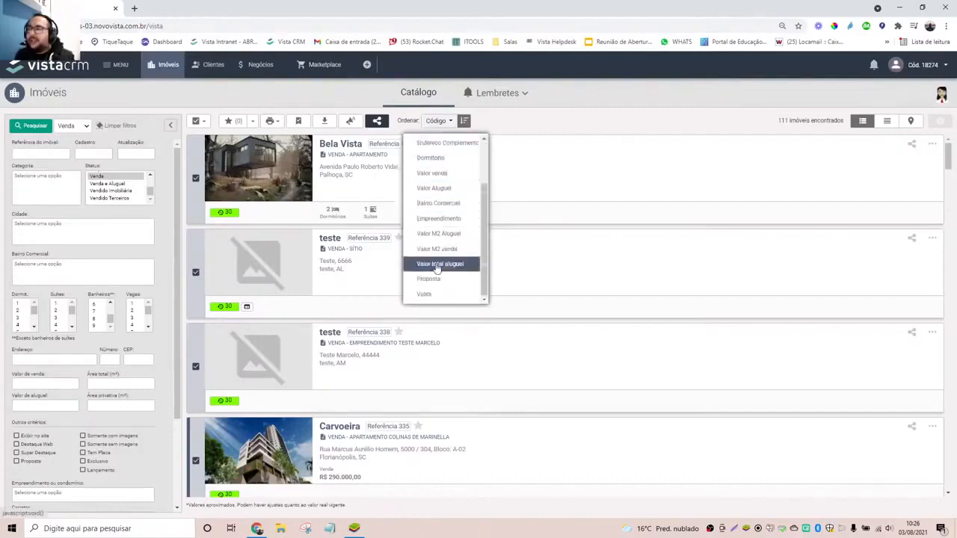
{"action": "left_click_drag", "start_coordinate": [489, 265], "coordinate": [505, 153]}
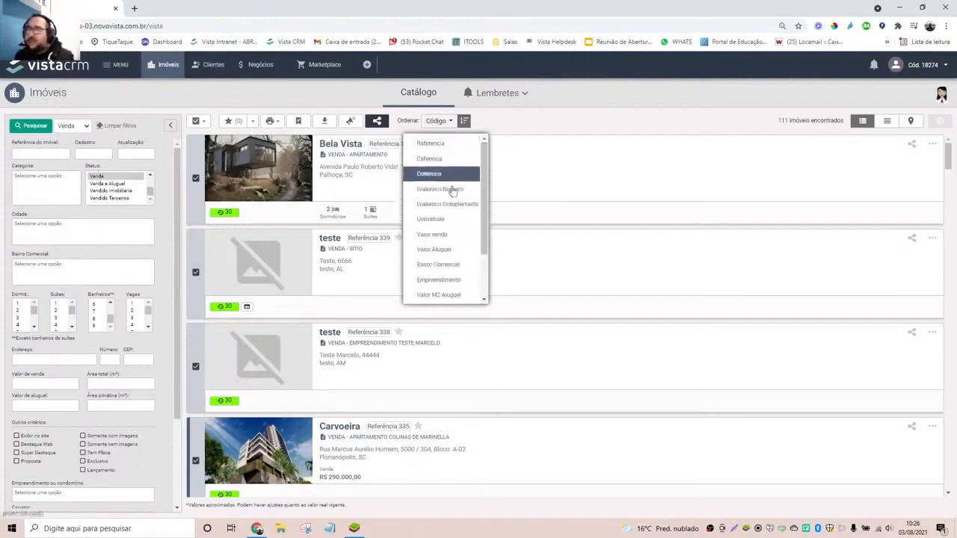
{"action": "left_click", "coordinate": [635, 148]}
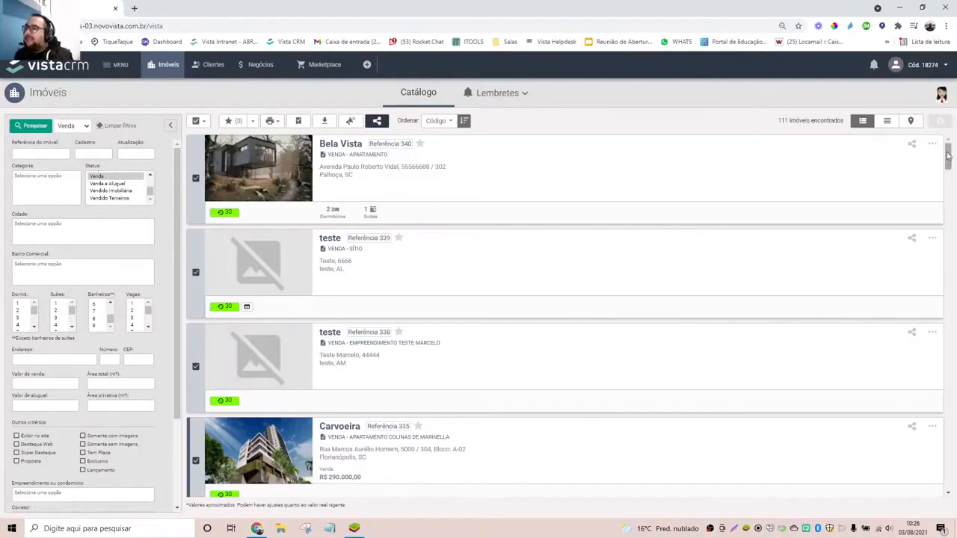
Switch the catalogue to the compact list, try sorting by address, and order the properties by most recent update
{"action": "left_click", "coordinate": [863, 122]}
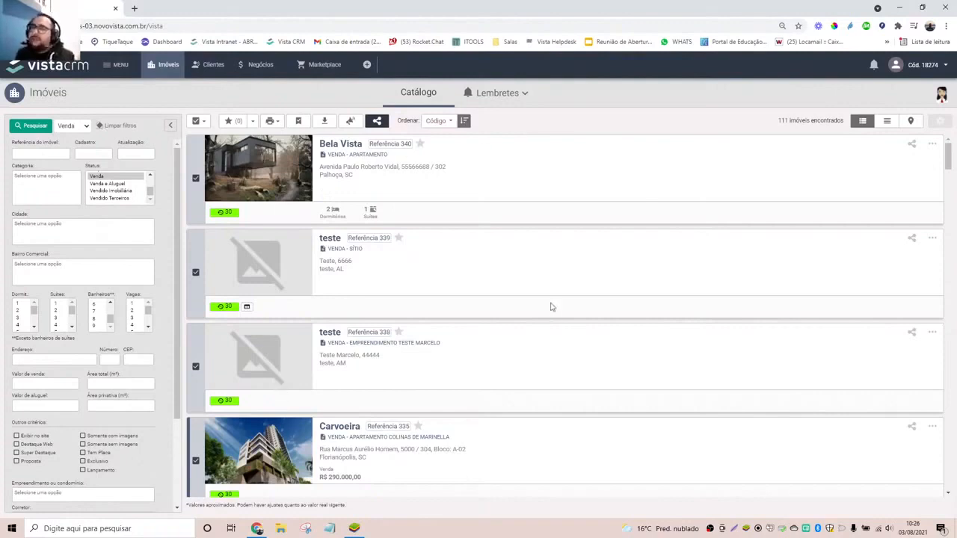
{"action": "left_click", "coordinate": [888, 121]}
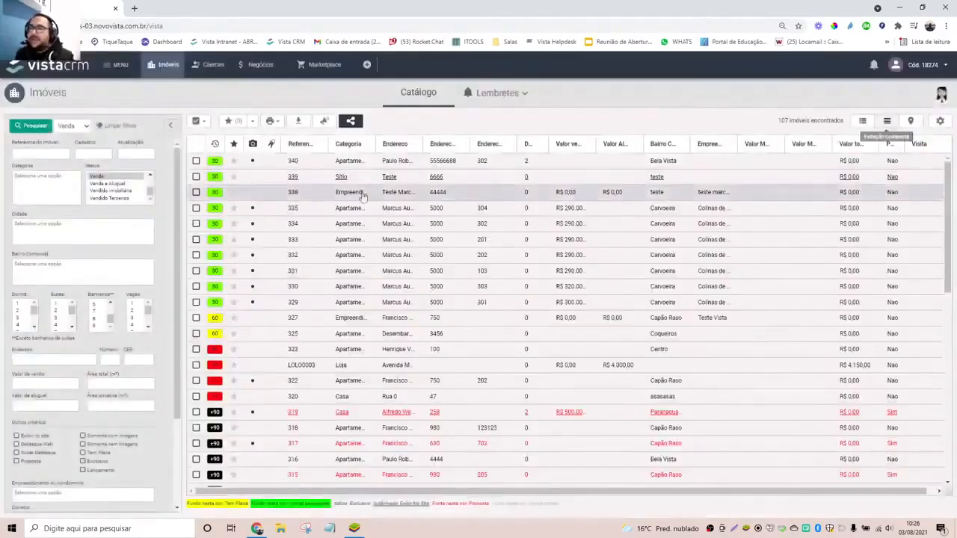
{"action": "left_click", "coordinate": [405, 146]}
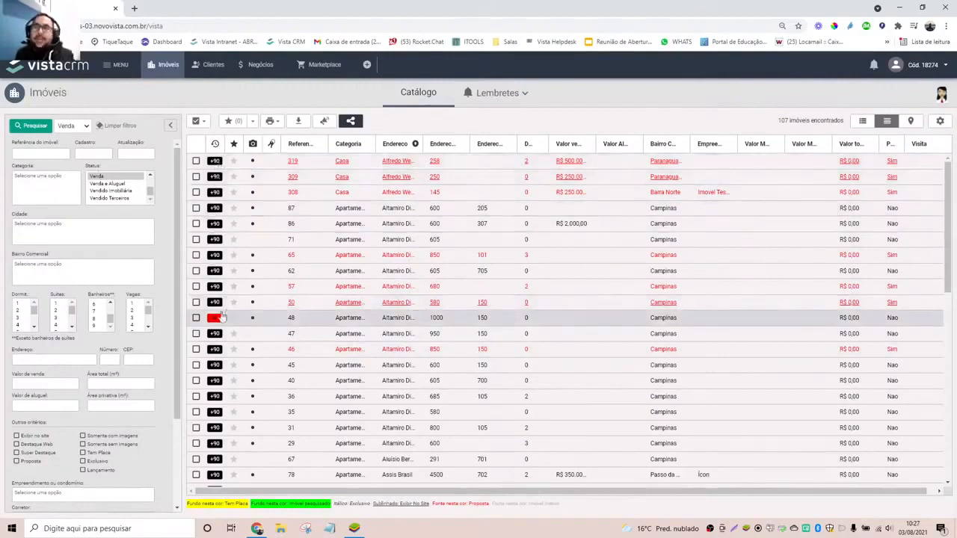
{"action": "left_click", "coordinate": [216, 145]}
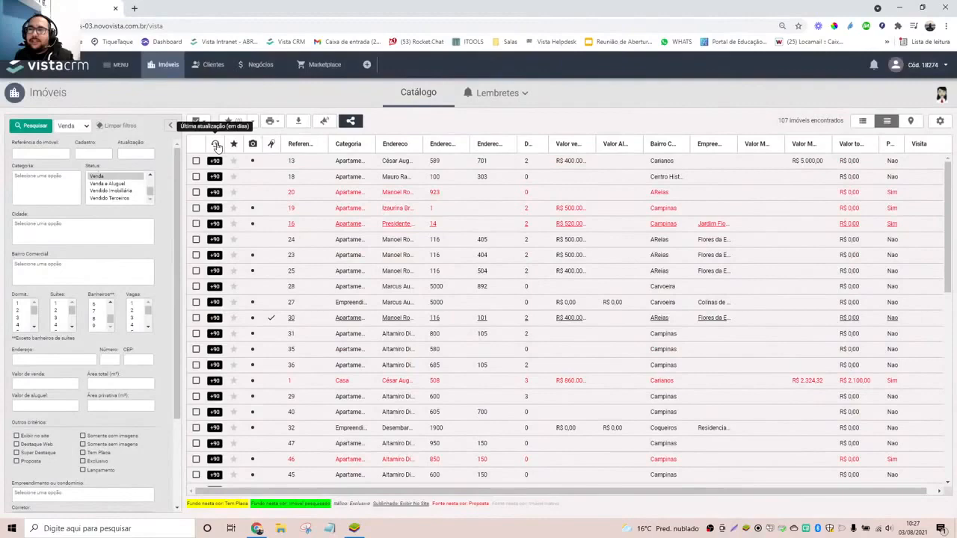
{"action": "left_click", "coordinate": [216, 145]}
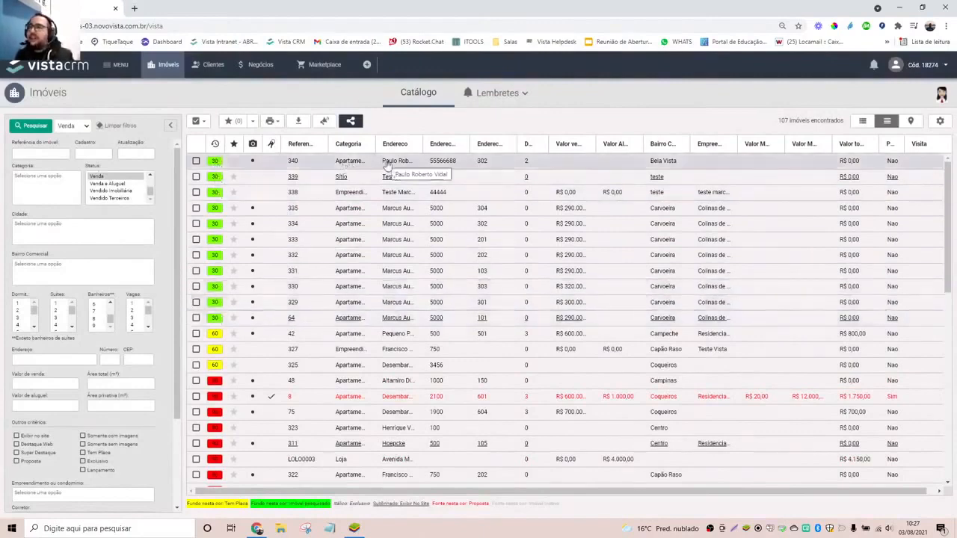
Examine the update-age markers of the properties throughout the compact list
{"action": "scroll", "coordinate": [382, 166], "scroll_direction": "down", "scroll_amount": 1}
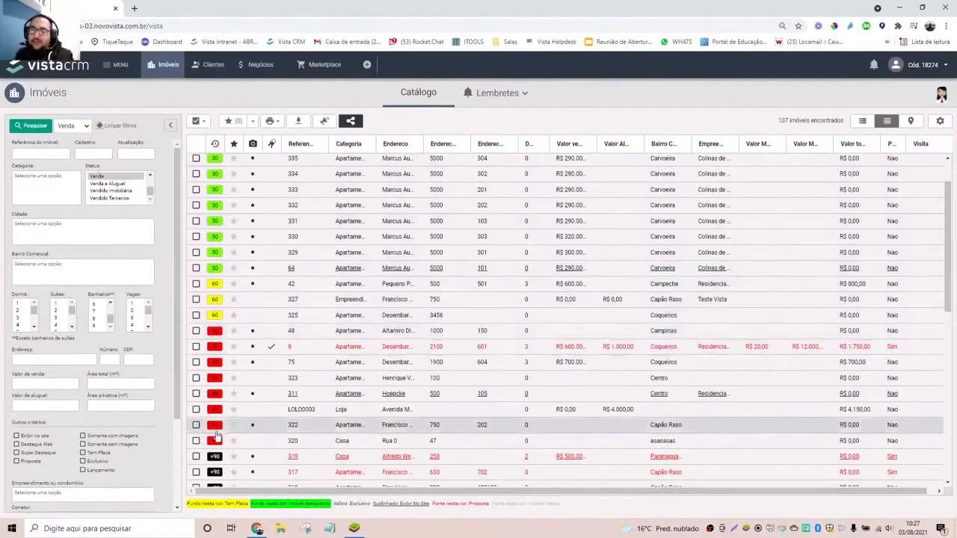
{"action": "scroll", "coordinate": [217, 431], "scroll_direction": "down", "scroll_amount": 3}
{"action": "scroll", "coordinate": [302, 297], "scroll_direction": "up", "scroll_amount": 5}
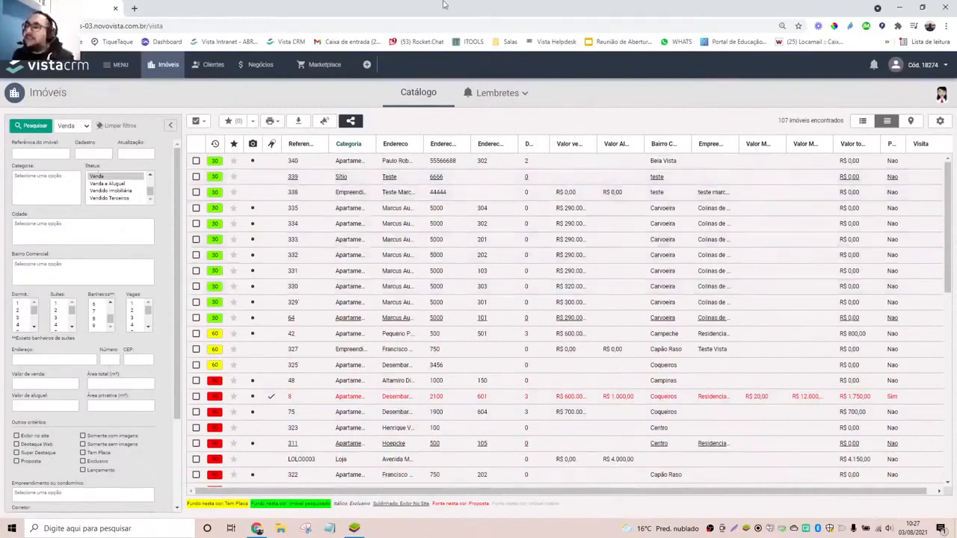
Switch the catalogue to the map view and set the city filter to São José
{"action": "left_click", "coordinate": [910, 122]}
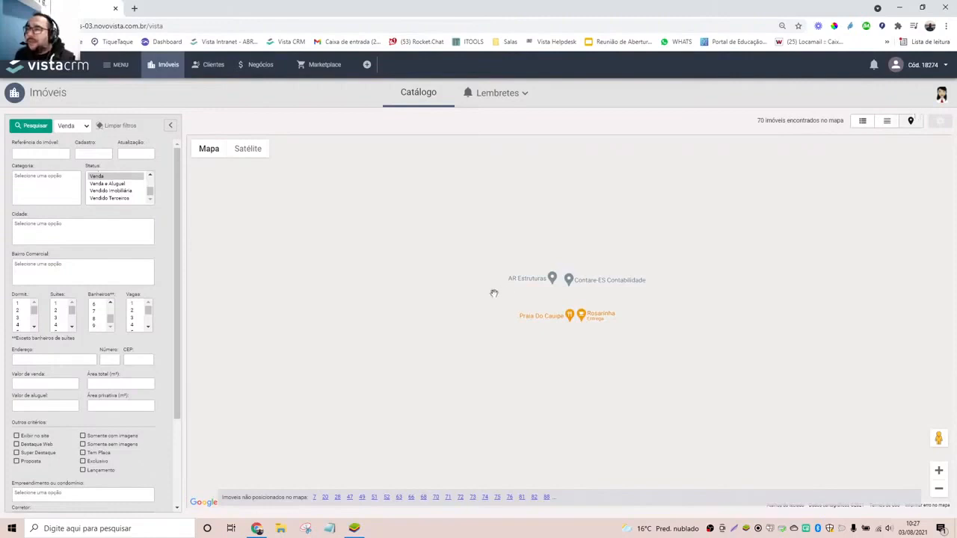
{"action": "scroll", "coordinate": [494, 293], "scroll_direction": "down", "scroll_amount": 2}
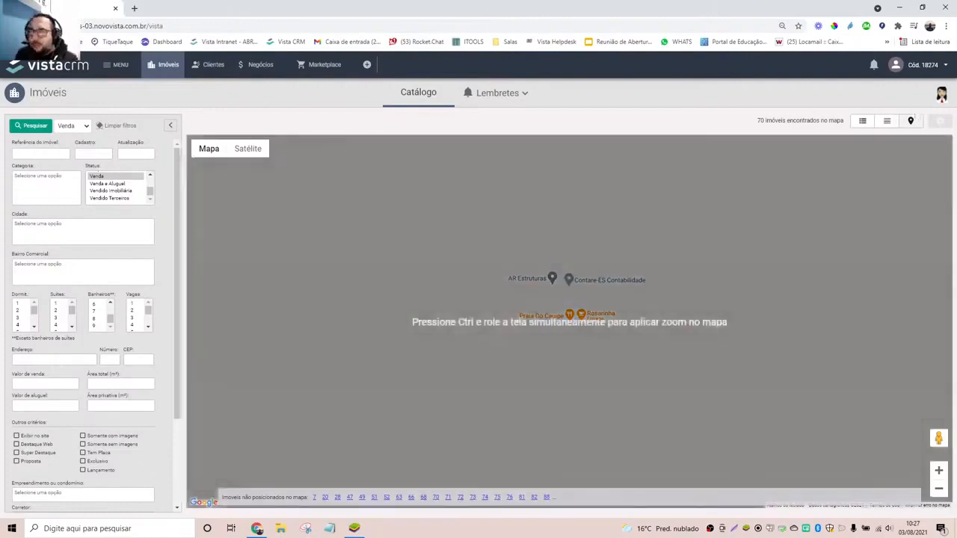
{"action": "scroll", "coordinate": [76, 363], "scroll_direction": "down", "scroll_amount": 3}
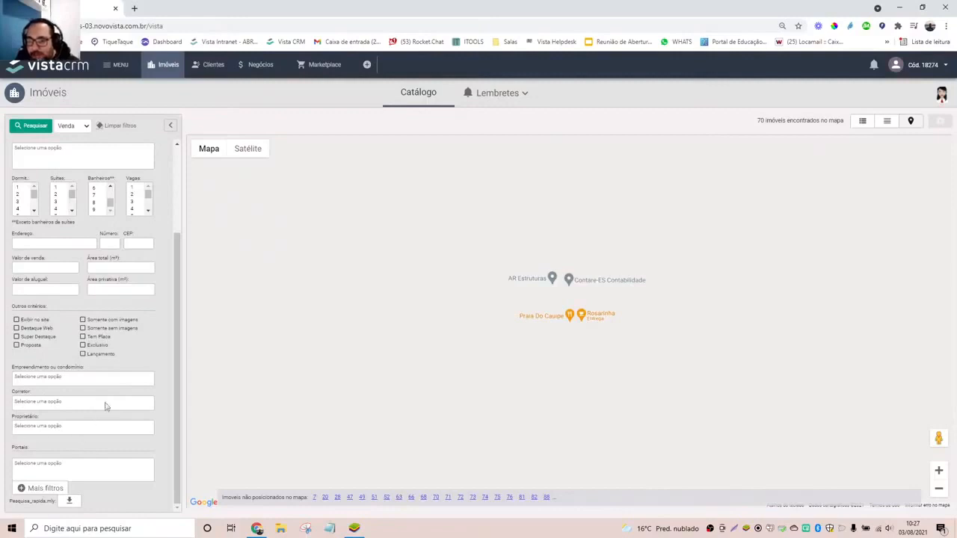
{"action": "scroll", "coordinate": [106, 406], "scroll_direction": "up", "scroll_amount": 3}
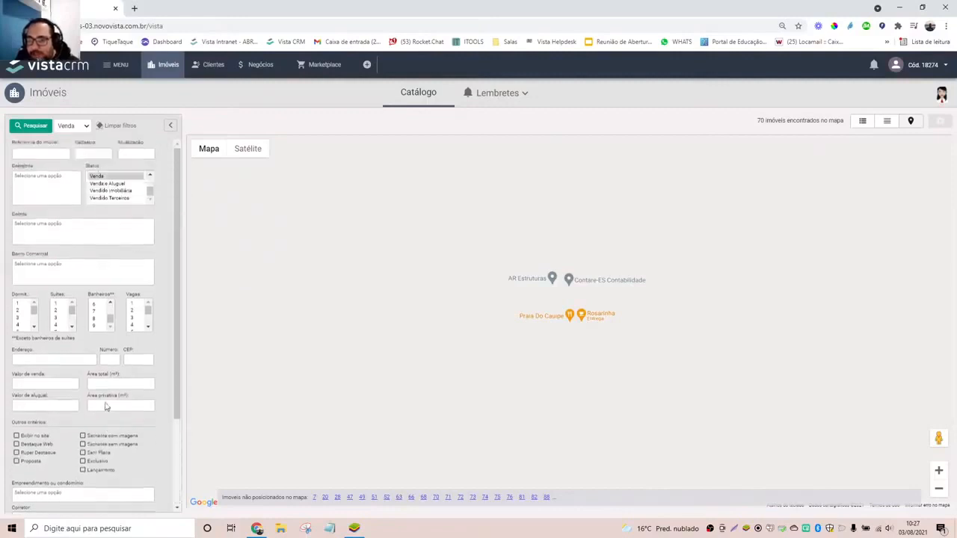
{"action": "left_click", "coordinate": [54, 238]}
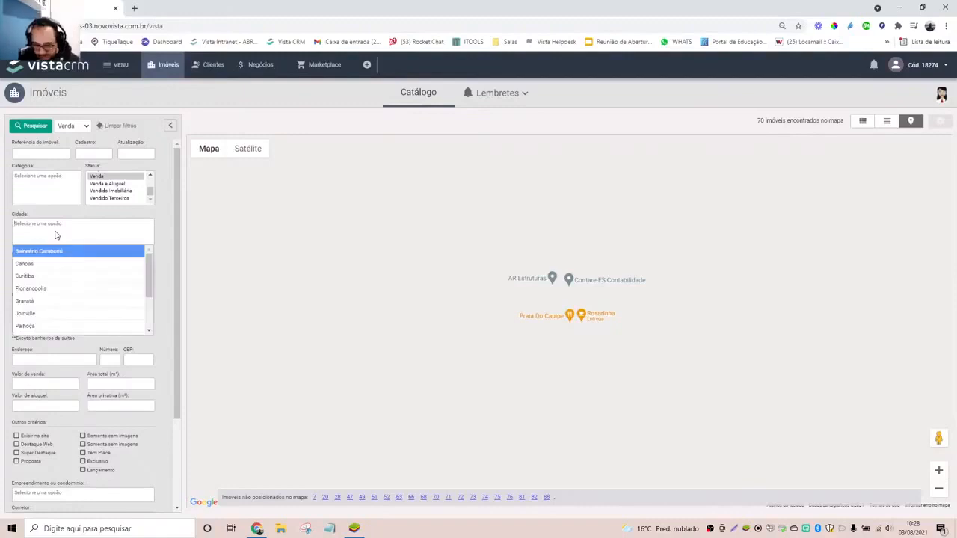
{"action": "type", "text": "bal jose"}
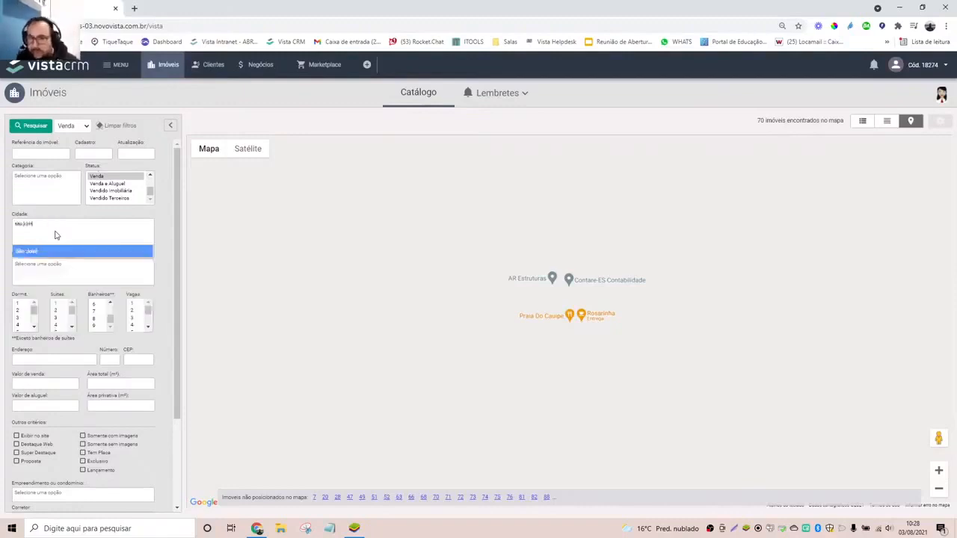
{"action": "left_click", "coordinate": [18, 251]}
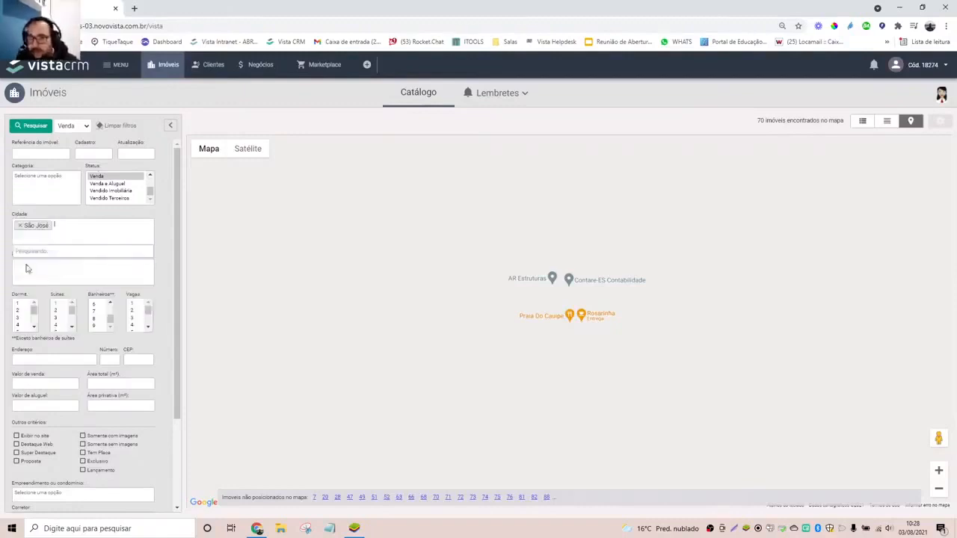
{"action": "scroll", "coordinate": [54, 287], "scroll_direction": "down", "scroll_amount": 2}
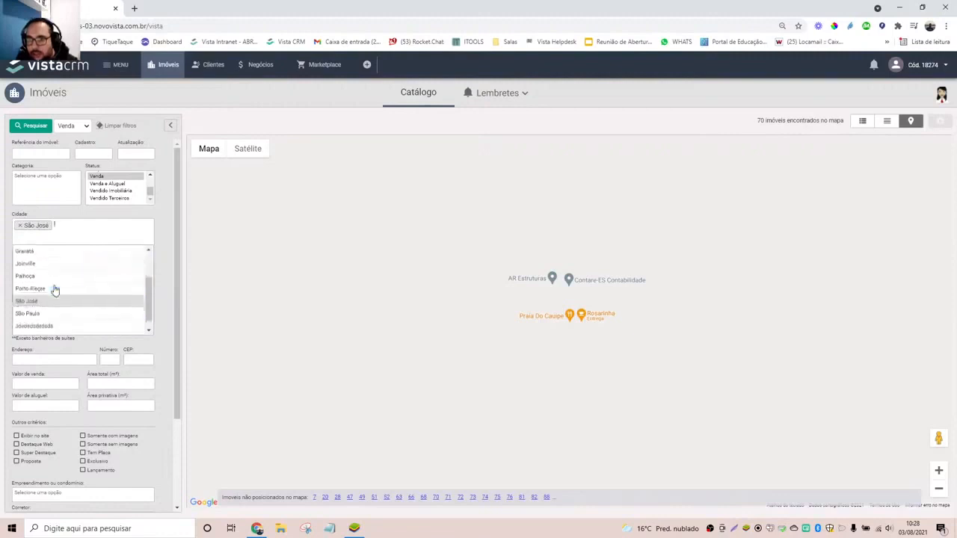
{"action": "scroll", "coordinate": [56, 289], "scroll_direction": "up", "scroll_amount": 2}
{"action": "scroll", "coordinate": [48, 273], "scroll_direction": "down", "scroll_amount": 2}
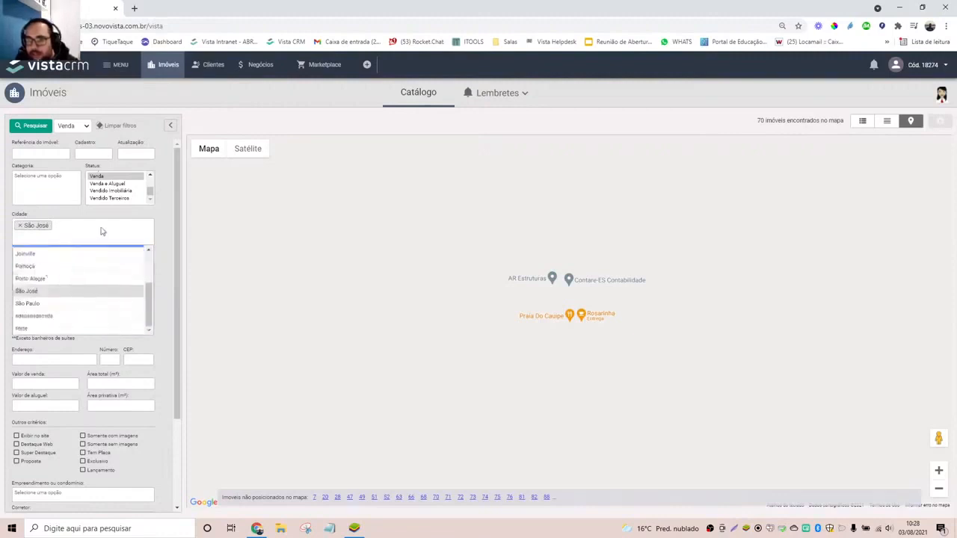
{"action": "left_click", "coordinate": [103, 234]}
Add Campinas as the commercial neighbourhood filter and run the property search
{"action": "left_click", "coordinate": [58, 274]}
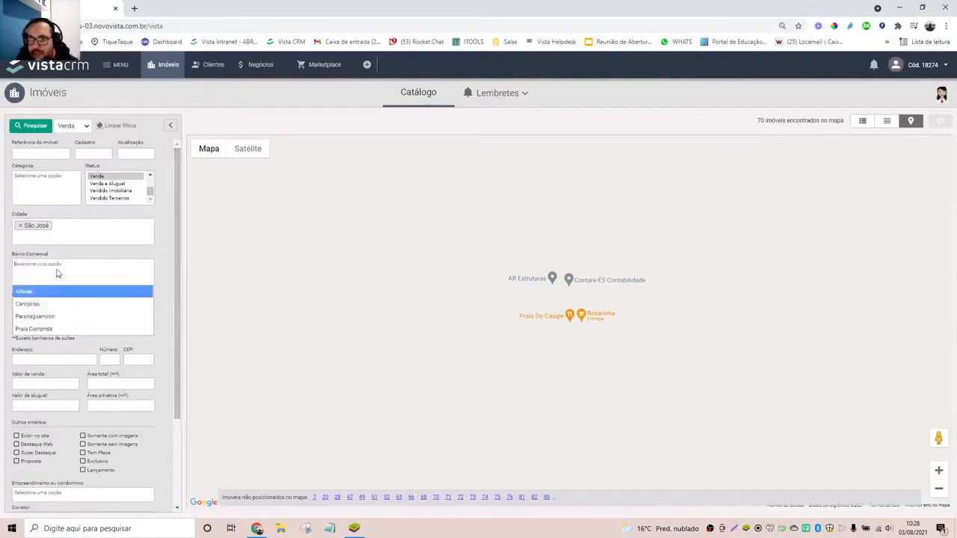
{"action": "left_click", "coordinate": [40, 304]}
{"action": "left_click", "coordinate": [52, 284]}
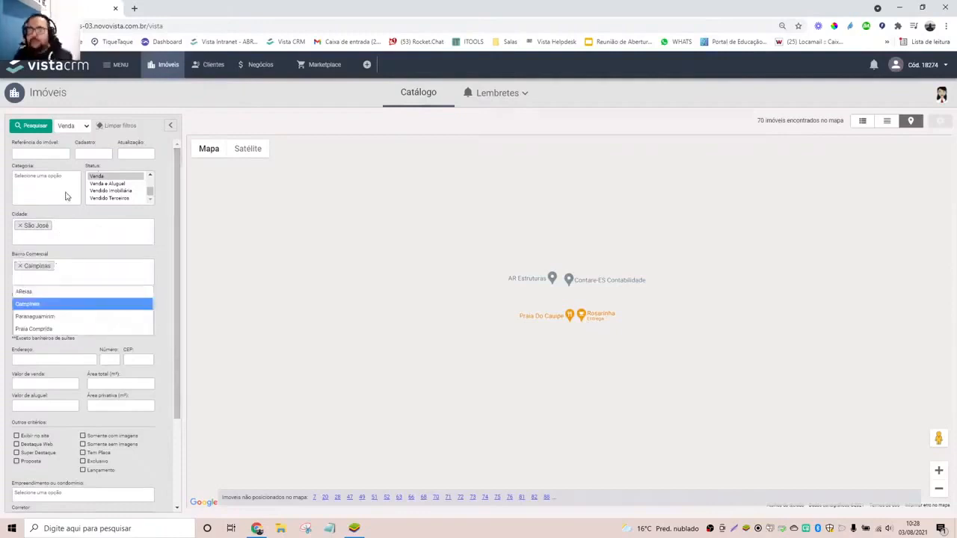
{"action": "left_click", "coordinate": [30, 132]}
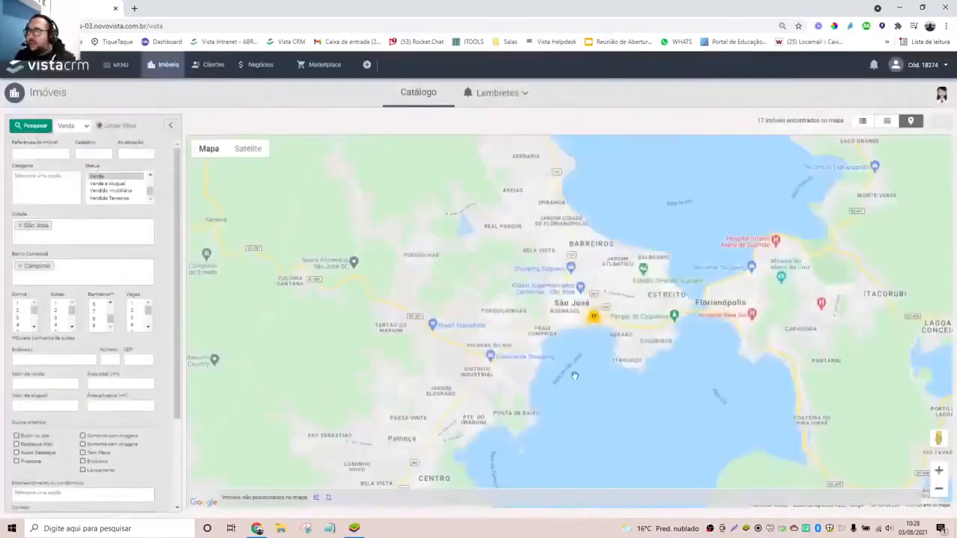
Examine where the filtered properties are located on the map around the Campinas neighbourhood
{"action": "scroll", "coordinate": [567, 335], "scroll_direction": "down", "scroll_amount": 2}
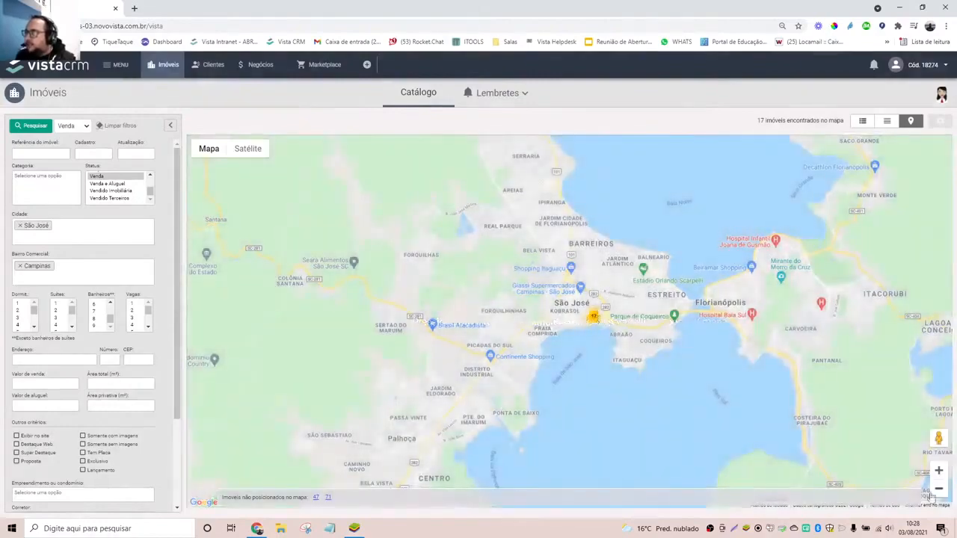
{"action": "left_click", "coordinate": [939, 472]}
{"action": "left_click", "coordinate": [939, 471]}
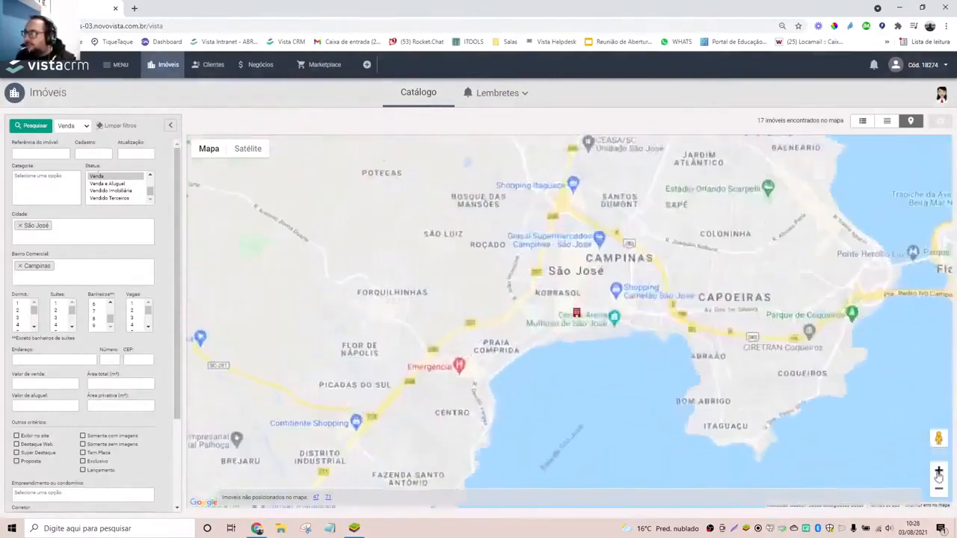
{"action": "left_click", "coordinate": [939, 471]}
{"action": "left_click", "coordinate": [939, 471]}
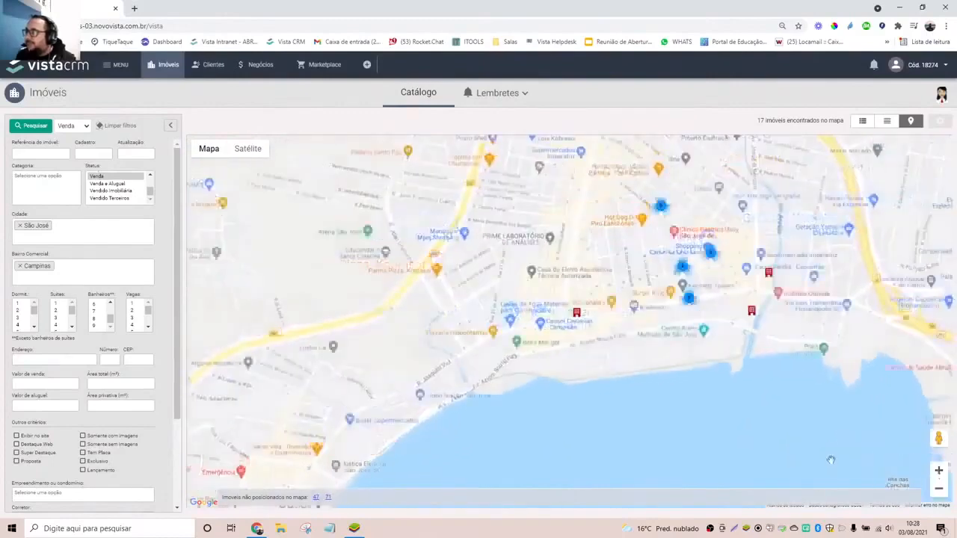
{"action": "left_click_drag", "start_coordinate": [831, 460], "coordinate": [692, 449]}
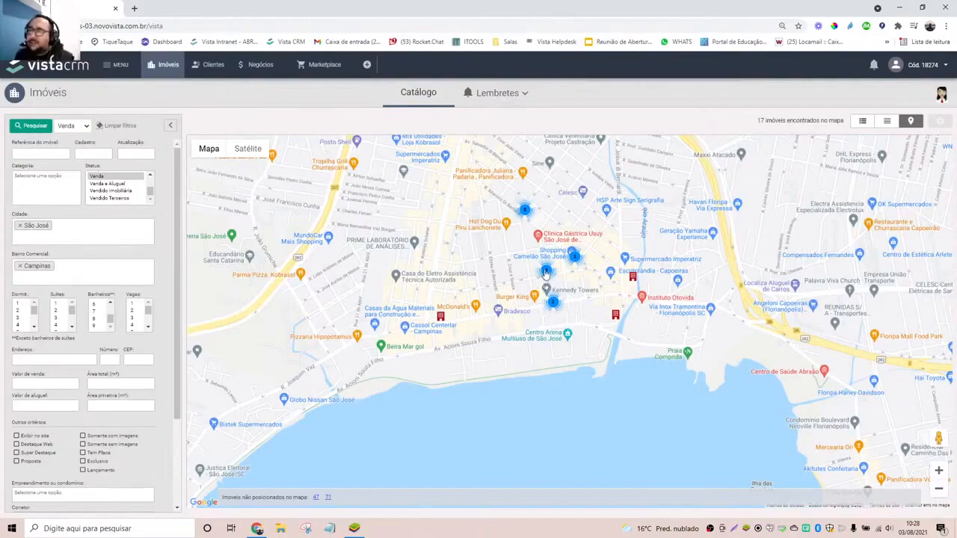
{"action": "scroll", "coordinate": [547, 272], "scroll_direction": "up", "scroll_amount": 3}
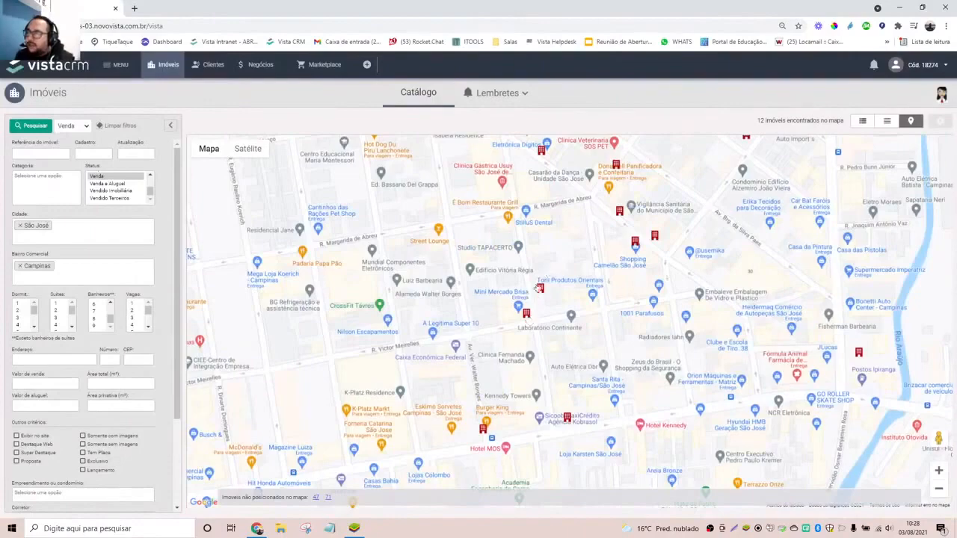
{"action": "scroll", "coordinate": [549, 287], "scroll_direction": "down", "scroll_amount": 2}
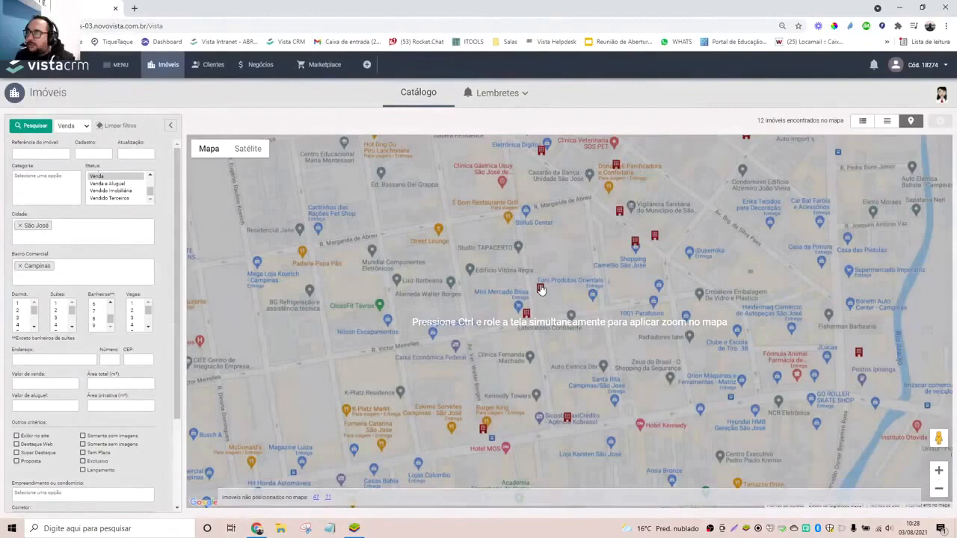
View the summary of the apartment with code 65 from its map marker, and return the catalogue to the detailed photo list
{"action": "left_click", "coordinate": [540, 289]}
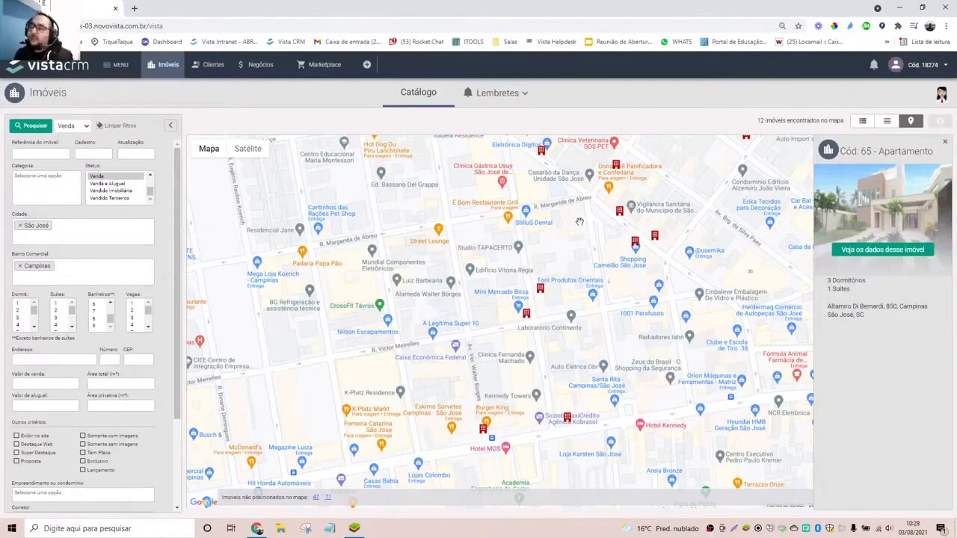
{"action": "left_click_drag", "start_coordinate": [528, 193], "coordinate": [442, 303]}
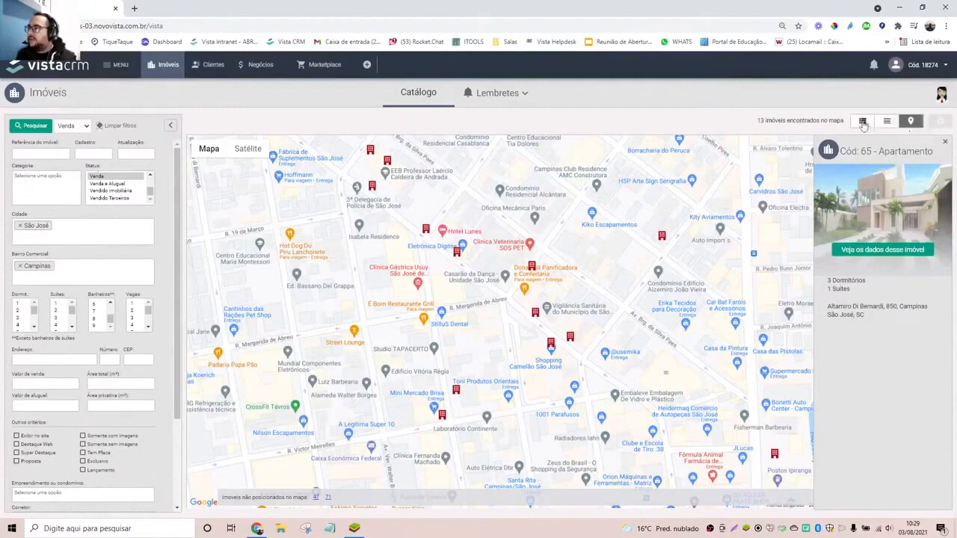
{"action": "left_click", "coordinate": [862, 121]}
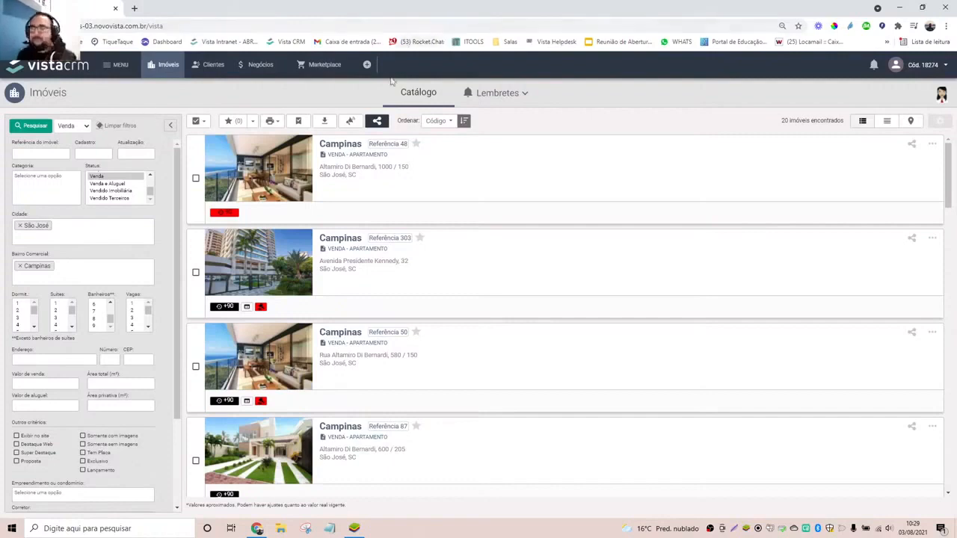
Start a new client registration with GrupoZap as the acquisition channel and Venda as the property interest
{"action": "left_click", "coordinate": [367, 66]}
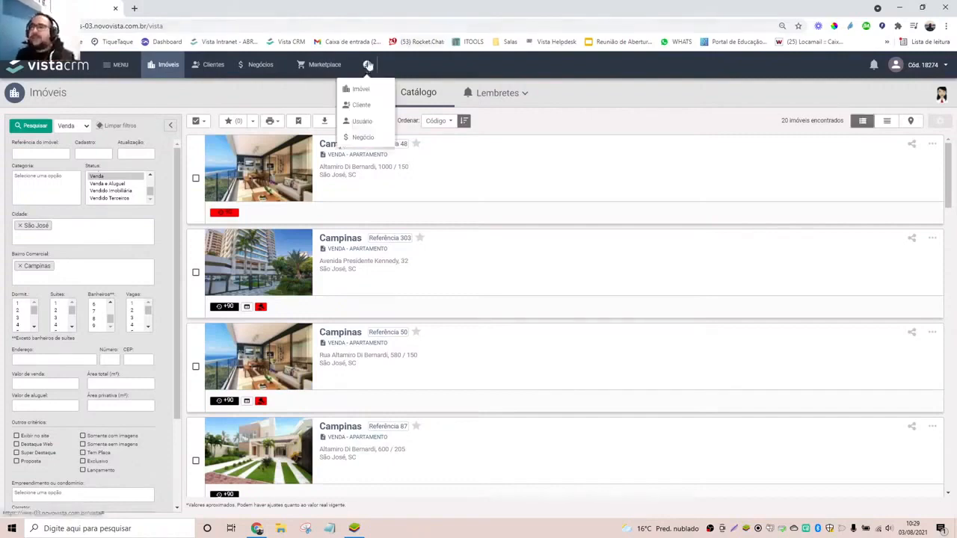
{"action": "left_click", "coordinate": [363, 104]}
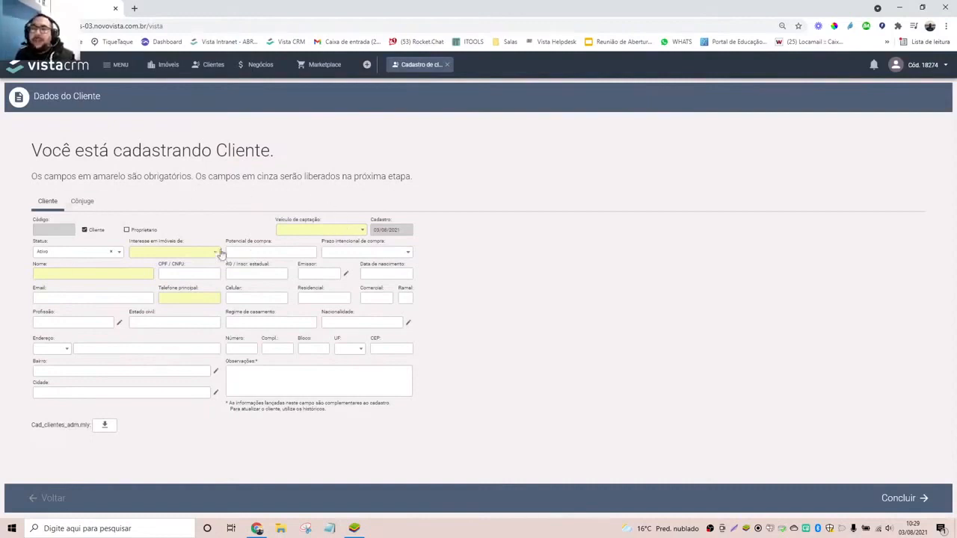
{"action": "left_click", "coordinate": [357, 236]}
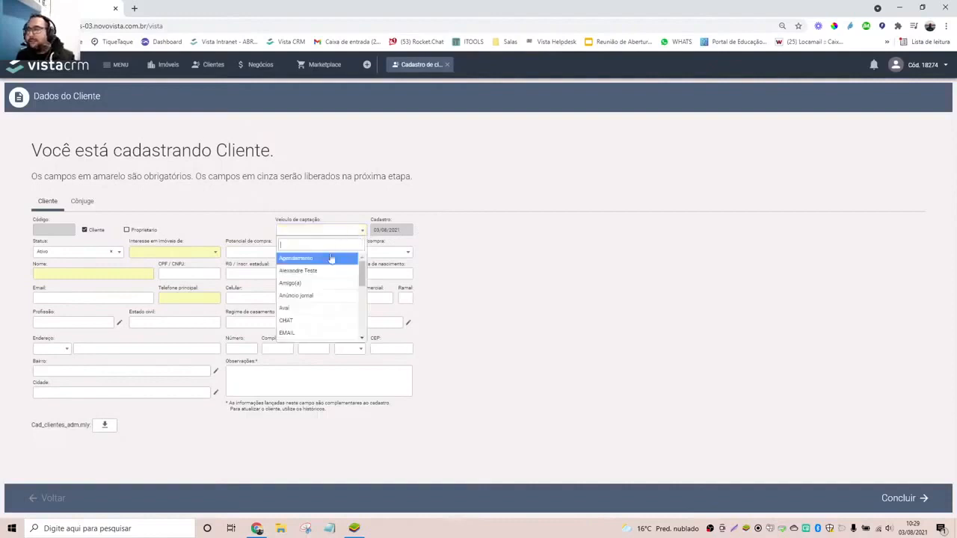
{"action": "scroll", "coordinate": [301, 312], "scroll_direction": "down", "scroll_amount": 3}
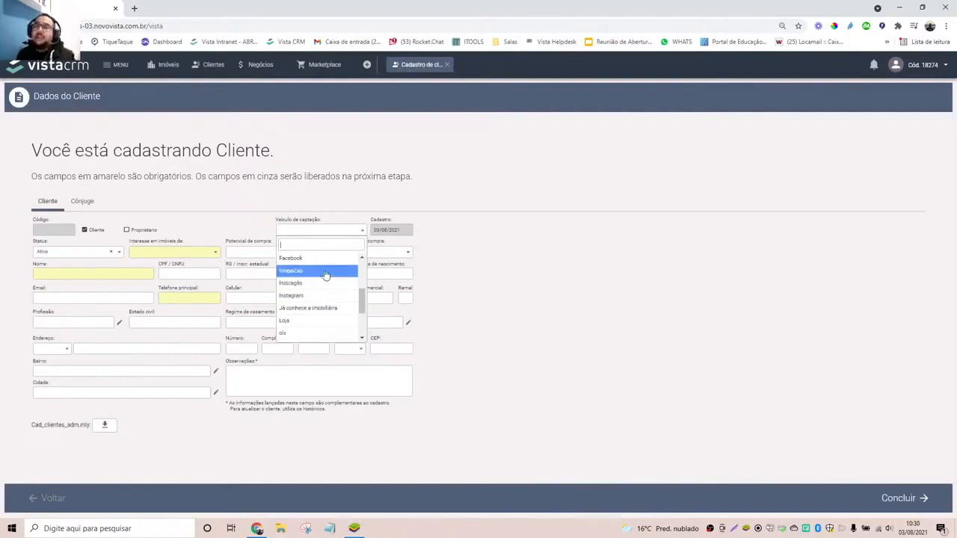
{"action": "left_click", "coordinate": [326, 275]}
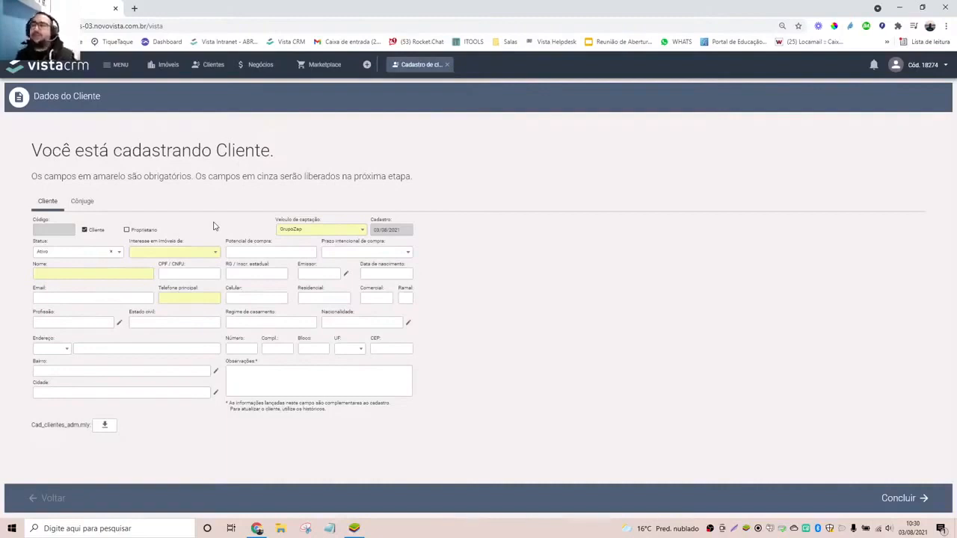
{"action": "left_click", "coordinate": [215, 257]}
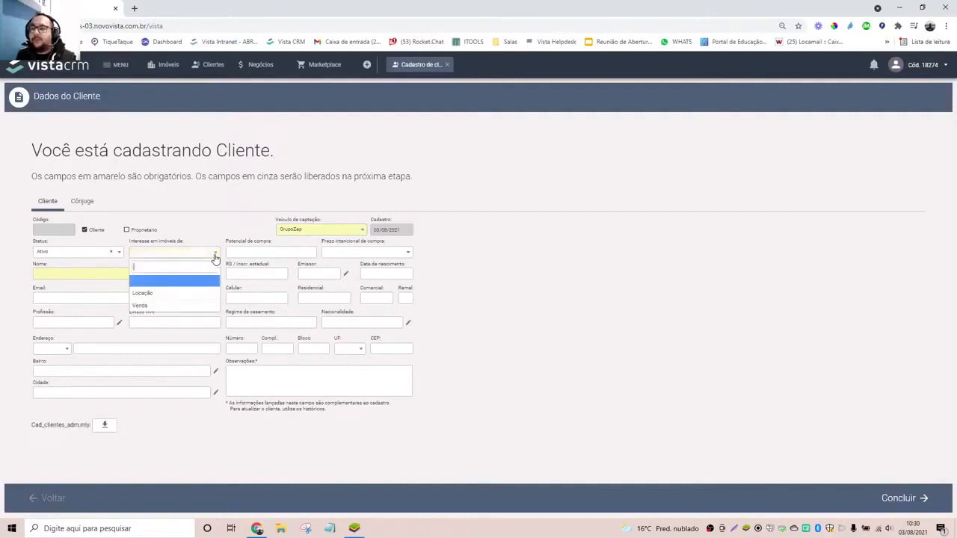
{"action": "left_click", "coordinate": [150, 306]}
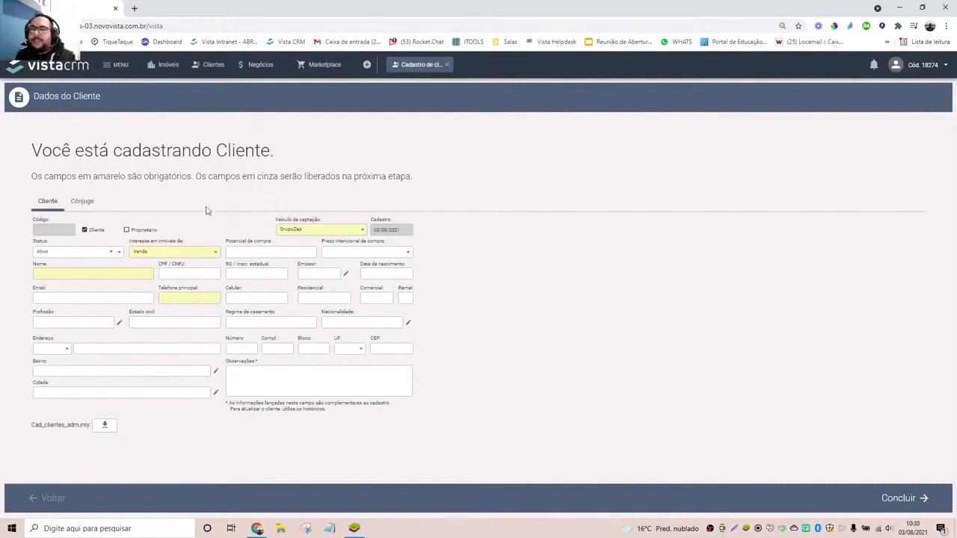
Fill in the client's full name in the registration form
{"action": "left_click", "coordinate": [124, 272]}
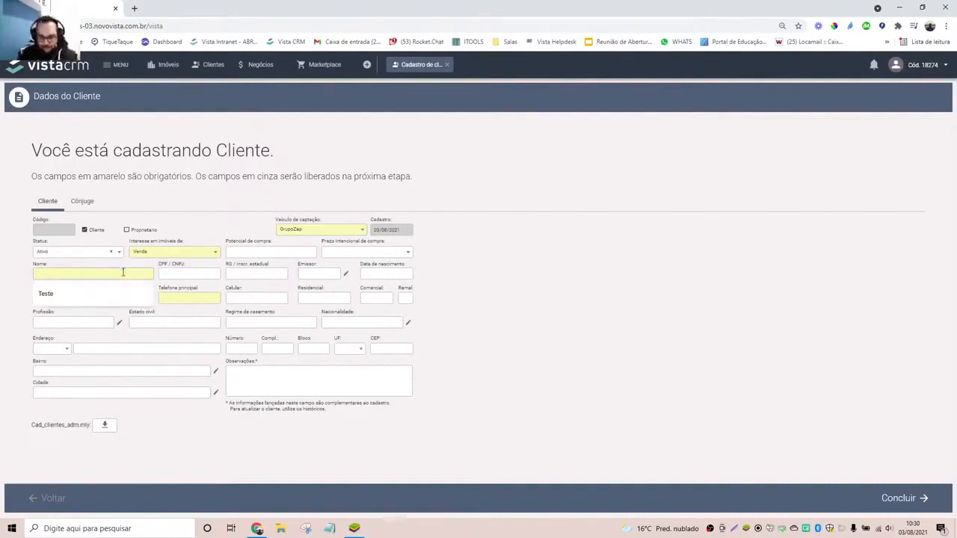
{"action": "type", "text": "I"}
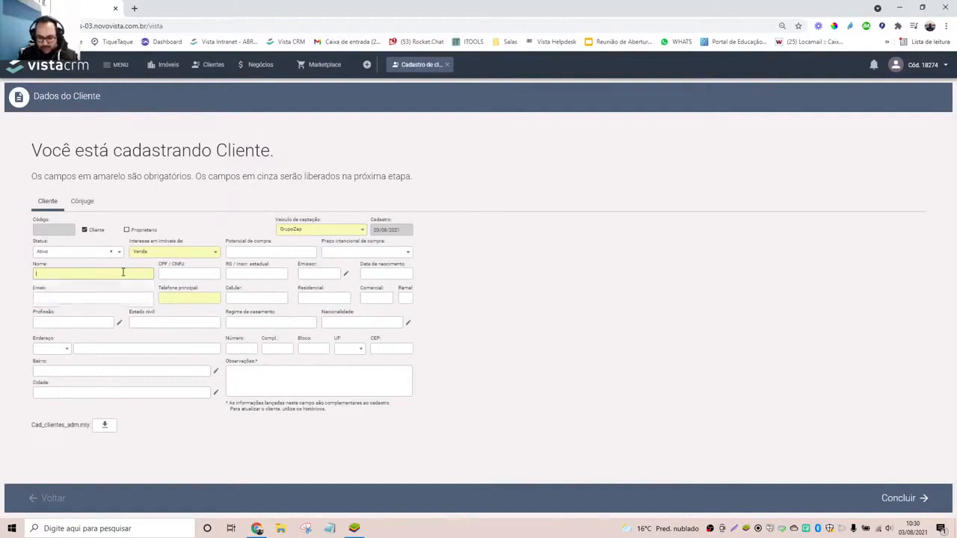
{"action": "type", "text": "ergi"}
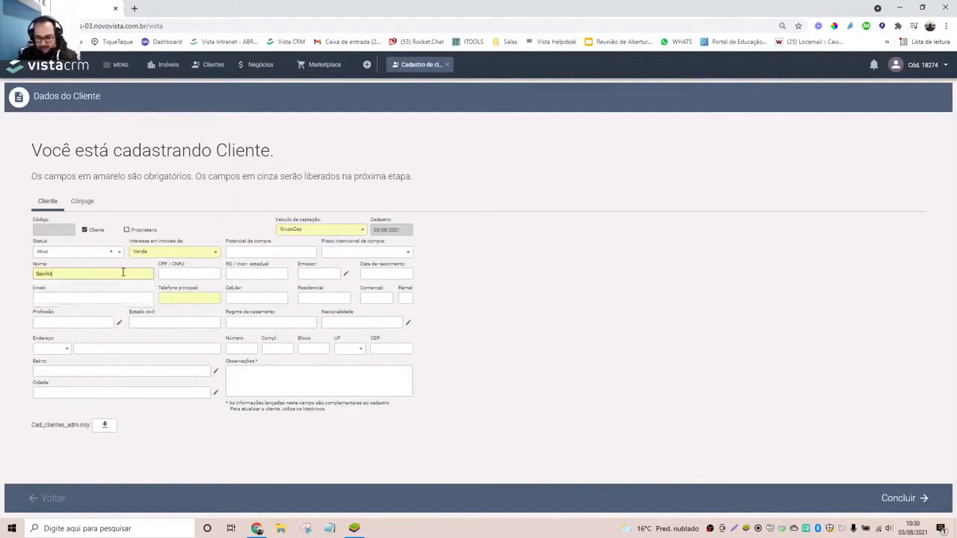
{"action": "type", "text": " Teste"}
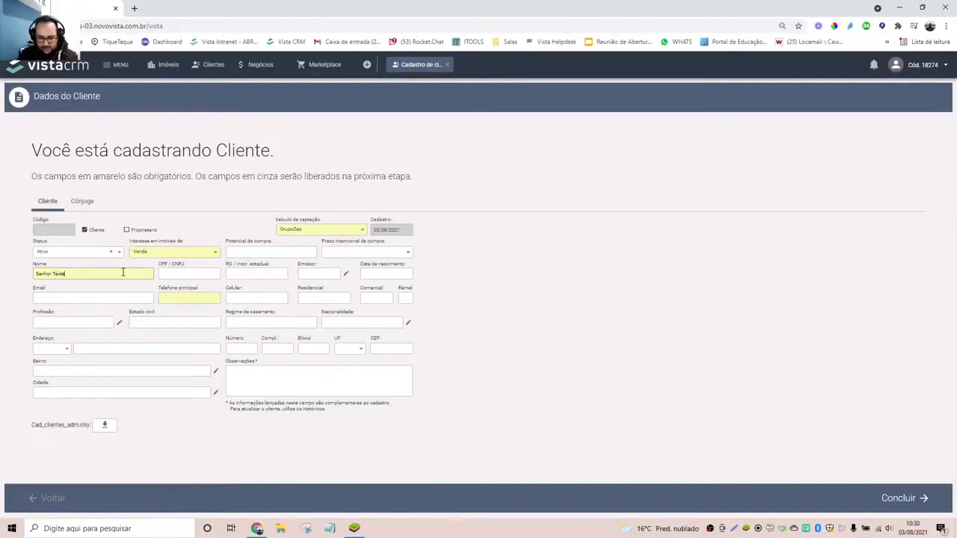
{"action": "type", "text": " Ze"}
{"action": "type", "text": "mento"}
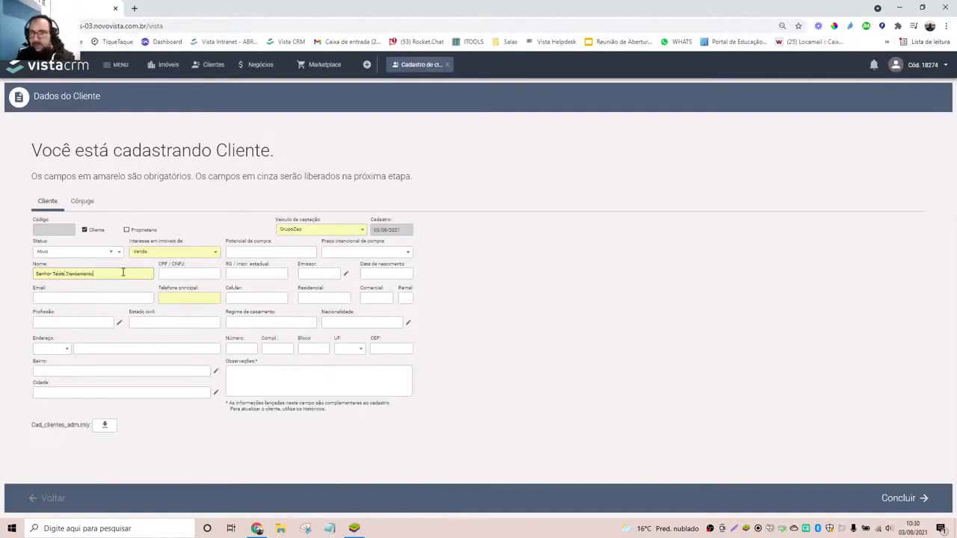
Fill in the client's main phone number and complete the registration
{"action": "left_click", "coordinate": [192, 274]}
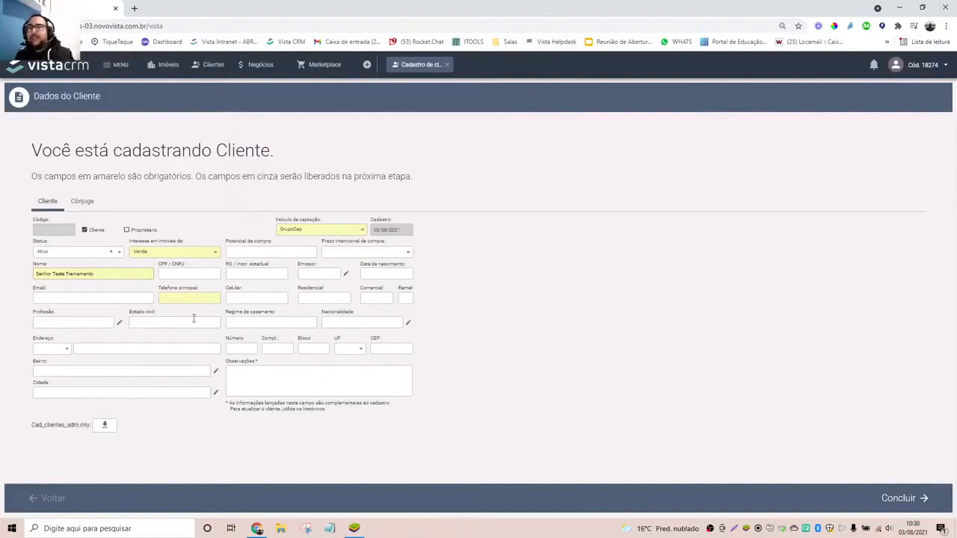
{"action": "left_click", "coordinate": [205, 297]}
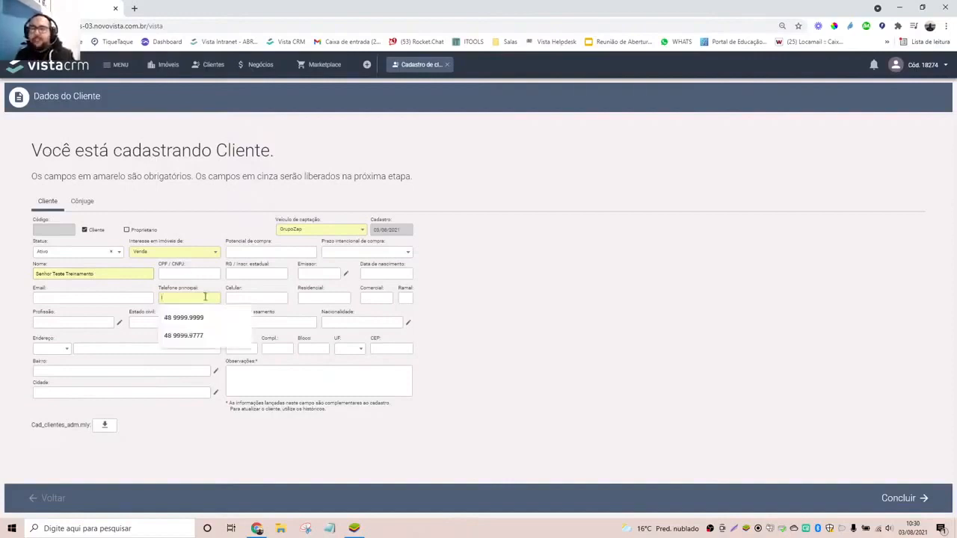
{"action": "left_click", "coordinate": [204, 315]}
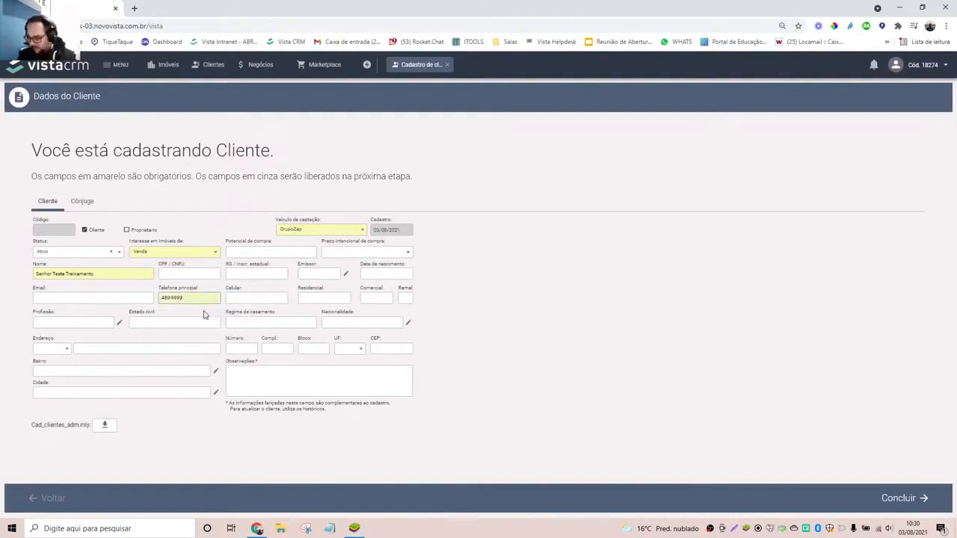
{"action": "type", "text": "999.8888"}
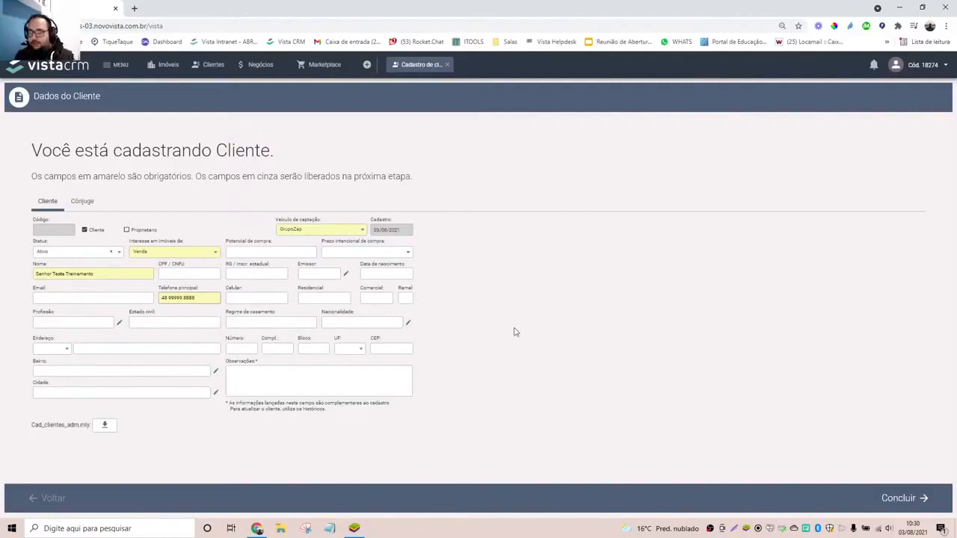
{"action": "left_click", "coordinate": [892, 508]}
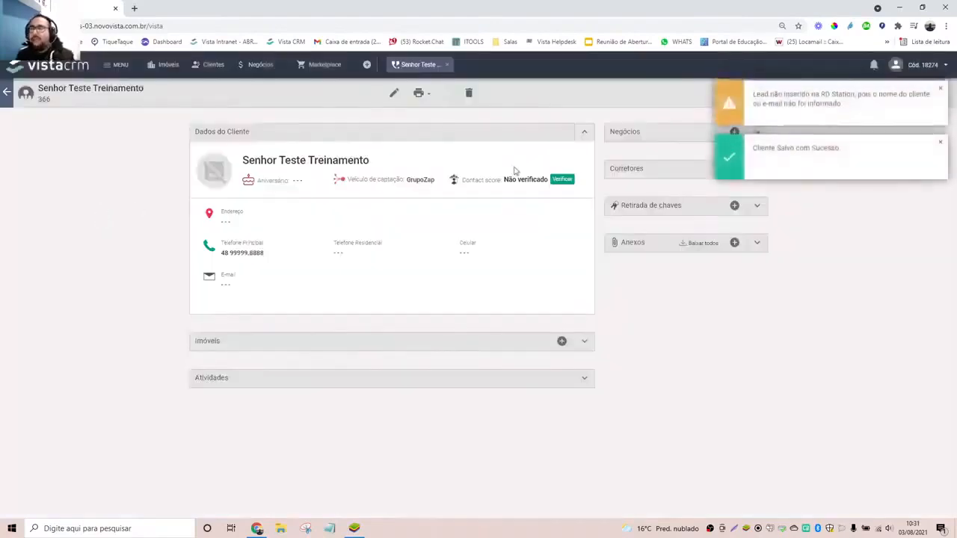
Open the new client's record for editing and review the spouse fields
{"action": "left_click", "coordinate": [394, 95]}
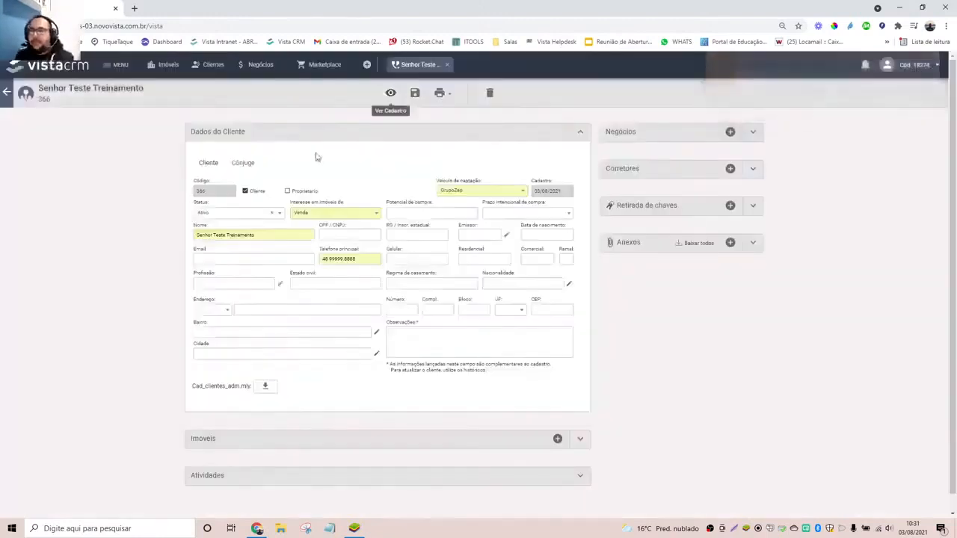
{"action": "left_click", "coordinate": [252, 163]}
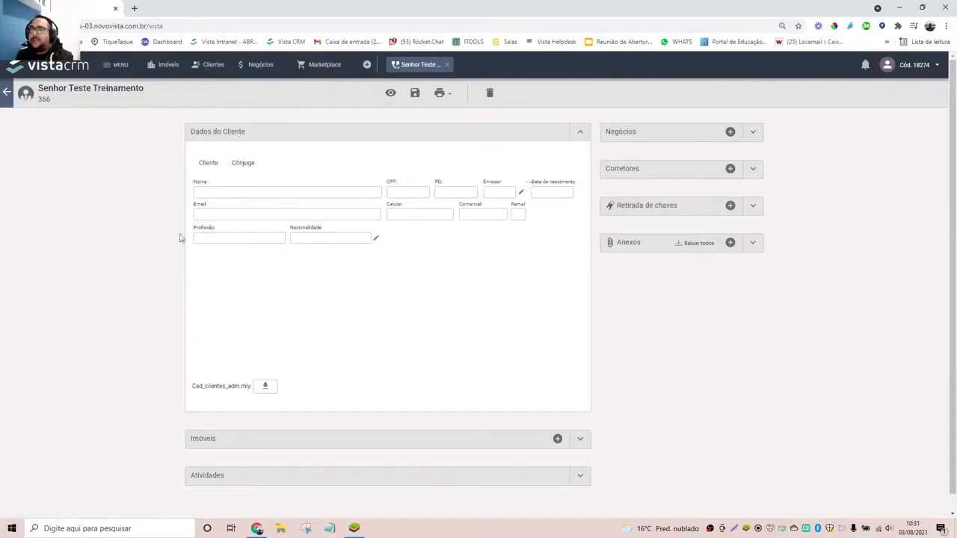
{"action": "left_click", "coordinate": [210, 163]}
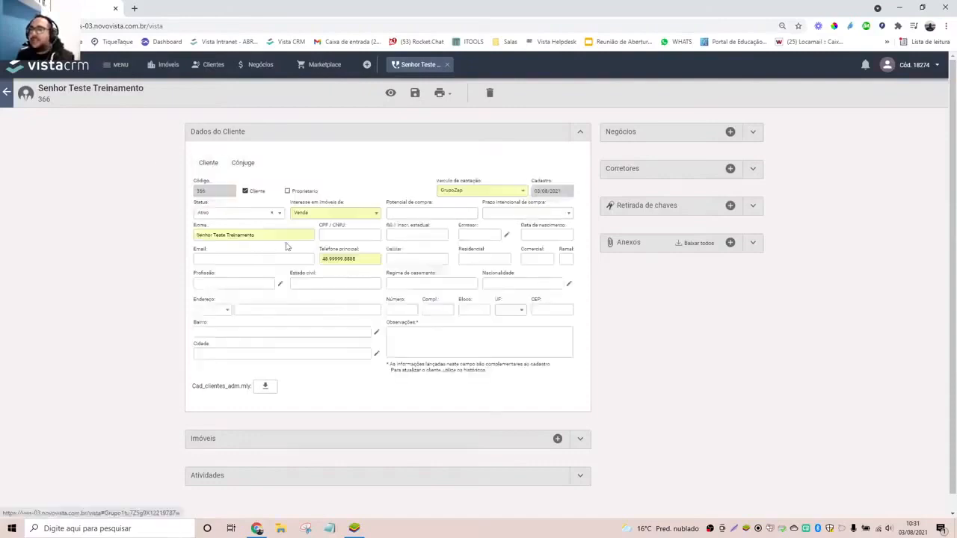
Try marking the record as Proprietario instead of Cliente, and restore it to Cliente only
{"action": "left_click", "coordinate": [288, 192]}
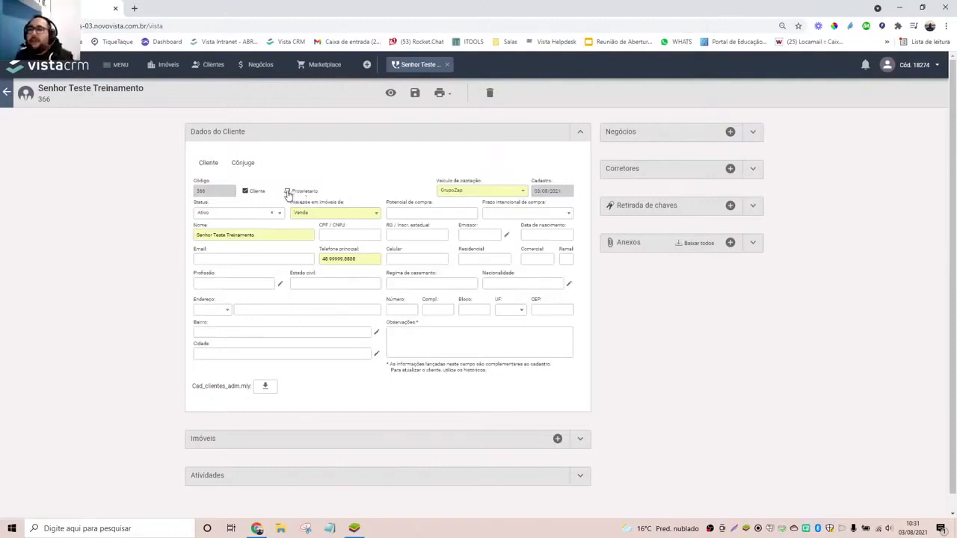
{"action": "left_click", "coordinate": [246, 191]}
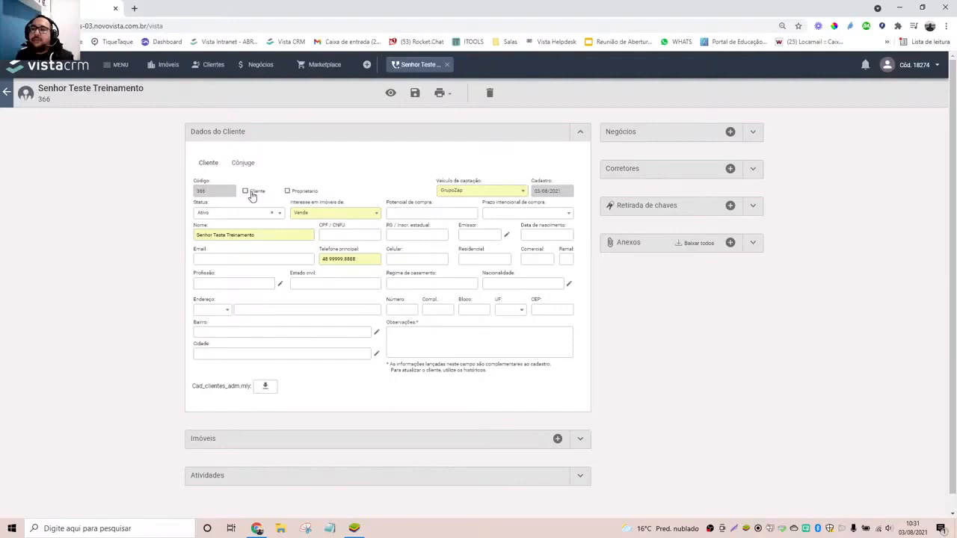
{"action": "left_click", "coordinate": [291, 193]}
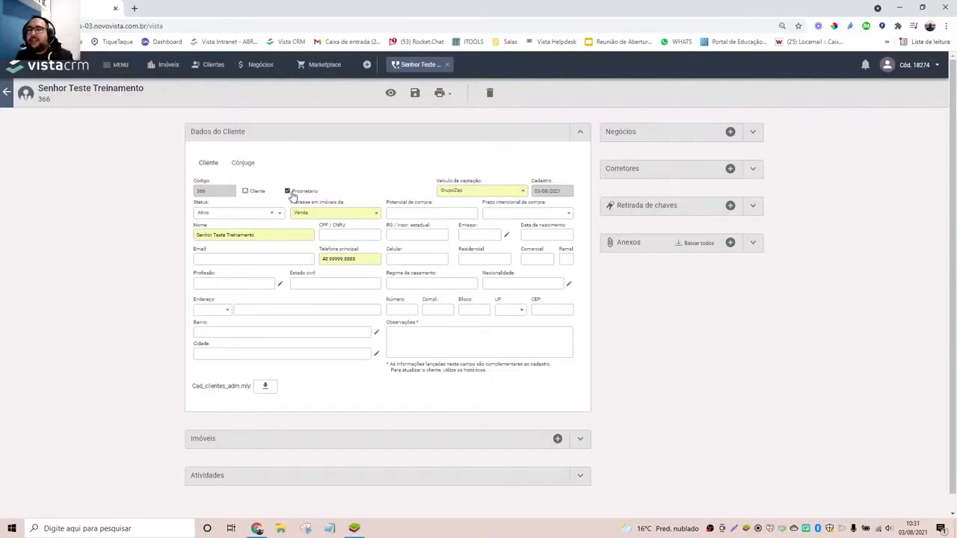
{"action": "left_click", "coordinate": [246, 191]}
{"action": "left_click", "coordinate": [288, 192]}
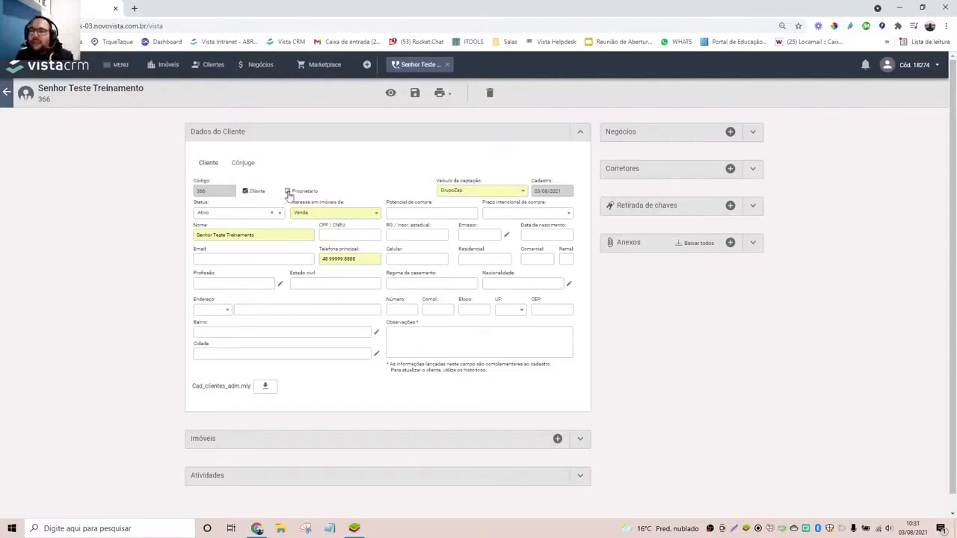
Check the client data form and save the record
{"action": "scroll", "coordinate": [369, 351], "scroll_direction": "down", "scroll_amount": 1}
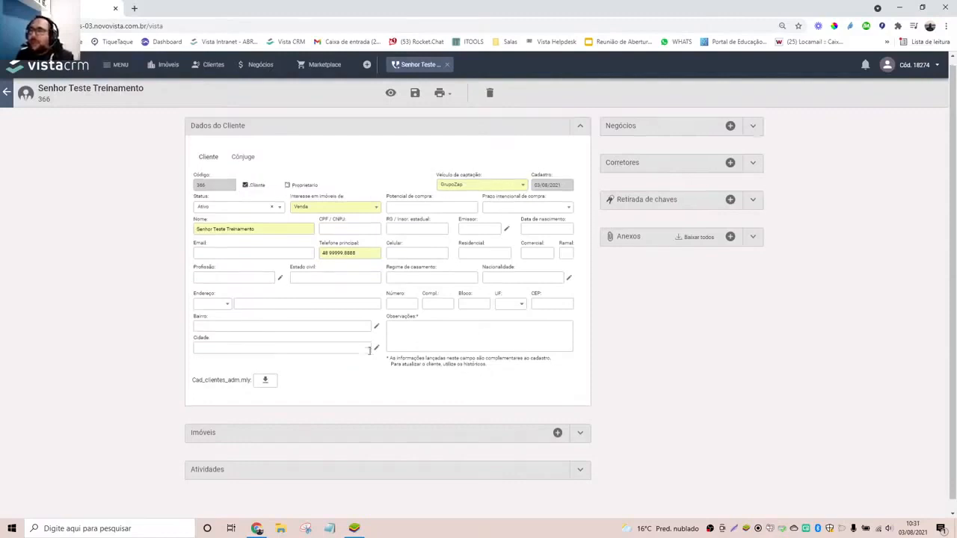
{"action": "scroll", "coordinate": [368, 351], "scroll_direction": "down", "scroll_amount": 1}
{"action": "scroll", "coordinate": [369, 351], "scroll_direction": "up", "scroll_amount": 2}
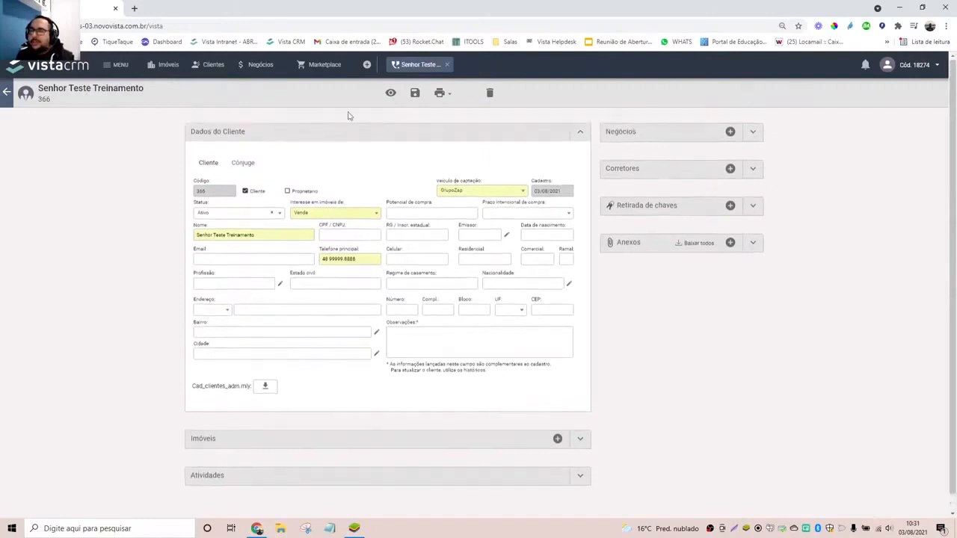
{"action": "left_click", "coordinate": [415, 92]}
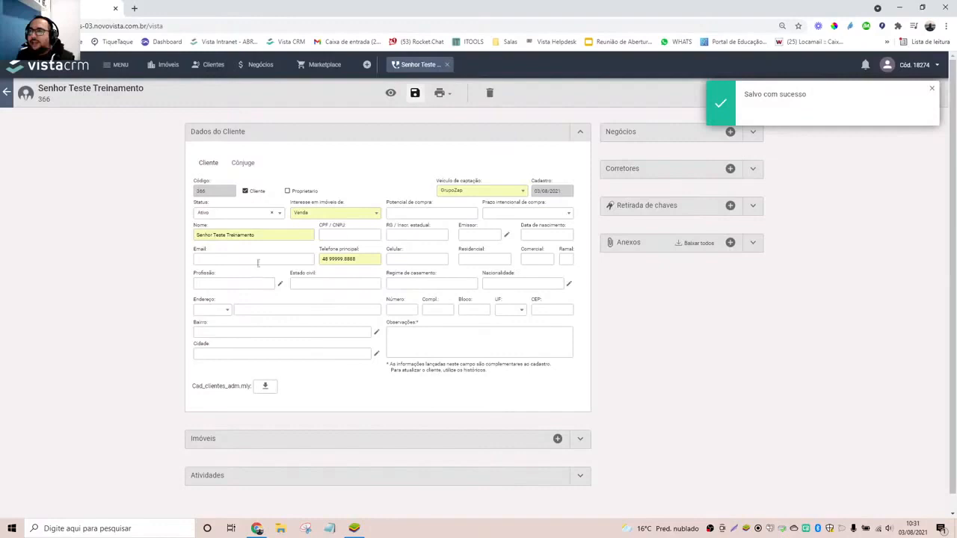
Expand the client's Imóveis section and examine what it contains
{"action": "scroll", "coordinate": [326, 224], "scroll_direction": "down", "scroll_amount": 1}
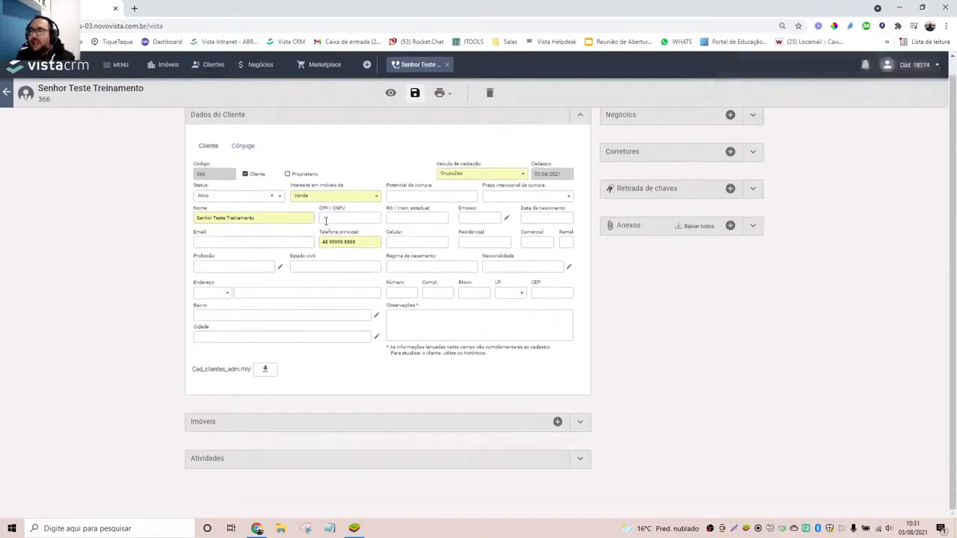
{"action": "scroll", "coordinate": [326, 221], "scroll_direction": "up", "scroll_amount": 1}
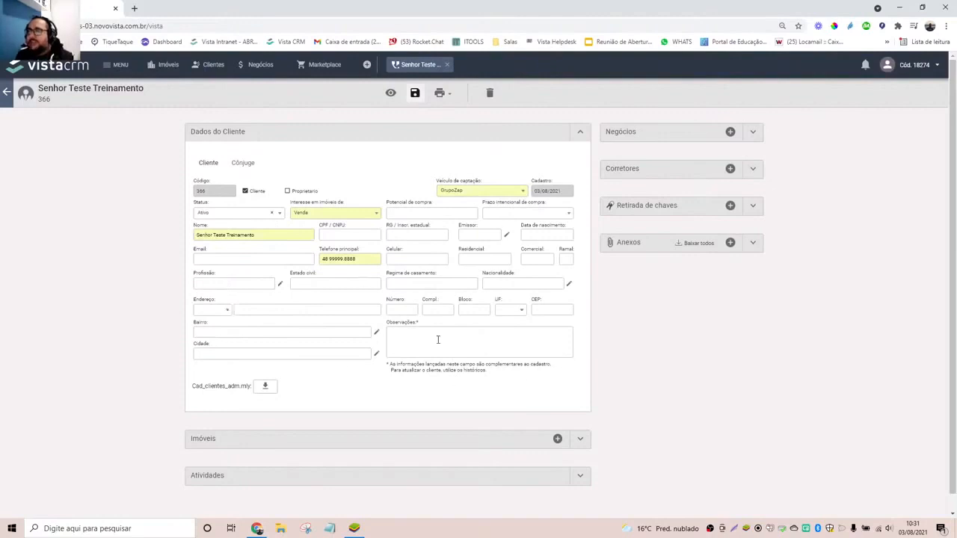
{"action": "scroll", "coordinate": [438, 341], "scroll_direction": "down", "scroll_amount": 1}
{"action": "left_click", "coordinate": [582, 425]}
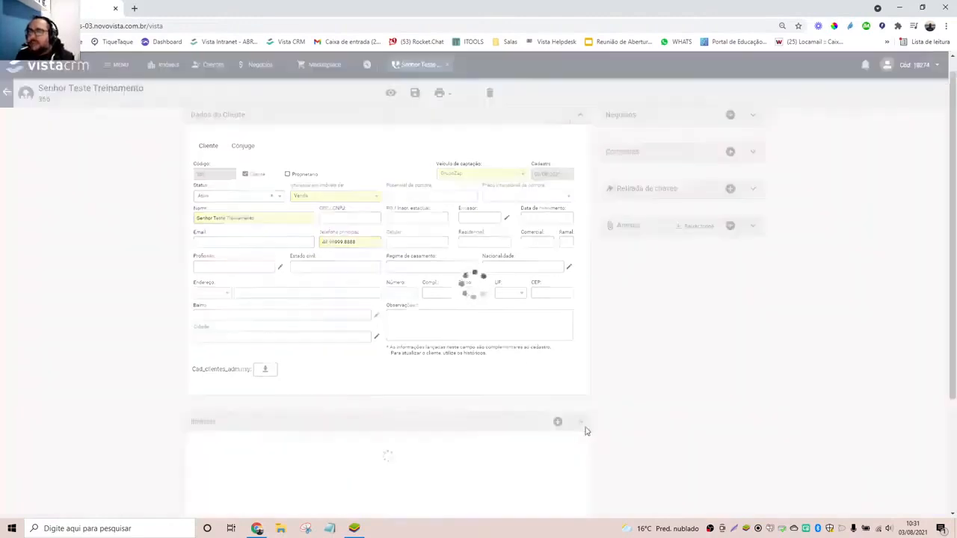
{"action": "scroll", "coordinate": [630, 422], "scroll_direction": "down", "scroll_amount": 2}
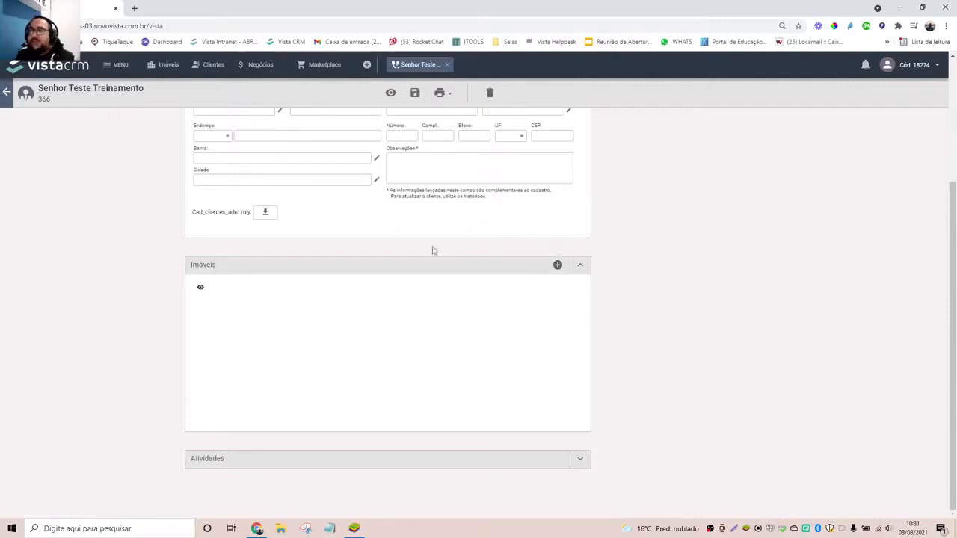
{"action": "scroll", "coordinate": [596, 388], "scroll_direction": "up", "scroll_amount": 2}
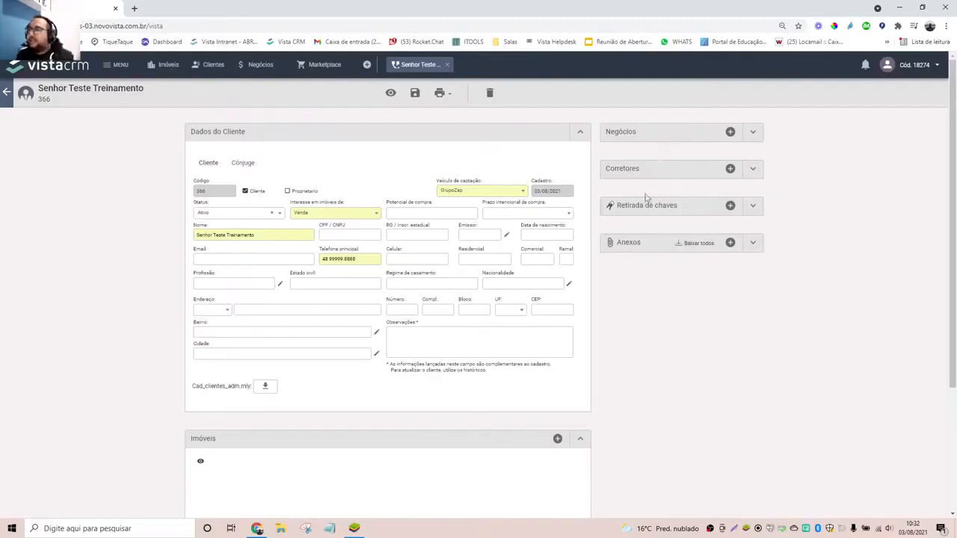
Check the client's Negócios and Corretores sections and the available options for adding a broker
{"action": "left_click", "coordinate": [754, 132]}
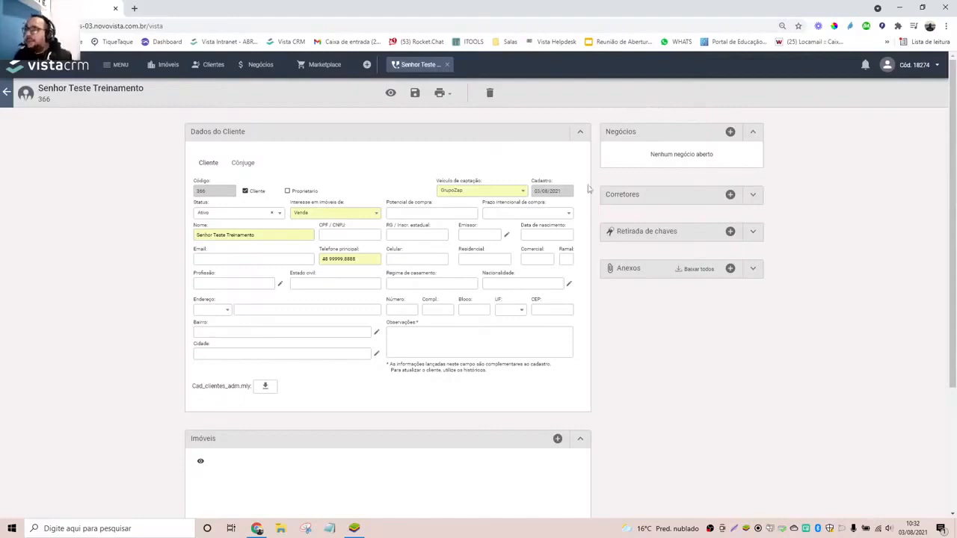
{"action": "left_click", "coordinate": [753, 195]}
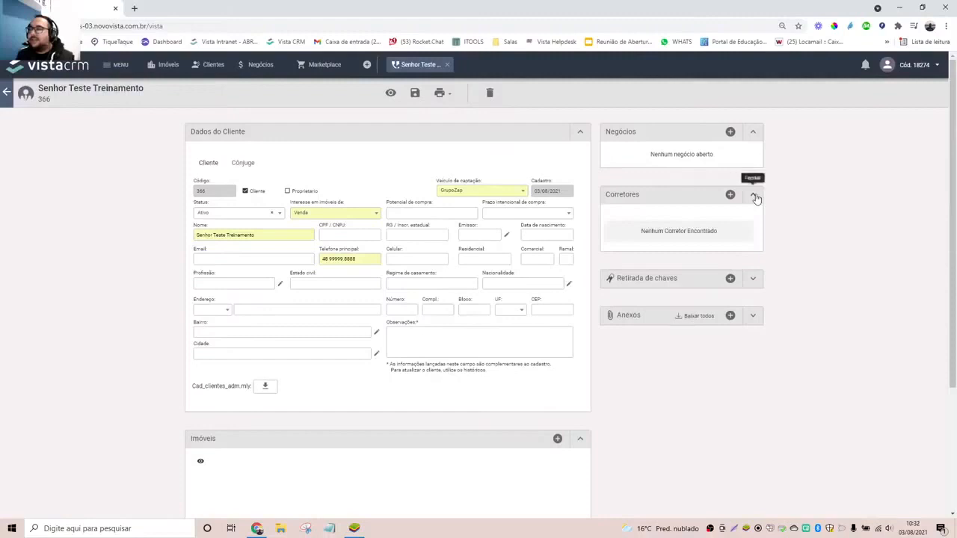
{"action": "left_click", "coordinate": [752, 195]}
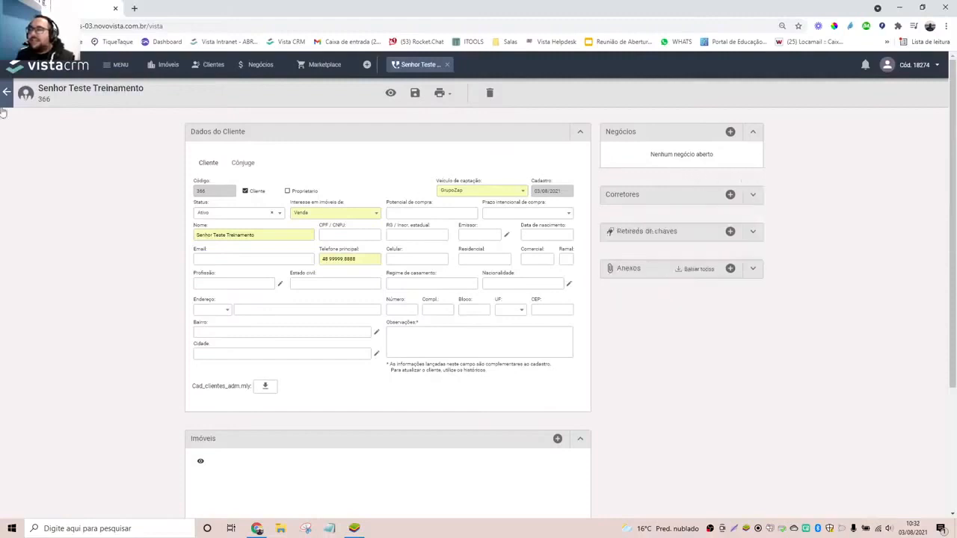
{"action": "left_click", "coordinate": [731, 196]}
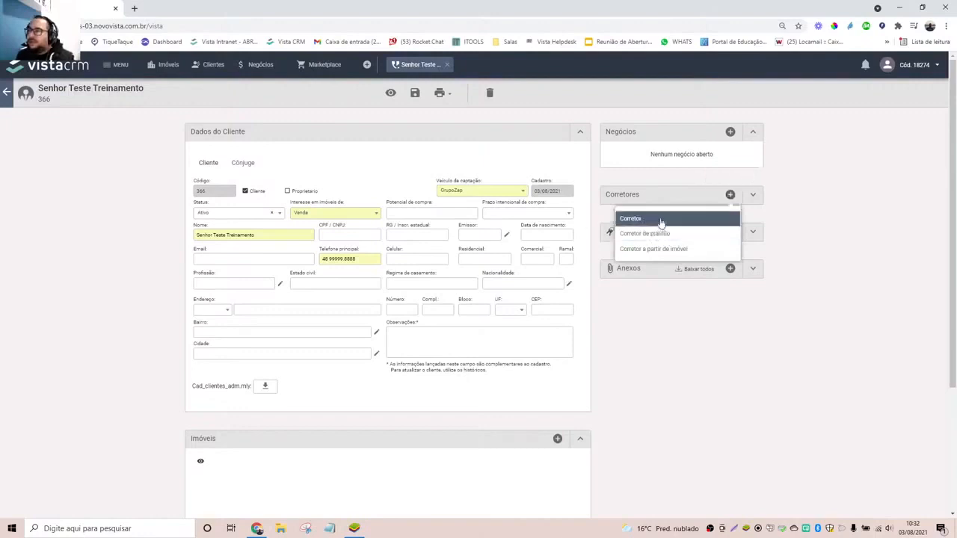
{"action": "left_click", "coordinate": [887, 218]}
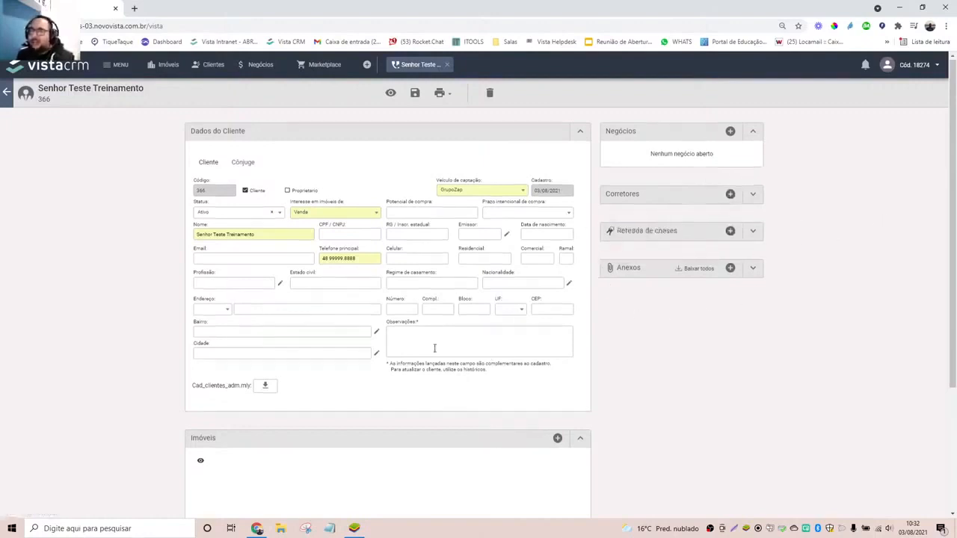
Add an interest profile with category Apartamento and commercial neighbourhood Bela Vista to the client, and review the matching properties
{"action": "scroll", "coordinate": [435, 348], "scroll_direction": "down", "scroll_amount": 2}
{"action": "scroll", "coordinate": [434, 352], "scroll_direction": "up", "scroll_amount": 1}
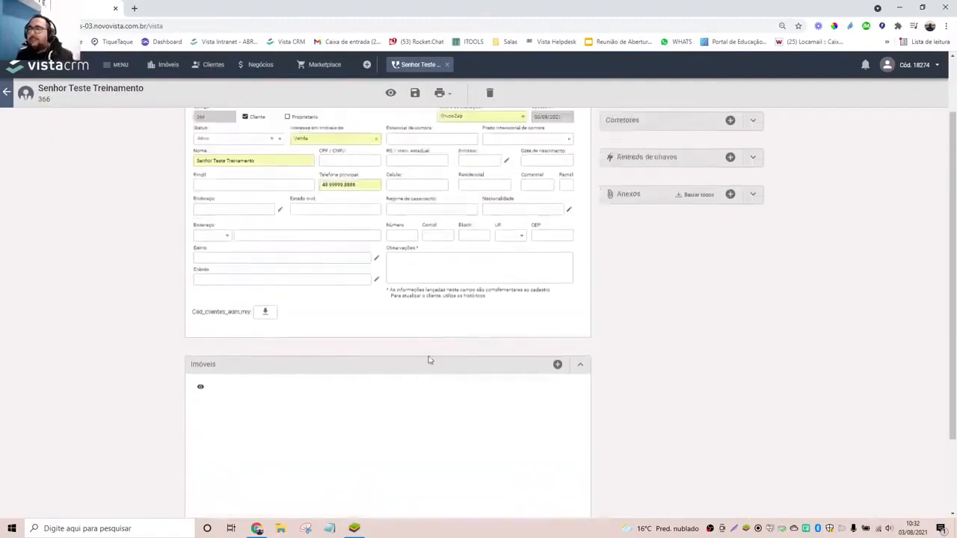
{"action": "scroll", "coordinate": [430, 370], "scroll_direction": "down", "scroll_amount": 1}
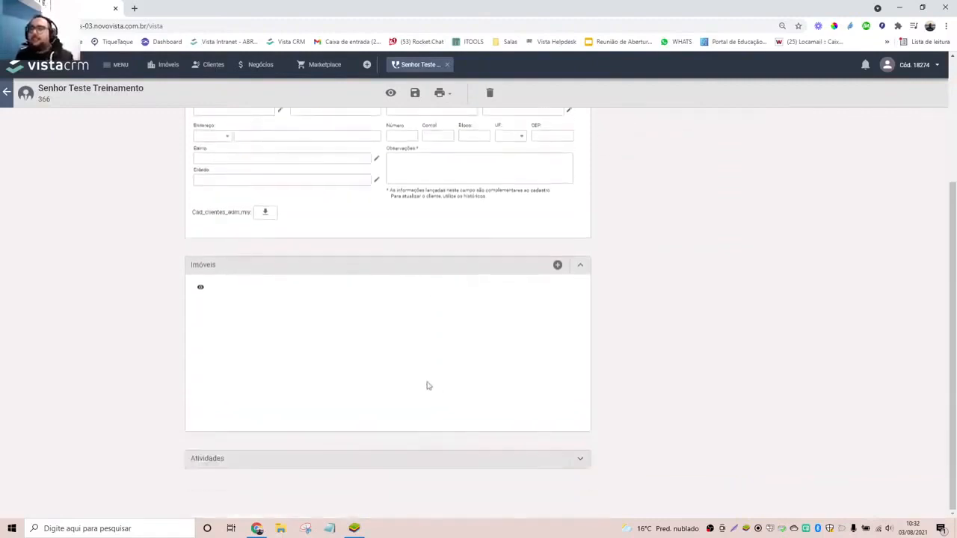
{"action": "left_click", "coordinate": [558, 267]}
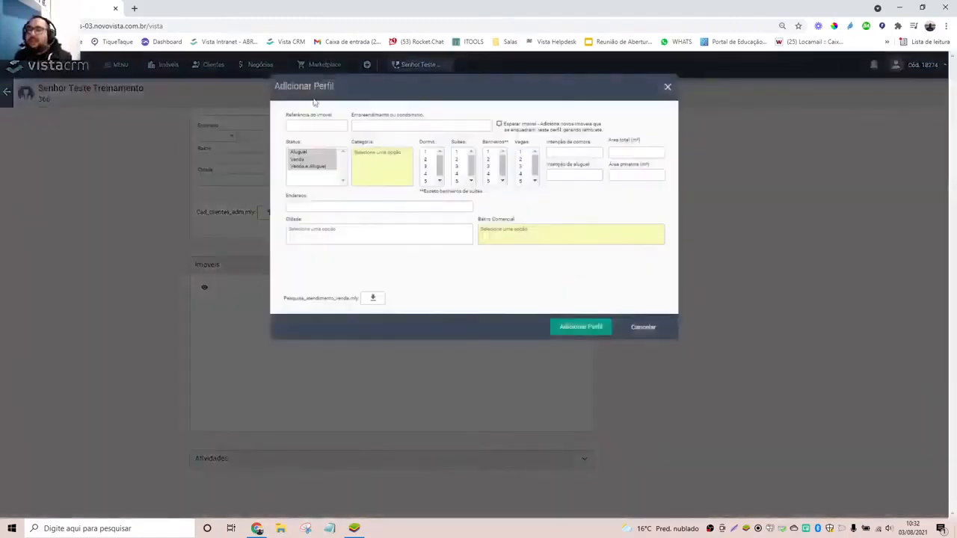
{"action": "left_click", "coordinate": [370, 161]}
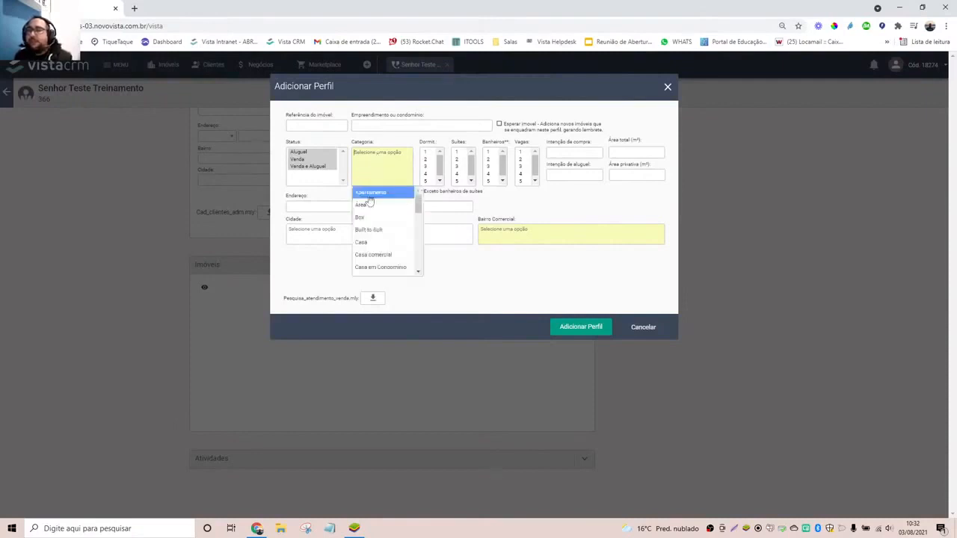
{"action": "left_click", "coordinate": [370, 194]}
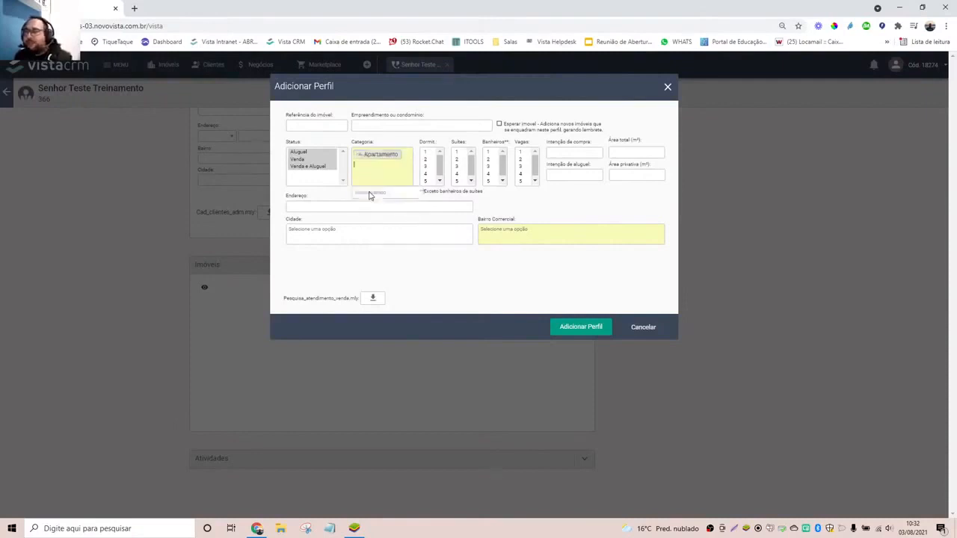
{"action": "left_click", "coordinate": [541, 235]}
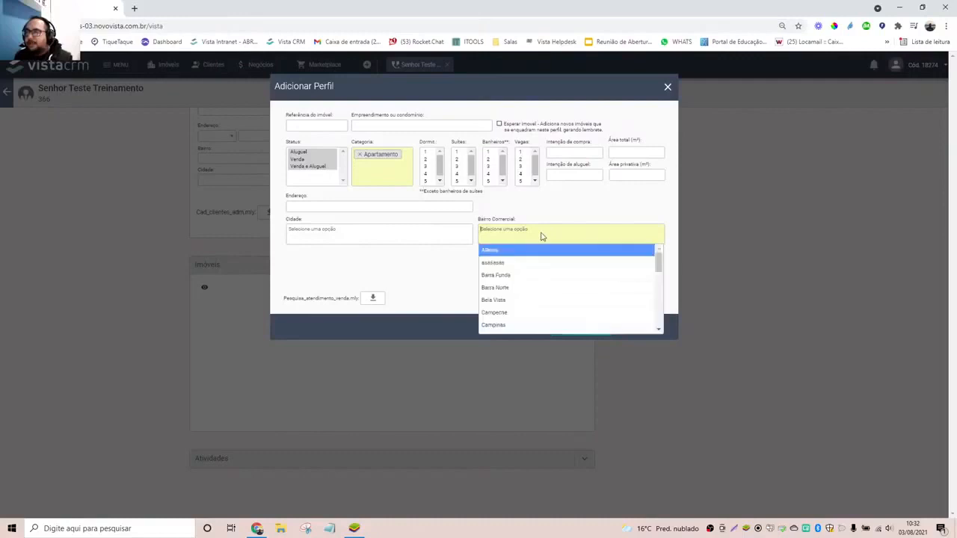
{"action": "left_click", "coordinate": [516, 300]}
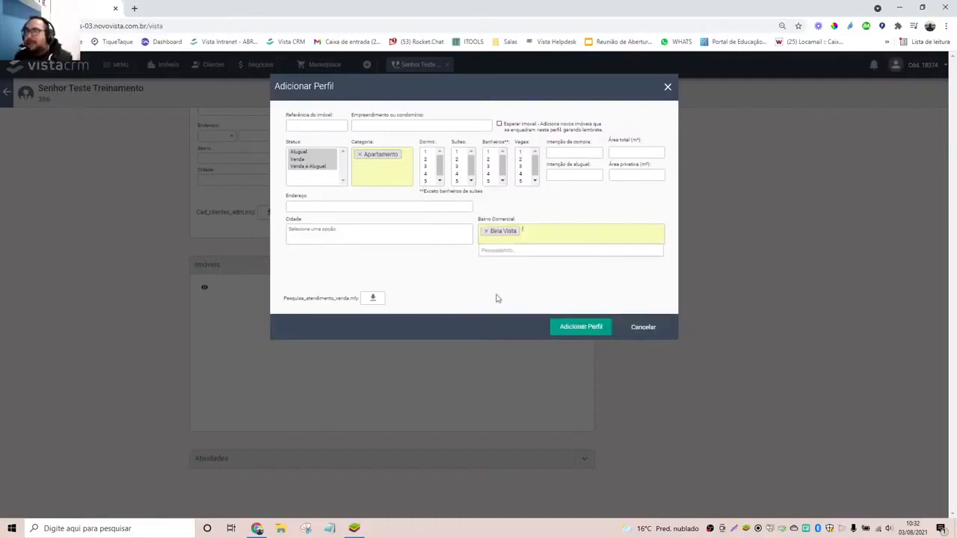
{"action": "left_click", "coordinate": [416, 276]}
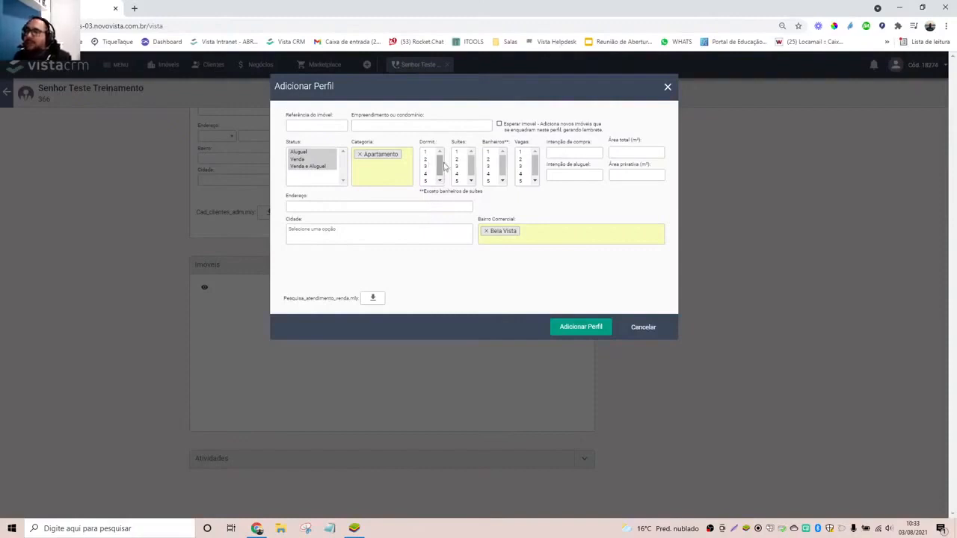
{"action": "left_click", "coordinate": [580, 327]}
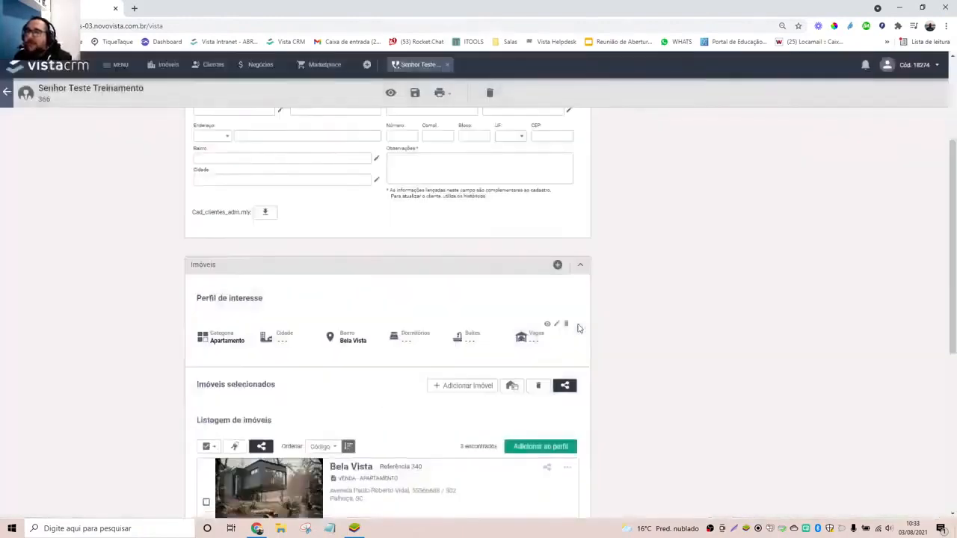
{"action": "scroll", "coordinate": [580, 329], "scroll_direction": "down", "scroll_amount": 7}
{"action": "scroll", "coordinate": [579, 329], "scroll_direction": "up", "scroll_amount": 5}
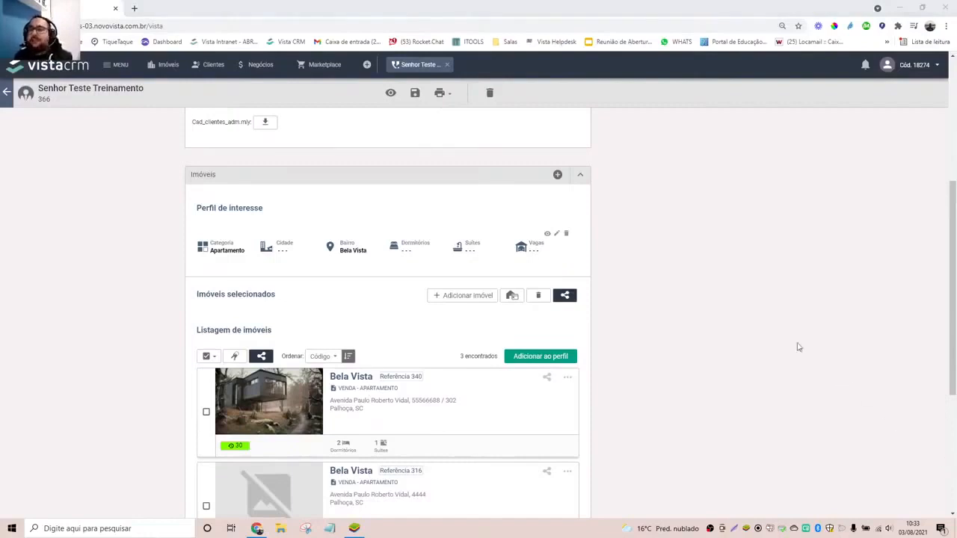
Check the extra options available for property reference 340 and look through the matching property list
{"action": "left_click", "coordinate": [568, 381]}
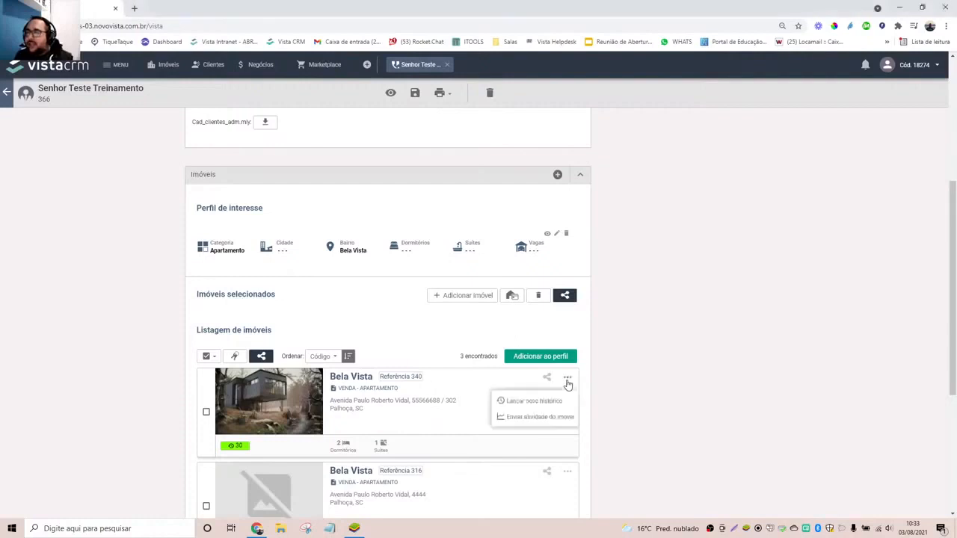
{"action": "left_click", "coordinate": [719, 334]}
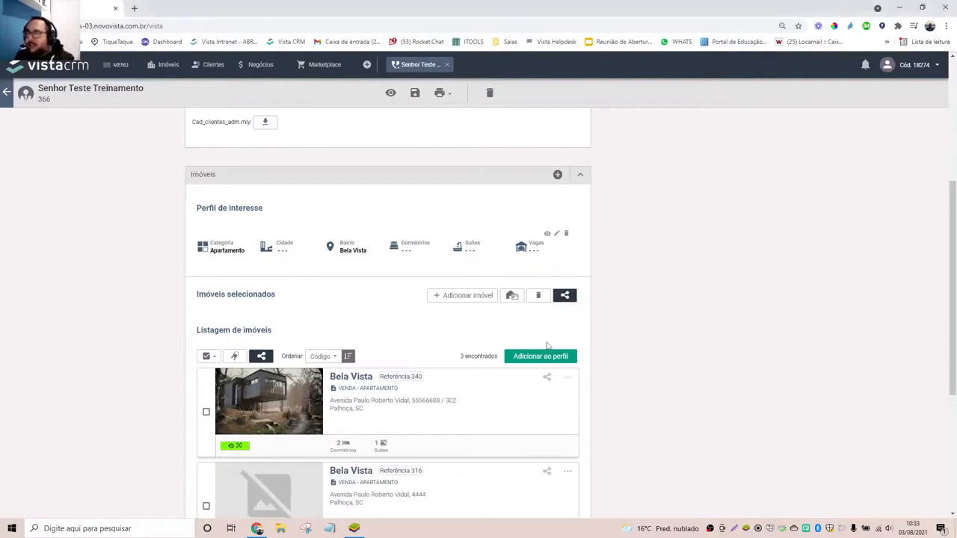
{"action": "scroll", "coordinate": [540, 354], "scroll_direction": "up", "scroll_amount": 1}
{"action": "scroll", "coordinate": [540, 352], "scroll_direction": "down", "scroll_amount": 1}
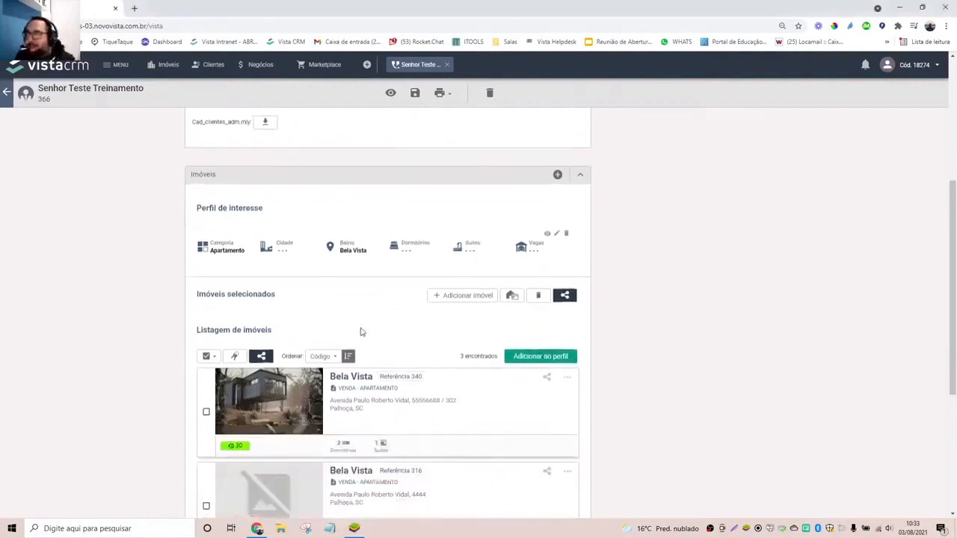
{"action": "scroll", "coordinate": [288, 291], "scroll_direction": "down", "scroll_amount": 2}
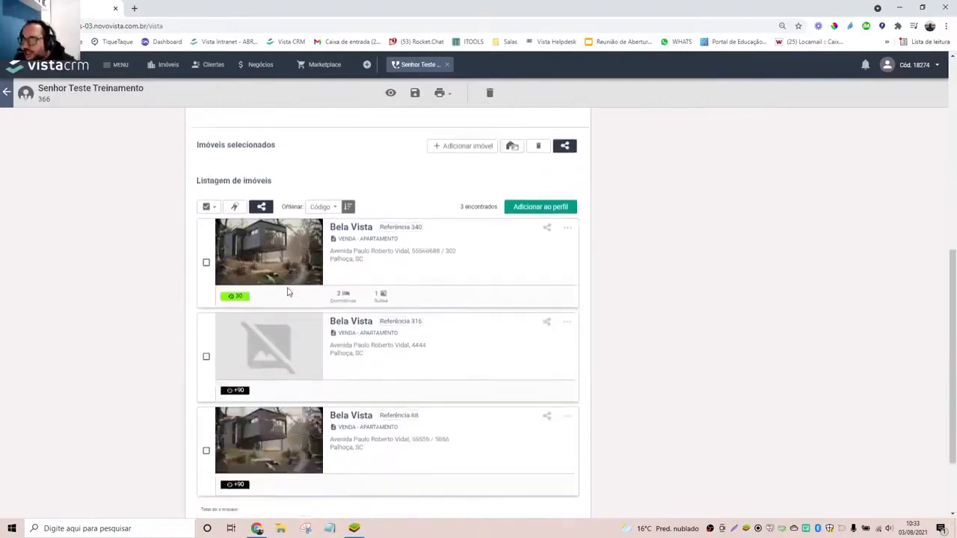
{"action": "scroll", "coordinate": [348, 208], "scroll_direction": "up", "scroll_amount": 1}
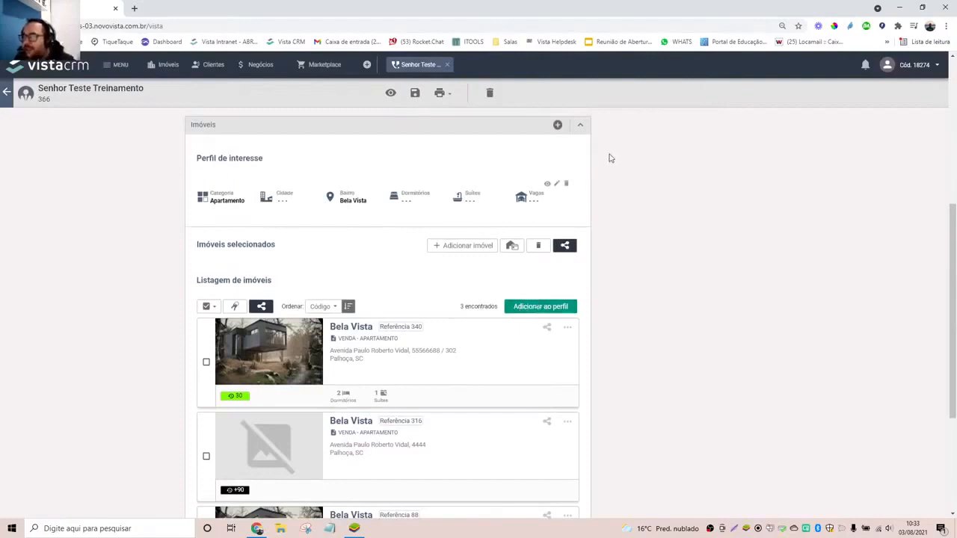
Open the client's interest profile for editing, enable the Esperar imóvel option, and cancel the changes
{"action": "left_click", "coordinate": [556, 184]}
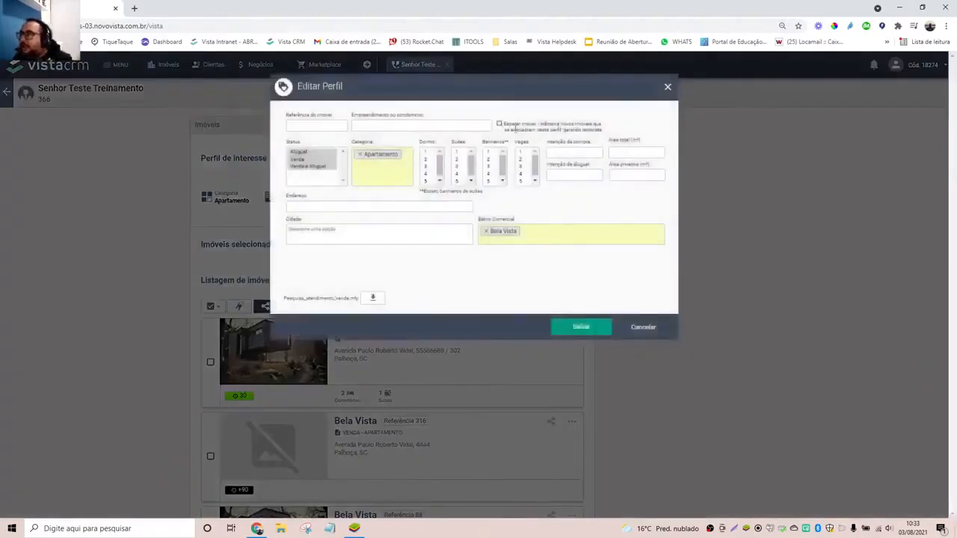
{"action": "left_click", "coordinate": [500, 124]}
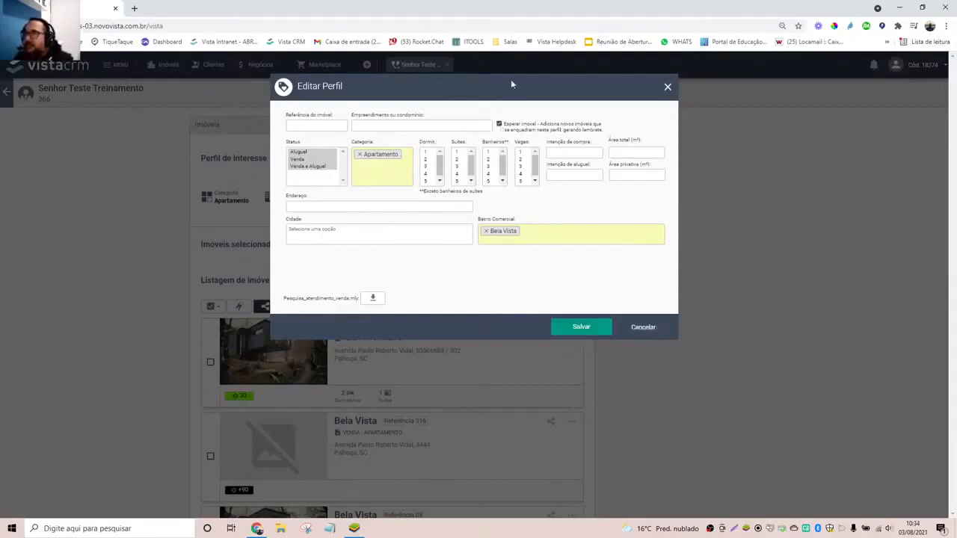
{"action": "left_click", "coordinate": [644, 327]}
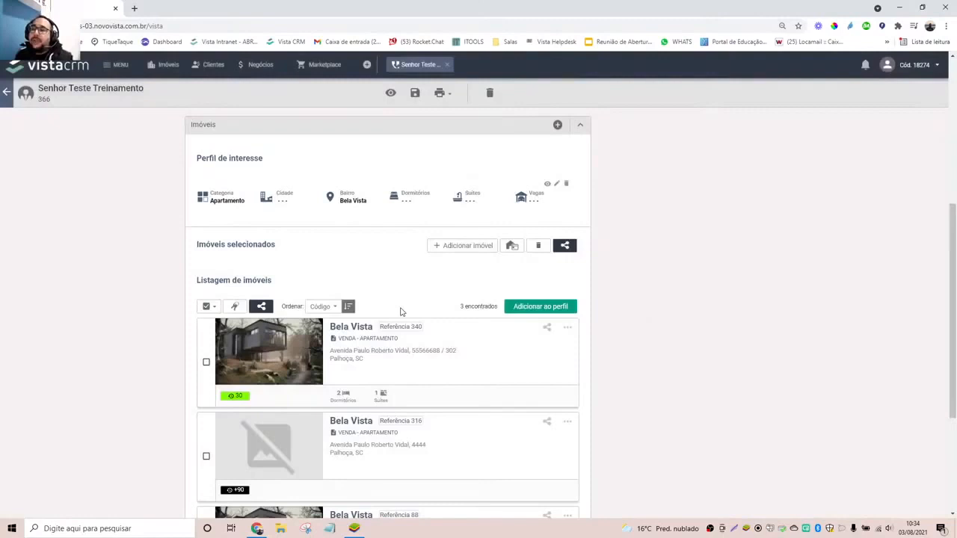
{"action": "left_click", "coordinate": [114, 65]}
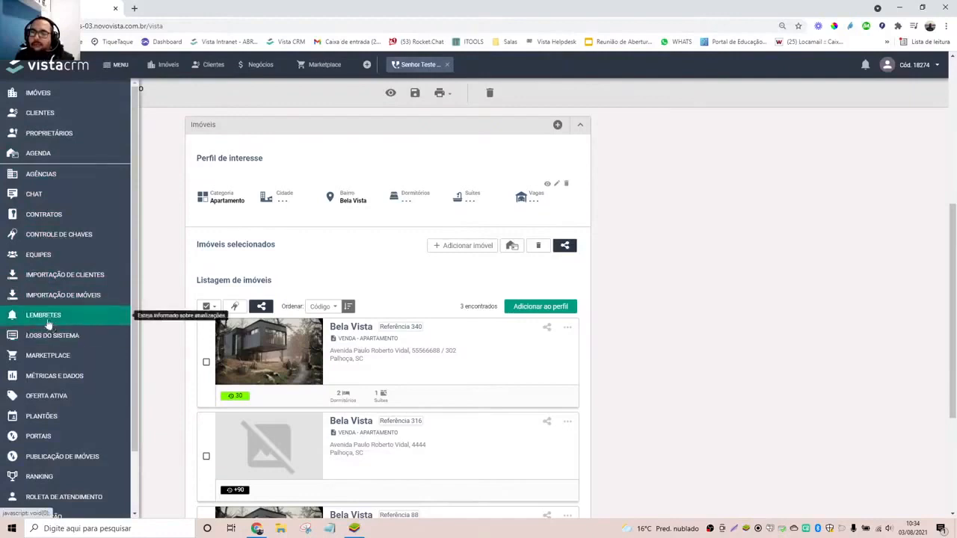
{"action": "left_click", "coordinate": [912, 336]}
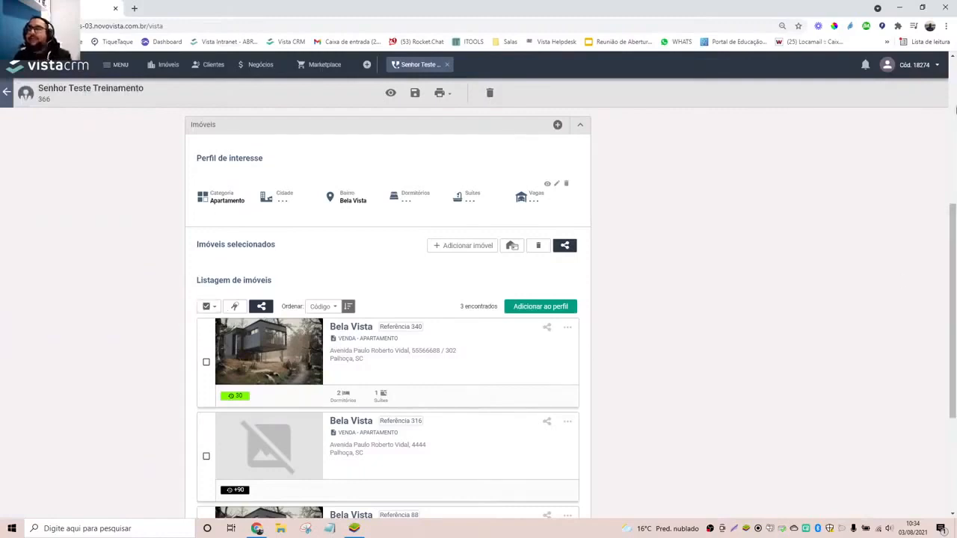
Select the Bela Vista apartment with reference 340 in the matching property list and add it to the client's profile
{"action": "scroll", "coordinate": [601, 359], "scroll_direction": "down", "scroll_amount": 3}
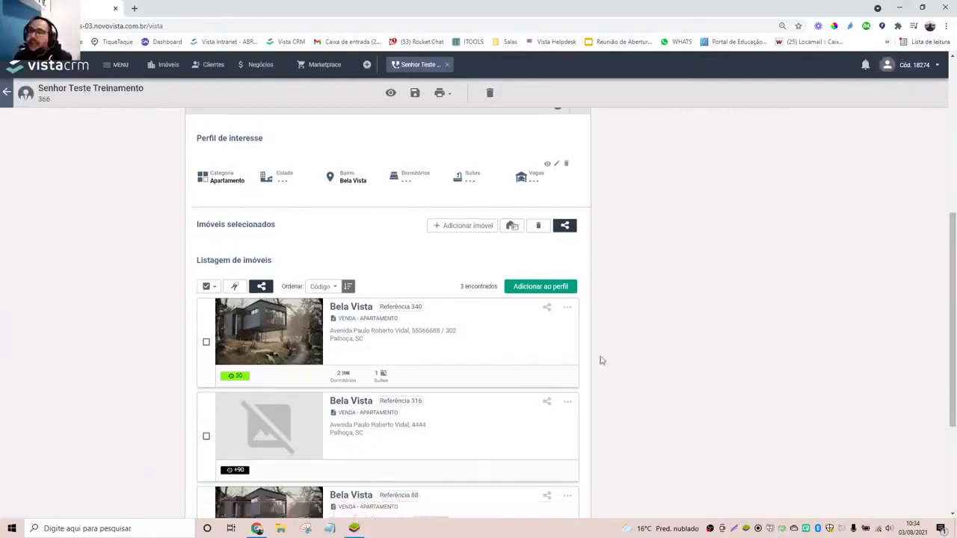
{"action": "scroll", "coordinate": [601, 361], "scroll_direction": "up", "scroll_amount": 1}
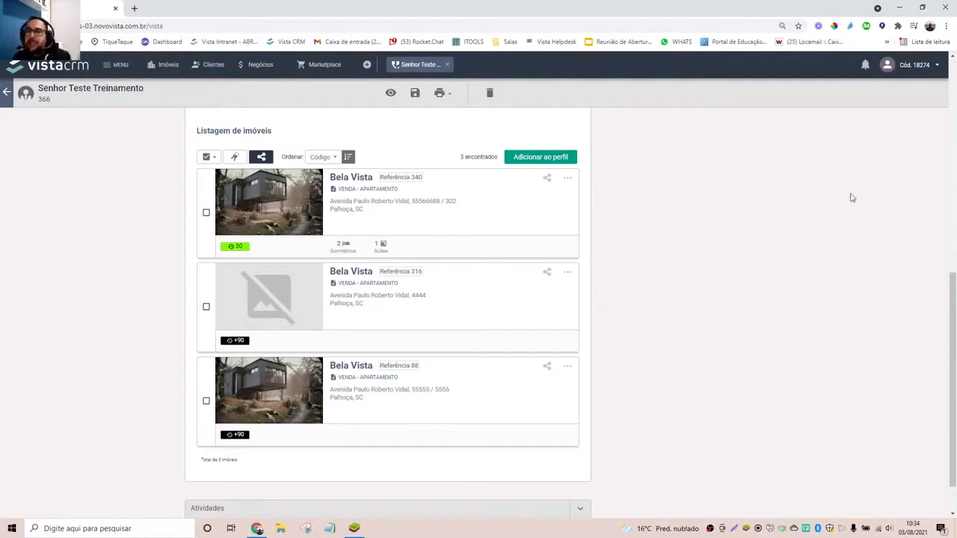
{"action": "scroll", "coordinate": [759, 273], "scroll_direction": "up", "scroll_amount": 2}
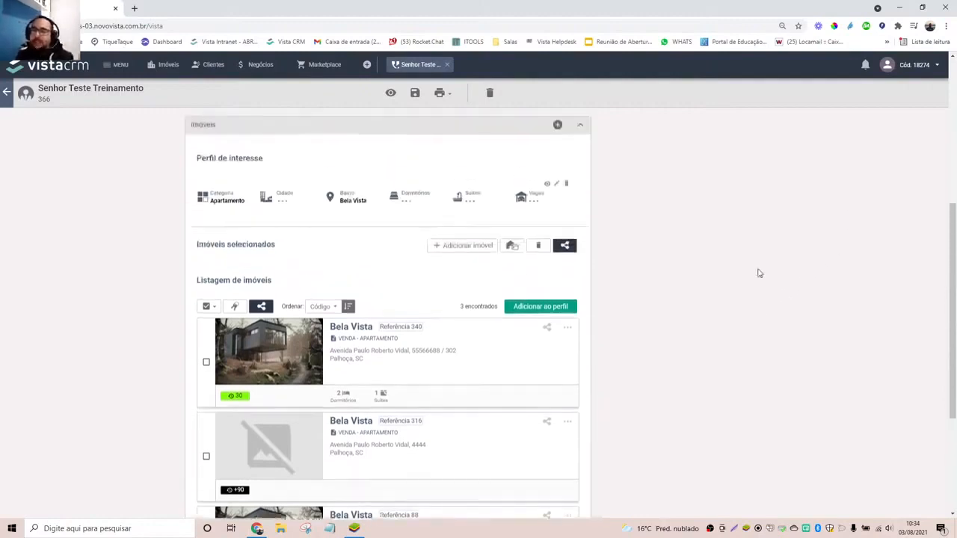
{"action": "scroll", "coordinate": [758, 273], "scroll_direction": "down", "scroll_amount": 3}
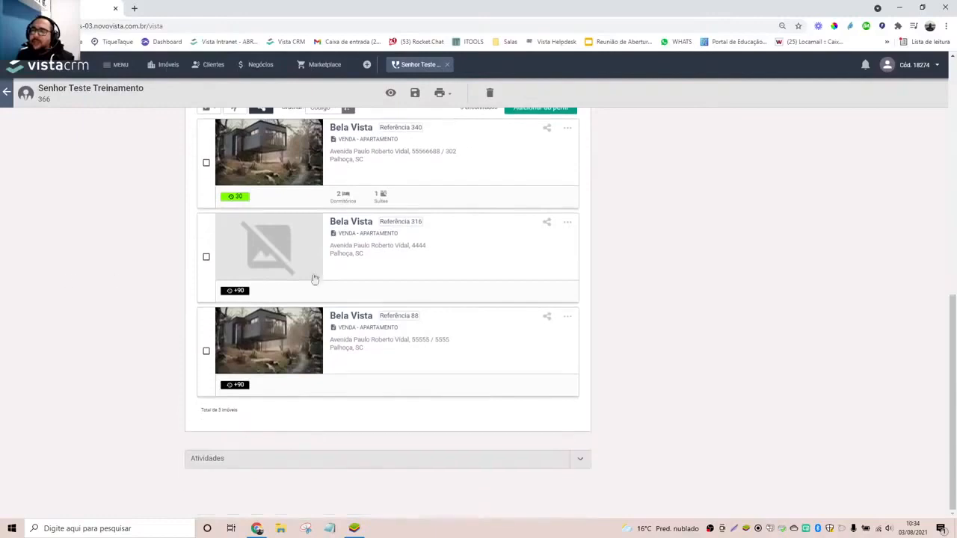
{"action": "scroll", "coordinate": [470, 319], "scroll_direction": "up", "scroll_amount": 1}
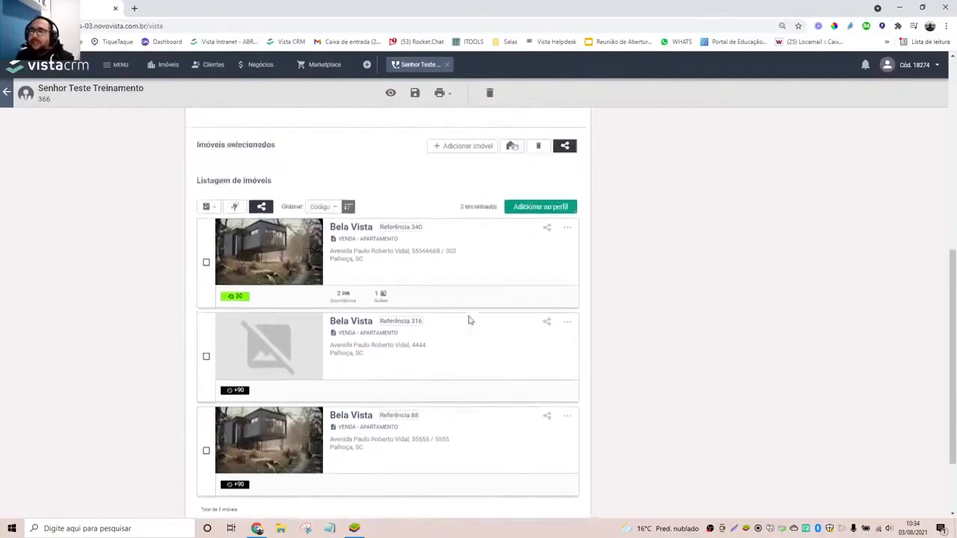
{"action": "left_click", "coordinate": [206, 263]}
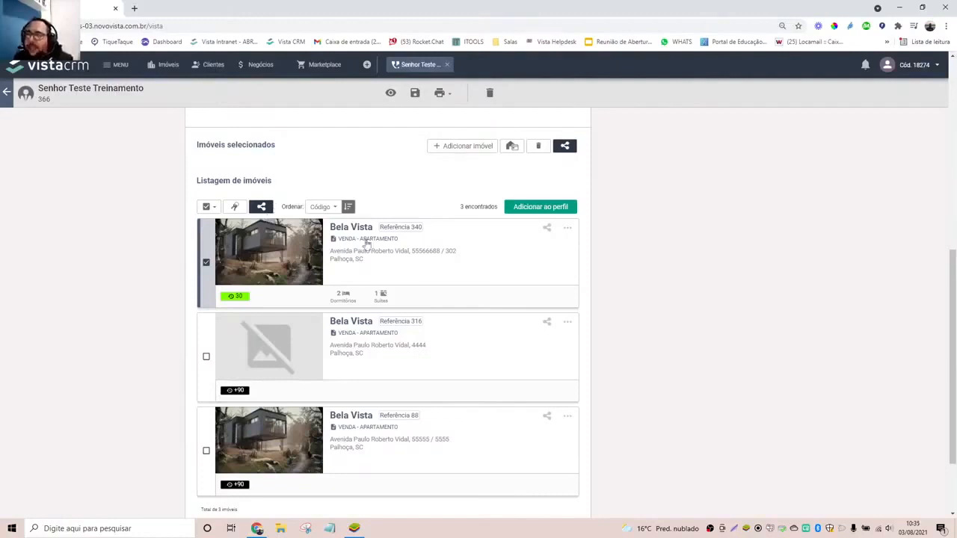
{"action": "scroll", "coordinate": [258, 288], "scroll_direction": "up", "scroll_amount": 2}
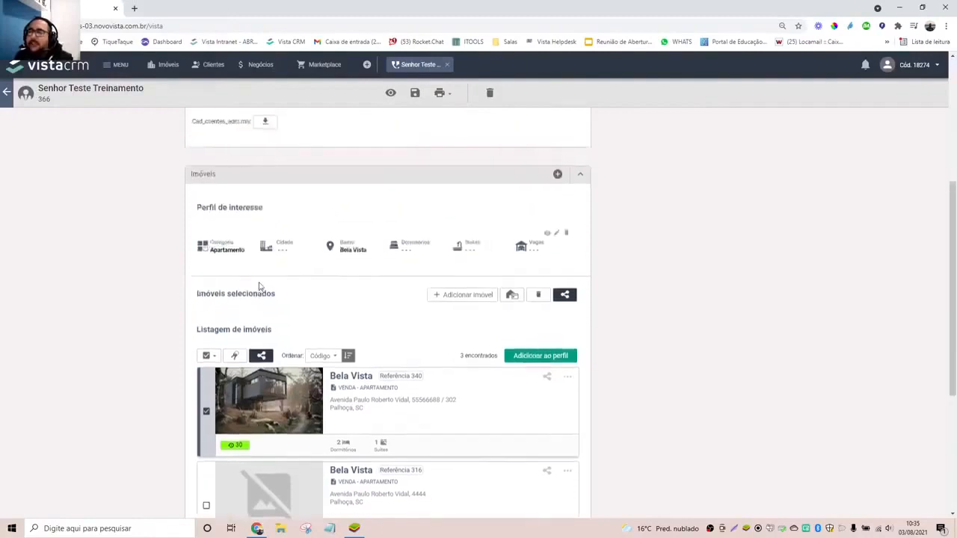
{"action": "scroll", "coordinate": [262, 299], "scroll_direction": "down", "scroll_amount": 1}
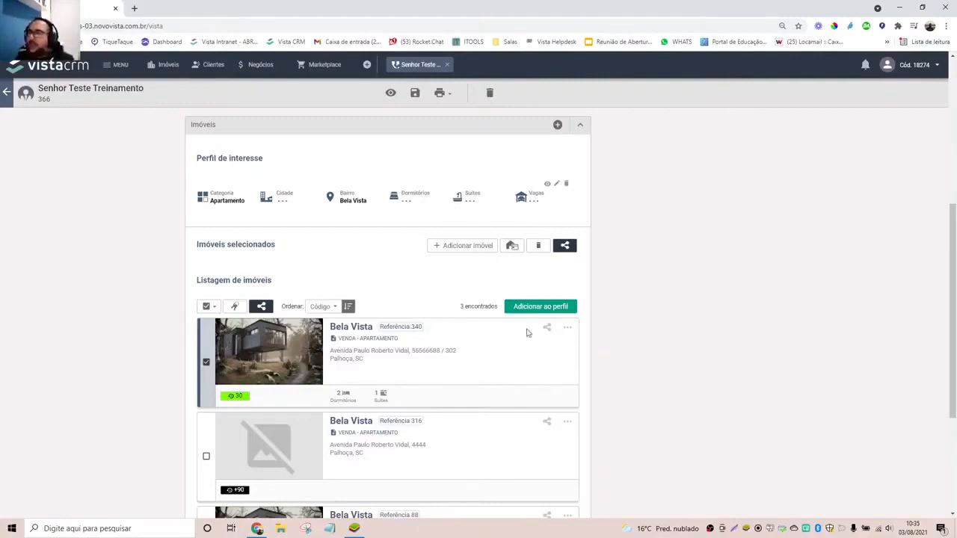
{"action": "left_click", "coordinate": [543, 311]}
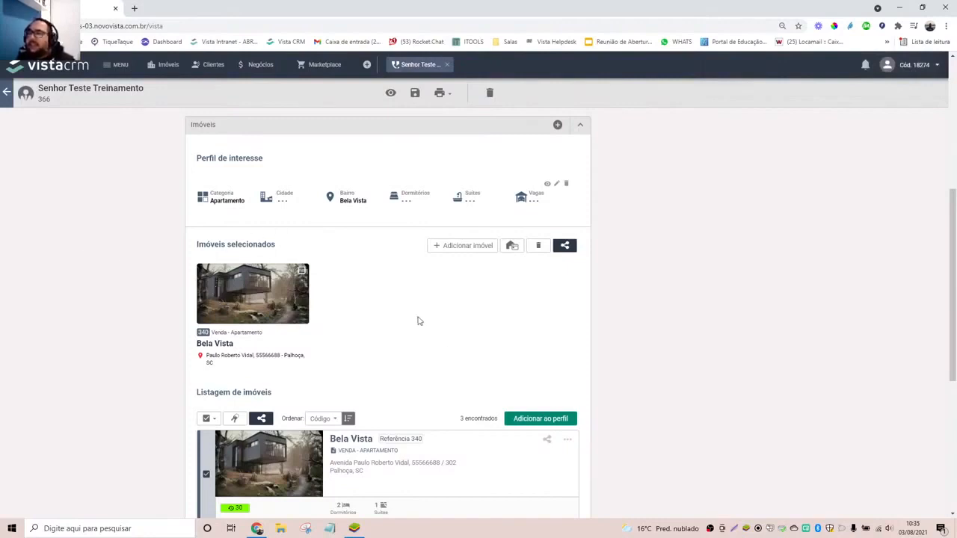
Expand the client's Atividades section and review the planned and completed activities
{"action": "scroll", "coordinate": [439, 333], "scroll_direction": "down", "scroll_amount": 5}
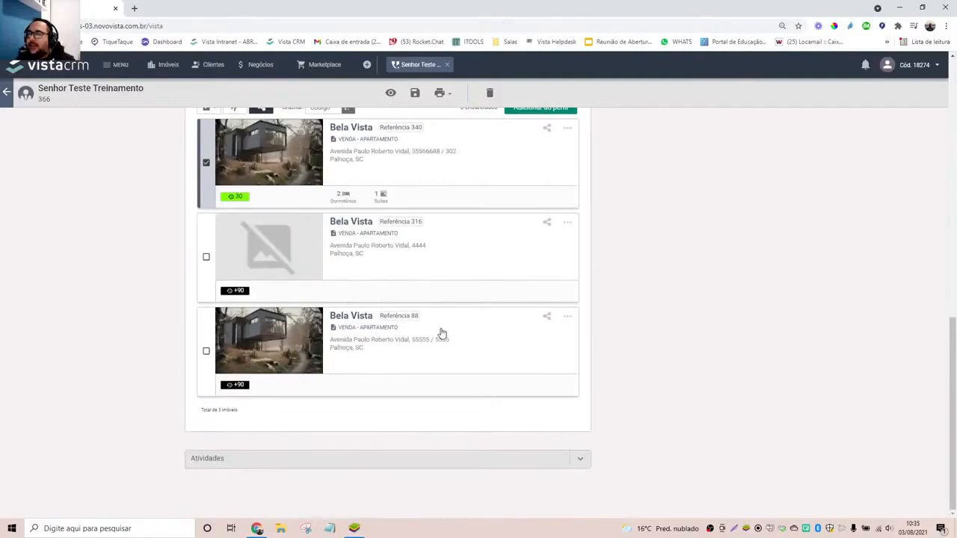
{"action": "left_click", "coordinate": [577, 461]}
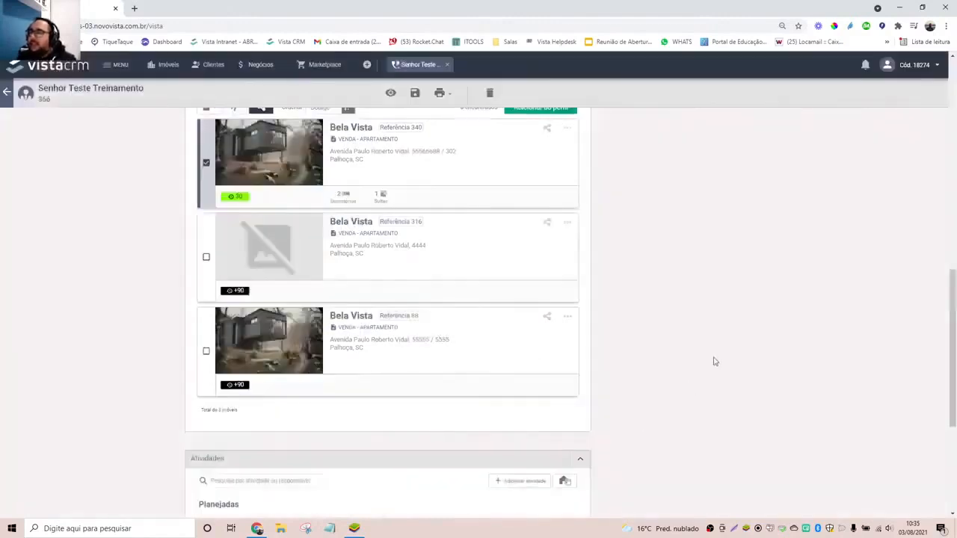
{"action": "scroll", "coordinate": [714, 362], "scroll_direction": "down", "scroll_amount": 3}
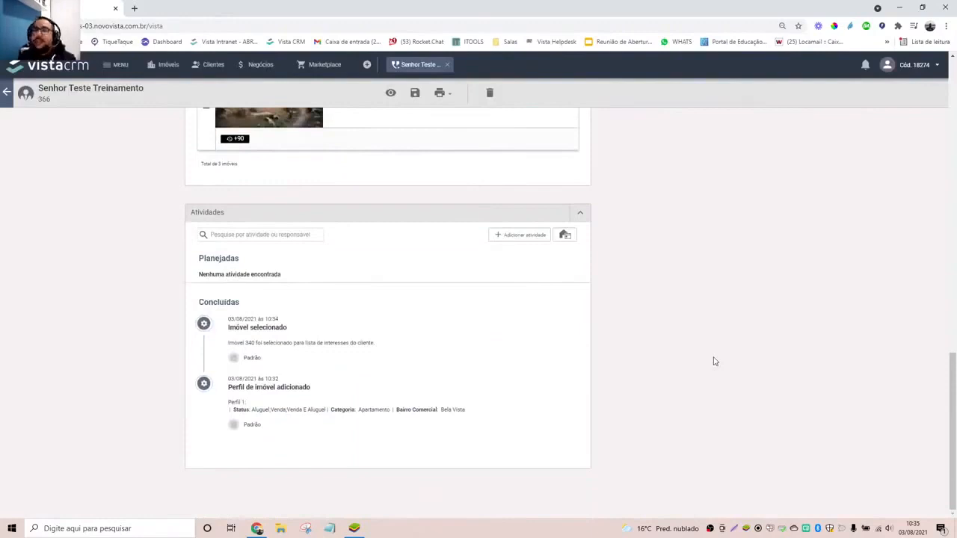
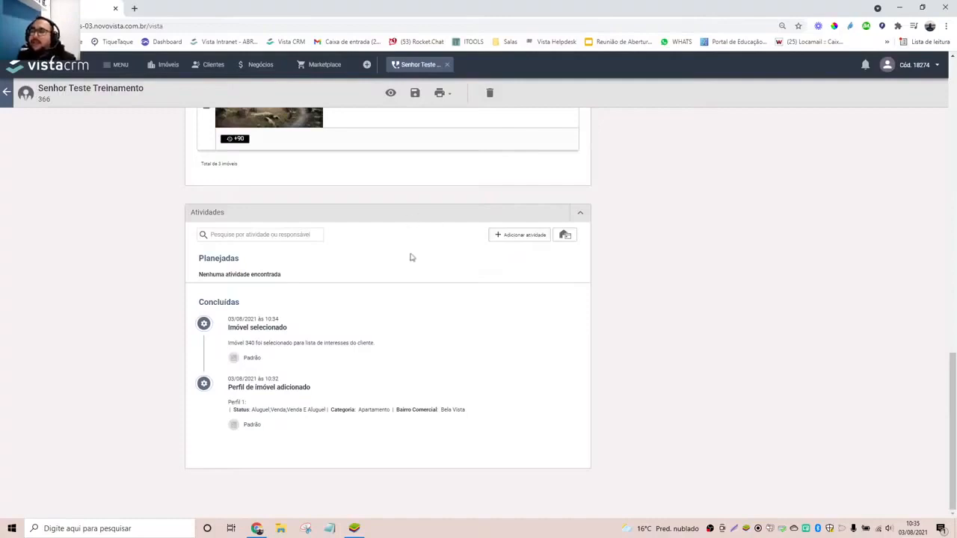
Start a new activity for the client with category Ligação and assign the test user as the person responsible
{"action": "left_click", "coordinate": [513, 234]}
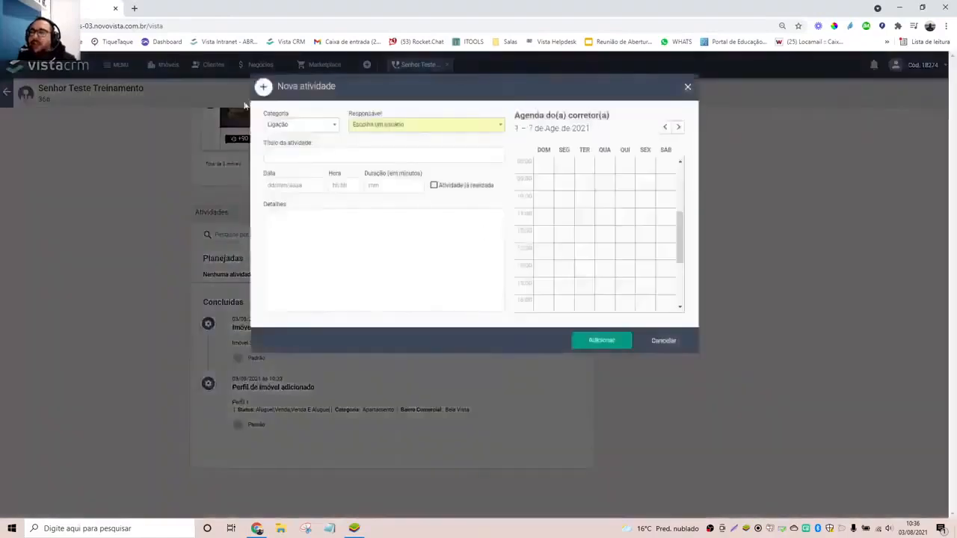
{"action": "left_click", "coordinate": [322, 131]}
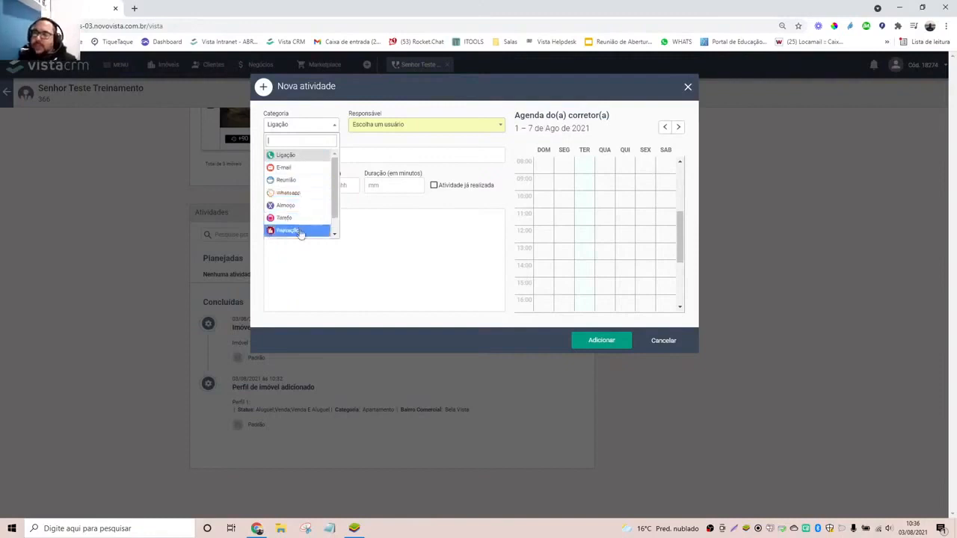
{"action": "left_click", "coordinate": [407, 154]}
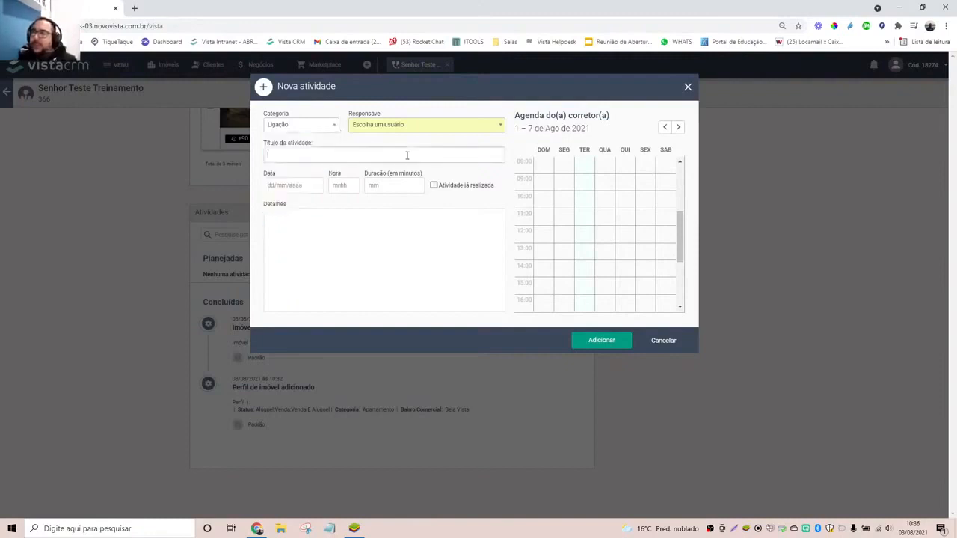
{"action": "left_click", "coordinate": [498, 126]}
{"action": "scroll", "coordinate": [396, 182], "scroll_direction": "down", "scroll_amount": 5}
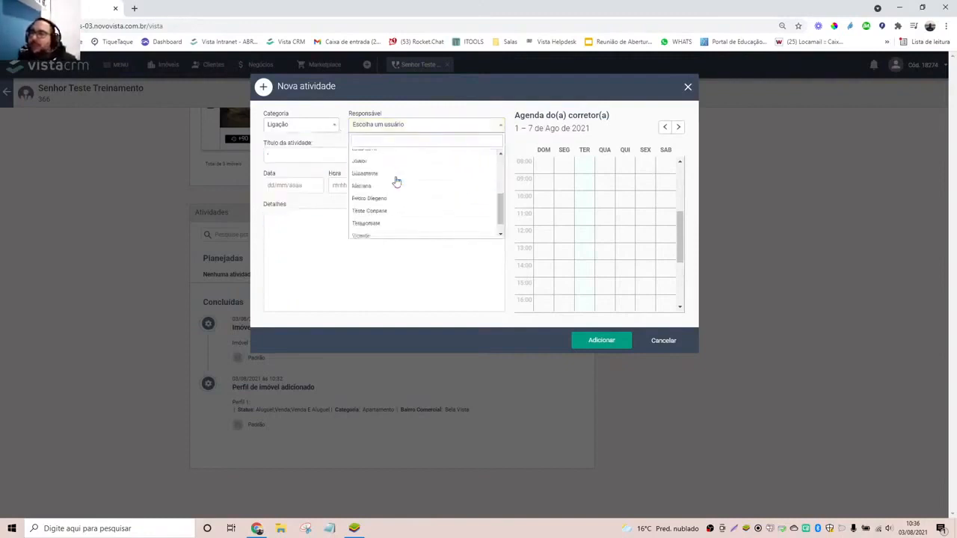
{"action": "left_click", "coordinate": [379, 209]}
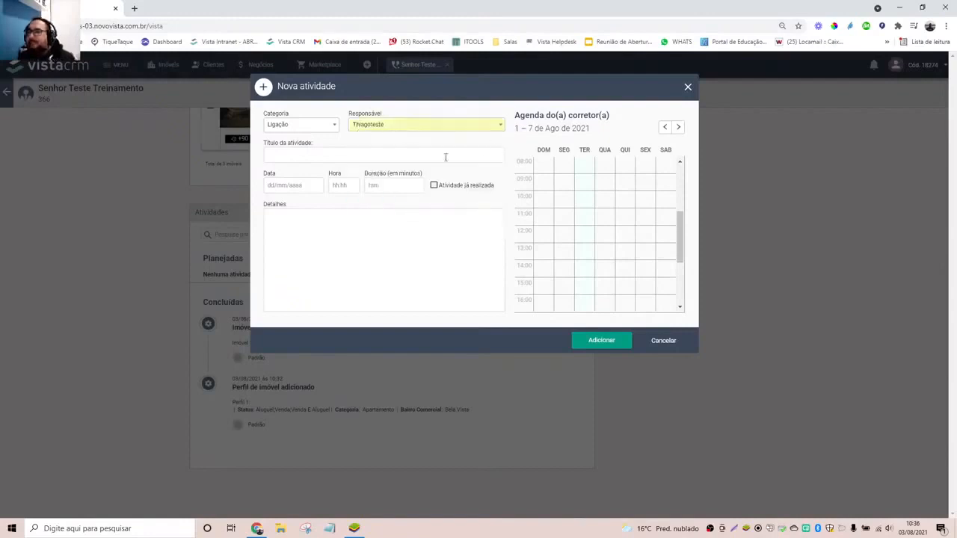
Title the activity "Conversa sobre apartamento"
{"action": "left_click", "coordinate": [287, 154]}
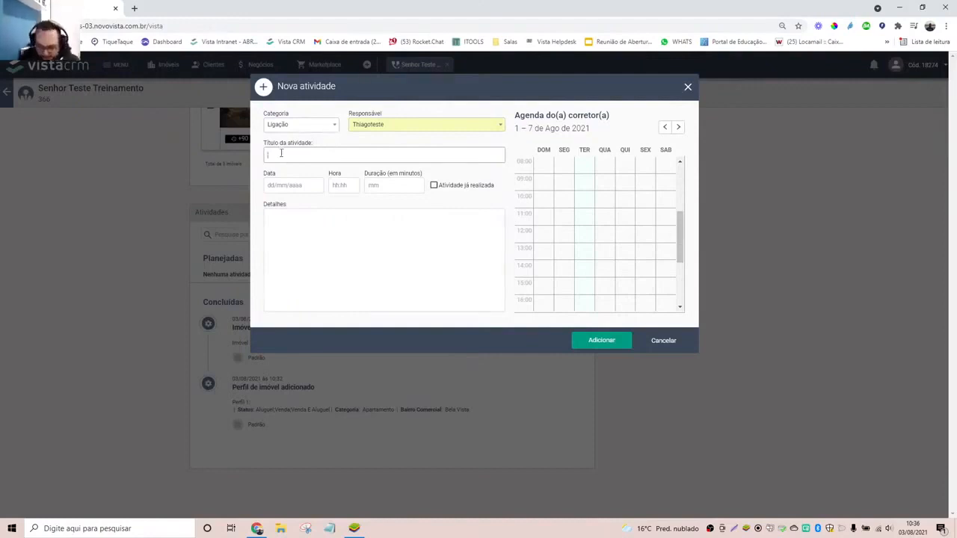
{"action": "type", "text": "Conversa"}
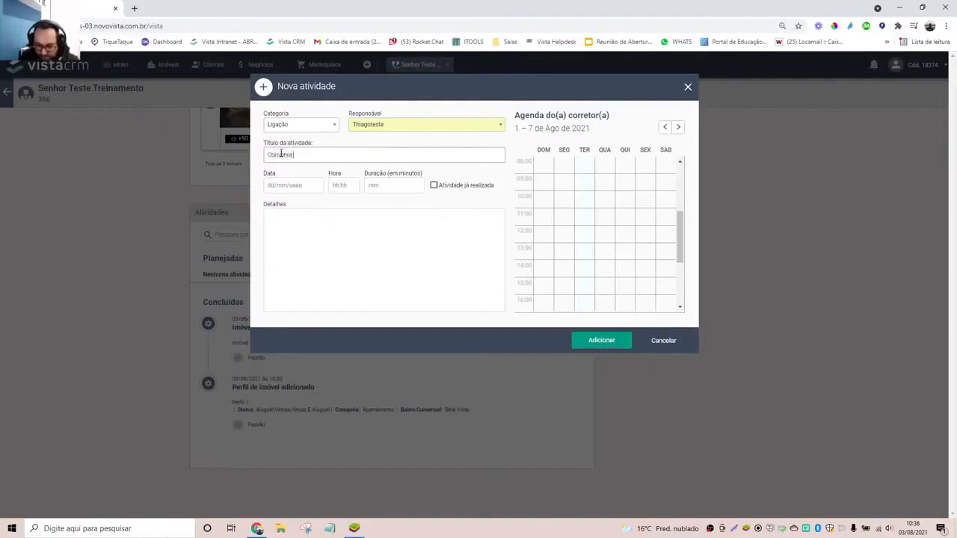
{"action": "type", "text": " sobre alu"}
{"action": "type", "text": "r"}
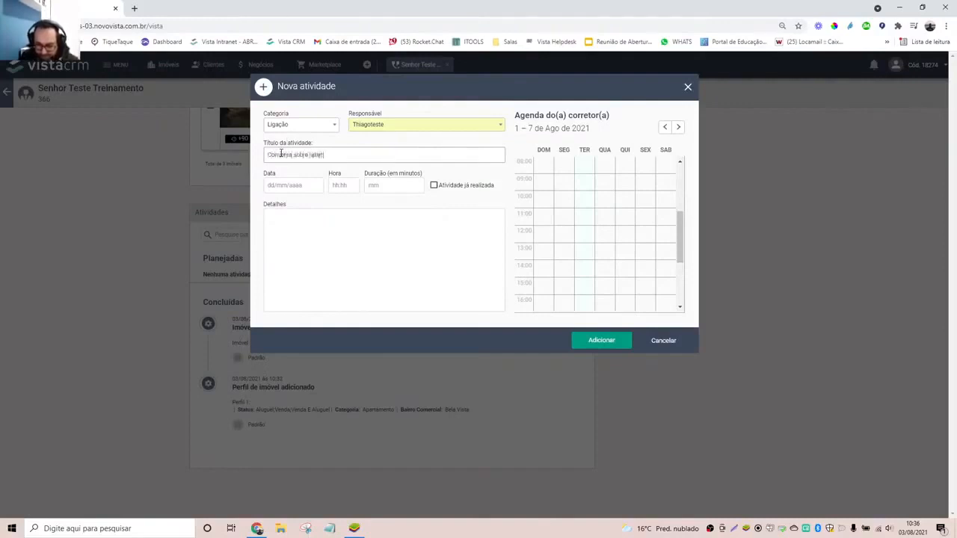
{"action": "type", "text": "tamento"}
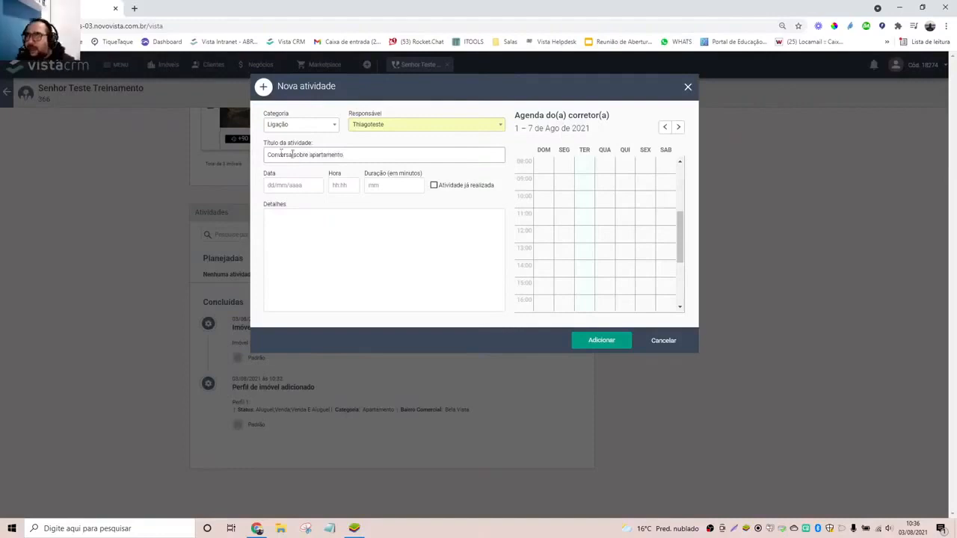
Schedule the activity for 03/08/2021 at 10:30 with a duration of 15 minutes
{"action": "left_click", "coordinate": [302, 186]}
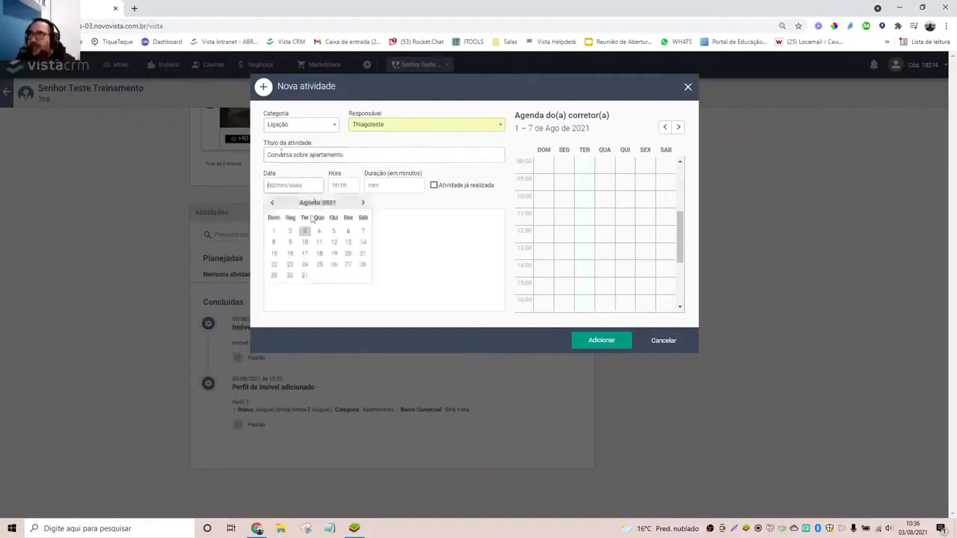
{"action": "left_click", "coordinate": [304, 231]}
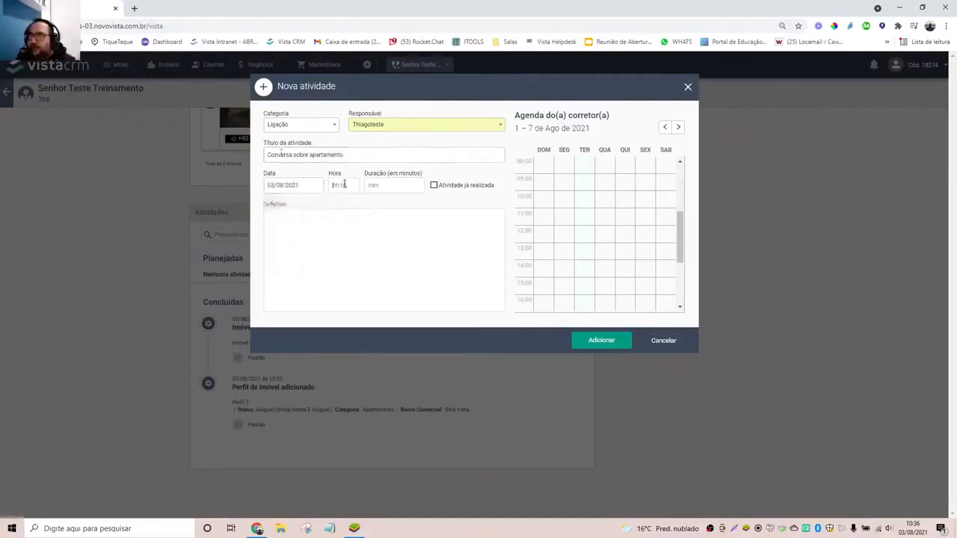
{"action": "left_click", "coordinate": [356, 184]}
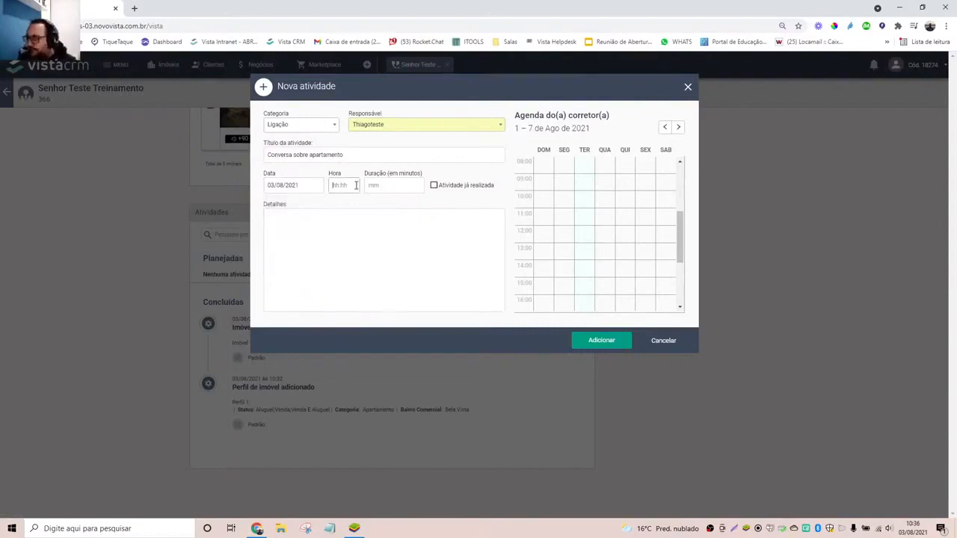
{"action": "type", "text": "1030"}
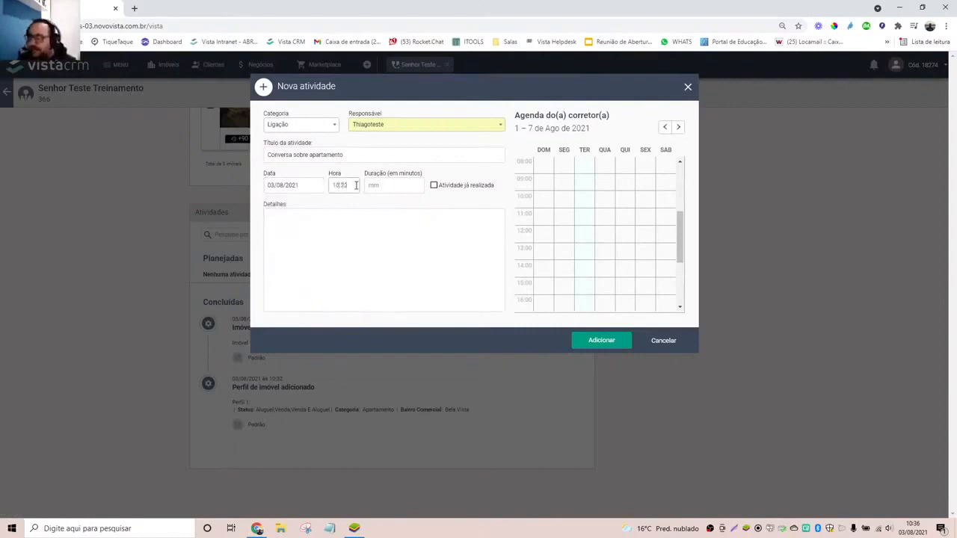
{"action": "left_click", "coordinate": [393, 186]}
{"action": "type", "text": "15"}
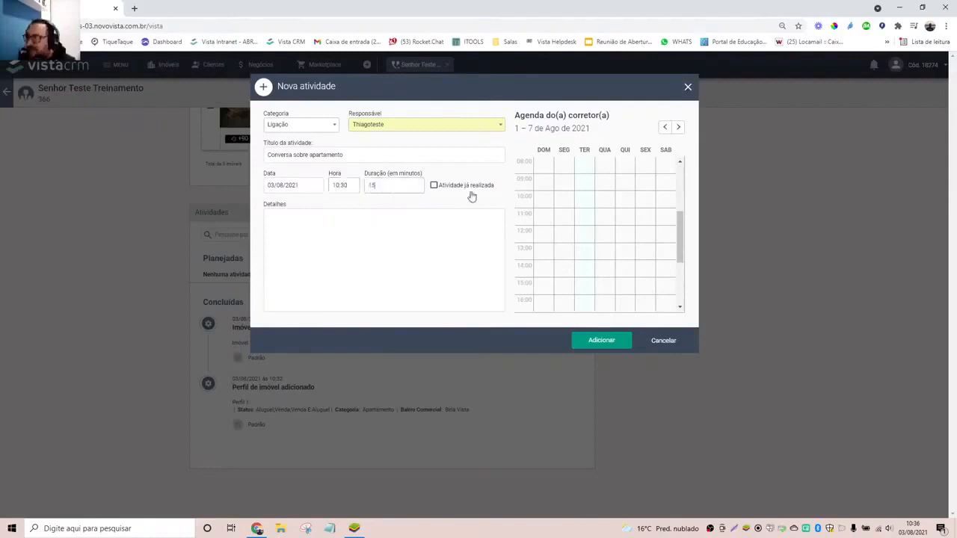
Enter "Conversei com cliente sobre apartamento" as the activity's details
{"action": "left_click", "coordinate": [457, 231]}
{"action": "type", "text": "Conversa"}
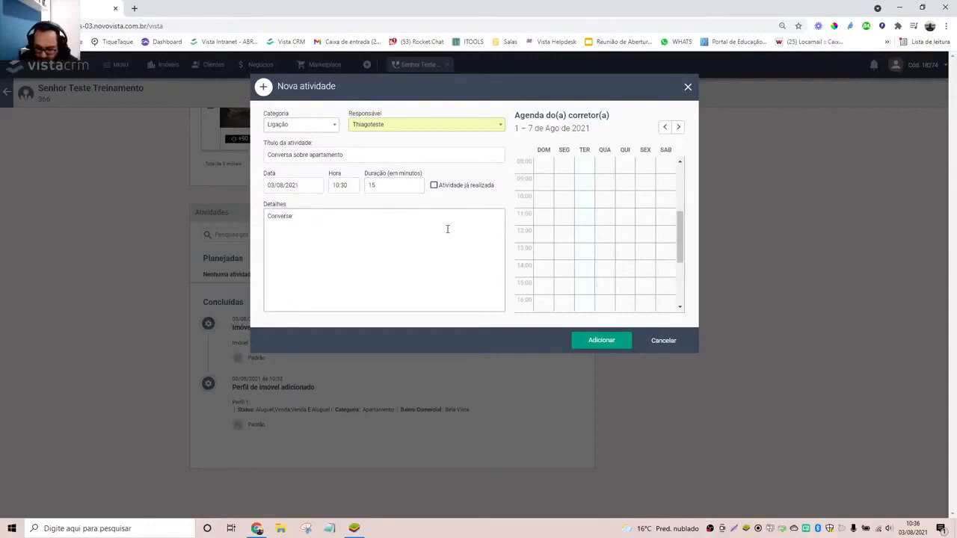
{"action": "type", "text": " com o cliente sobre ap"}
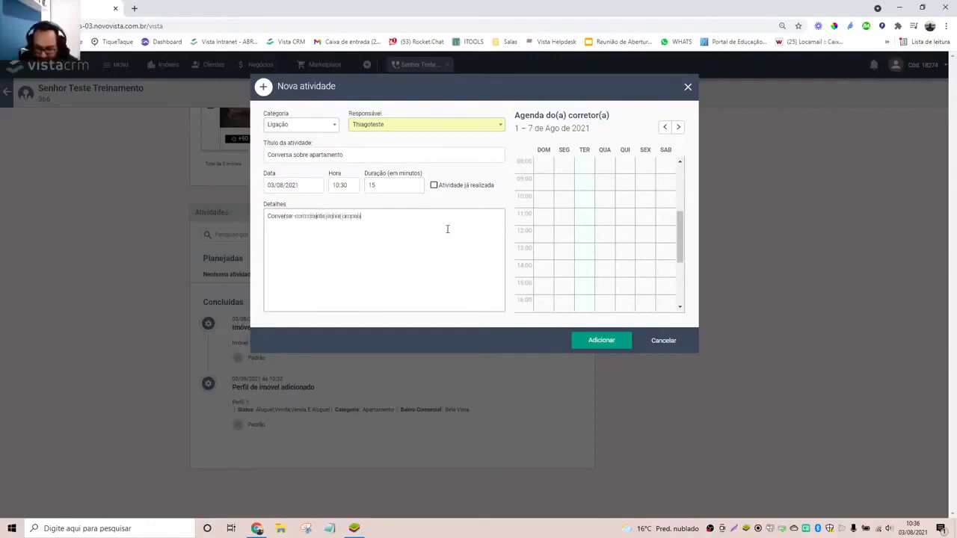
{"action": "key", "text": "BackSpace"}
{"action": "key", "text": "BackSpace"}
{"action": "key", "text": "BackSpace"}
{"action": "key", "text": "BackSpace"}
{"action": "key", "text": "BackSpace"}
{"action": "key", "text": "BackSpace"}
{"action": "type", "text": "a"}
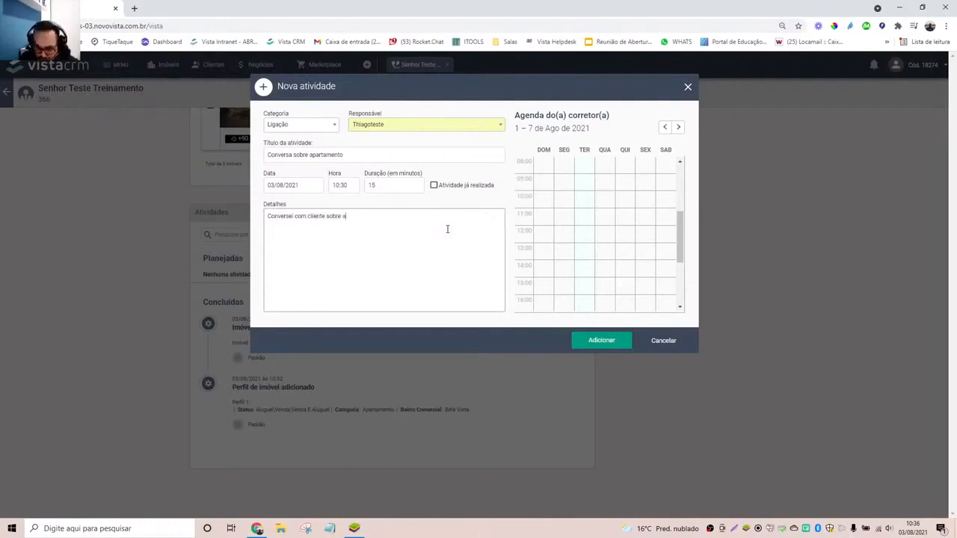
{"action": "type", "text": "partamento"}
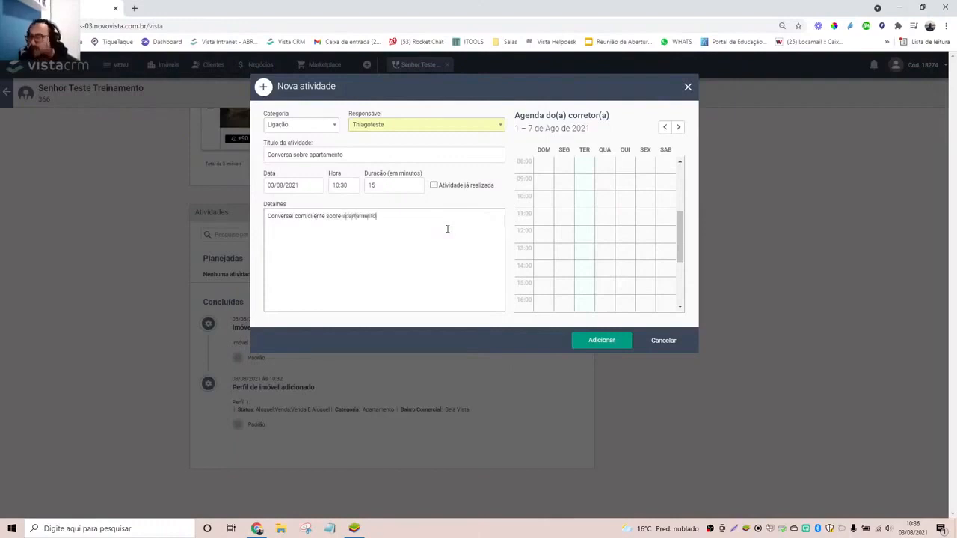
{"action": "left_click", "coordinate": [434, 186]}
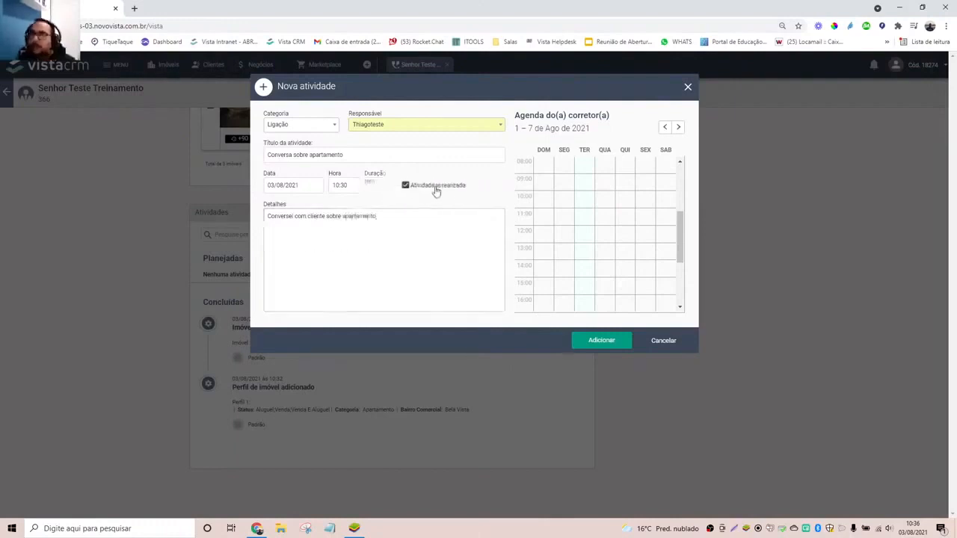
{"action": "left_click", "coordinate": [374, 188]}
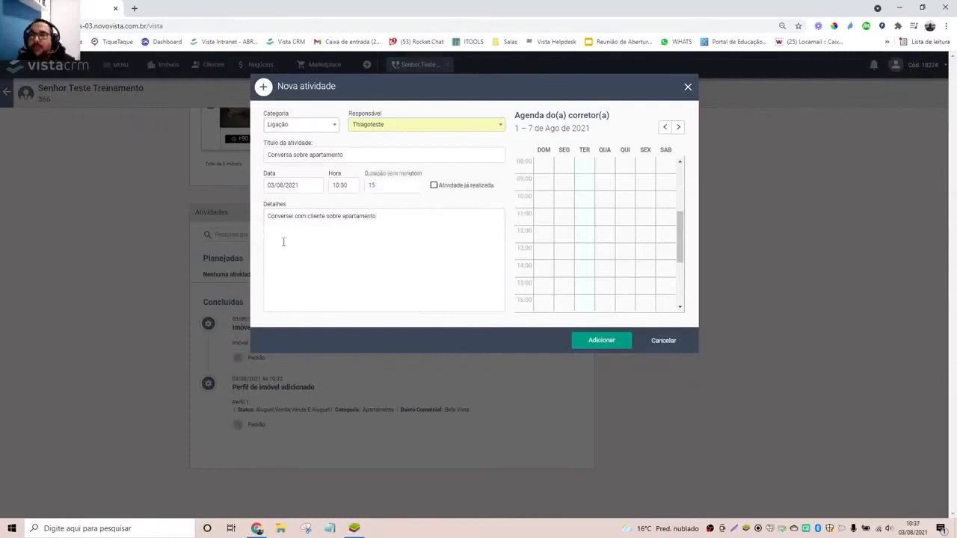
{"action": "left_click", "coordinate": [281, 184]}
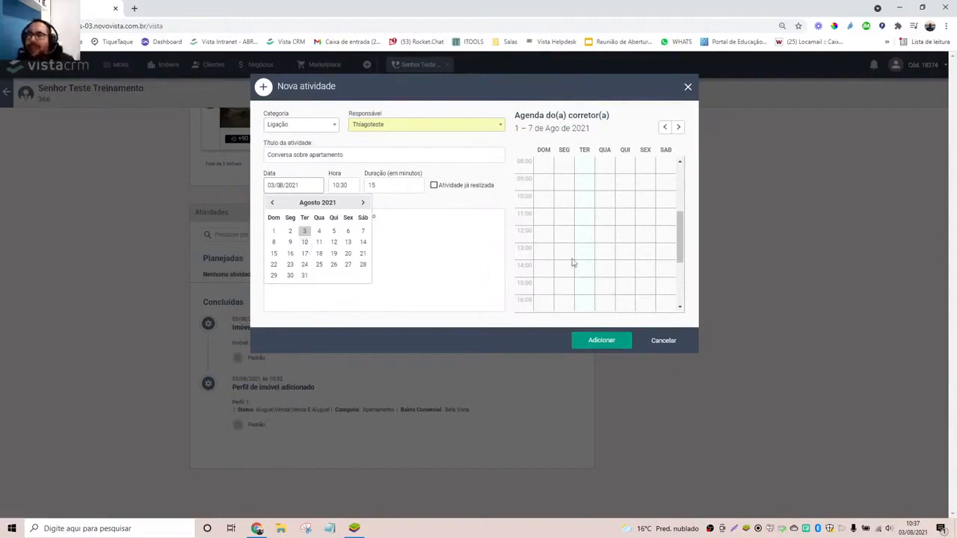
{"action": "left_click", "coordinate": [453, 277]}
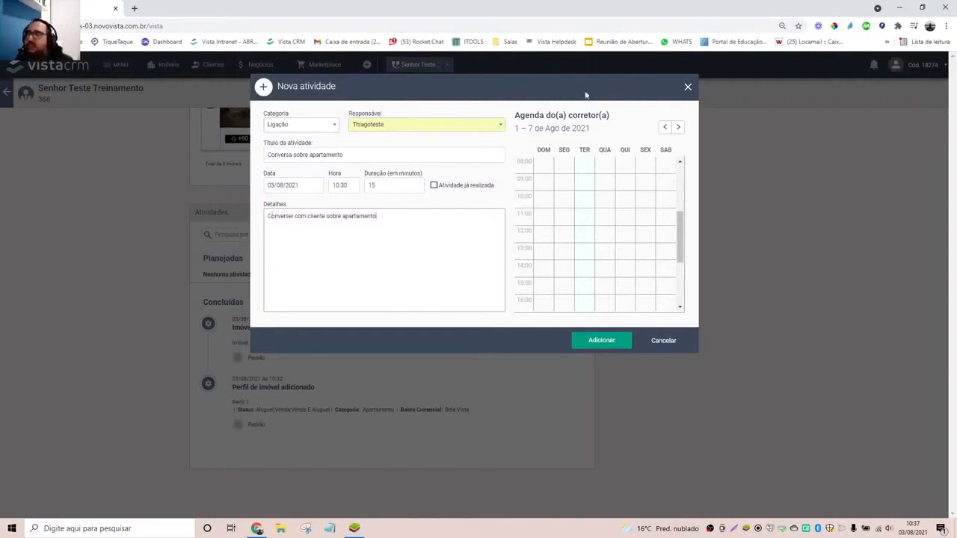
Mark the activity as already carried out and add it to the client's record
{"action": "left_click", "coordinate": [438, 192]}
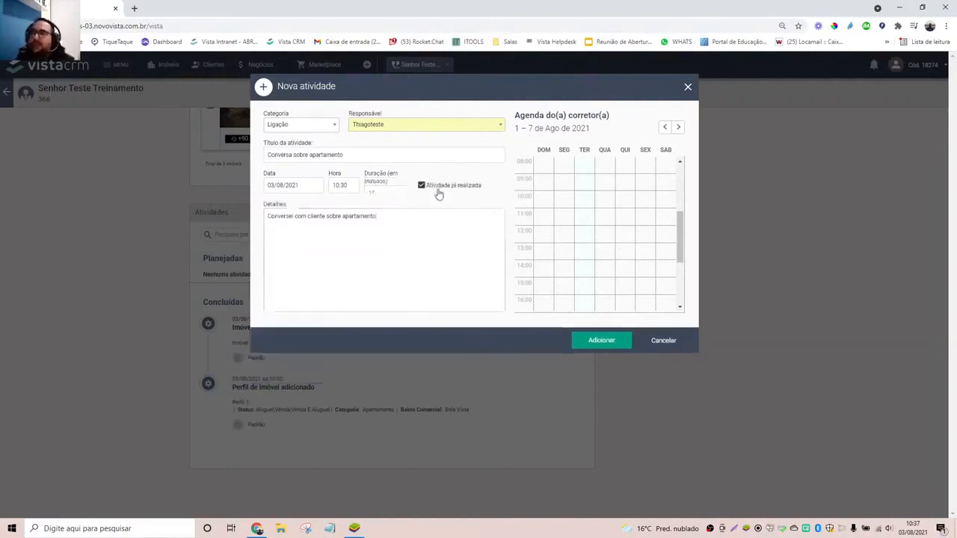
{"action": "left_click", "coordinate": [580, 339]}
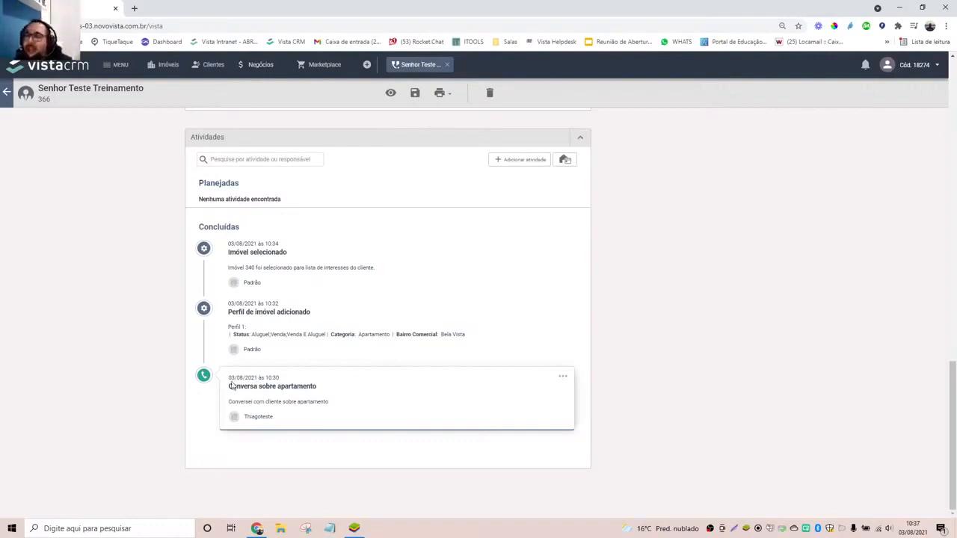
{"action": "scroll", "coordinate": [376, 357], "scroll_direction": "up", "scroll_amount": 3}
{"action": "scroll", "coordinate": [377, 356], "scroll_direction": "down", "scroll_amount": 3}
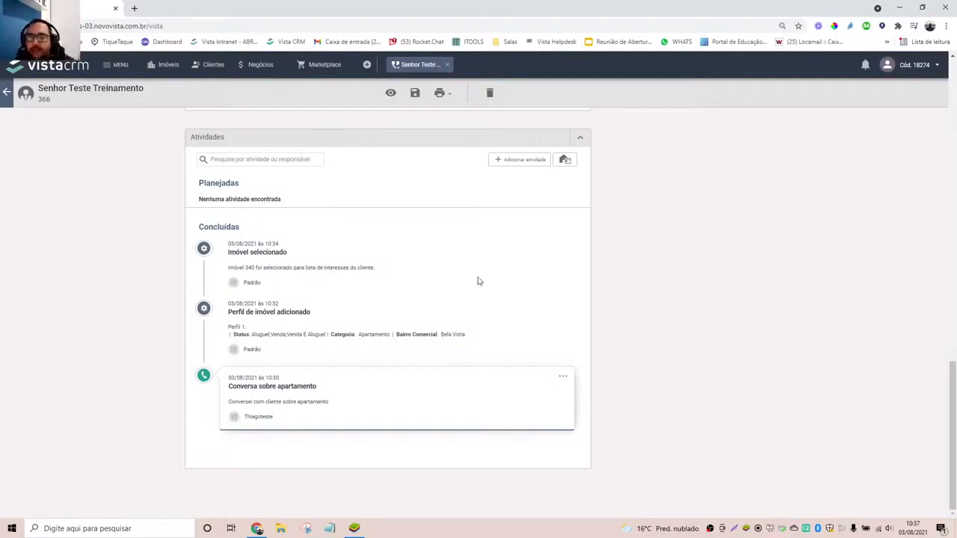
Try a purchase intention range of 535000 - 700000 in the client's property interest profile, closing the profile without saving
{"action": "scroll", "coordinate": [440, 307], "scroll_direction": "up", "scroll_amount": 3}
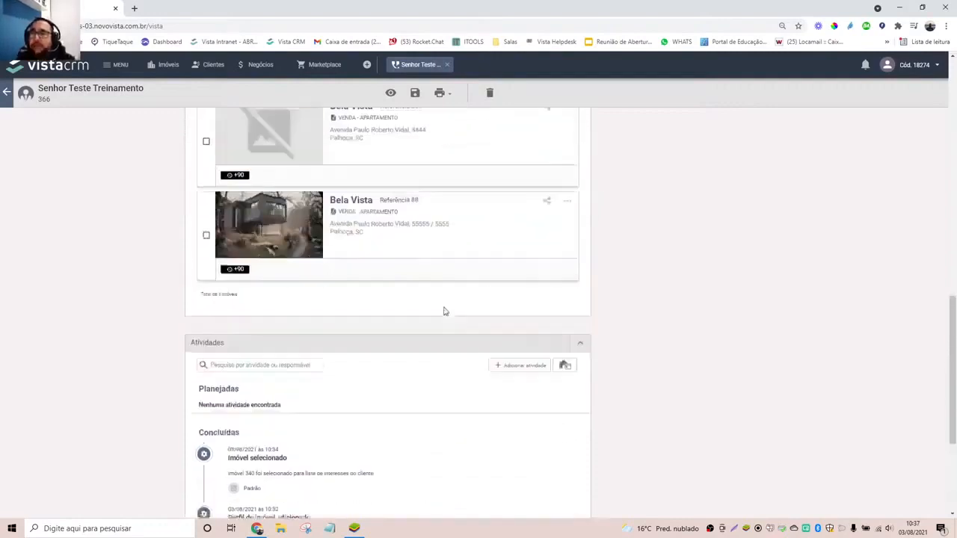
{"action": "scroll", "coordinate": [445, 313], "scroll_direction": "up", "scroll_amount": 4}
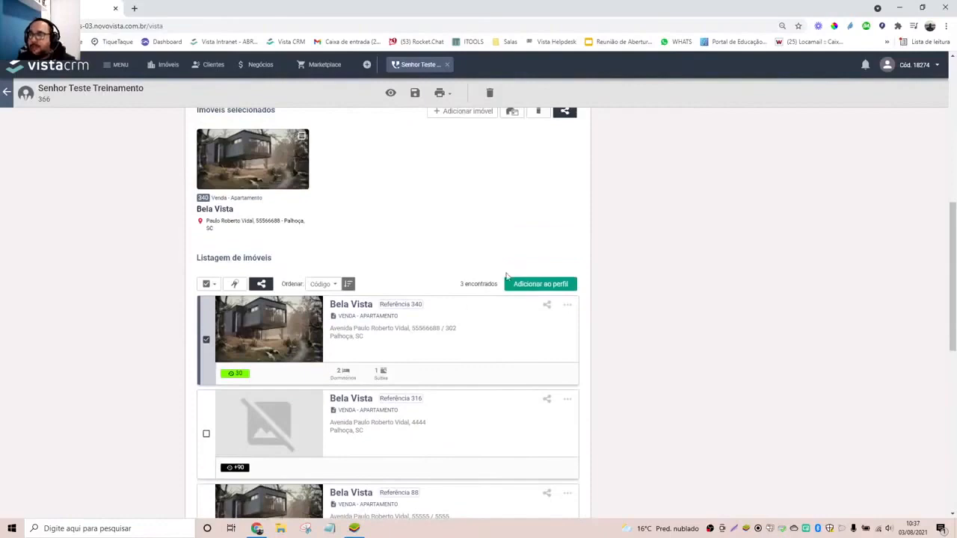
{"action": "scroll", "coordinate": [507, 278], "scroll_direction": "up", "scroll_amount": 2}
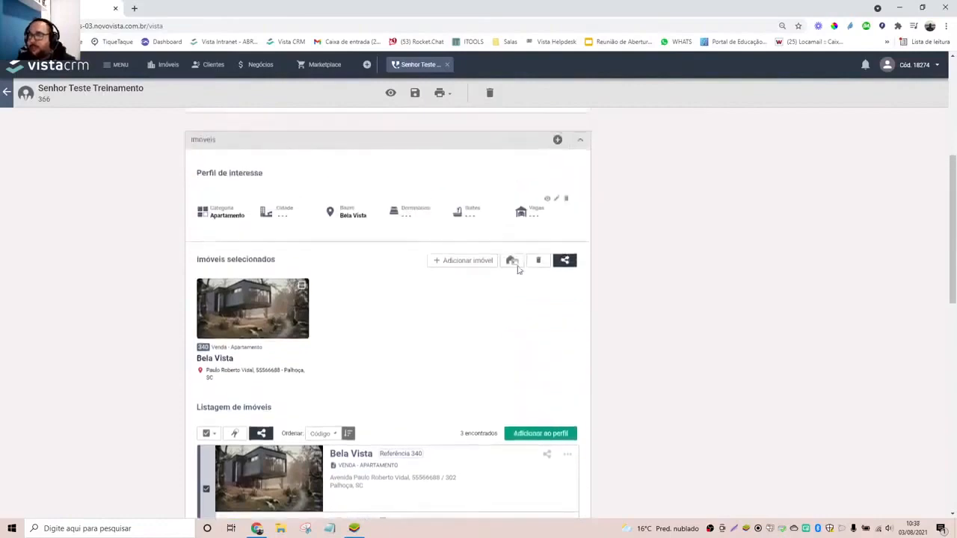
{"action": "left_click", "coordinate": [558, 199]}
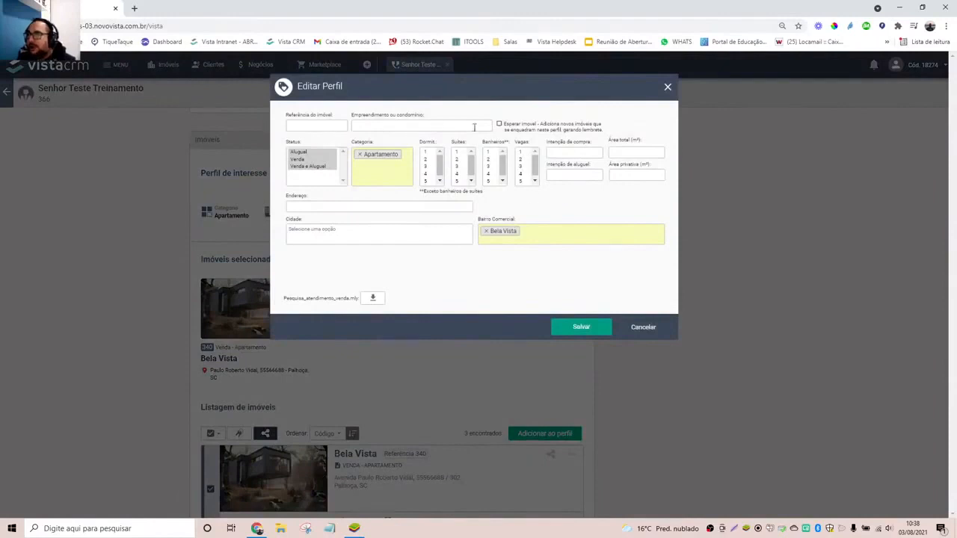
{"action": "left_click", "coordinate": [582, 153]}
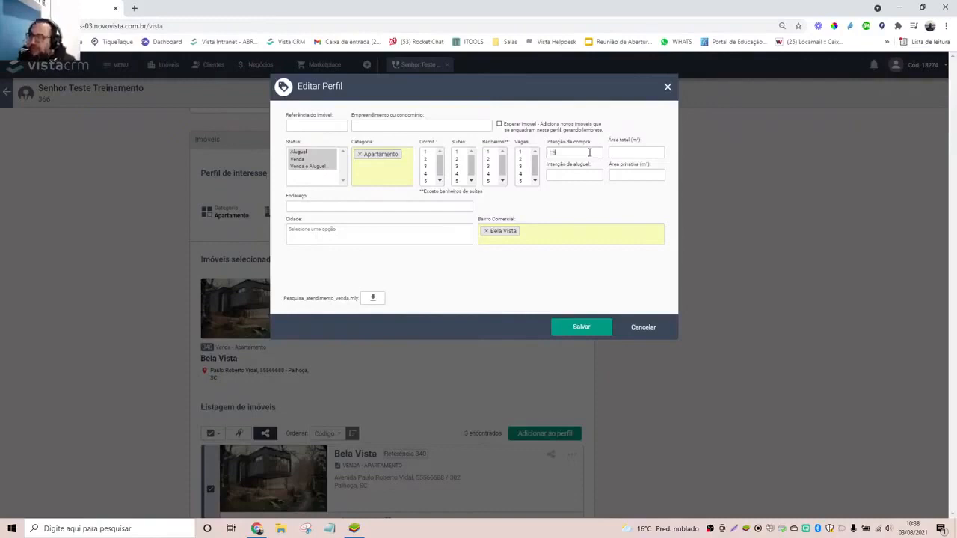
{"action": "key", "text": "BackSpace"}
{"action": "key", "text": "BackSpace"}
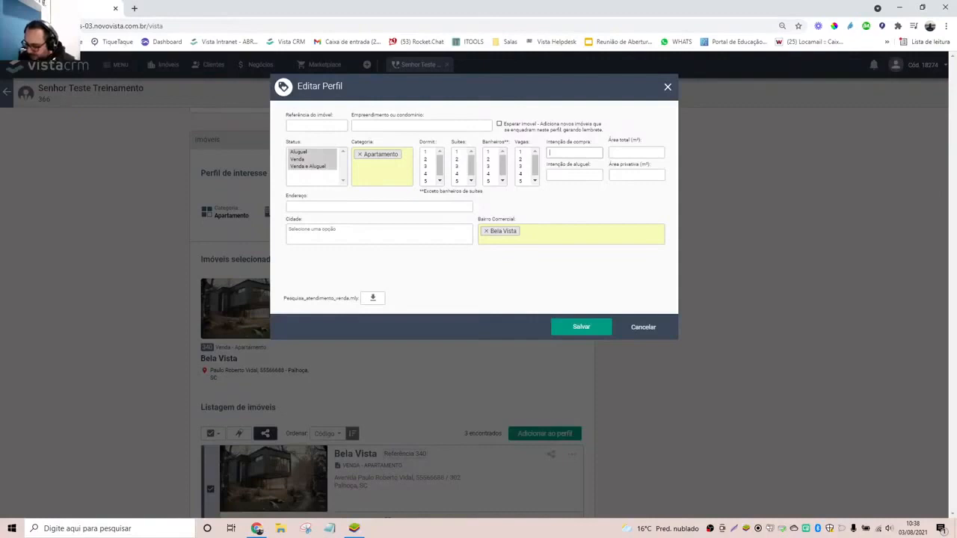
{"action": "type", "text": "700000"}
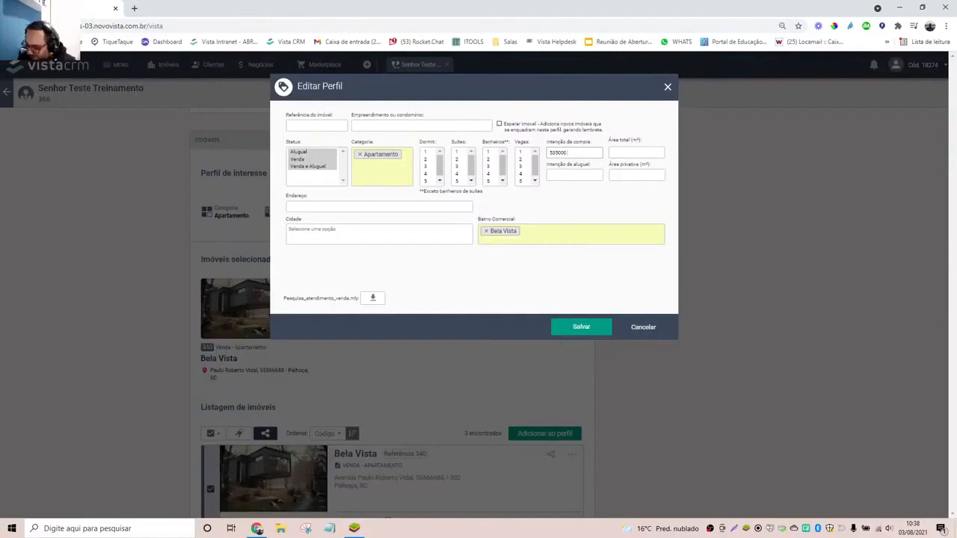
{"action": "type", "text": " 700000"}
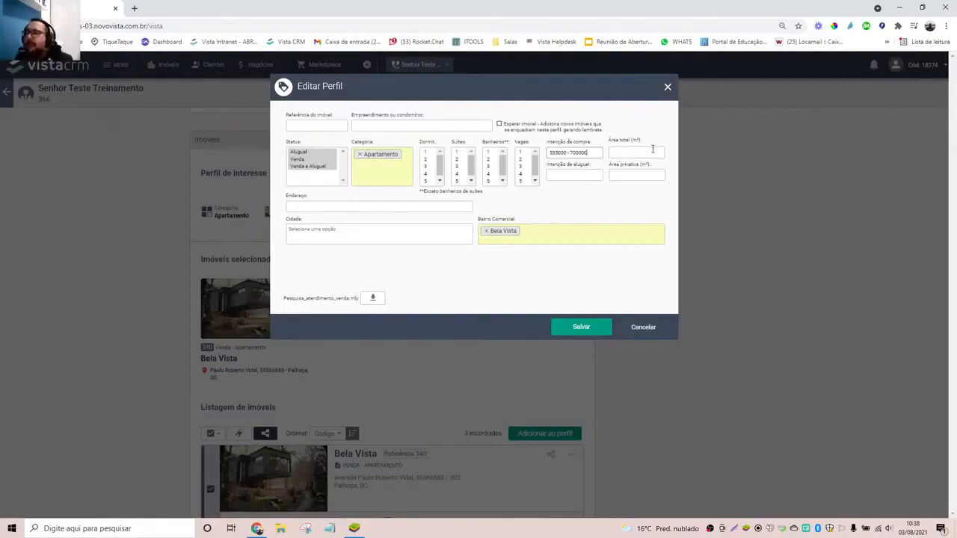
{"action": "left_click", "coordinate": [668, 89]}
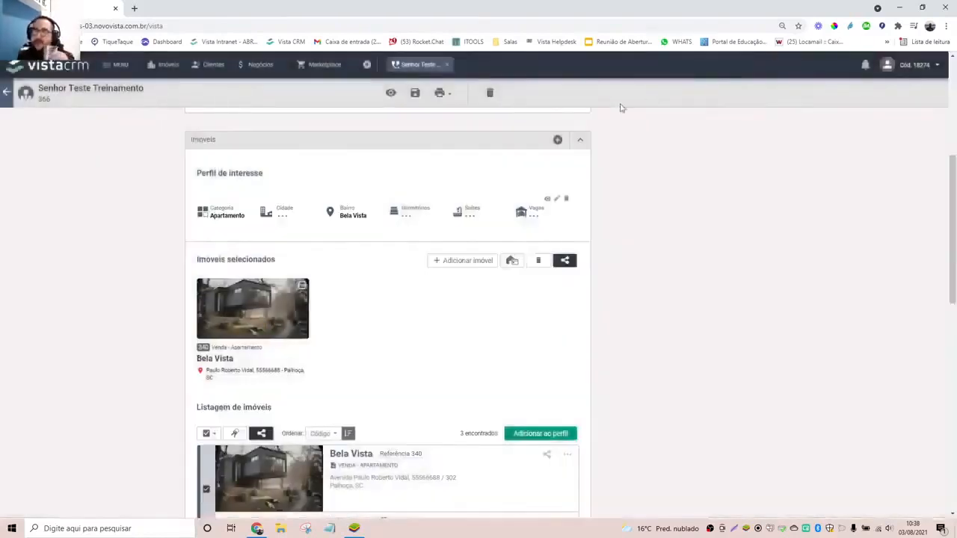
{"action": "scroll", "coordinate": [620, 109], "scroll_direction": "down", "scroll_amount": 8}
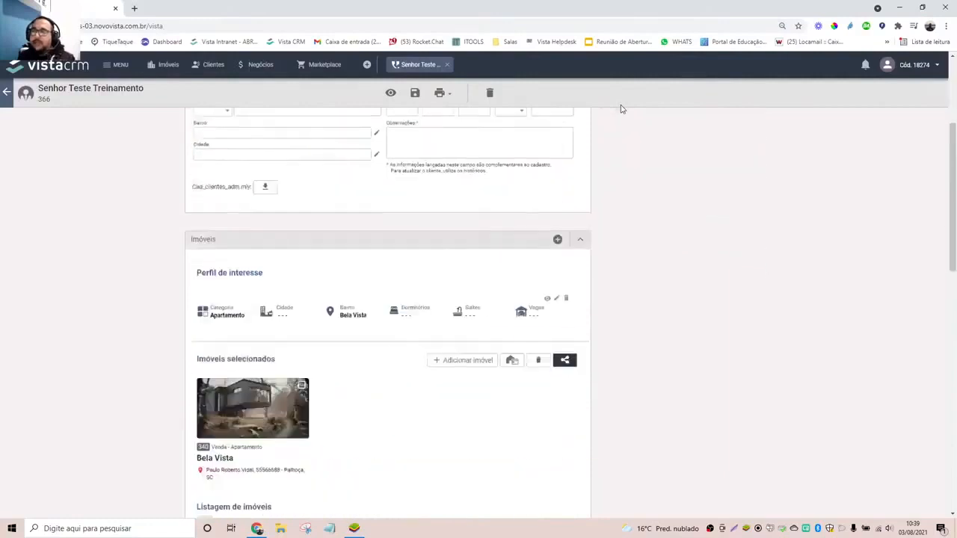
{"action": "scroll", "coordinate": [374, 306], "scroll_direction": "up", "scroll_amount": 3}
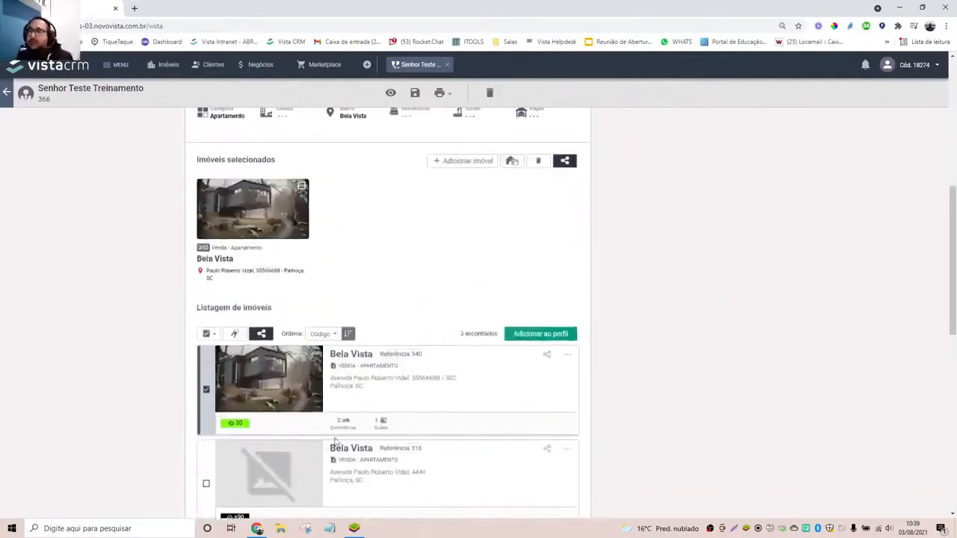
{"action": "scroll", "coordinate": [374, 442], "scroll_direction": "up", "scroll_amount": 1}
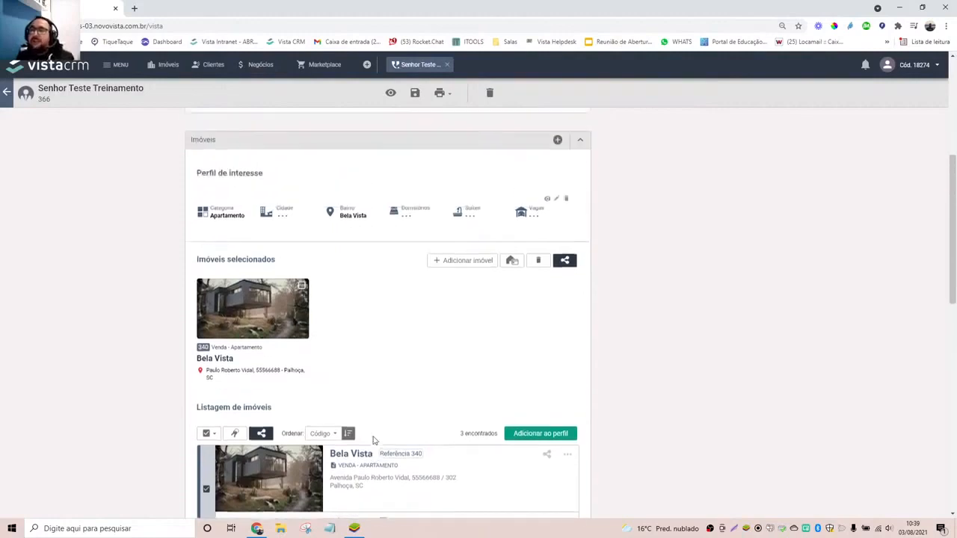
{"action": "scroll", "coordinate": [374, 441], "scroll_direction": "down", "scroll_amount": 2}
{"action": "scroll", "coordinate": [374, 442], "scroll_direction": "up", "scroll_amount": 1}
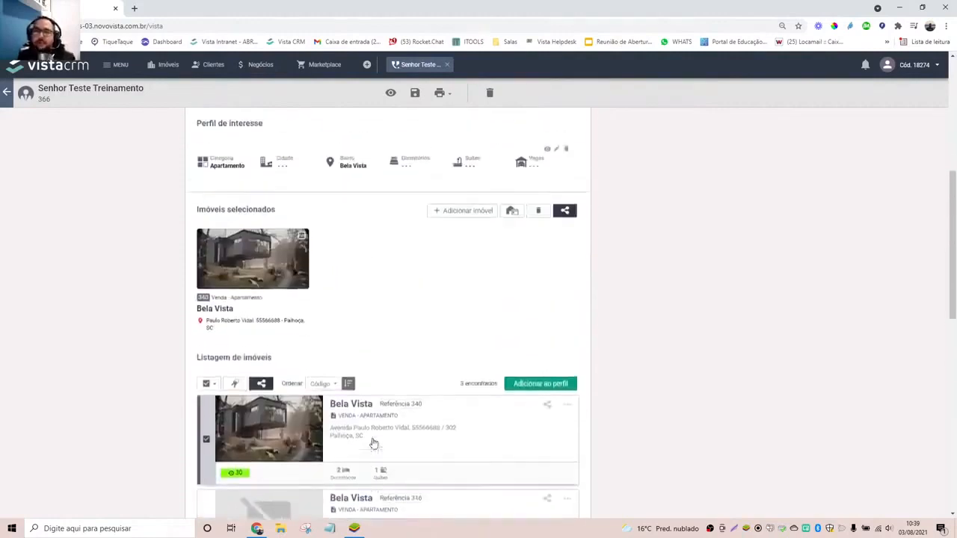
{"action": "scroll", "coordinate": [378, 441], "scroll_direction": "up", "scroll_amount": 2}
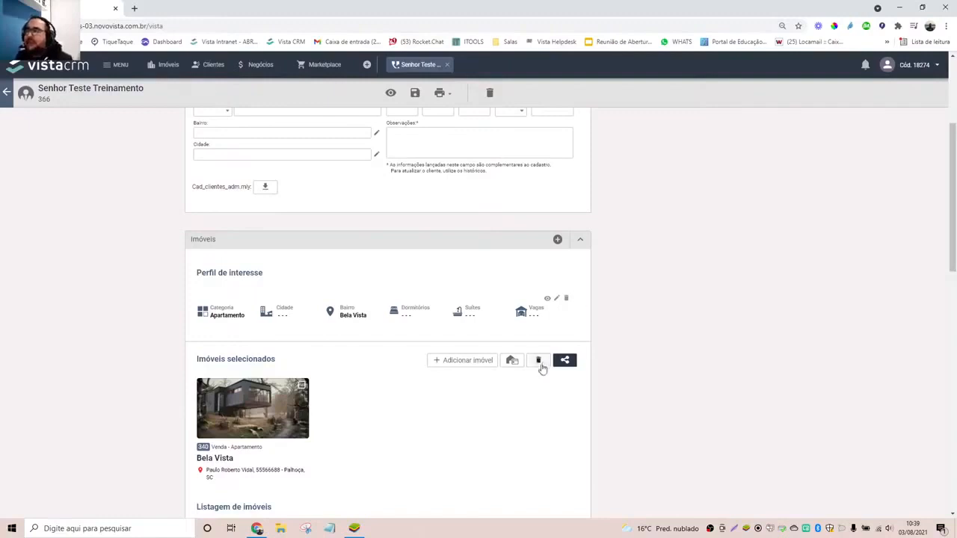
{"action": "scroll", "coordinate": [489, 418], "scroll_direction": "up", "scroll_amount": 3}
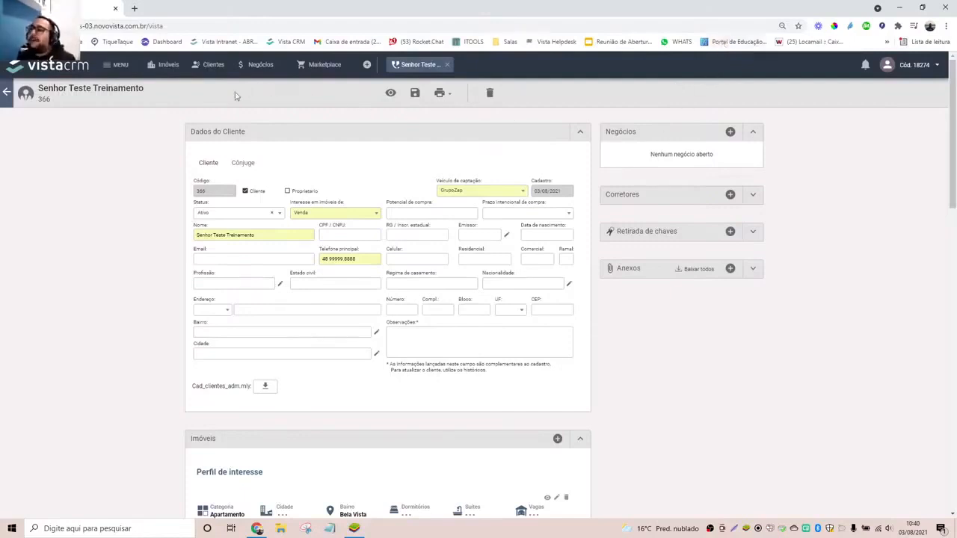
{"action": "left_click", "coordinate": [730, 132]}
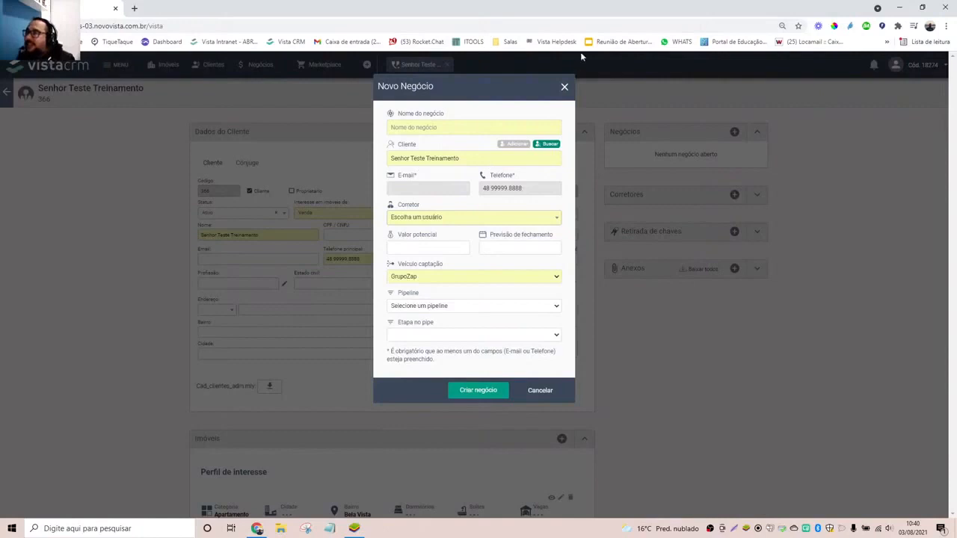
{"action": "left_click", "coordinate": [566, 89]}
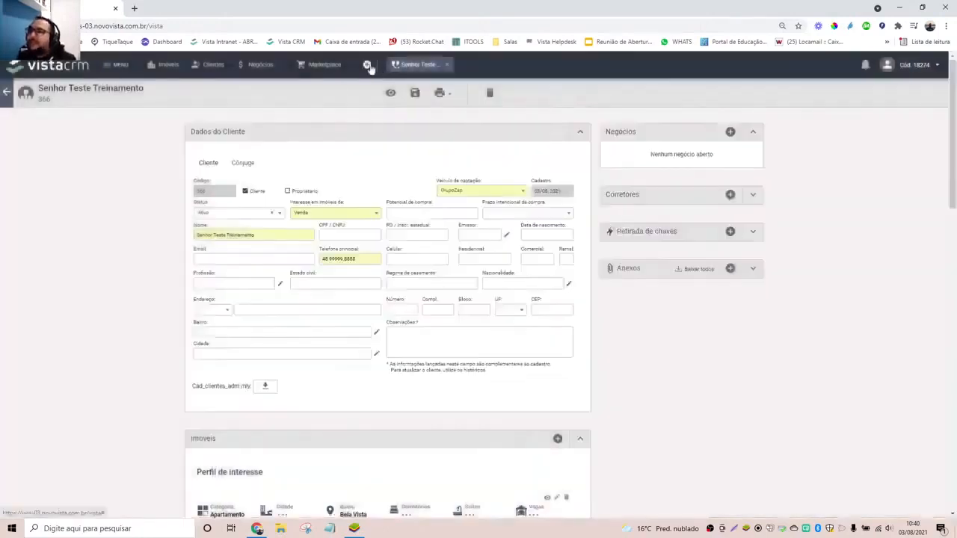
{"action": "left_click", "coordinate": [368, 65]}
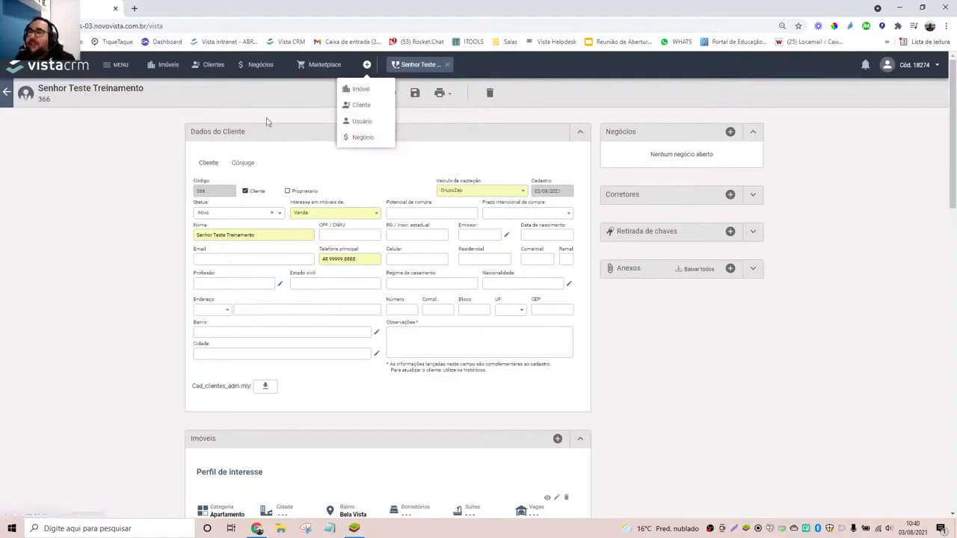
Open the deals pipeline and look at its sales stages and the new deal form for the Prospecção stage, without creating a deal
{"action": "left_click", "coordinate": [253, 70]}
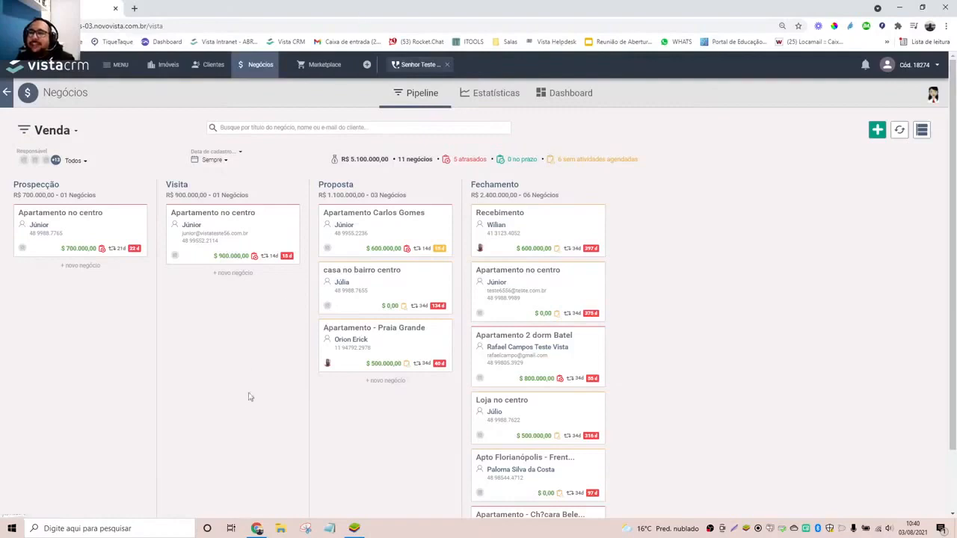
{"action": "left_click_drag", "start_coordinate": [75, 231], "coordinate": [35, 224]}
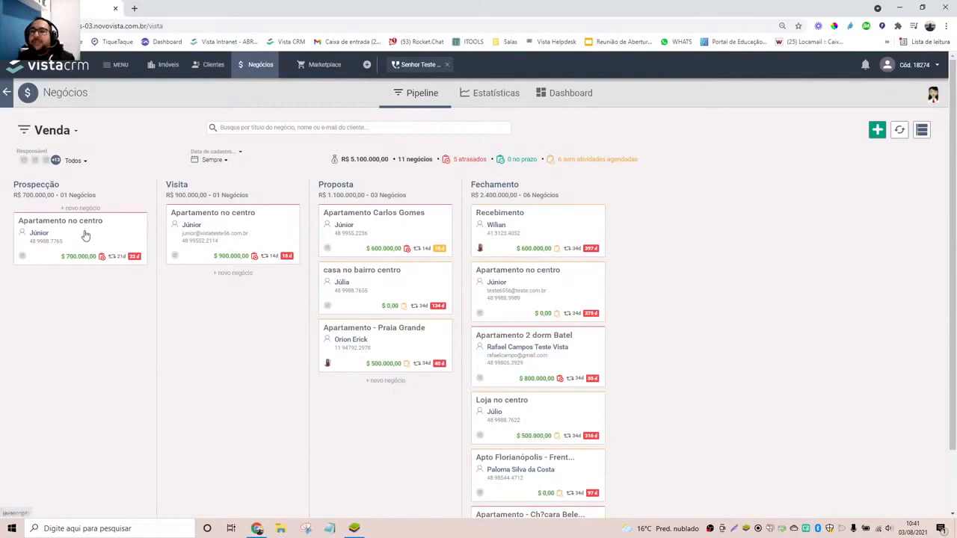
{"action": "left_click_drag", "start_coordinate": [86, 234], "coordinate": [64, 232]}
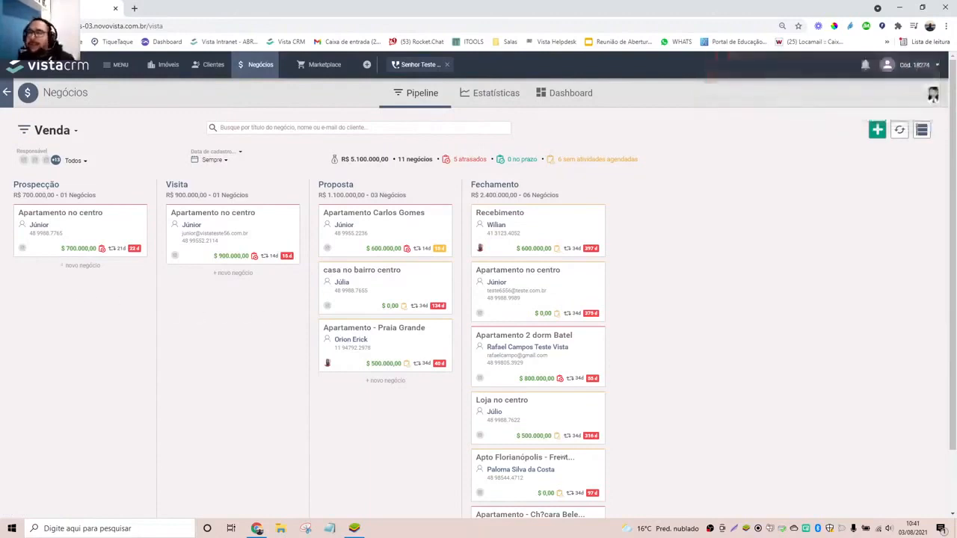
{"action": "left_click", "coordinate": [85, 274]}
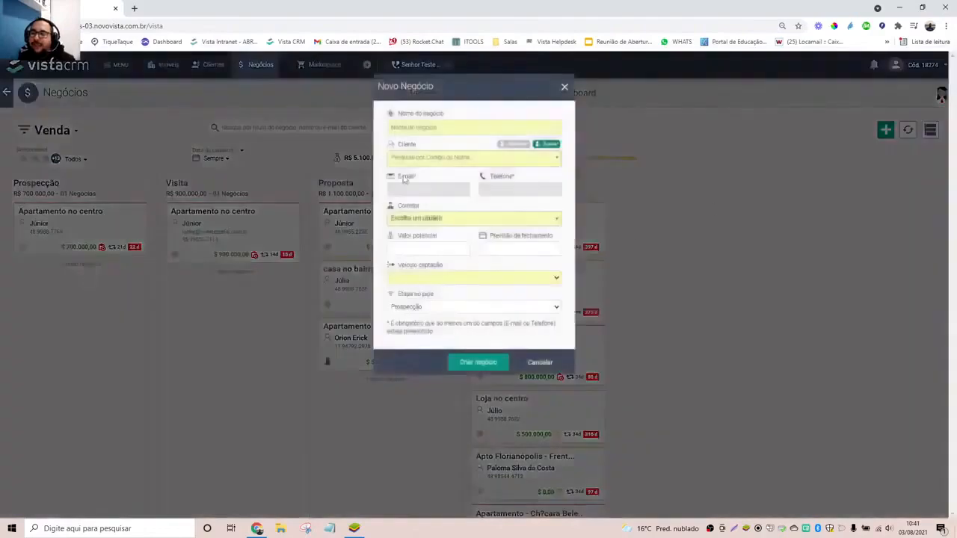
{"action": "left_click", "coordinate": [564, 87]}
{"action": "left_click", "coordinate": [419, 65]}
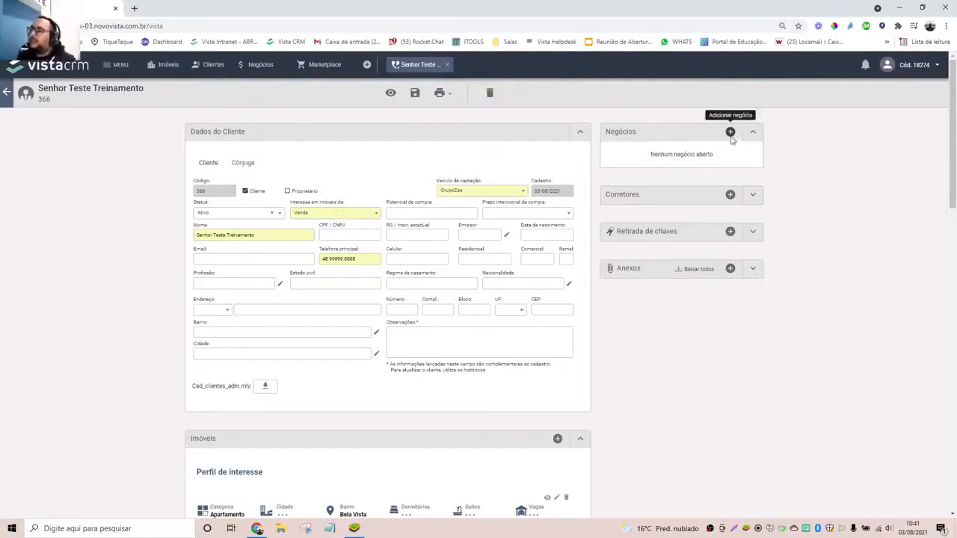
{"action": "left_click", "coordinate": [731, 133]}
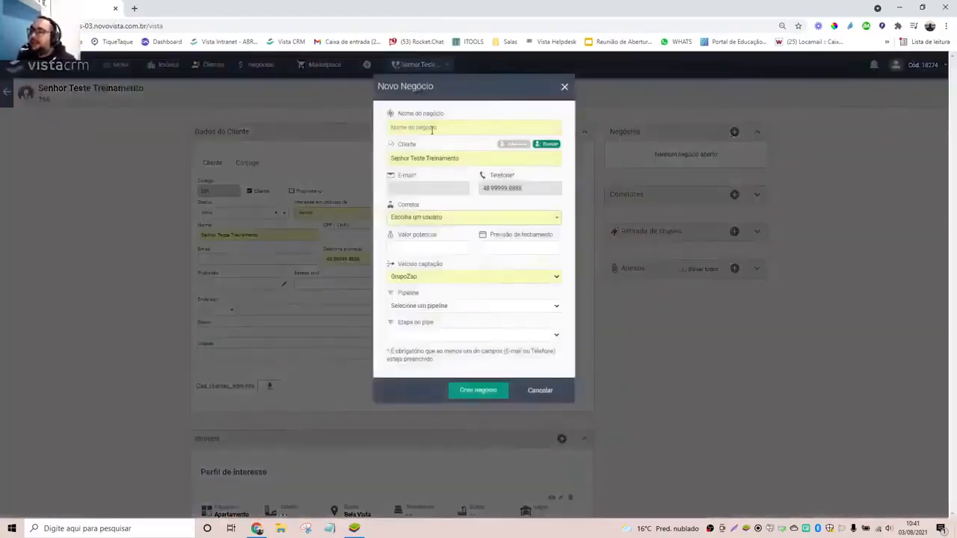
{"action": "left_click", "coordinate": [432, 128]}
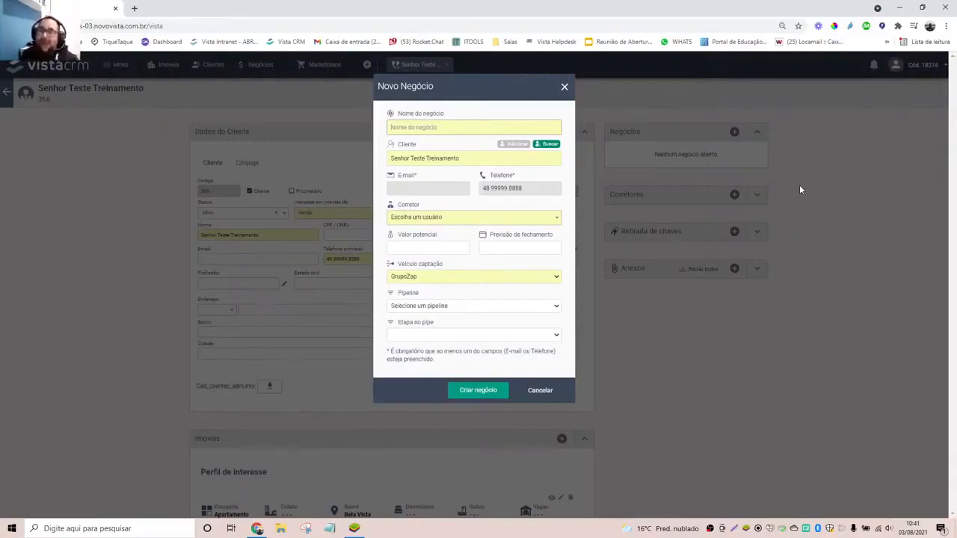
{"action": "left_click", "coordinate": [566, 88]}
{"action": "left_click", "coordinate": [305, 65]}
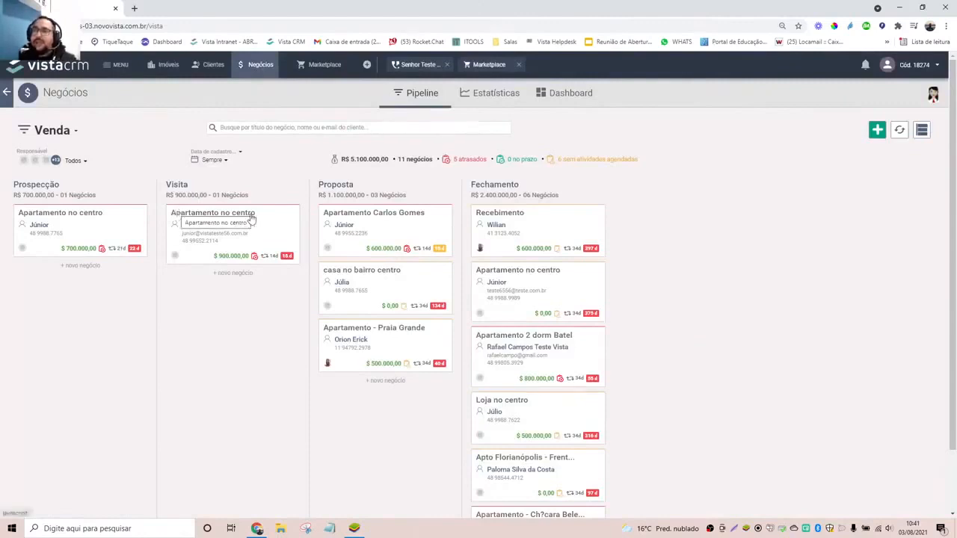
{"action": "left_click", "coordinate": [420, 64]}
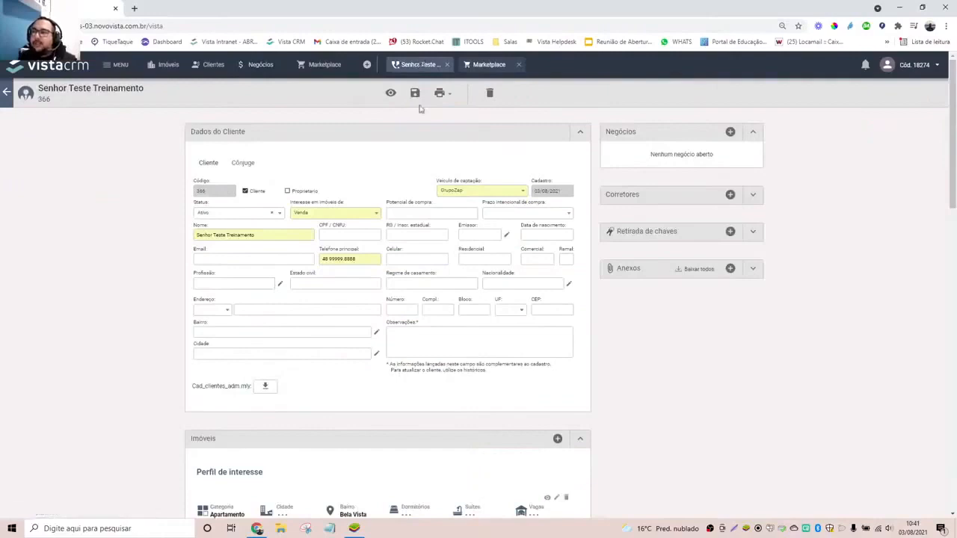
Start a new deal from the client's record and name it "Apartamento senhor teste"
{"action": "left_click", "coordinate": [730, 131]}
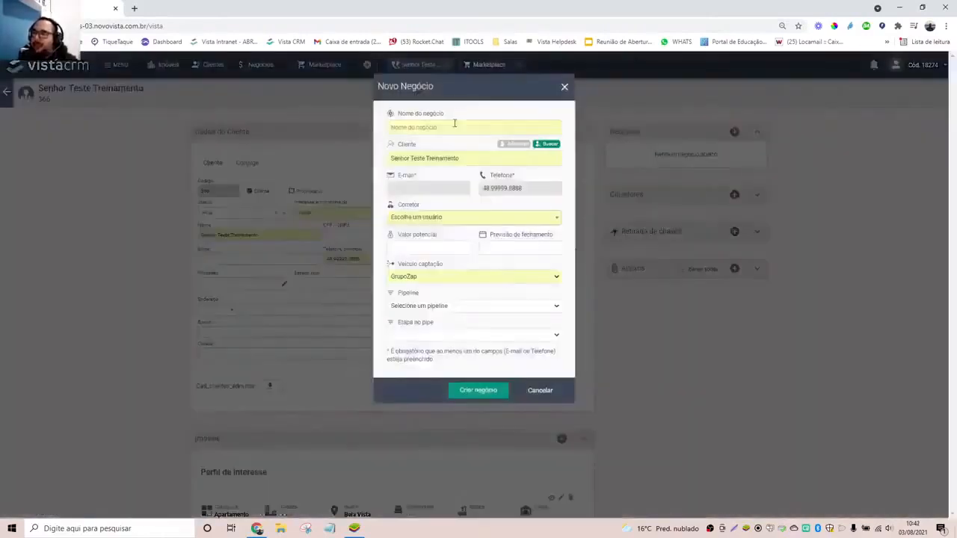
{"action": "left_click", "coordinate": [454, 126]}
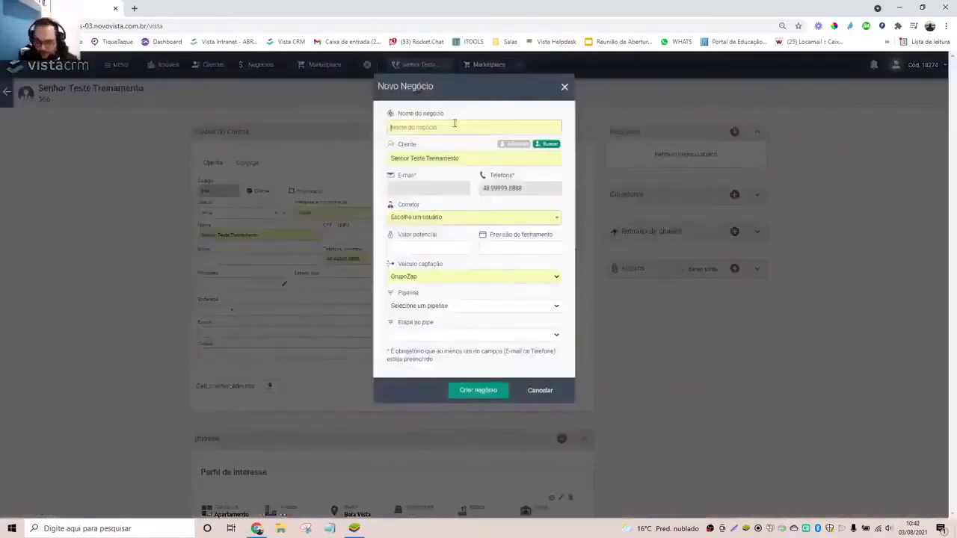
{"action": "type", "text": "Novamento"}
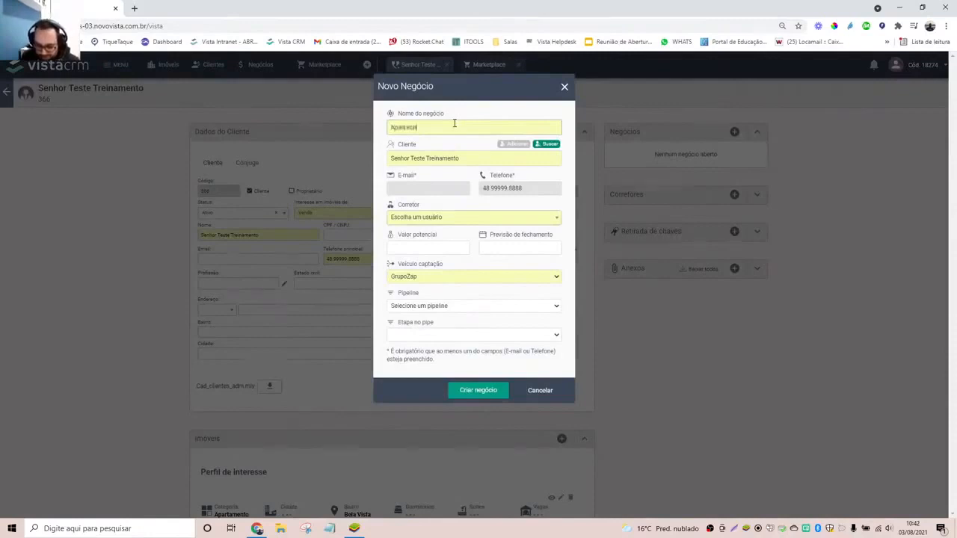
{"action": "type", "text": " venda bel"}
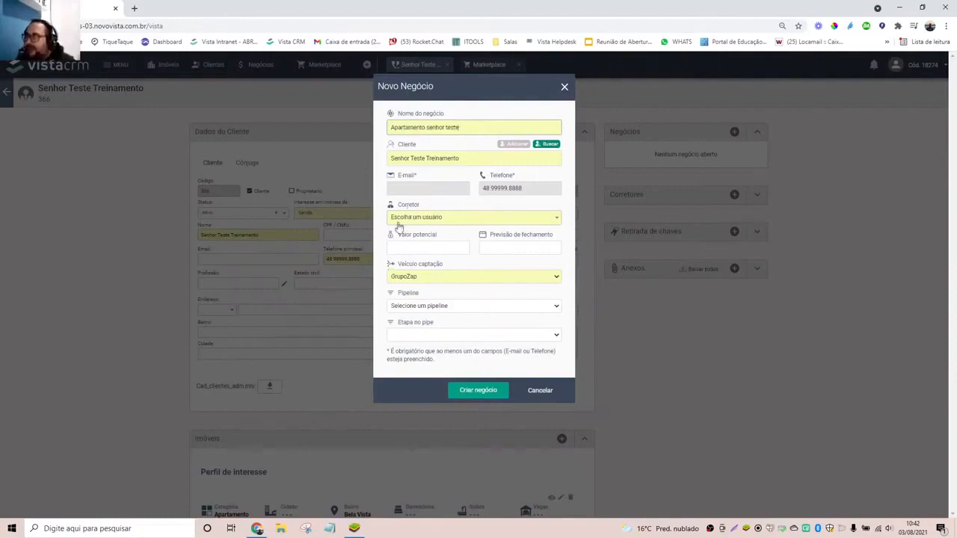
Assign the test broker as the person responsible for the new deal
{"action": "left_click", "coordinate": [553, 223]}
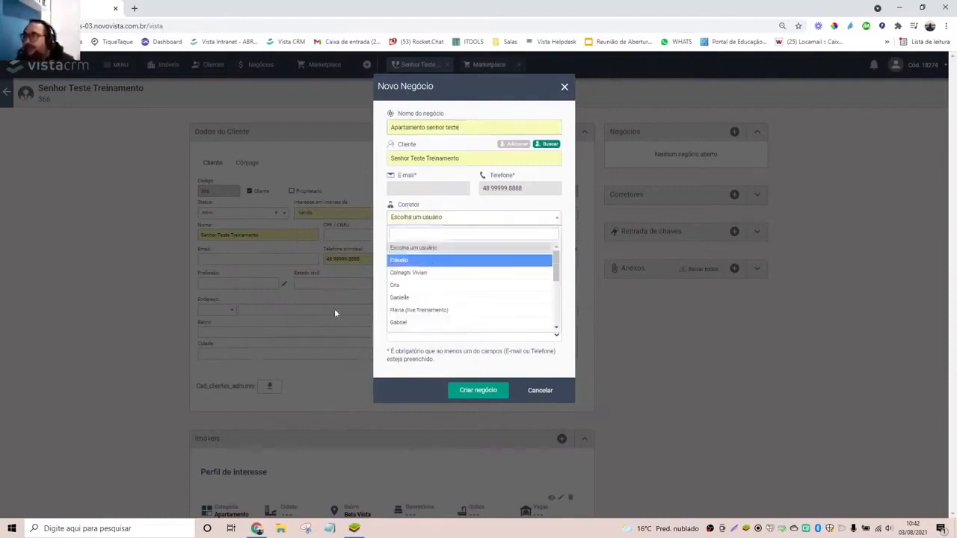
{"action": "scroll", "coordinate": [461, 329], "scroll_direction": "down", "scroll_amount": 5}
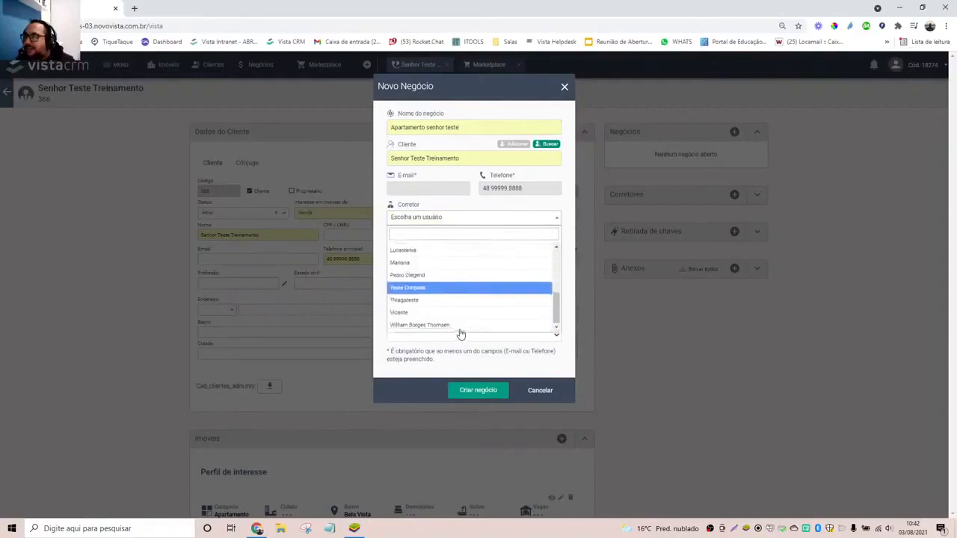
{"action": "left_click", "coordinate": [425, 301]}
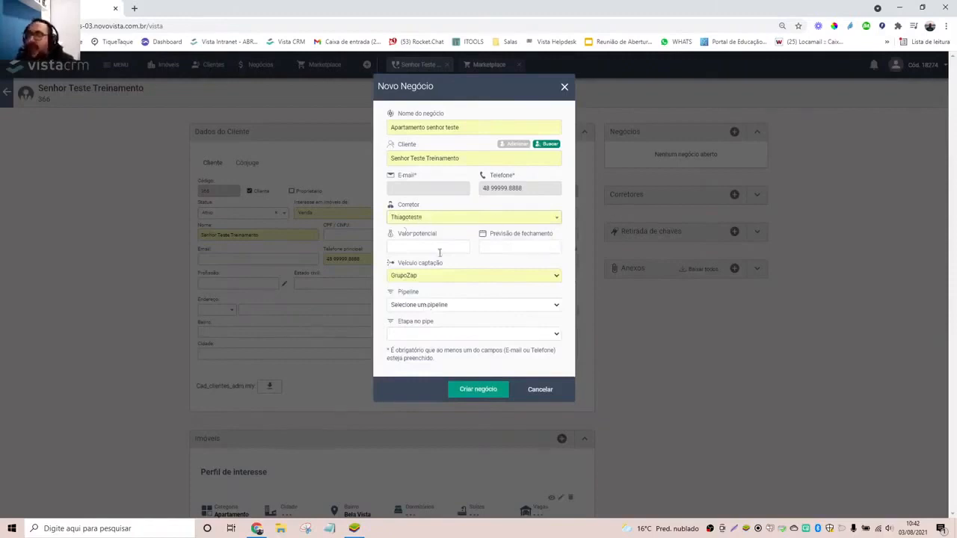
Set the deal's potential value to R$ 700.000,00 and its expected closing date to 30/08/2021
{"action": "left_click", "coordinate": [439, 249]}
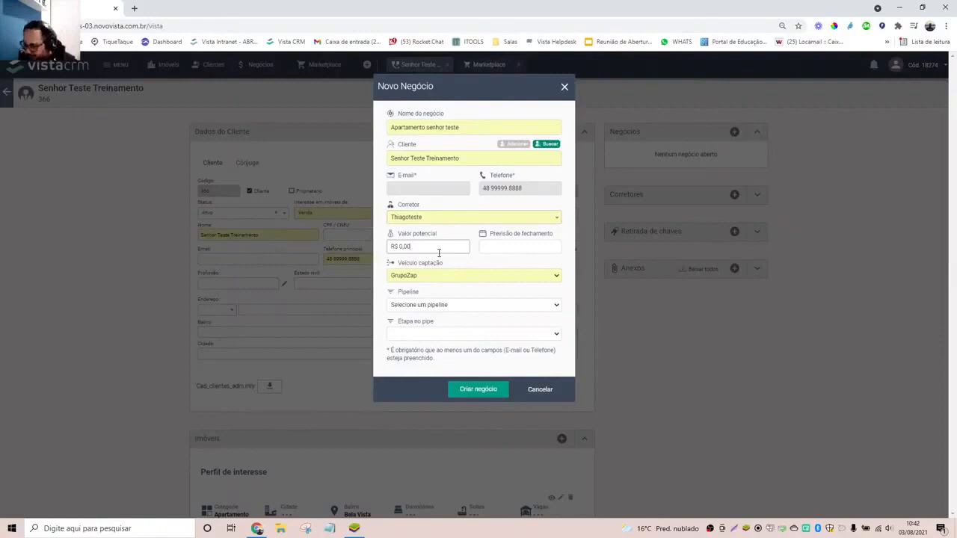
{"action": "type", "text": "70000000"}
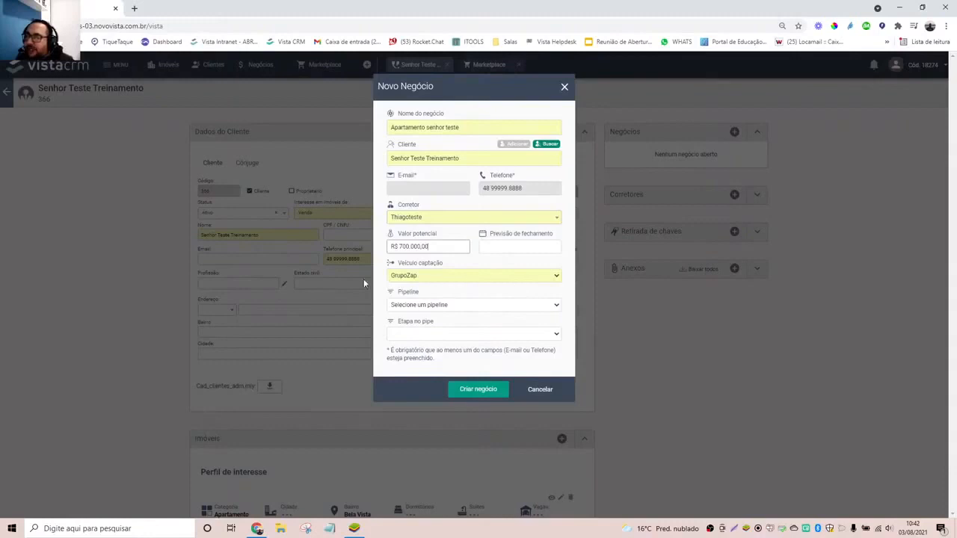
{"action": "left_click", "coordinate": [516, 245]}
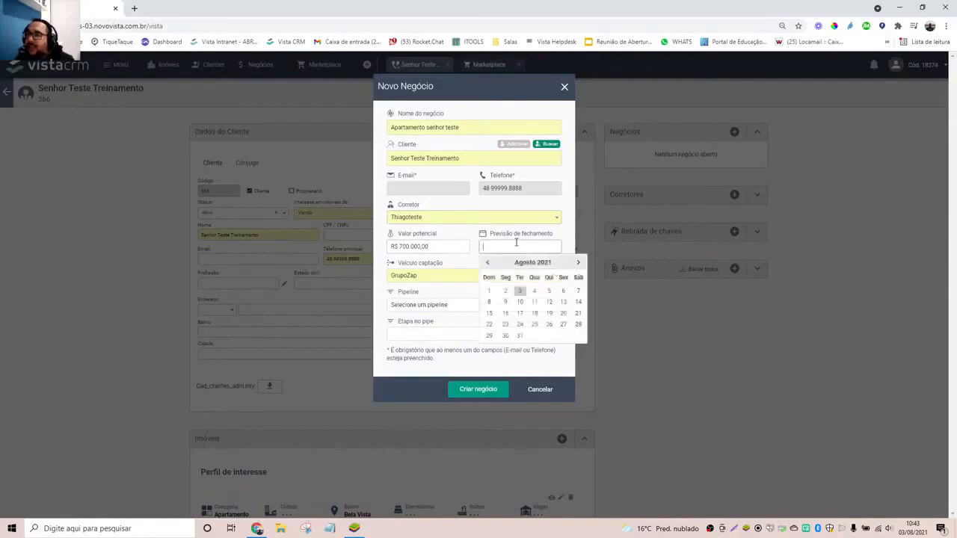
{"action": "left_click", "coordinate": [507, 336]}
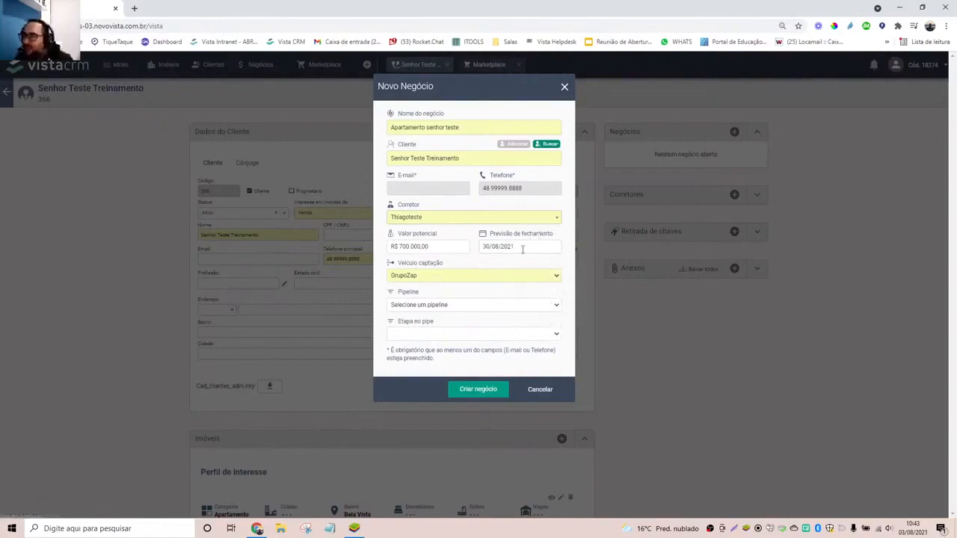
Place the deal in the Venda pipeline at the Prospecção stage
{"action": "left_click", "coordinate": [543, 307]}
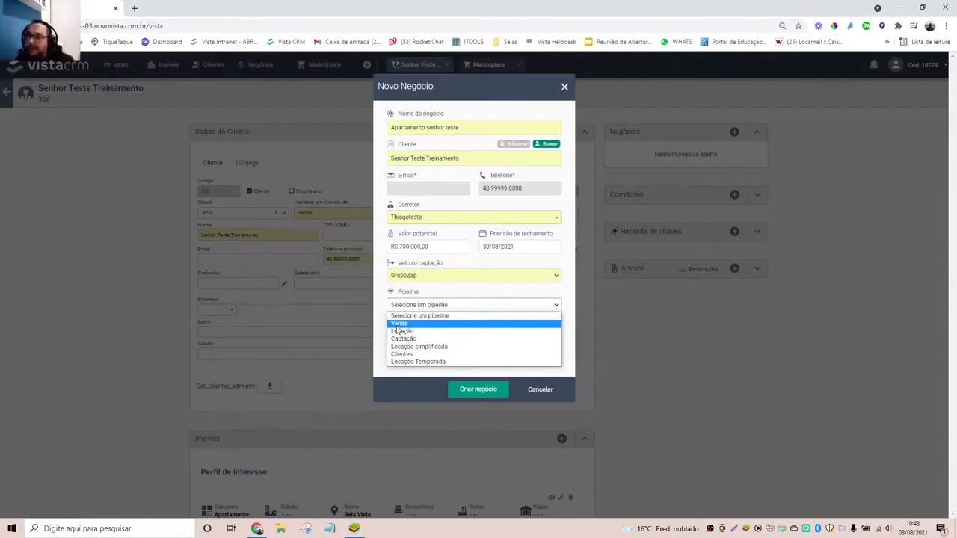
{"action": "left_click", "coordinate": [399, 325]}
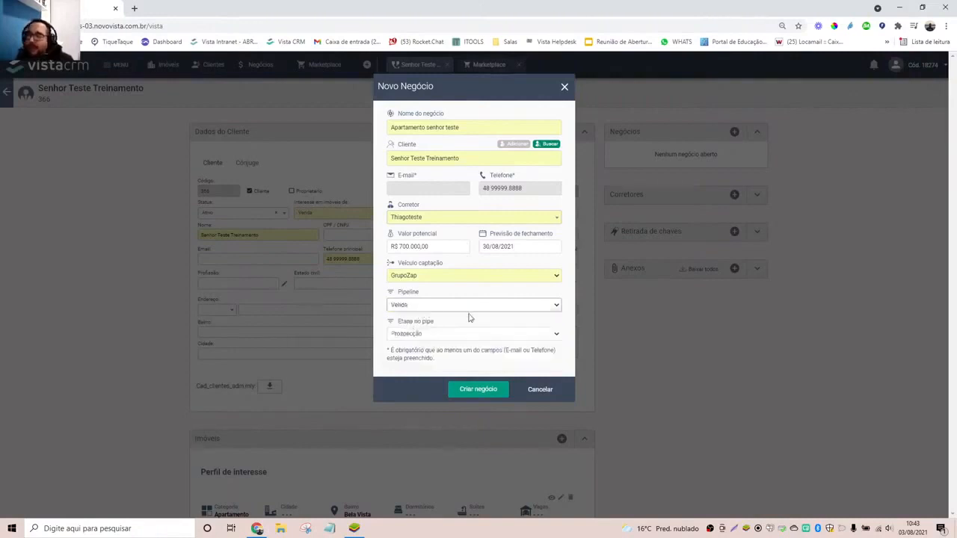
{"action": "left_click", "coordinate": [396, 336]}
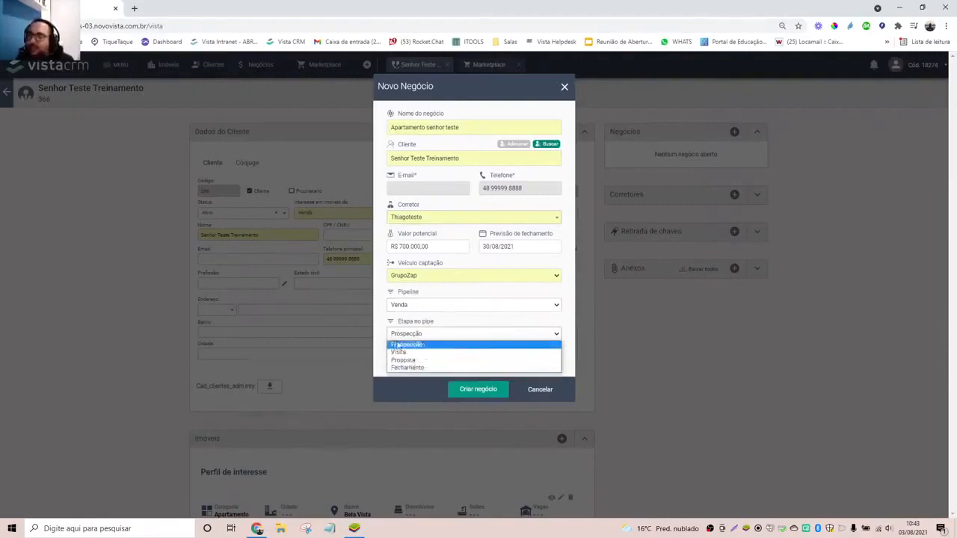
{"action": "left_click", "coordinate": [394, 345]}
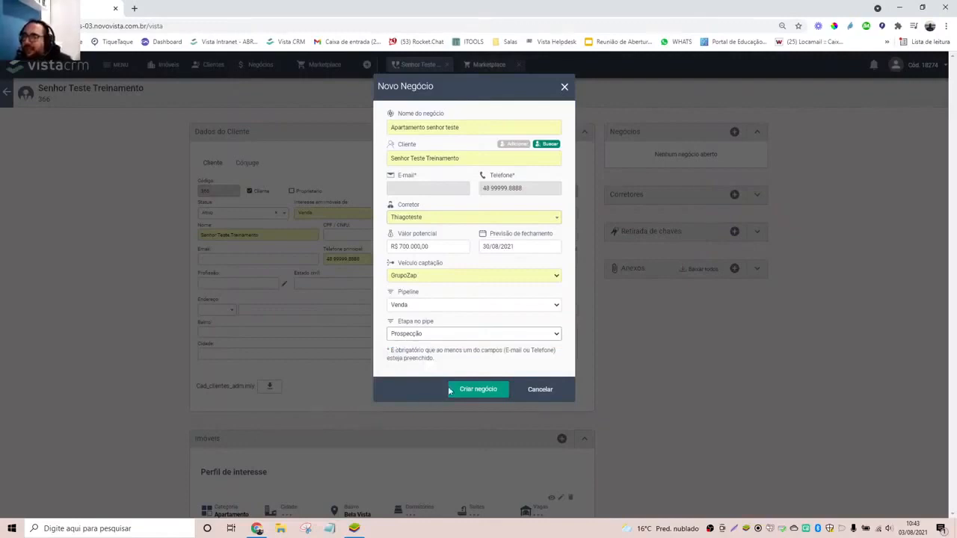
Create the deal and import the client's saved property interest profile into it
{"action": "left_click", "coordinate": [471, 390]}
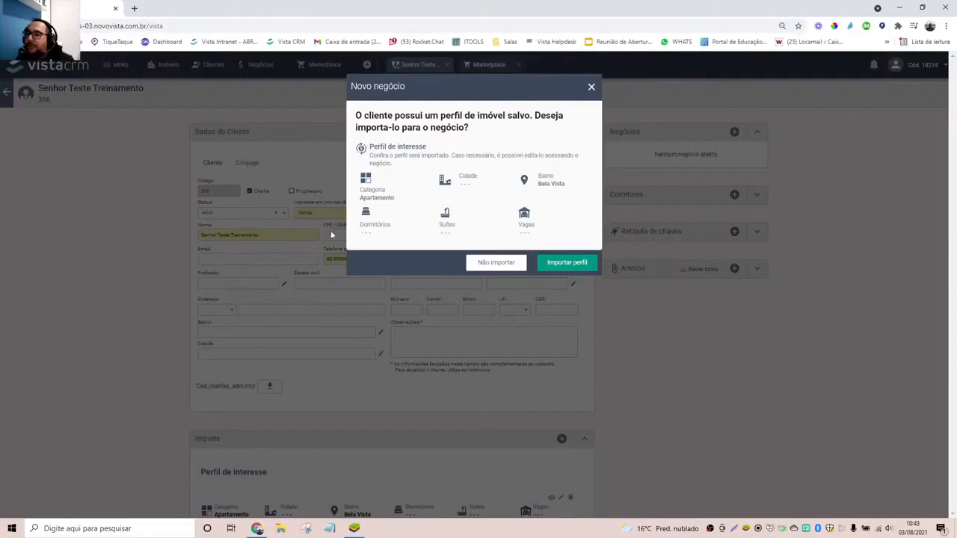
{"action": "left_click", "coordinate": [566, 265]}
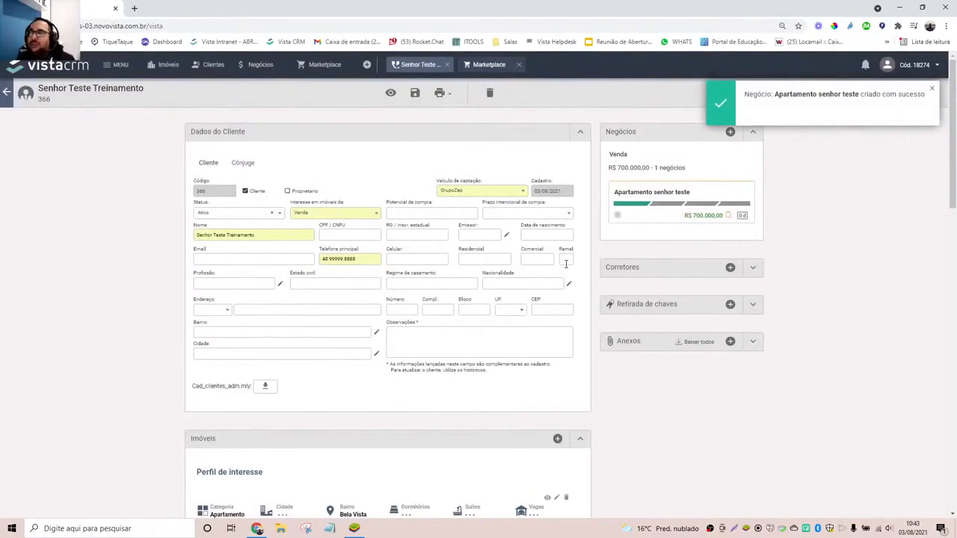
{"action": "scroll", "coordinate": [368, 299], "scroll_direction": "down", "scroll_amount": 5}
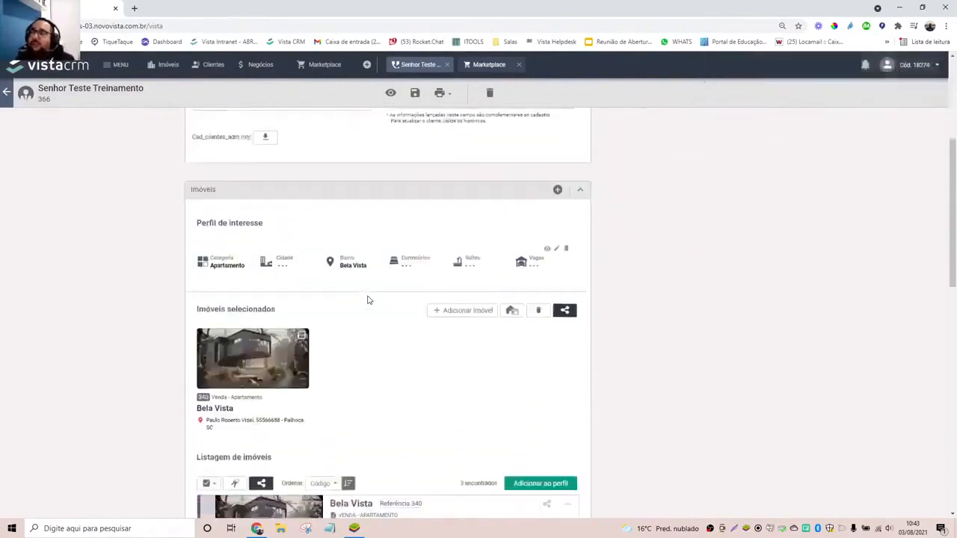
Close the client's record to return to the deals pipeline
{"action": "scroll", "coordinate": [221, 269], "scroll_direction": "up", "scroll_amount": 3}
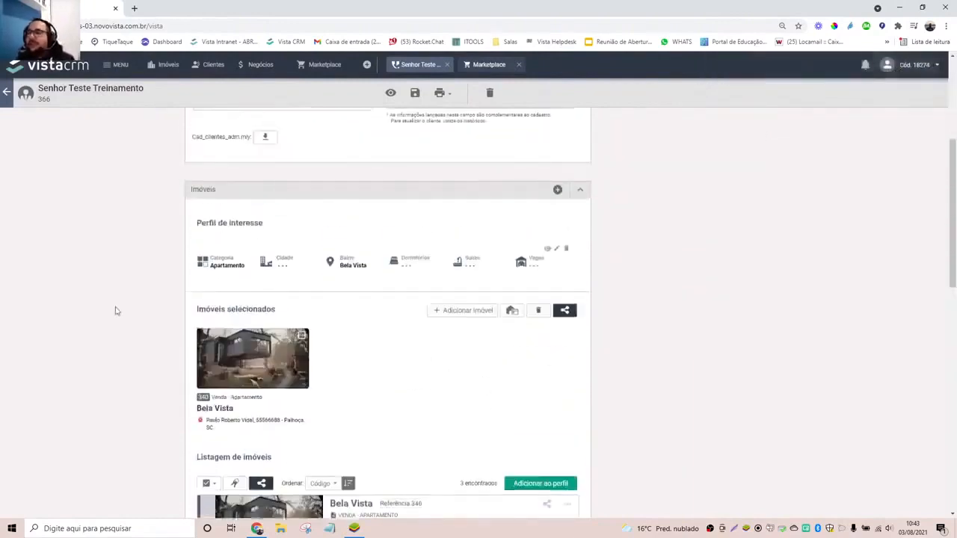
{"action": "scroll", "coordinate": [546, 426], "scroll_direction": "up", "scroll_amount": 3}
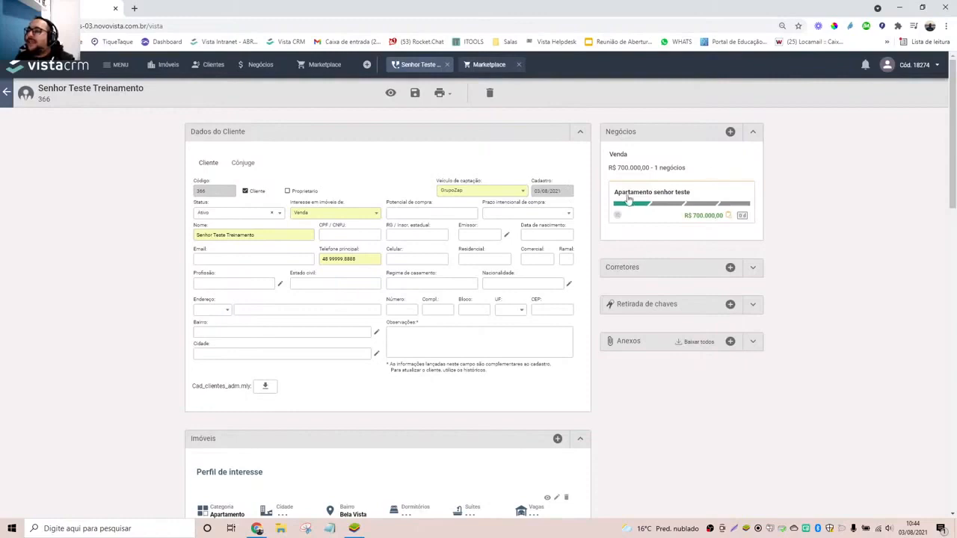
{"action": "left_click", "coordinate": [447, 65]}
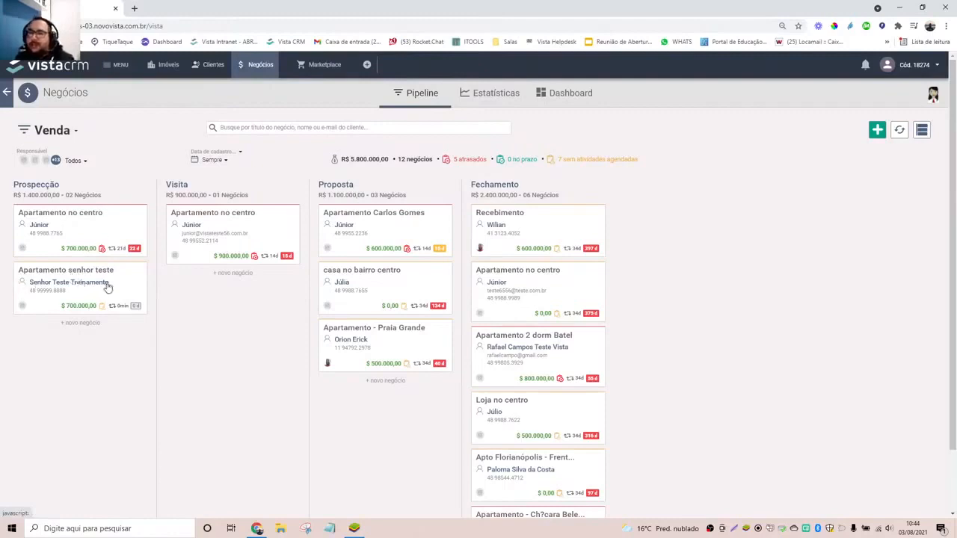
View the Captação pipeline and switch back to the Venda pipeline
{"action": "left_click", "coordinate": [76, 137]}
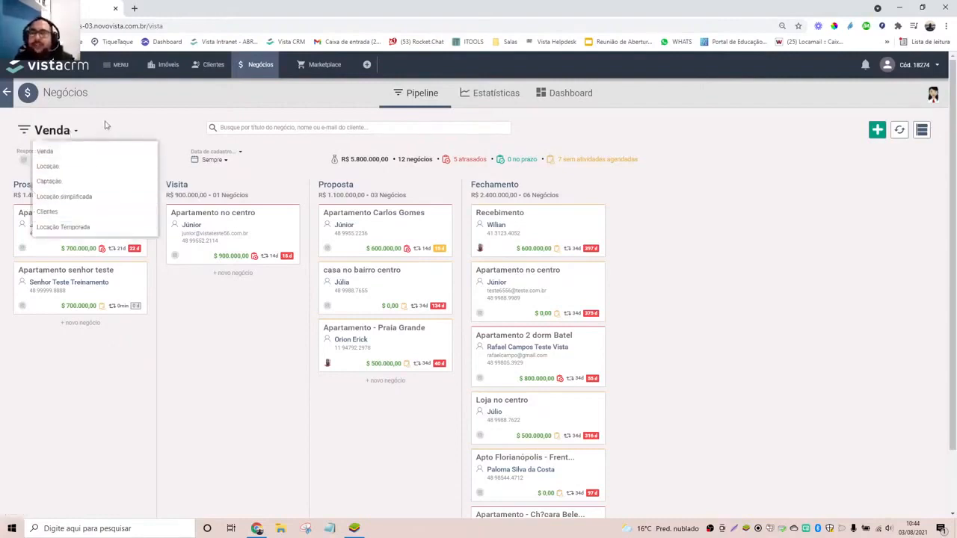
{"action": "left_click", "coordinate": [68, 181]}
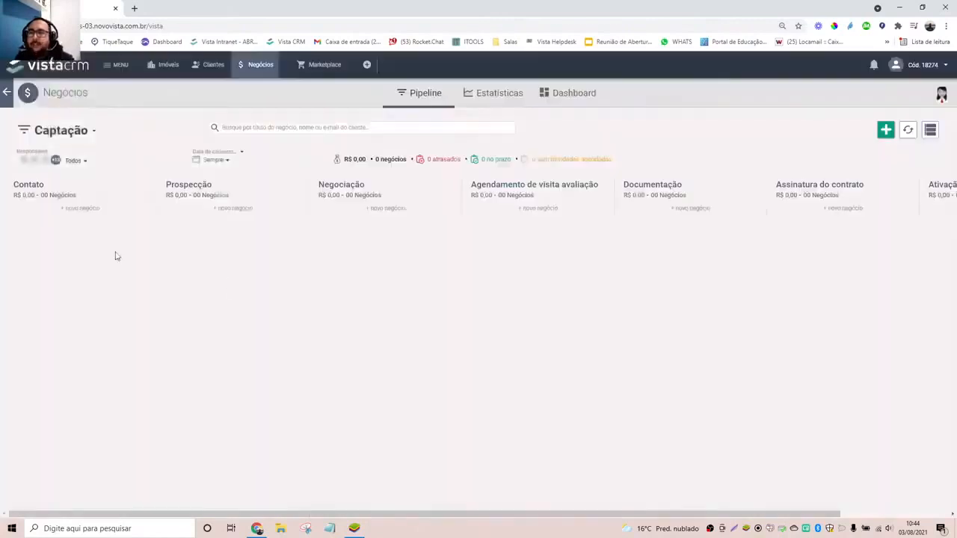
{"action": "left_click", "coordinate": [84, 132]}
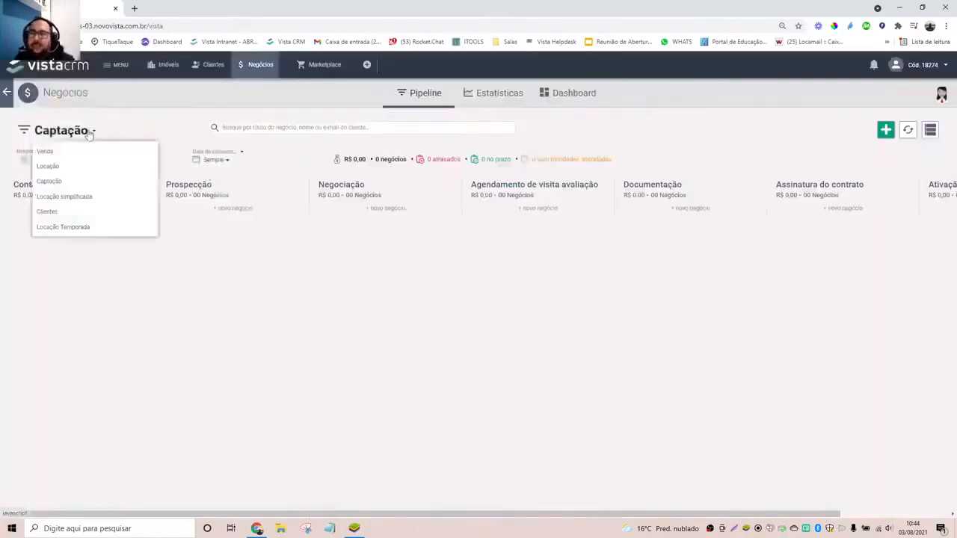
{"action": "left_click", "coordinate": [89, 133]}
{"action": "left_click", "coordinate": [90, 132]}
{"action": "left_click", "coordinate": [45, 151]}
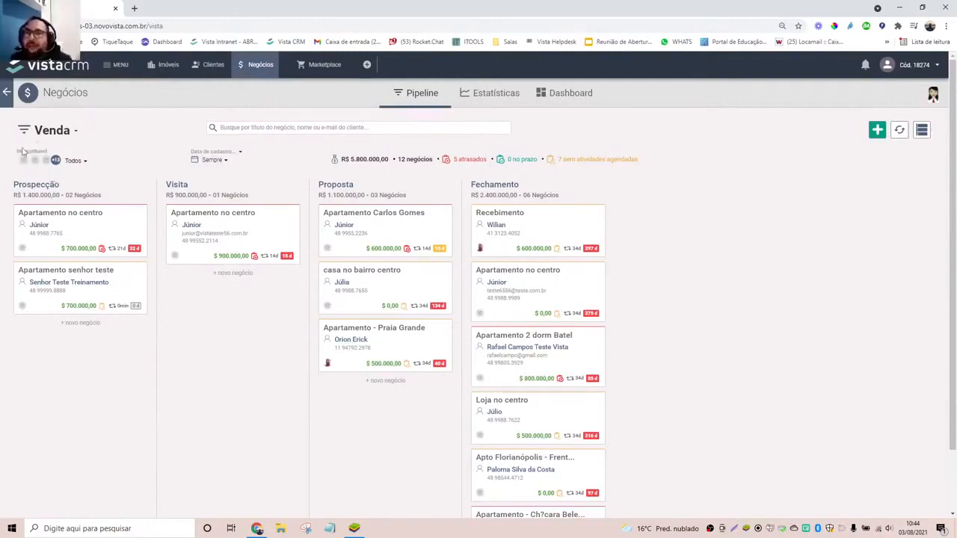
Examine the pipeline's filter options for responsible brokers or teams and for registration date without applying any filter
{"action": "left_click", "coordinate": [78, 163]}
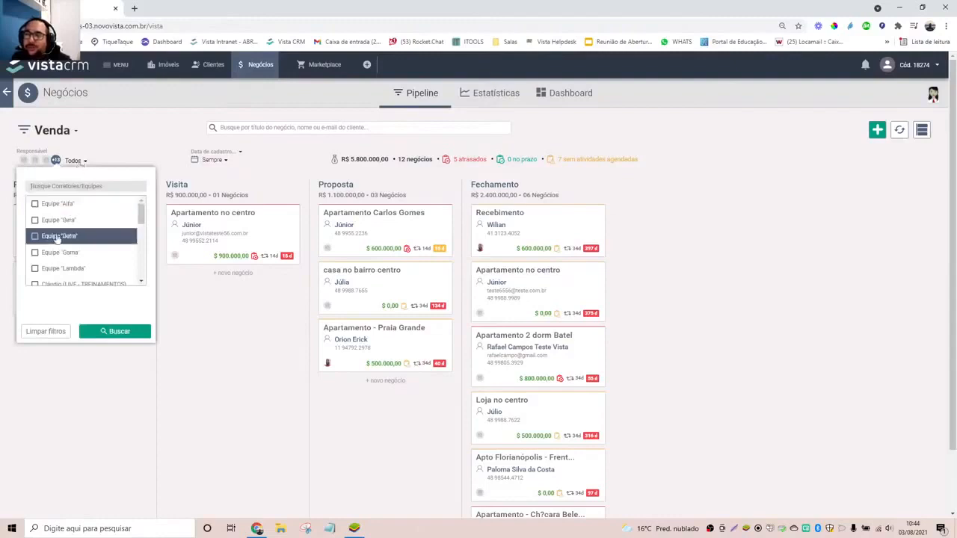
{"action": "scroll", "coordinate": [60, 238], "scroll_direction": "down", "scroll_amount": 3}
{"action": "scroll", "coordinate": [60, 237], "scroll_direction": "down", "scroll_amount": 2}
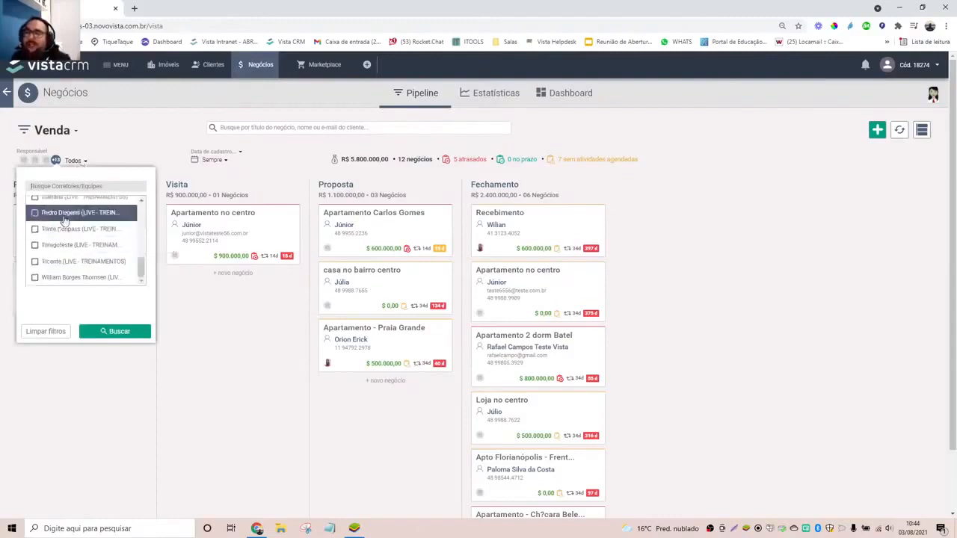
{"action": "left_click", "coordinate": [130, 139]}
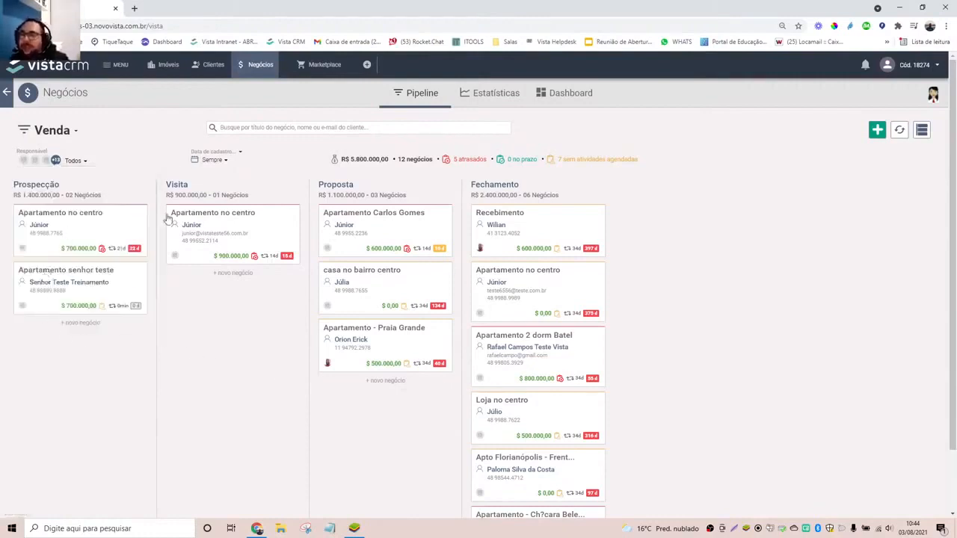
{"action": "left_click", "coordinate": [223, 161]}
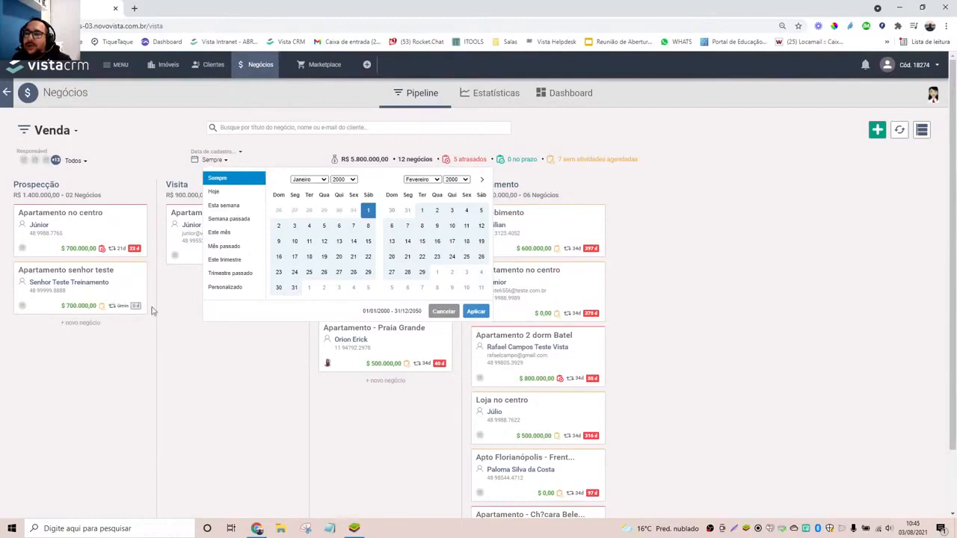
{"action": "left_click", "coordinate": [282, 148]}
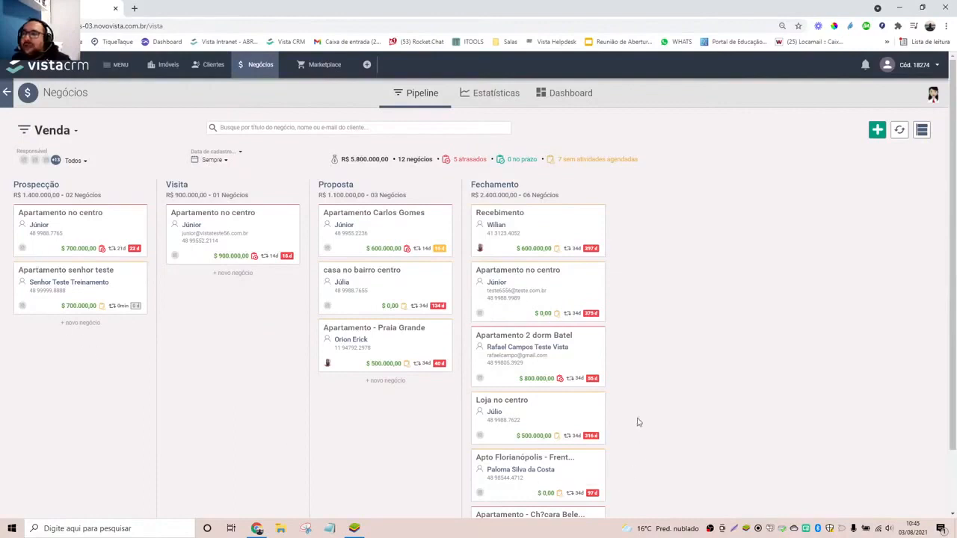
Examine the Venda pipeline's overdue, on-time and unscheduled activity indicators and the age markers on the deal cards
{"action": "mouse_move", "coordinate": [110, 253]}
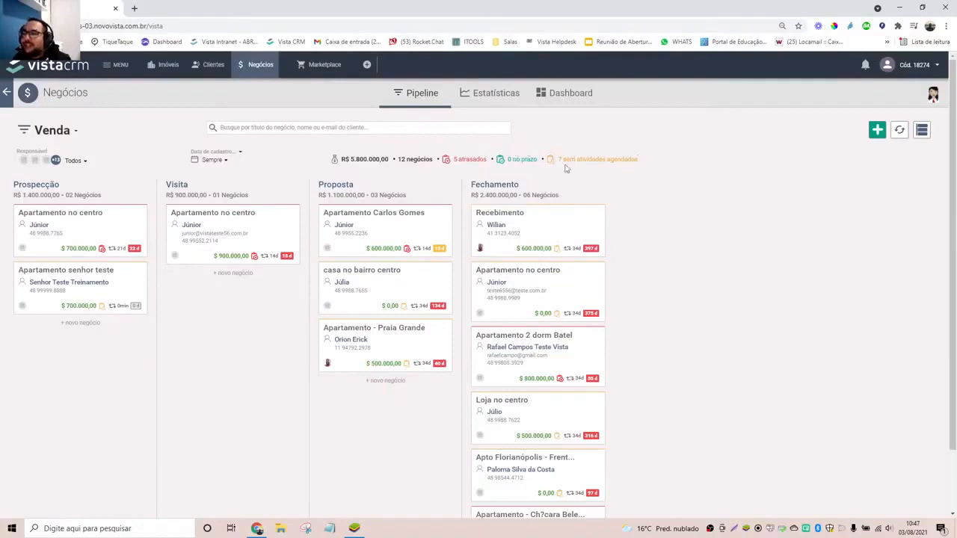
{"action": "triple_click", "coordinate": [643, 161]}
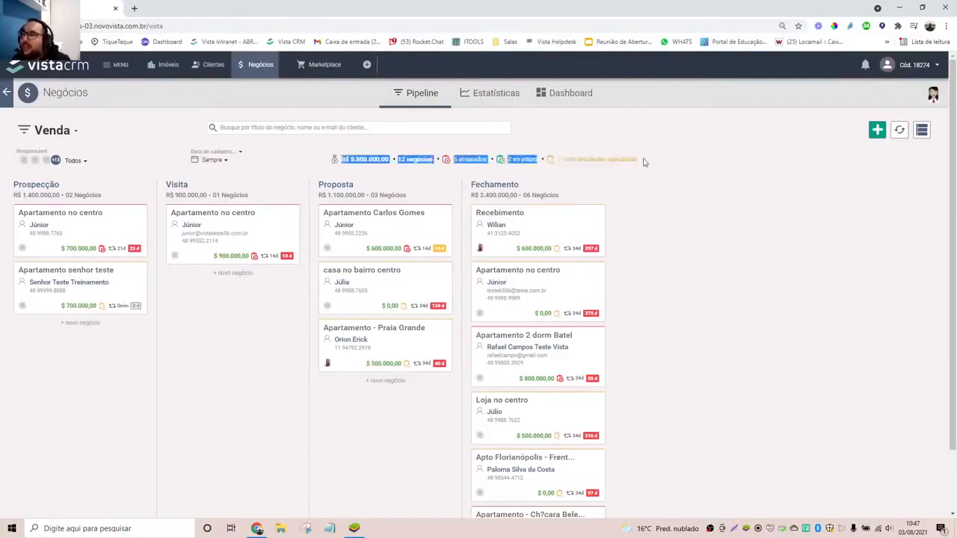
{"action": "left_click_drag", "start_coordinate": [644, 163], "coordinate": [635, 161]}
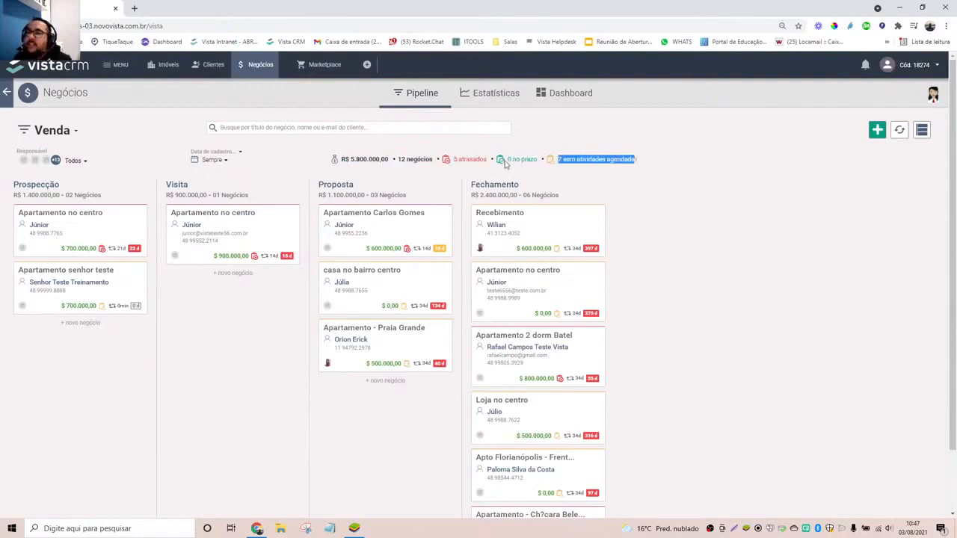
{"action": "left_click_drag", "start_coordinate": [506, 161], "coordinate": [555, 169]}
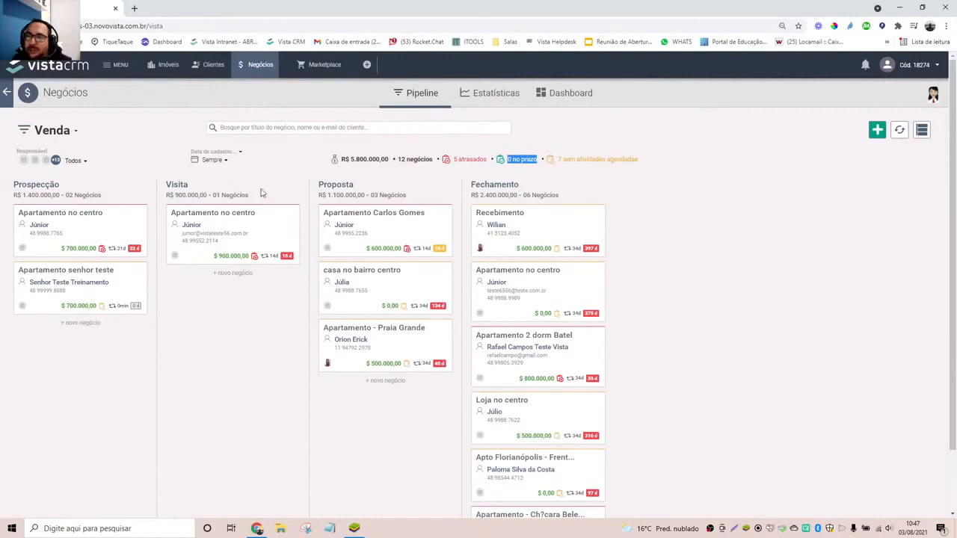
{"action": "mouse_move", "coordinate": [113, 309]}
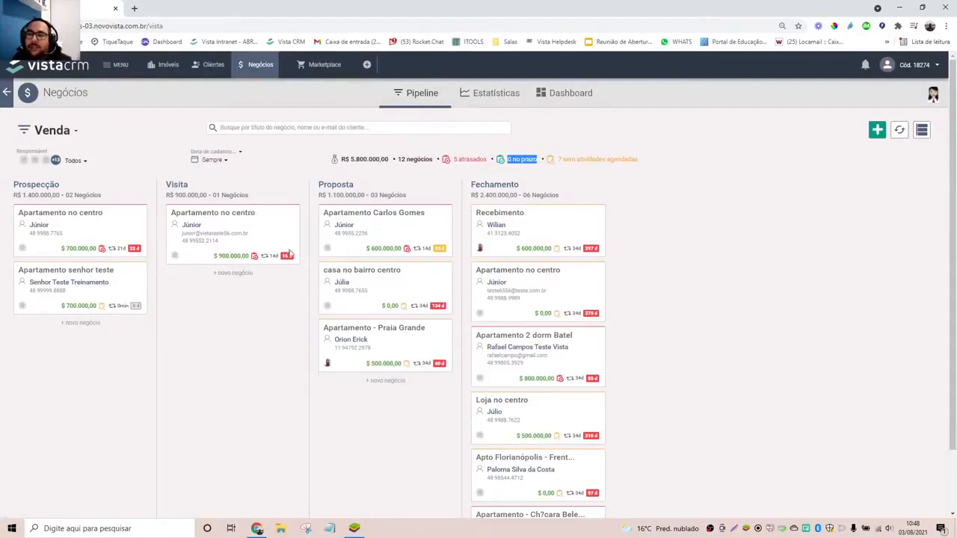
{"action": "mouse_move", "coordinate": [288, 255]}
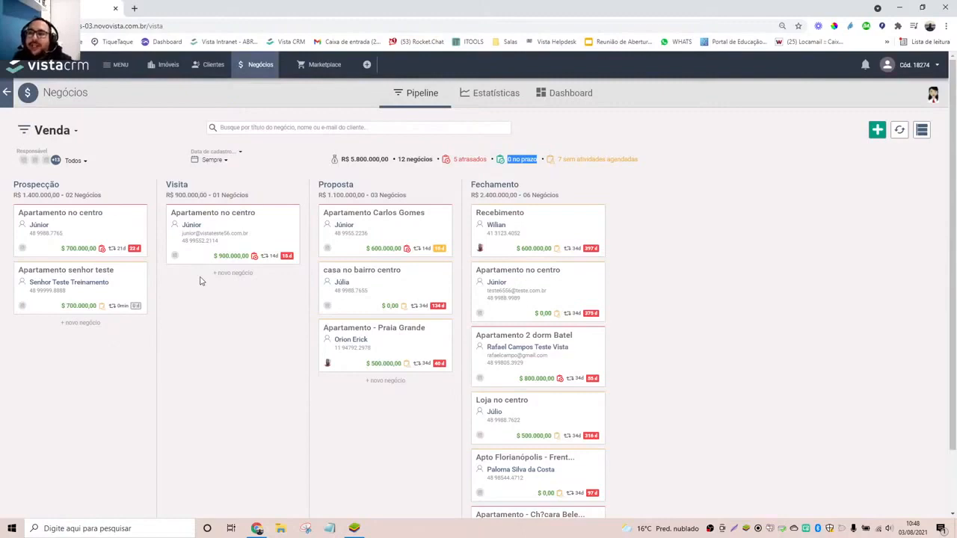
Open the client's R$ 700.000,00 test deal in the Prospecção stage and expand its activities, details and properties sections
{"action": "left_click", "coordinate": [76, 277]}
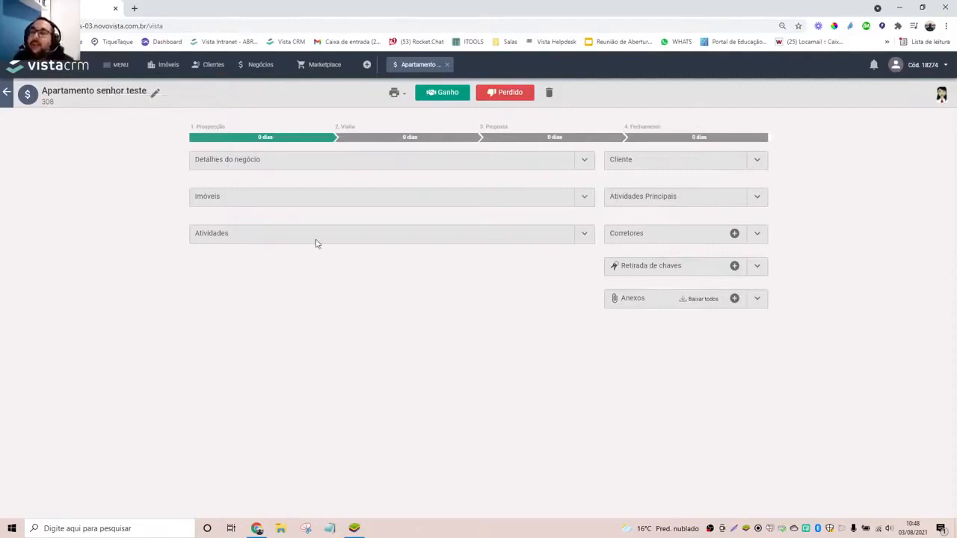
{"action": "left_click", "coordinate": [585, 233]}
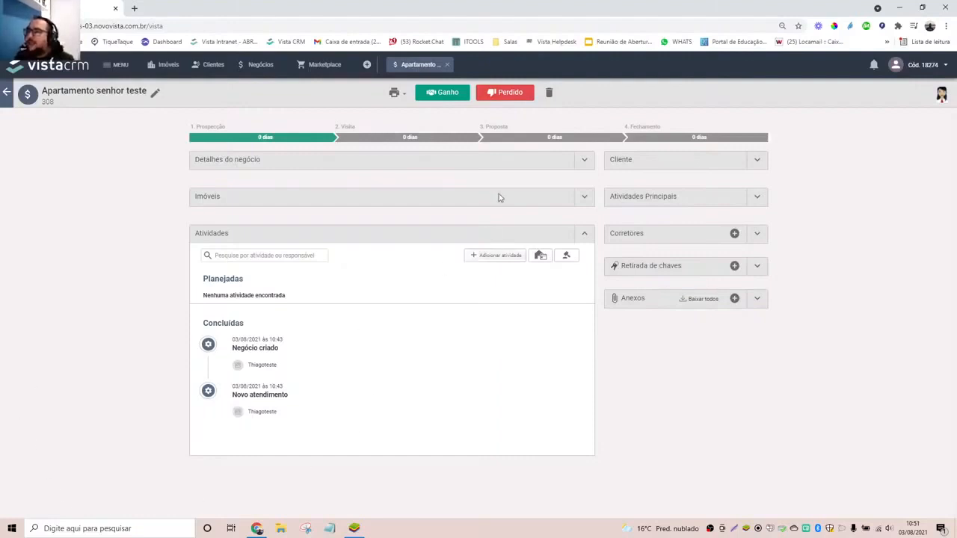
{"action": "left_click", "coordinate": [585, 162]}
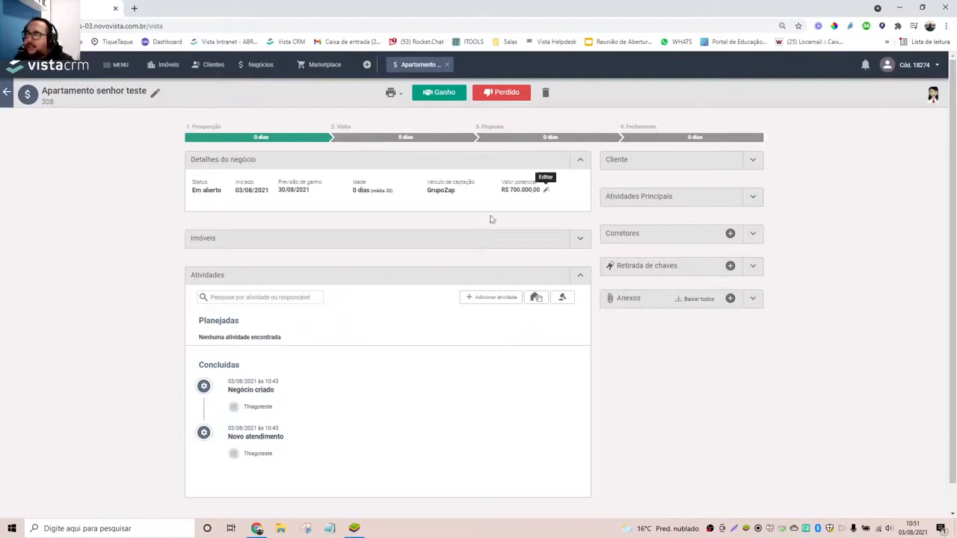
{"action": "left_click", "coordinate": [580, 243]}
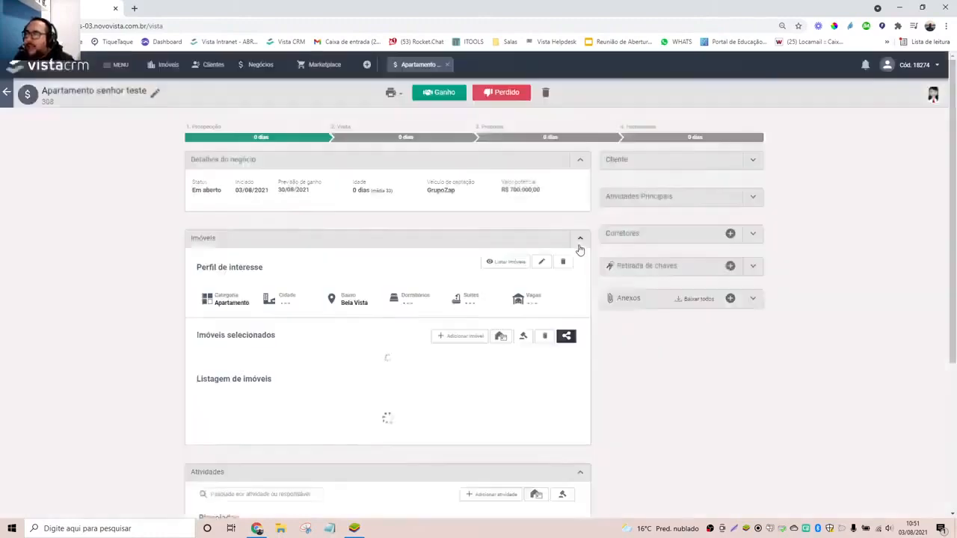
Add the Bela Vista apartment with reference 340 to the deal's selected properties
{"action": "scroll", "coordinate": [27, 311], "scroll_direction": "down", "scroll_amount": 3}
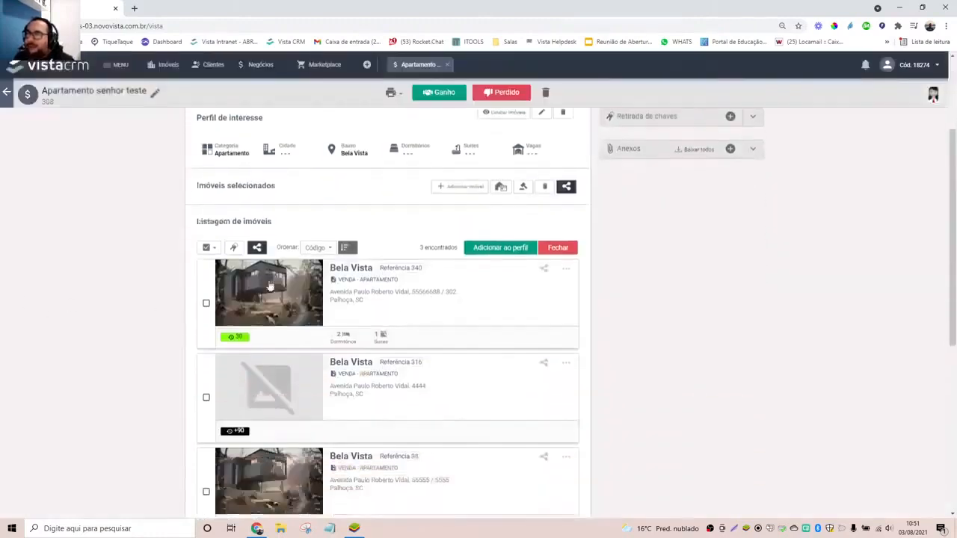
{"action": "scroll", "coordinate": [333, 275], "scroll_direction": "up", "scroll_amount": 2}
{"action": "scroll", "coordinate": [332, 275], "scroll_direction": "down", "scroll_amount": 3}
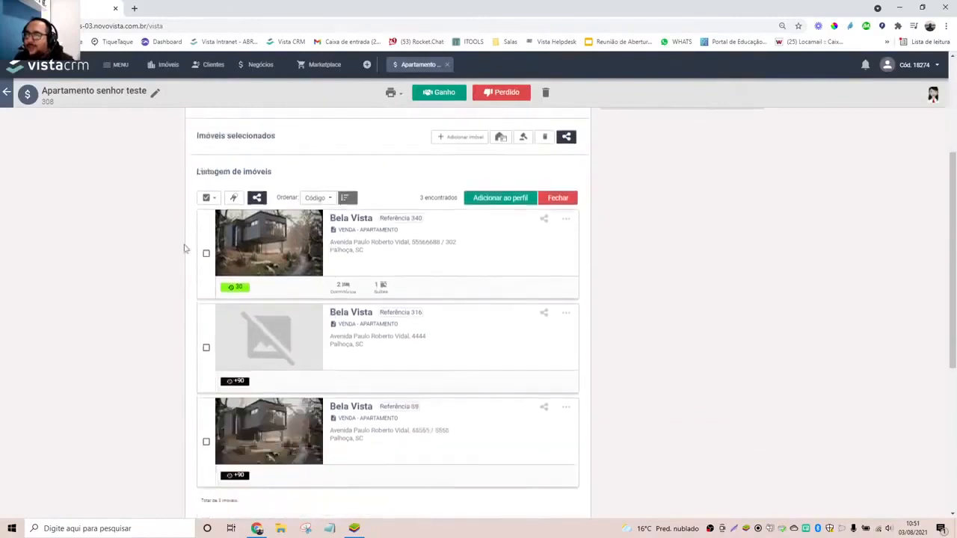
{"action": "left_click", "coordinate": [206, 254]}
{"action": "scroll", "coordinate": [523, 285], "scroll_direction": "up", "scroll_amount": 2}
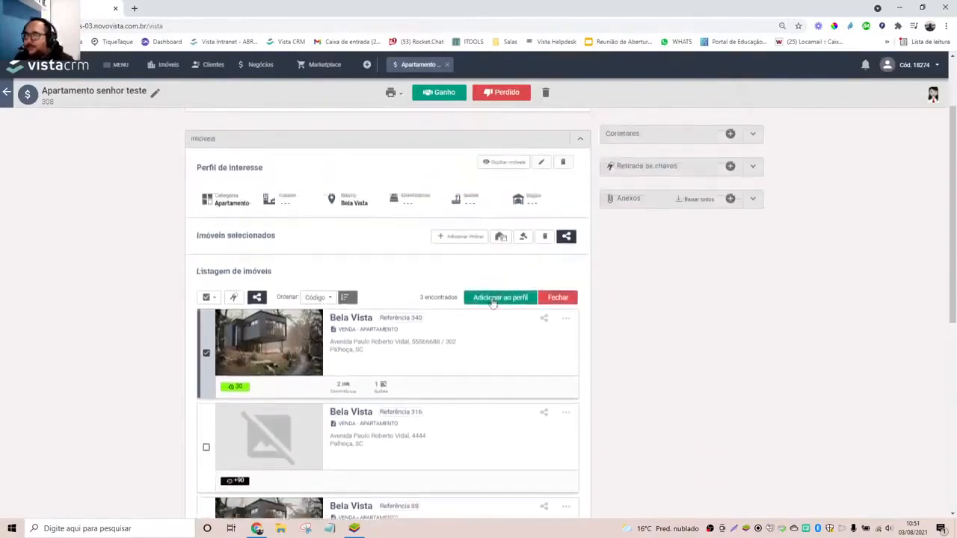
{"action": "left_click", "coordinate": [492, 299]}
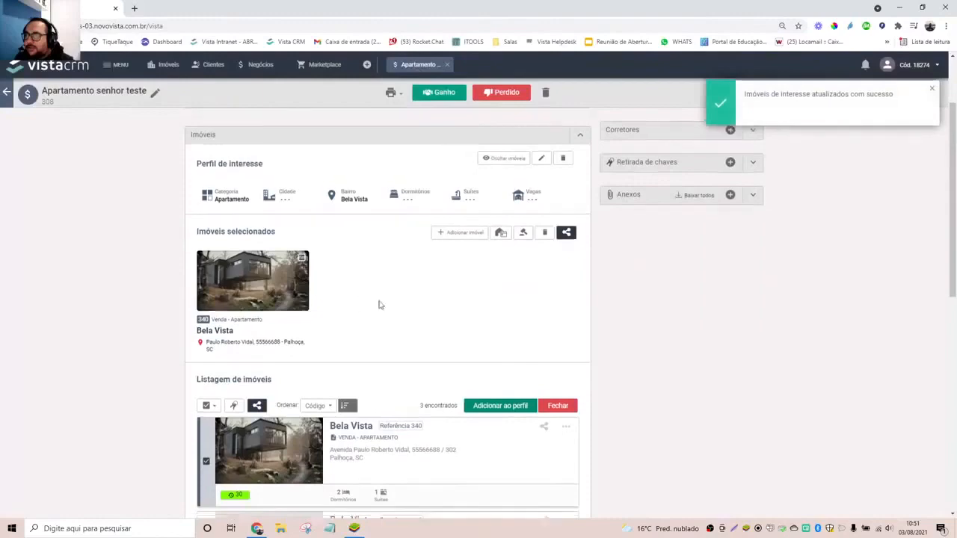
Review the deal's list of matching properties and its planned and completed activities
{"action": "scroll", "coordinate": [379, 299], "scroll_direction": "down", "scroll_amount": 10}
{"action": "scroll", "coordinate": [379, 299], "scroll_direction": "up", "scroll_amount": 4}
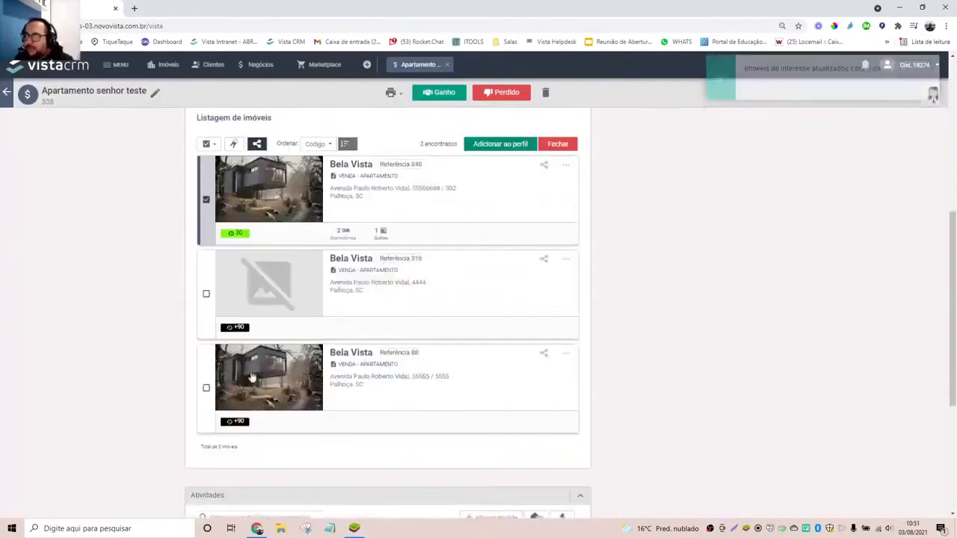
{"action": "scroll", "coordinate": [198, 420], "scroll_direction": "down", "scroll_amount": 4}
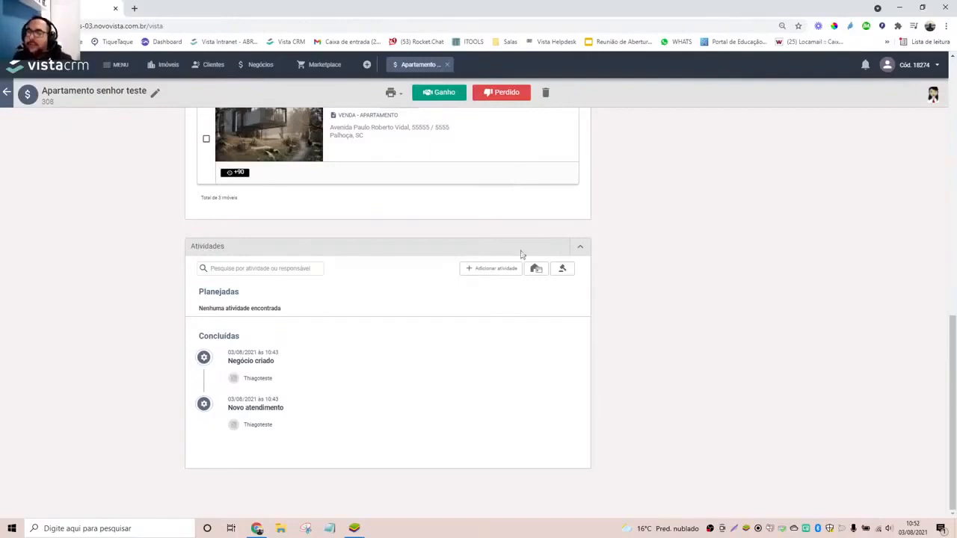
{"action": "scroll", "coordinate": [534, 272], "scroll_direction": "up", "scroll_amount": 7}
{"action": "scroll", "coordinate": [534, 272], "scroll_direction": "down", "scroll_amount": 7}
{"action": "scroll", "coordinate": [533, 272], "scroll_direction": "up", "scroll_amount": 1}
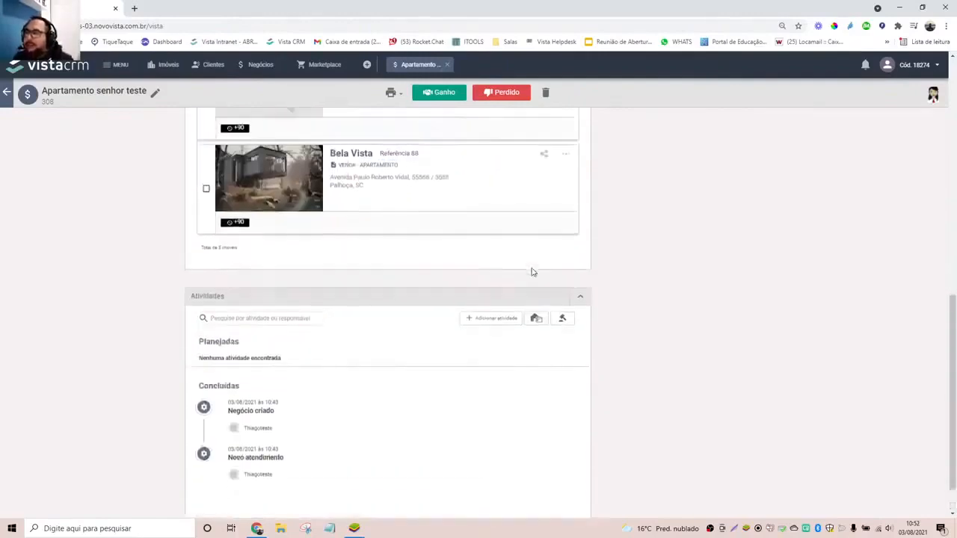
Start a visit to selected property 340, setting its date to 04/08/2021, time to 12:00 and duration to 30 minutes
{"action": "scroll", "coordinate": [532, 272], "scroll_direction": "up", "scroll_amount": 5}
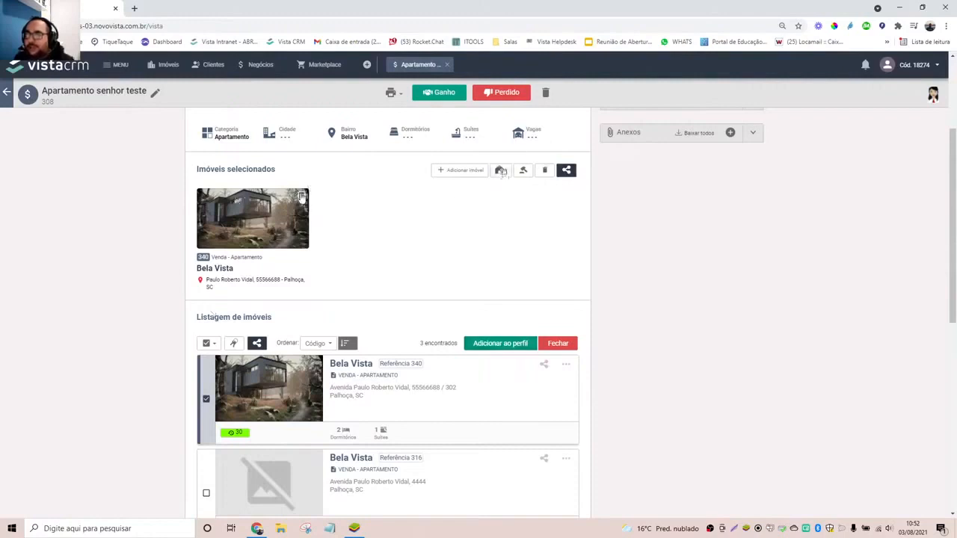
{"action": "scroll", "coordinate": [498, 266], "scroll_direction": "up", "scroll_amount": 2}
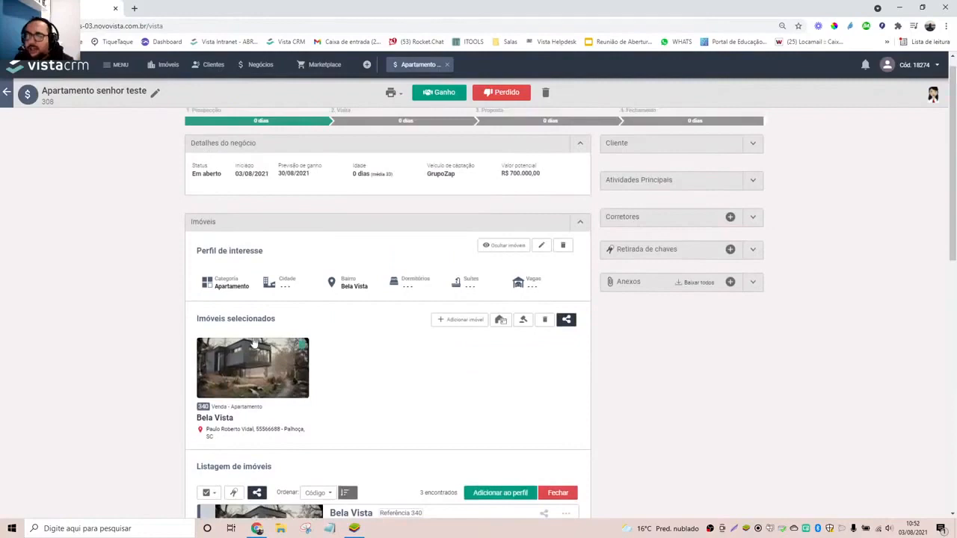
{"action": "left_click", "coordinate": [503, 322]}
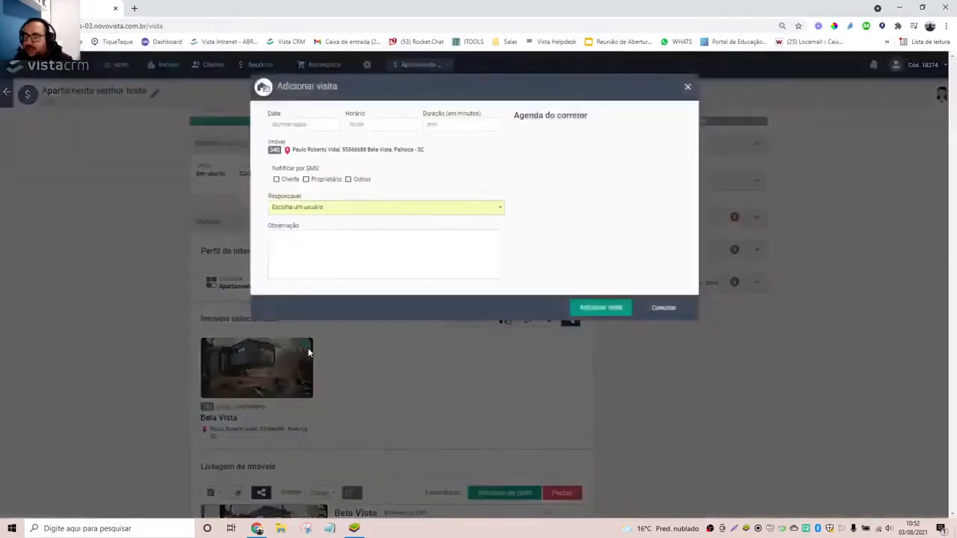
{"action": "left_click", "coordinate": [293, 128]}
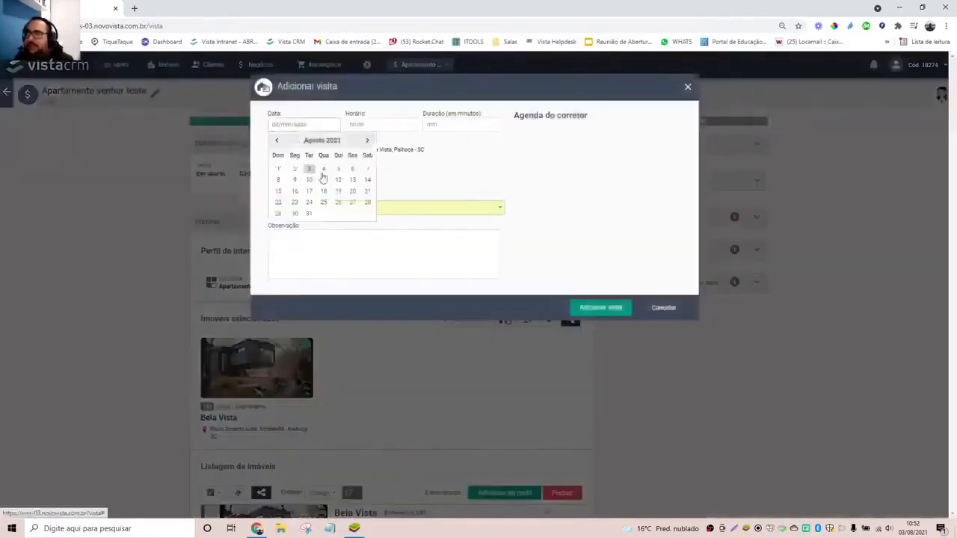
{"action": "left_click", "coordinate": [325, 172]}
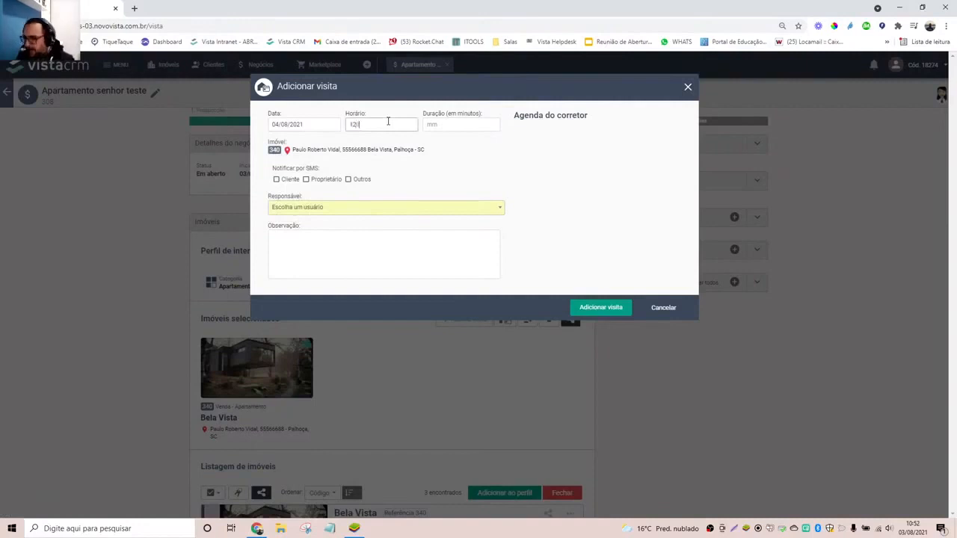
{"action": "left_click", "coordinate": [459, 127]}
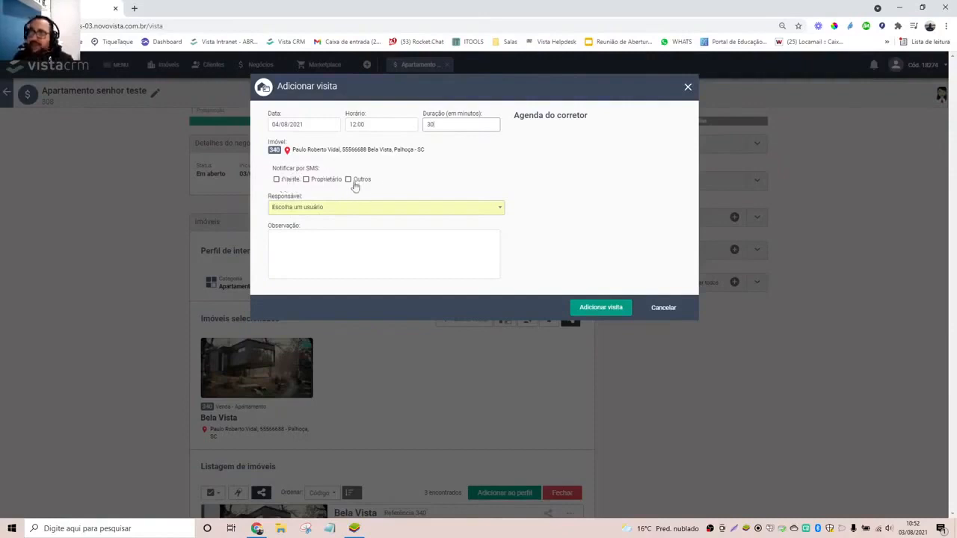
Assign the test user as responsible, enter the note "Combinei de encontrar clienet na padaria da esquina" and add the visit
{"action": "left_click", "coordinate": [499, 211]}
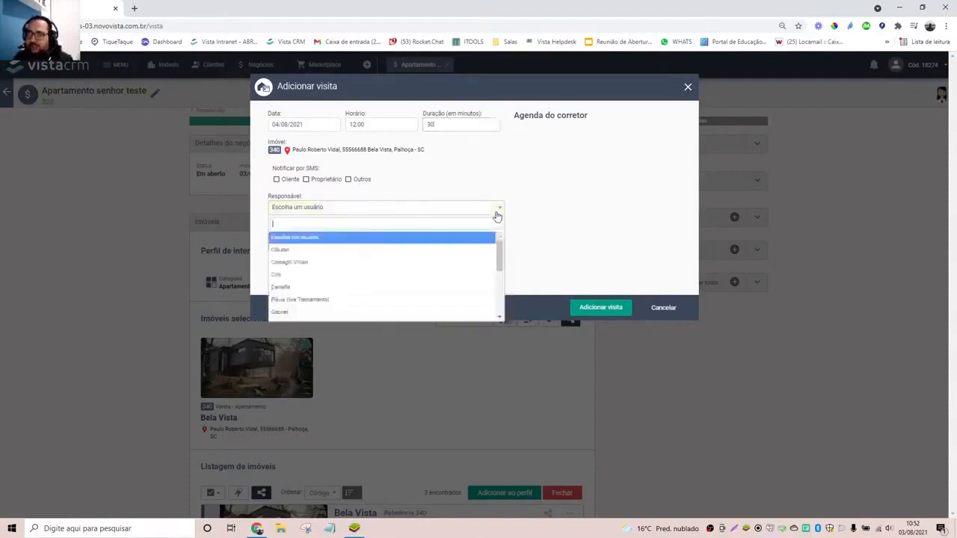
{"action": "scroll", "coordinate": [348, 252], "scroll_direction": "down", "scroll_amount": 5}
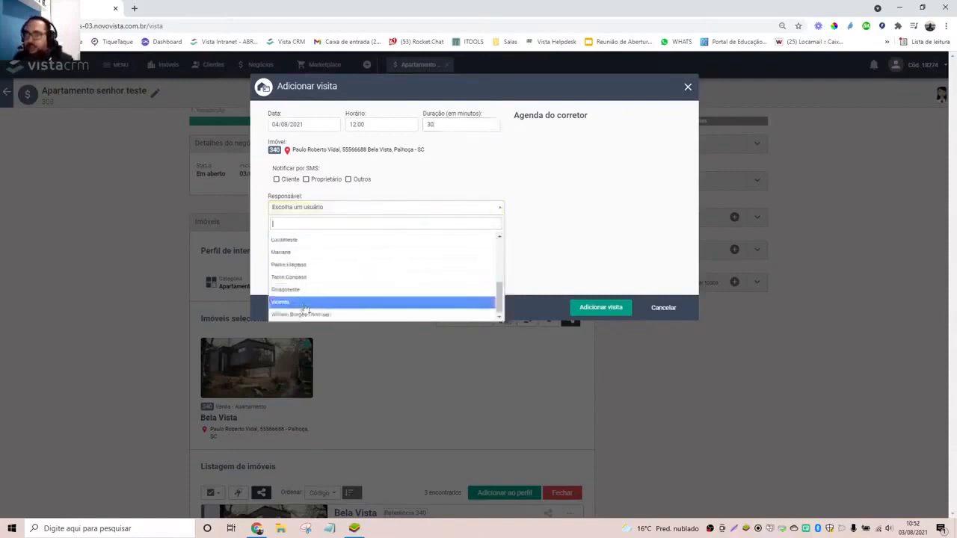
{"action": "left_click", "coordinate": [299, 290]}
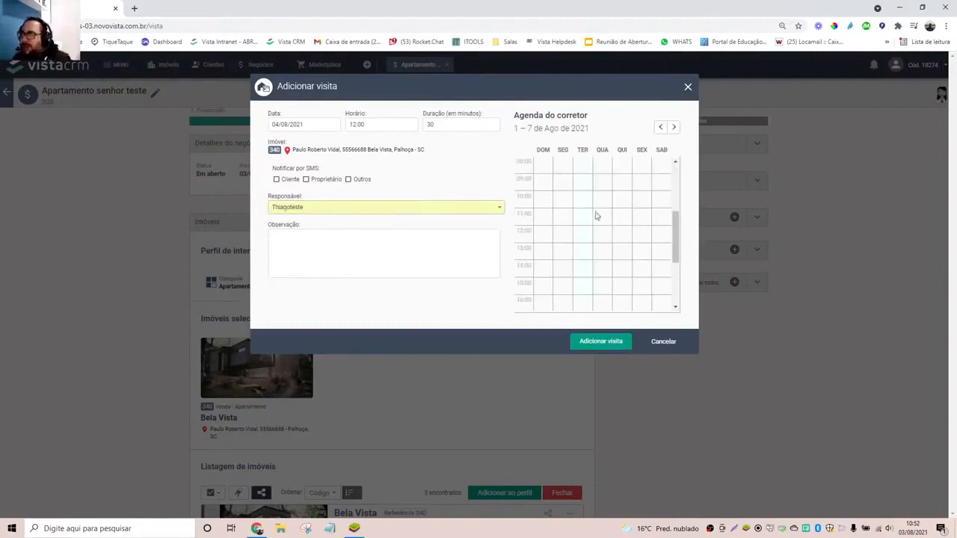
{"action": "left_click", "coordinate": [349, 249]}
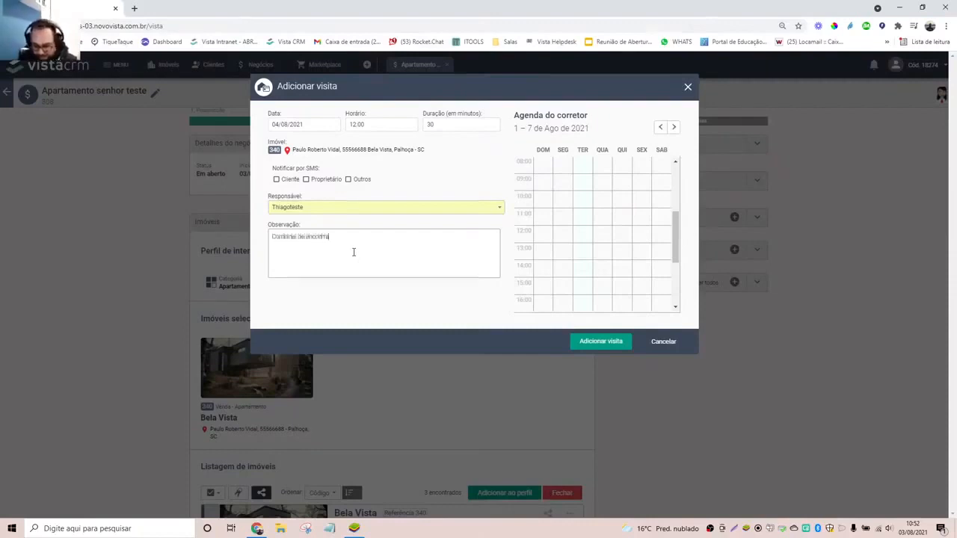
{"action": "type", "text": "r clienet na padaria da esquina"}
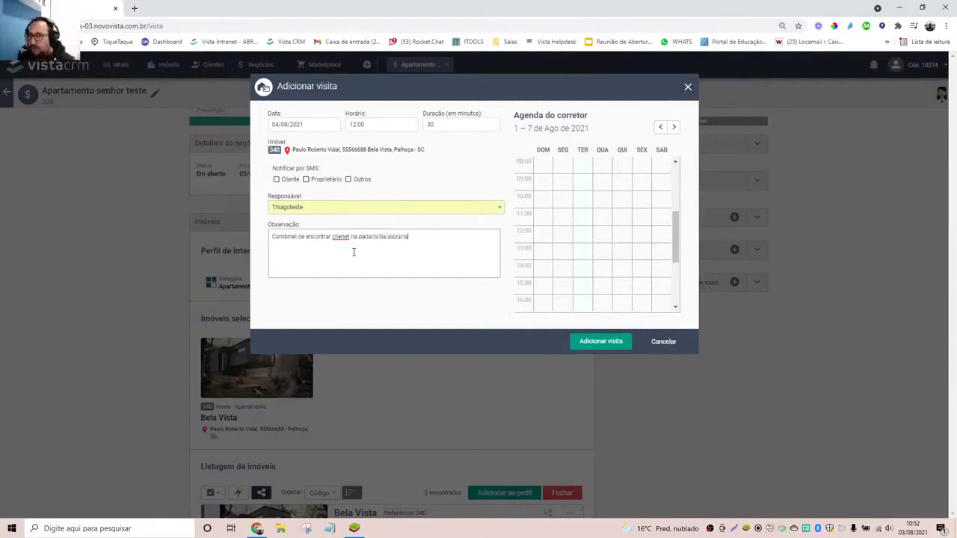
{"action": "left_click", "coordinate": [585, 343]}
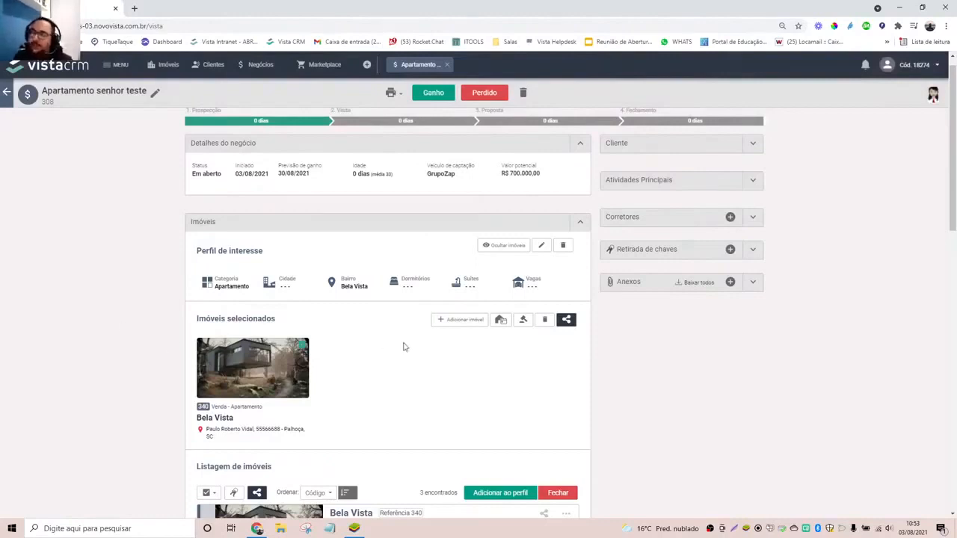
Review the deal's planned visit, its available actions and the list of completed activities
{"action": "scroll", "coordinate": [401, 367], "scroll_direction": "down", "scroll_amount": 8}
{"action": "scroll", "coordinate": [401, 381], "scroll_direction": "down", "scroll_amount": 2}
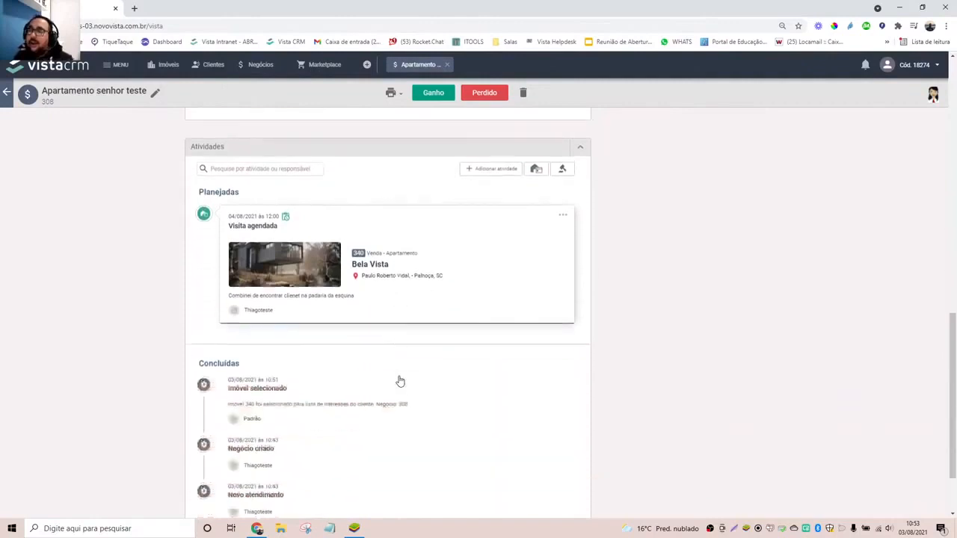
{"action": "scroll", "coordinate": [474, 290], "scroll_direction": "up", "scroll_amount": 5}
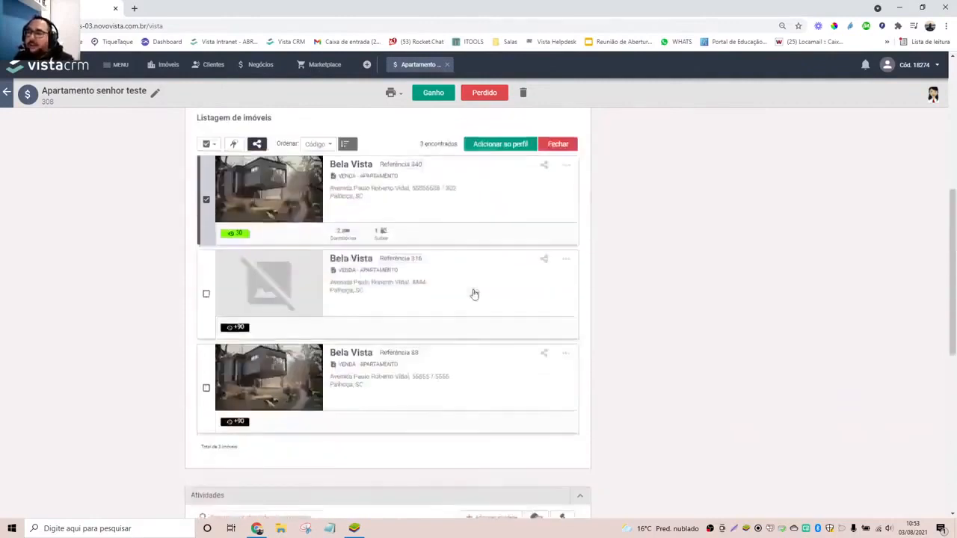
{"action": "scroll", "coordinate": [474, 293], "scroll_direction": "down", "scroll_amount": 4}
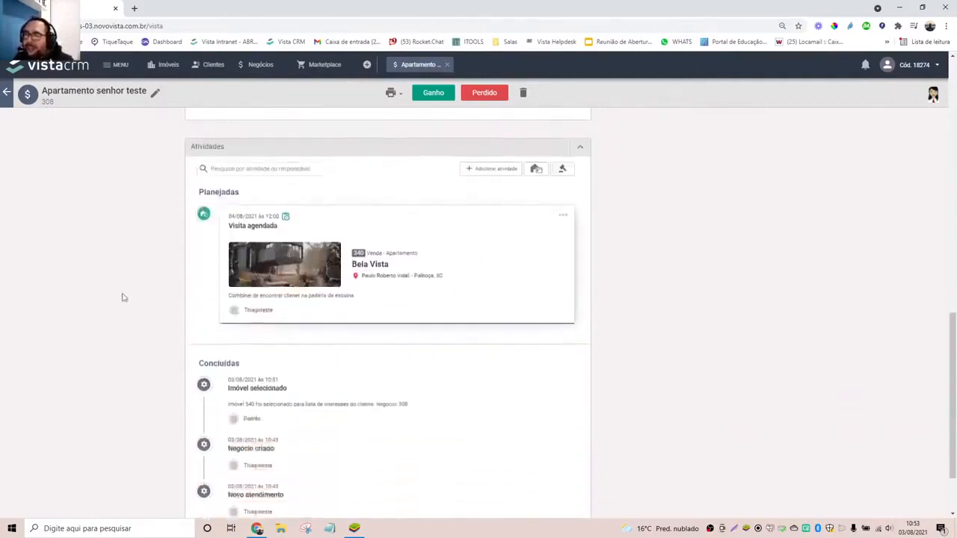
{"action": "scroll", "coordinate": [180, 313], "scroll_direction": "down", "scroll_amount": 1}
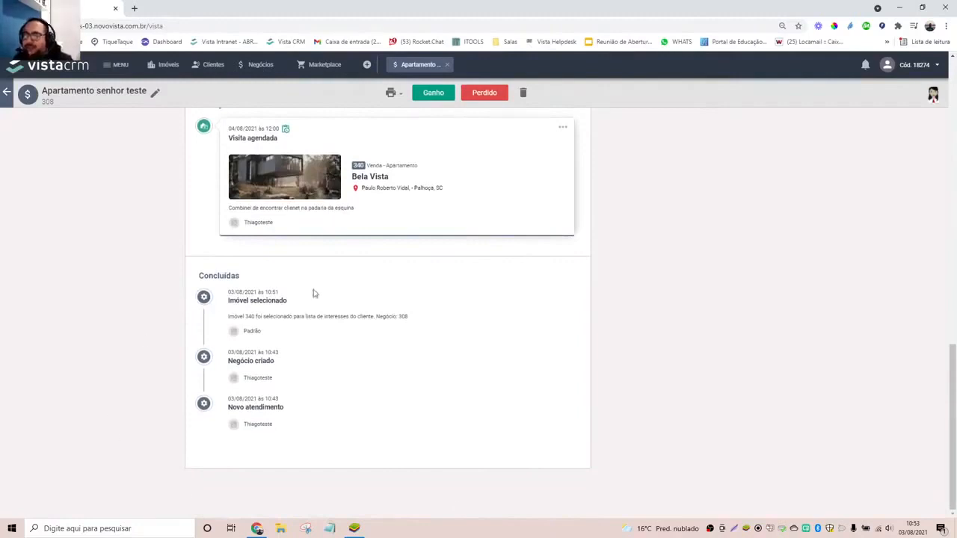
{"action": "scroll", "coordinate": [303, 358], "scroll_direction": "up", "scroll_amount": 2}
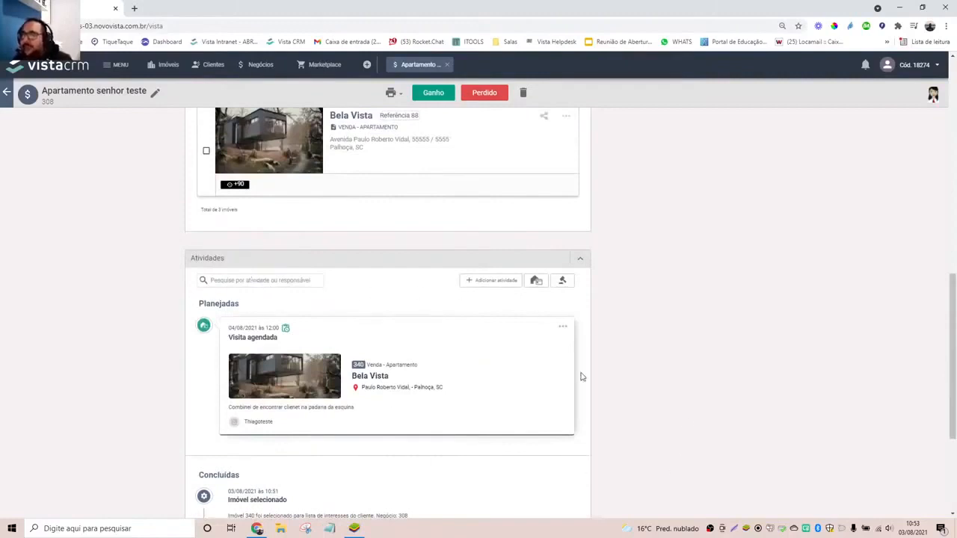
{"action": "left_click", "coordinate": [563, 327]}
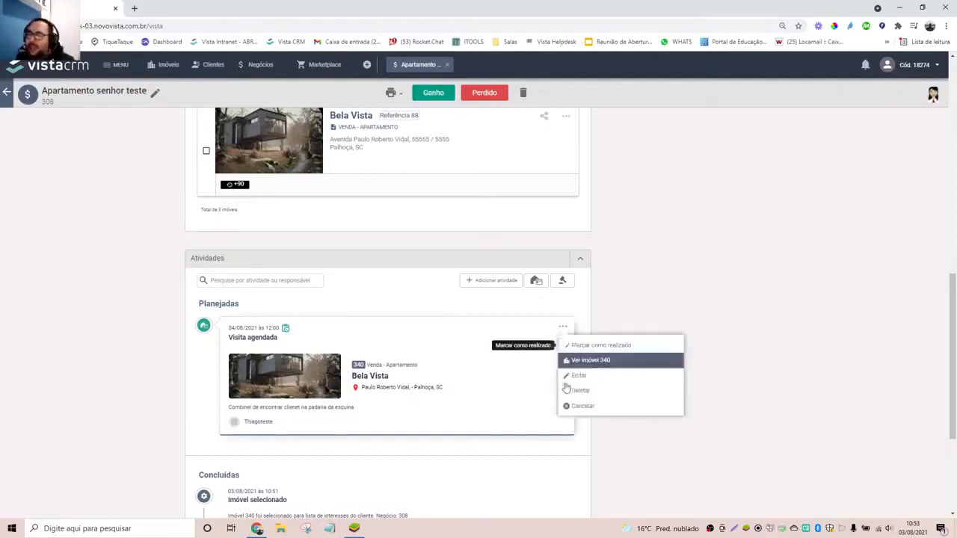
{"action": "left_click", "coordinate": [203, 466]}
{"action": "scroll", "coordinate": [204, 465], "scroll_direction": "down", "scroll_amount": 2}
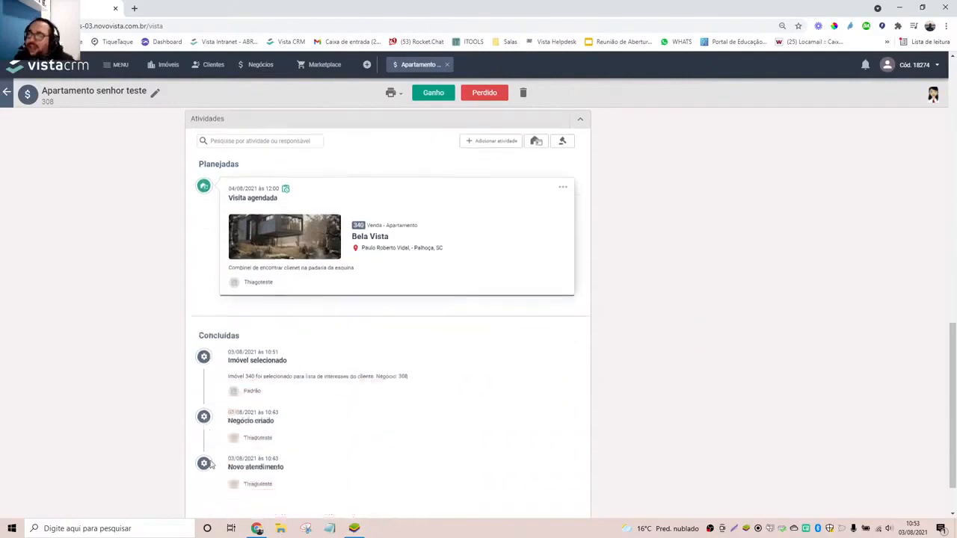
Try to mark the planned visit to property 340 as completed
{"action": "scroll", "coordinate": [283, 459], "scroll_direction": "up", "scroll_amount": 3}
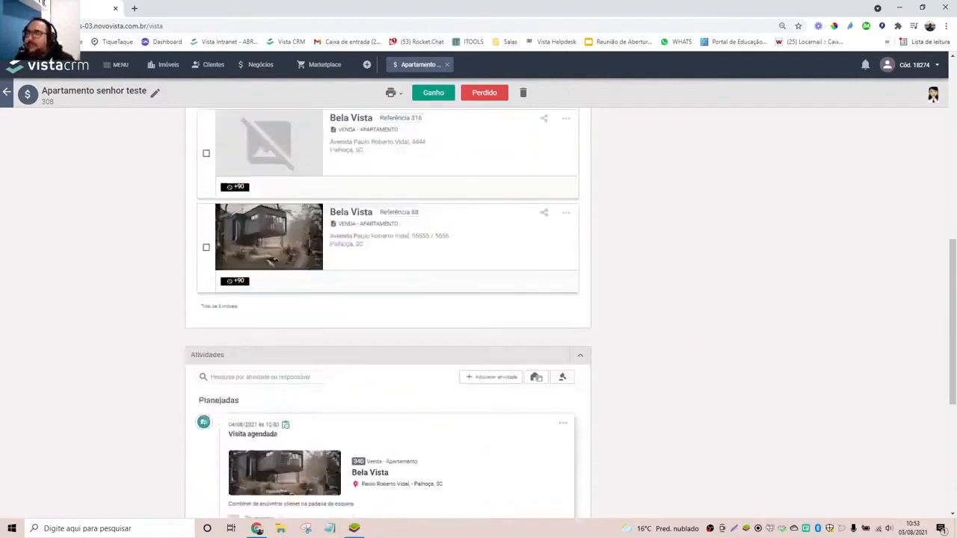
{"action": "left_click", "coordinate": [565, 429]}
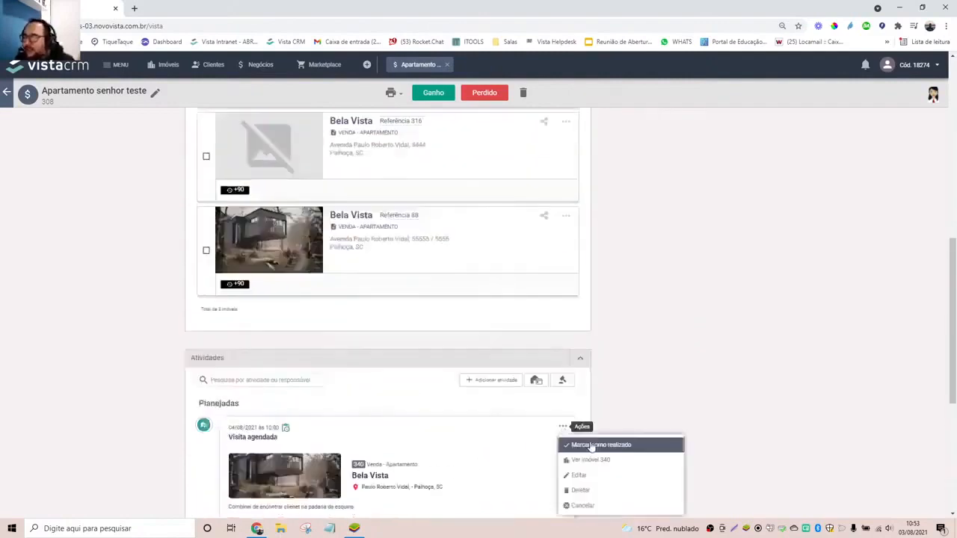
{"action": "left_click", "coordinate": [575, 445]}
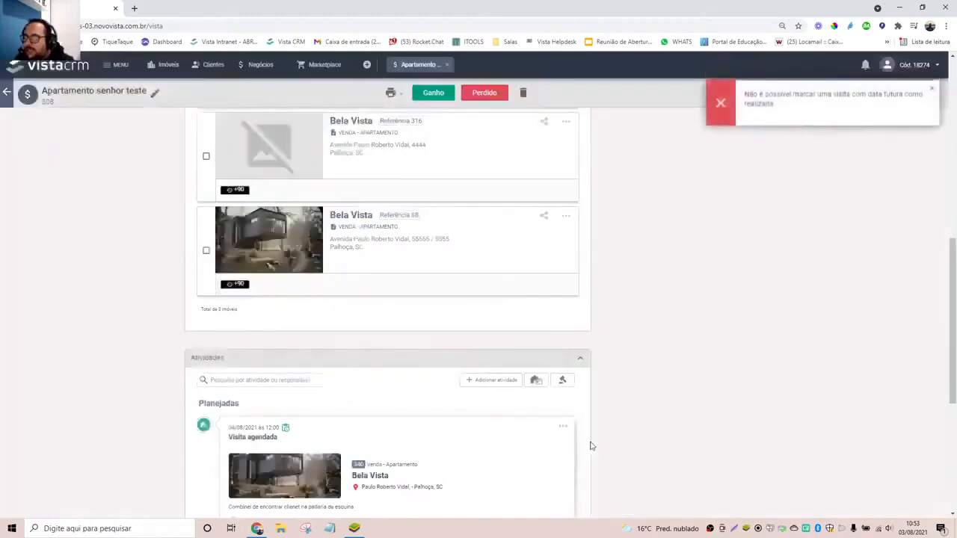
Edit the planned visit to property 340, setting its date to 03/08/2021 and its time to 10:00
{"action": "scroll", "coordinate": [590, 446], "scroll_direction": "down", "scroll_amount": 2}
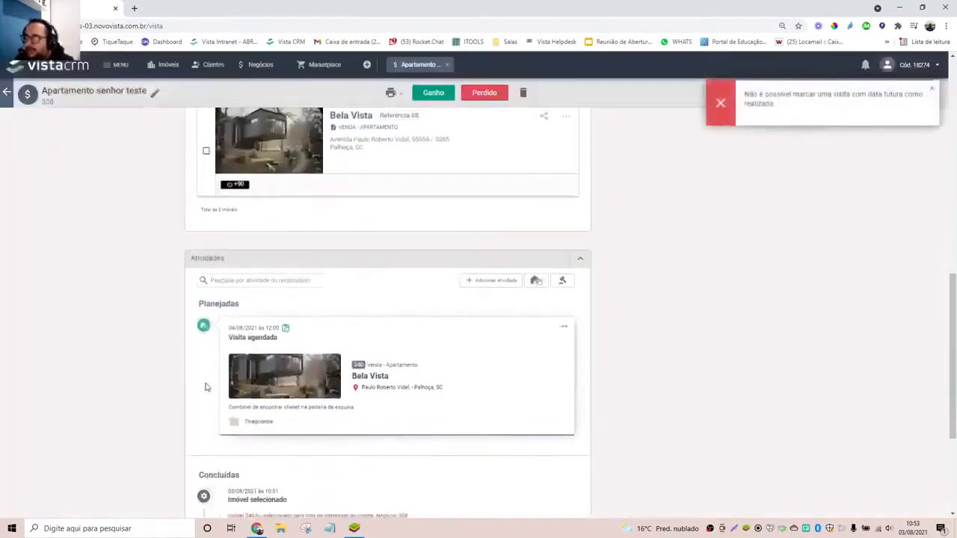
{"action": "left_click", "coordinate": [566, 330]}
{"action": "left_click", "coordinate": [604, 375]}
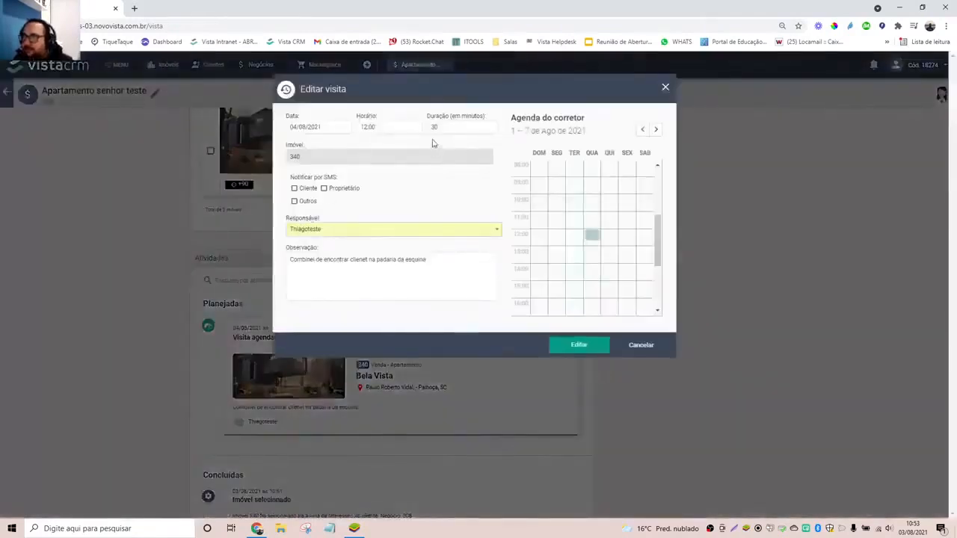
{"action": "left_click", "coordinate": [329, 127]}
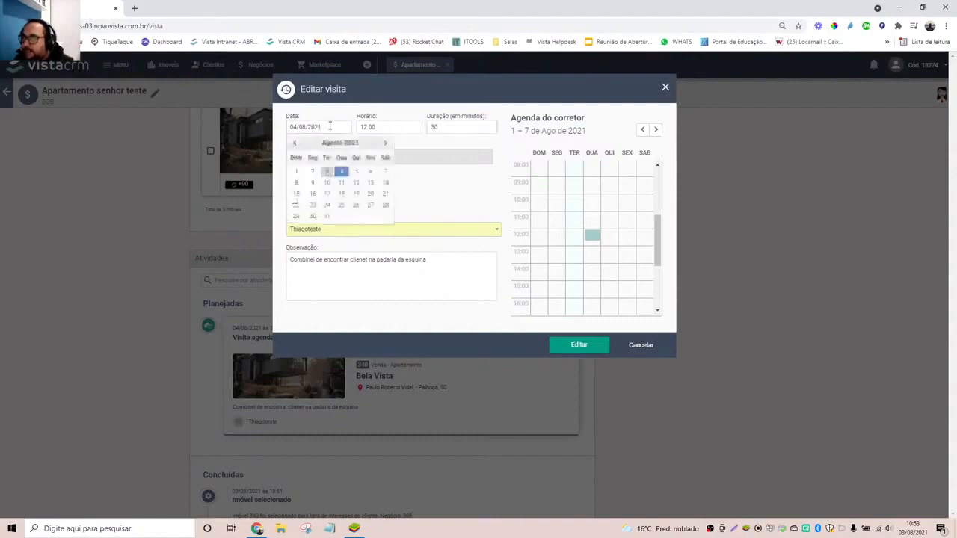
{"action": "left_click", "coordinate": [329, 172]}
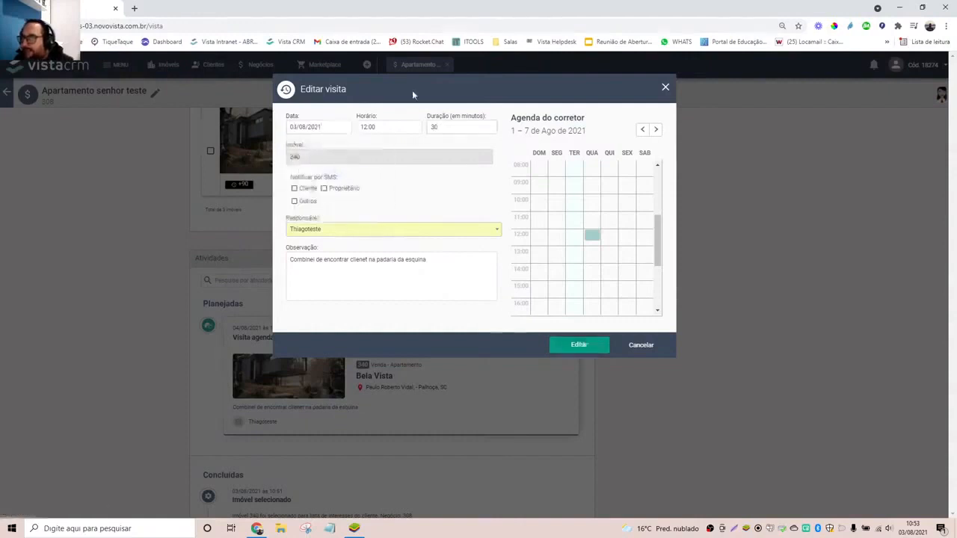
{"action": "double_click", "coordinate": [388, 131]}
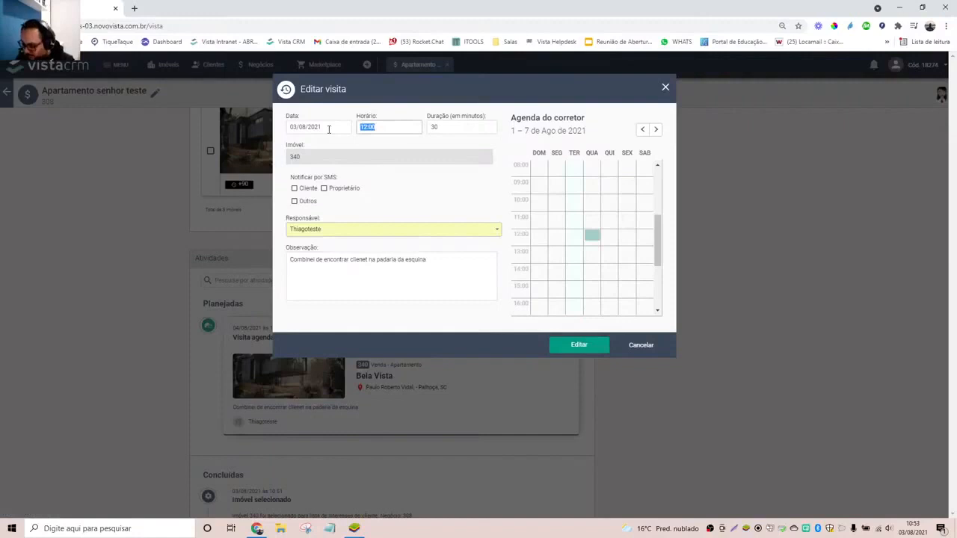
{"action": "type", "text": "03"}
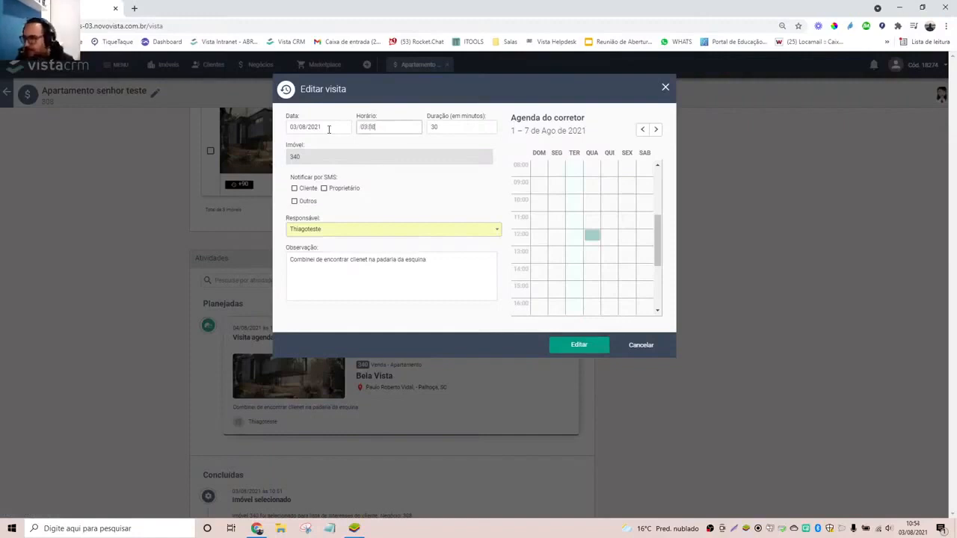
{"action": "key", "text": "BackSpace"}
{"action": "key", "text": "BackSpace"}
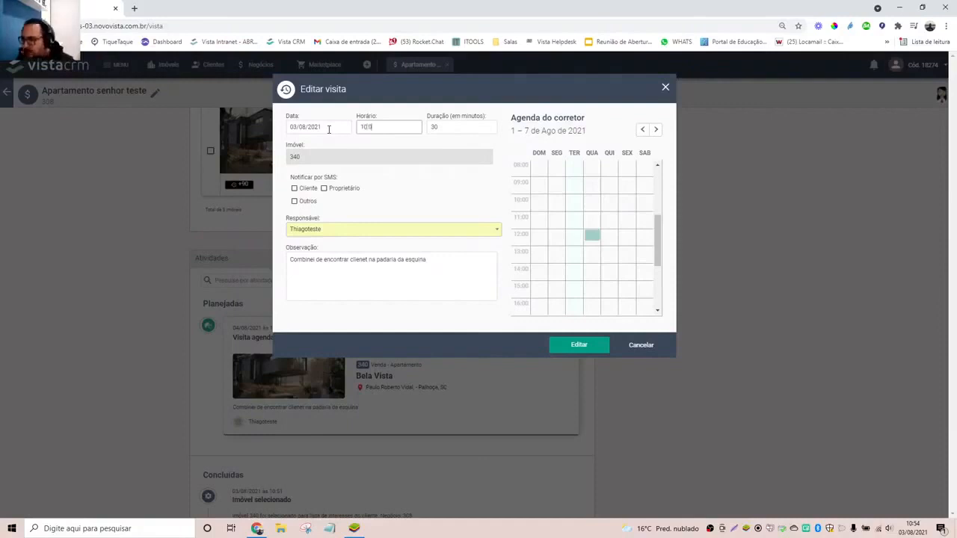
{"action": "type", "text": "10:00"}
{"action": "left_click", "coordinate": [580, 347]}
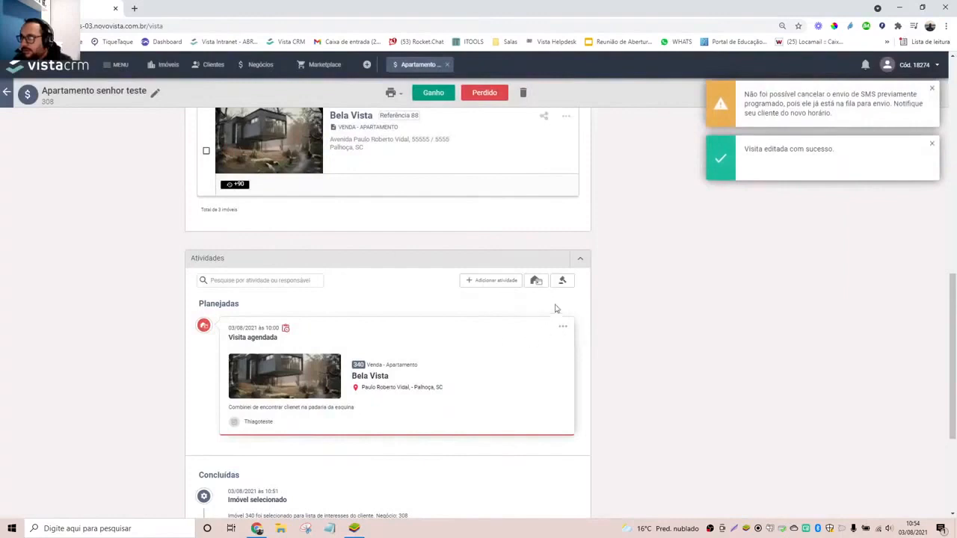
Conclude the visit to property 340, adding "cliente gostou" on a separate line of its note, and check the completed activities
{"action": "left_click", "coordinate": [565, 330]}
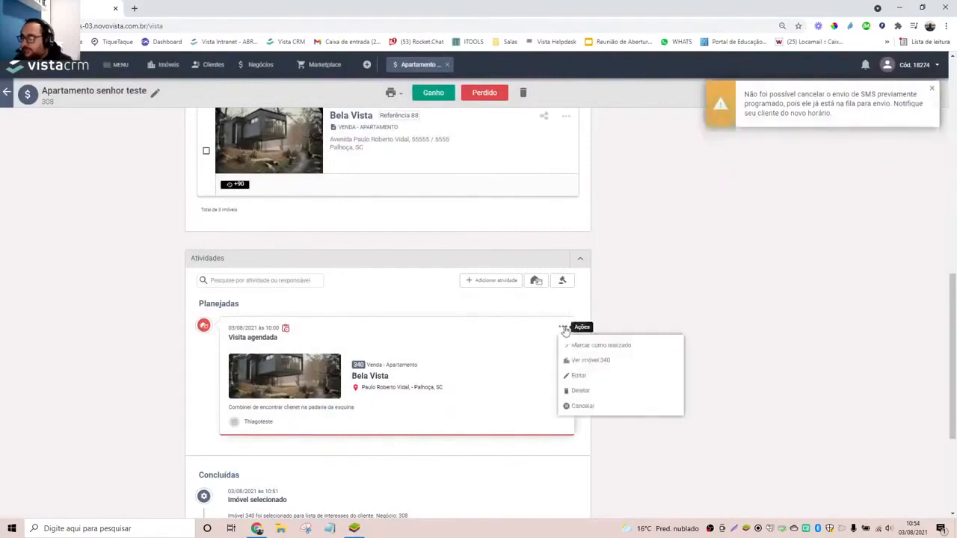
{"action": "left_click", "coordinate": [603, 346]}
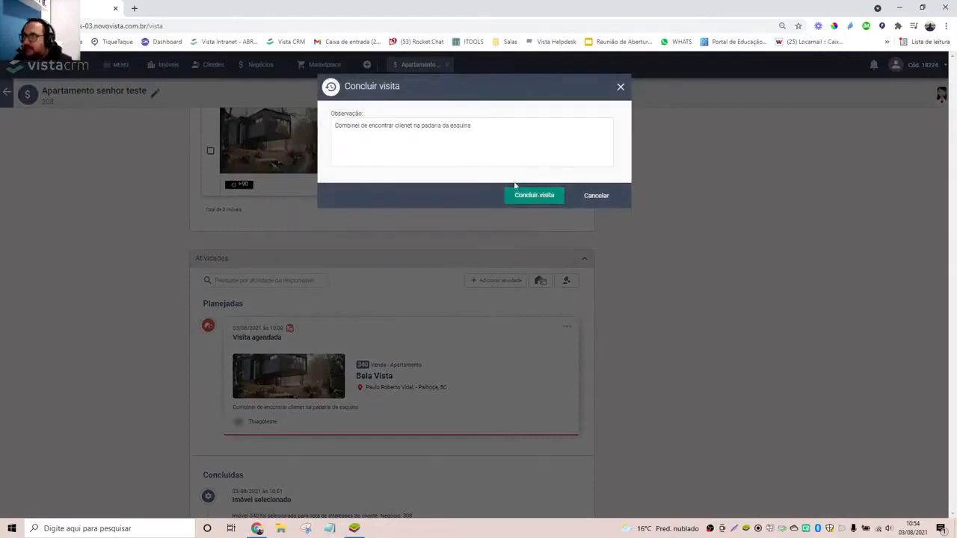
{"action": "left_click", "coordinate": [502, 128]}
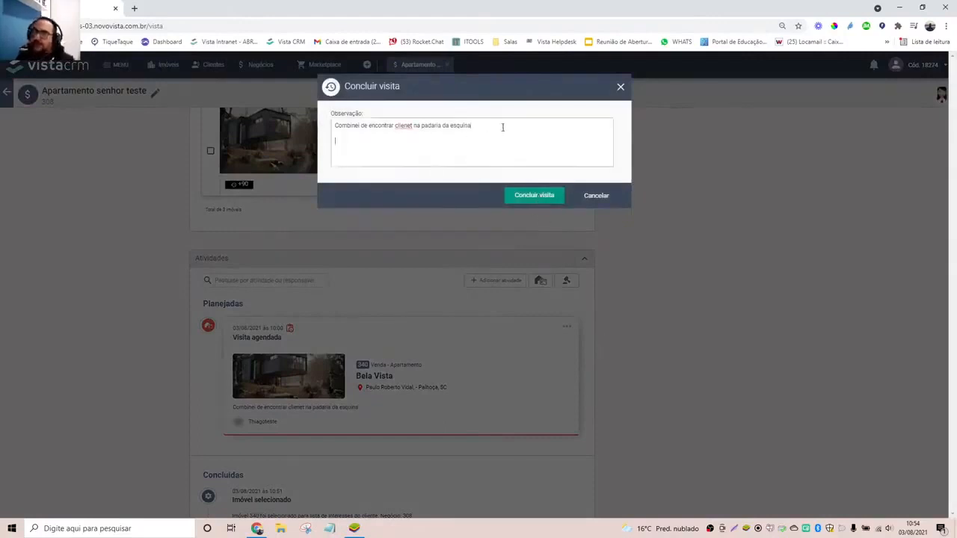
{"action": "key", "text": "Return"}
{"action": "key", "text": "Return"}
{"action": "type", "text": "cliente gostou"}
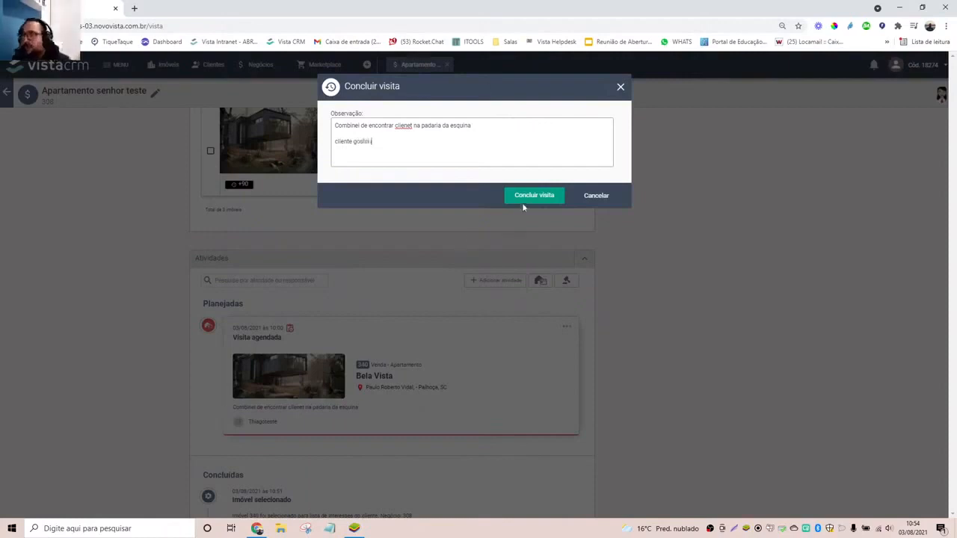
{"action": "left_click", "coordinate": [528, 198]}
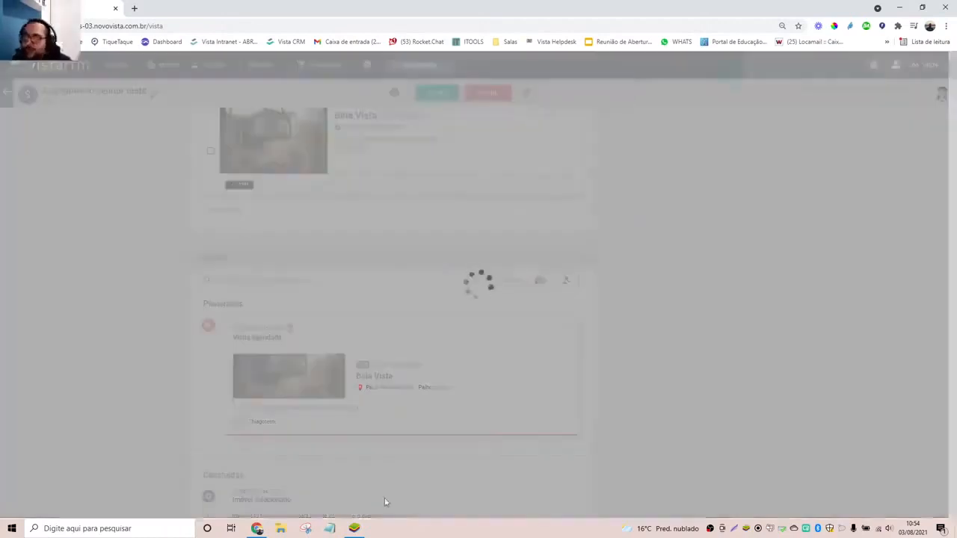
{"action": "scroll", "coordinate": [409, 423], "scroll_direction": "down", "scroll_amount": 2}
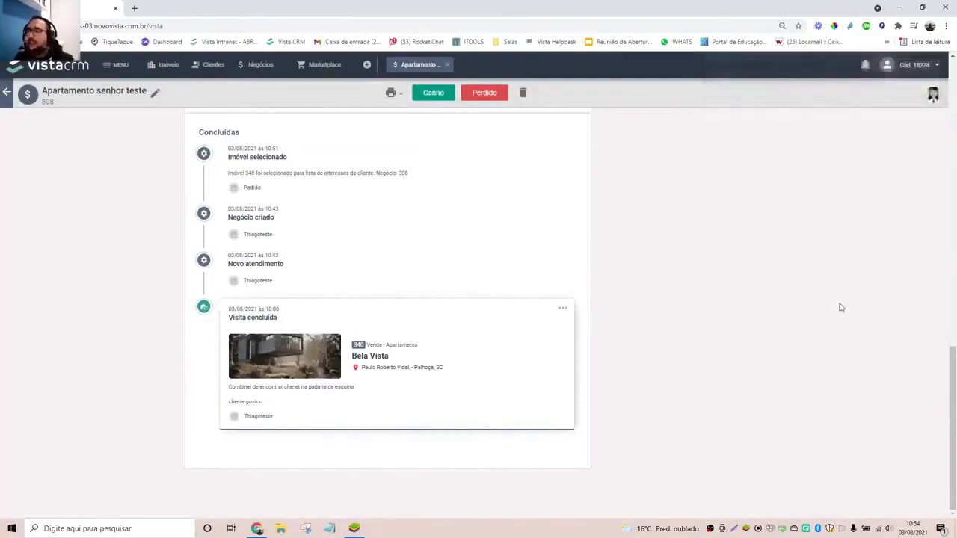
{"action": "scroll", "coordinate": [830, 313], "scroll_direction": "up", "scroll_amount": 3}
{"action": "scroll", "coordinate": [816, 320], "scroll_direction": "down", "scroll_amount": 3}
Move the "Apartamento senhor teste" deal to the Visita stage of the sales pipeline and return to its details
{"action": "scroll", "coordinate": [814, 321], "scroll_direction": "up", "scroll_amount": 8}
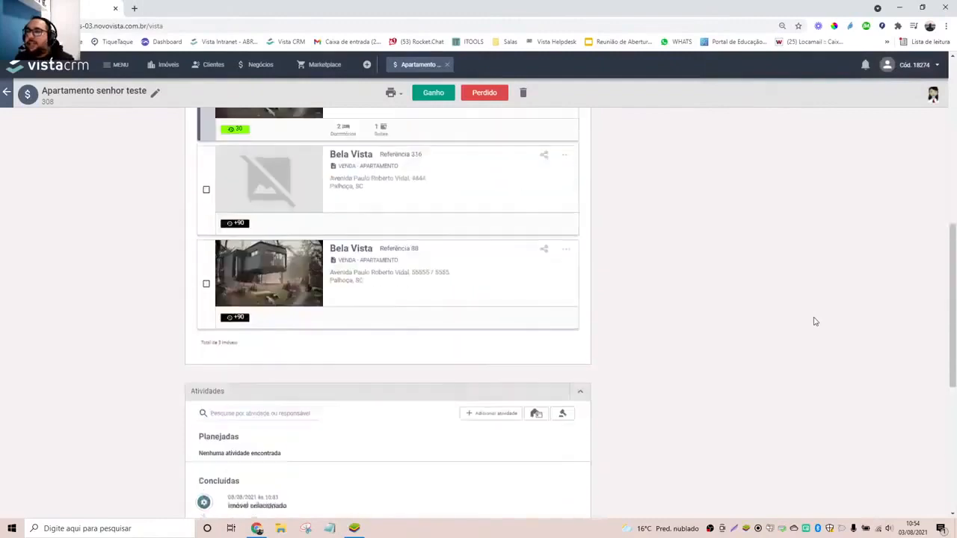
{"action": "scroll", "coordinate": [816, 322], "scroll_direction": "up", "scroll_amount": 2}
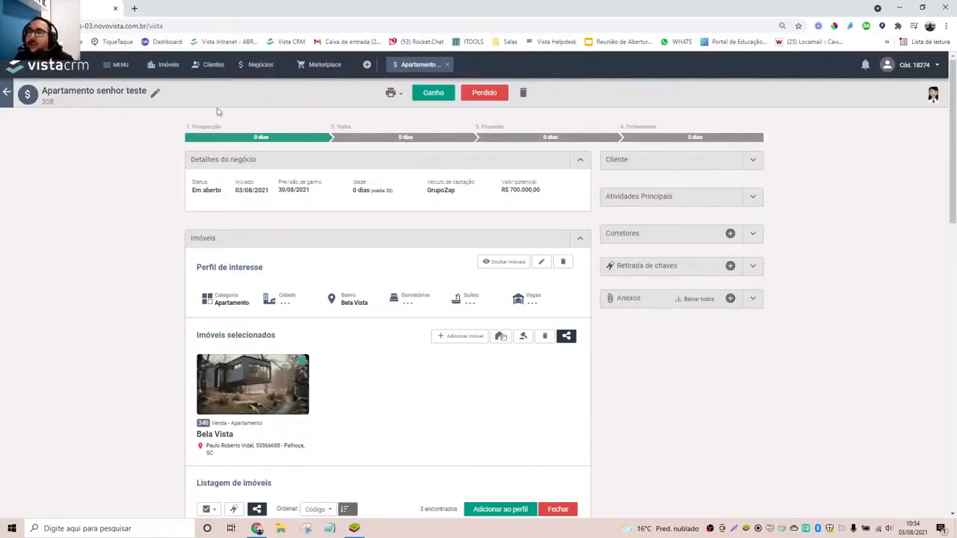
{"action": "left_click", "coordinate": [258, 65]}
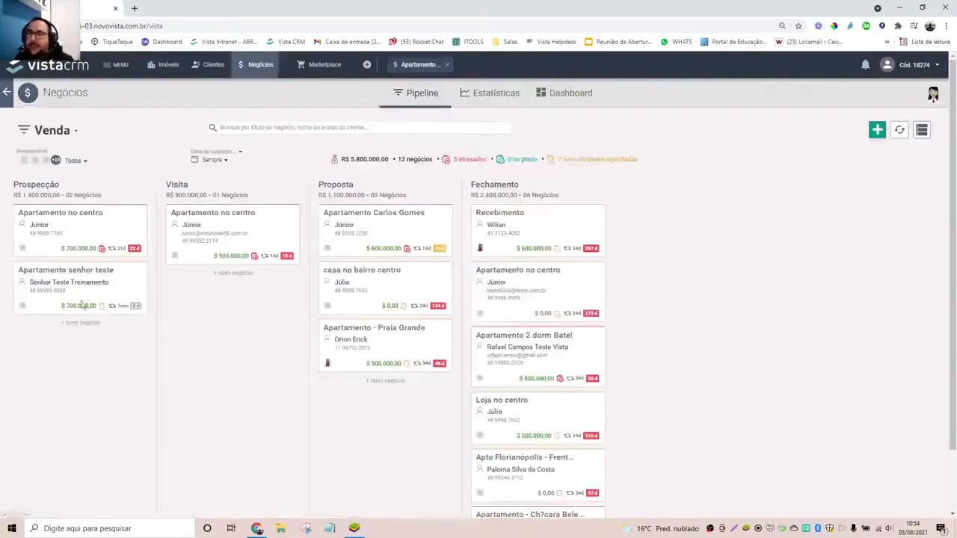
{"action": "left_click_drag", "start_coordinate": [83, 292], "coordinate": [256, 302]}
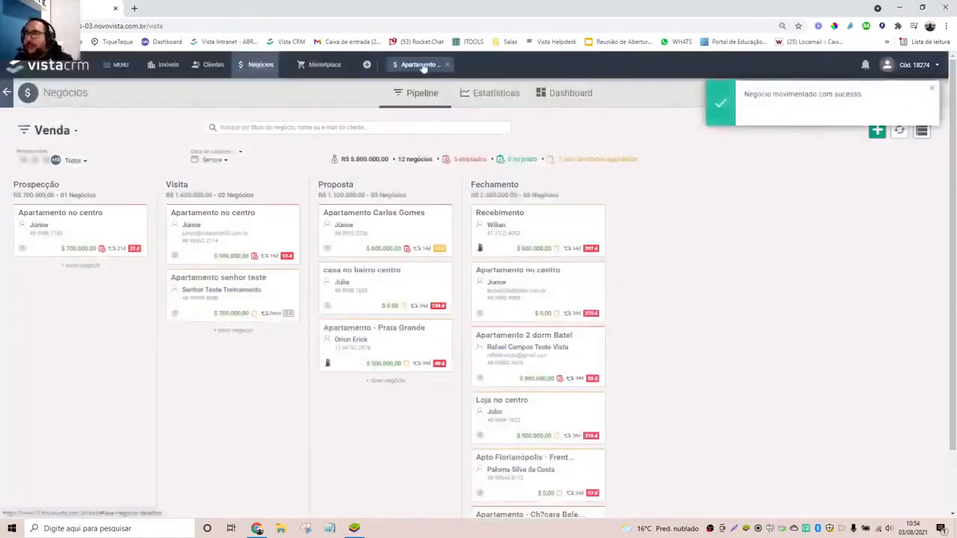
{"action": "left_click", "coordinate": [423, 64]}
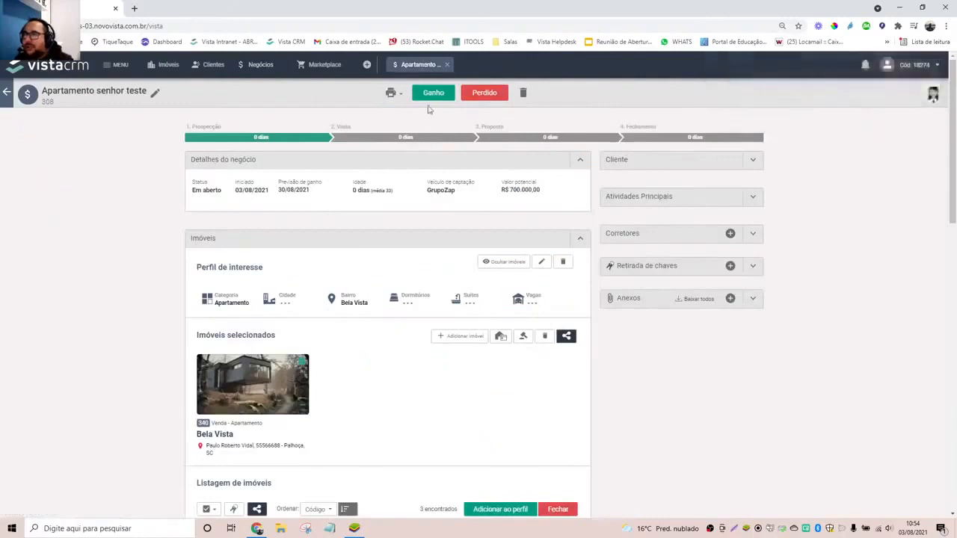
Check the "Apartamento senhor teste" deal's position in the sales pipeline, then reopen the deal and look through its details
{"action": "left_click", "coordinate": [447, 65]}
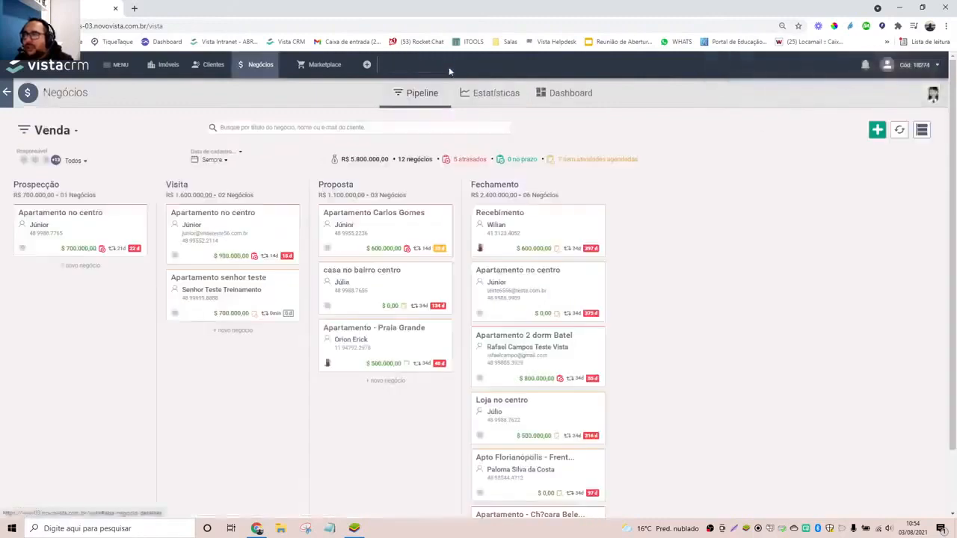
{"action": "left_click", "coordinate": [242, 298]}
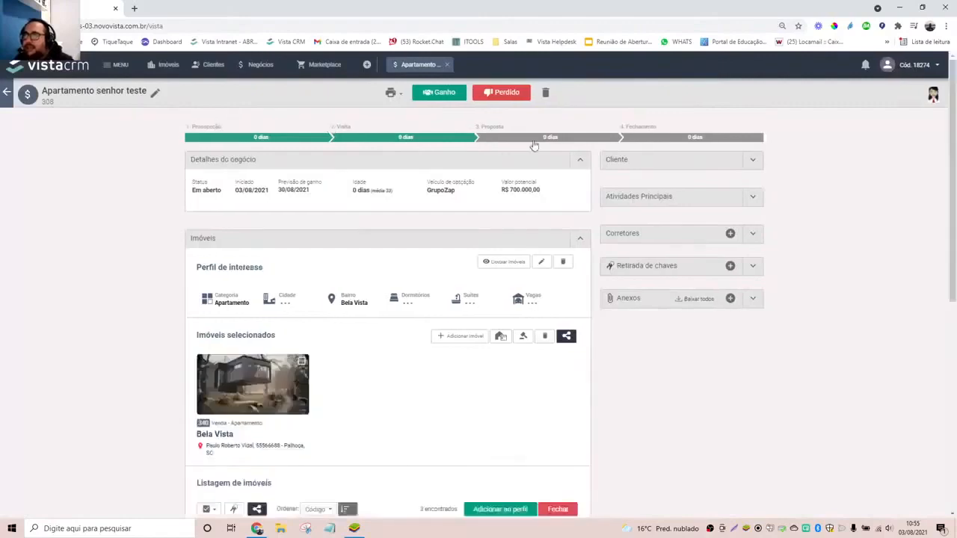
{"action": "scroll", "coordinate": [324, 472], "scroll_direction": "down", "scroll_amount": 5}
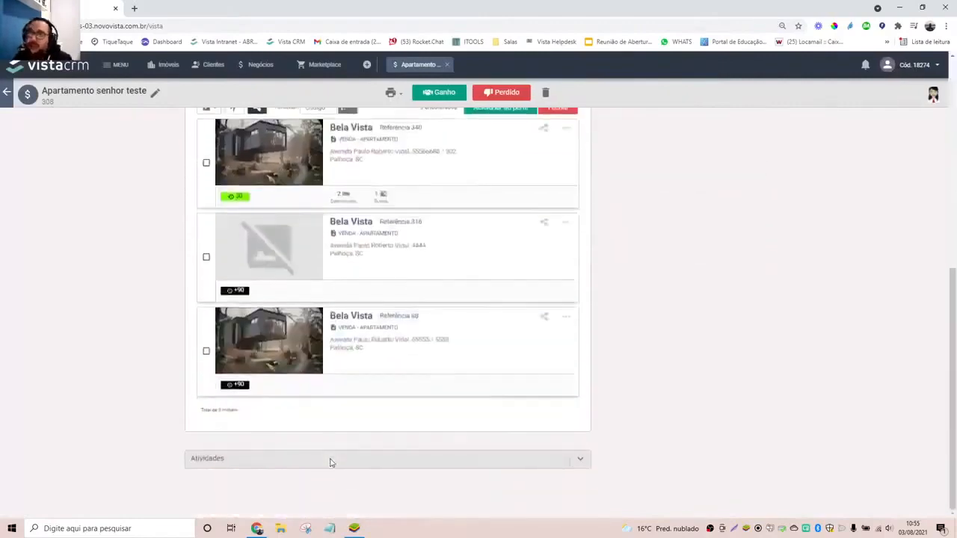
{"action": "scroll", "coordinate": [329, 462], "scroll_direction": "up", "scroll_amount": 4}
{"action": "scroll", "coordinate": [326, 465], "scroll_direction": "up", "scroll_amount": 2}
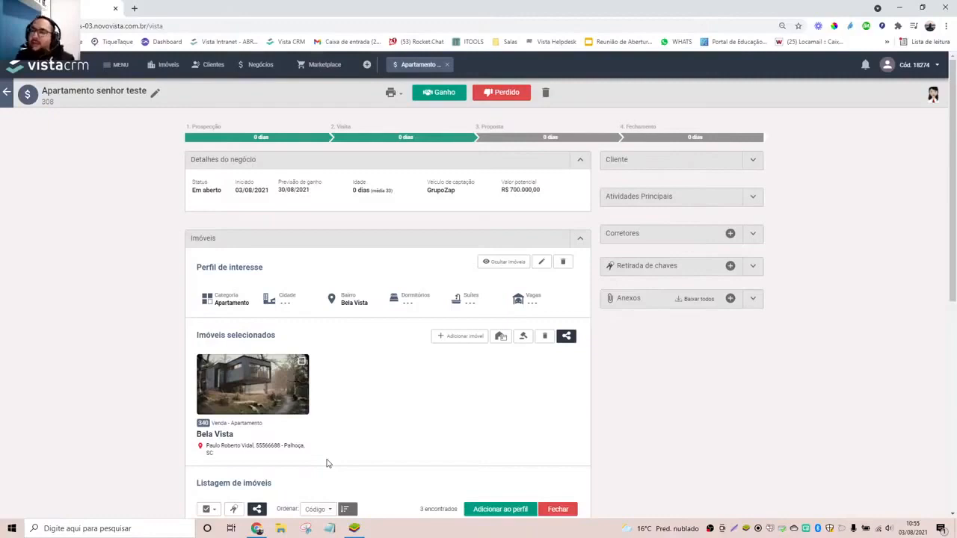
Start marking the deal as lost and choose "Financiamento não aprovado" as the loss reason
{"action": "left_click", "coordinate": [503, 92]}
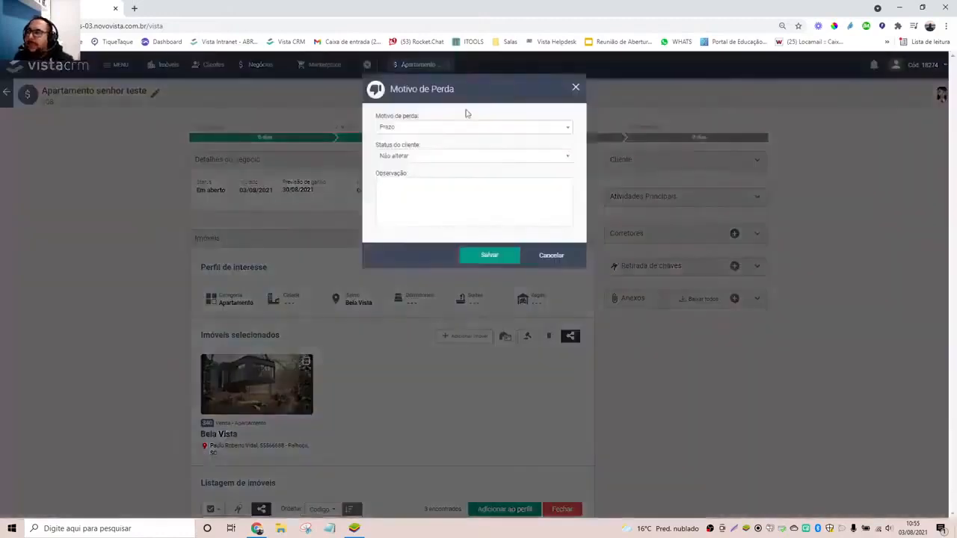
{"action": "left_click", "coordinate": [516, 128]}
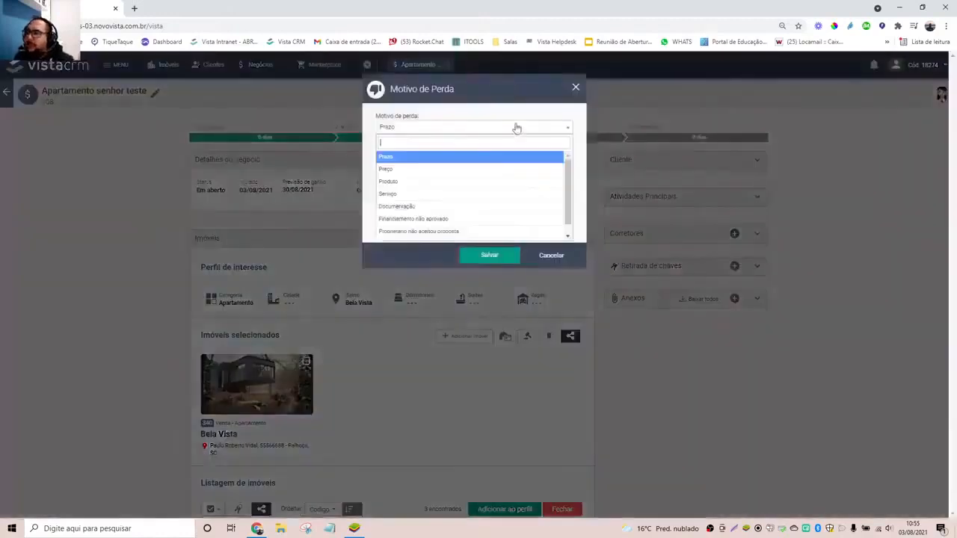
{"action": "left_click", "coordinate": [458, 160]}
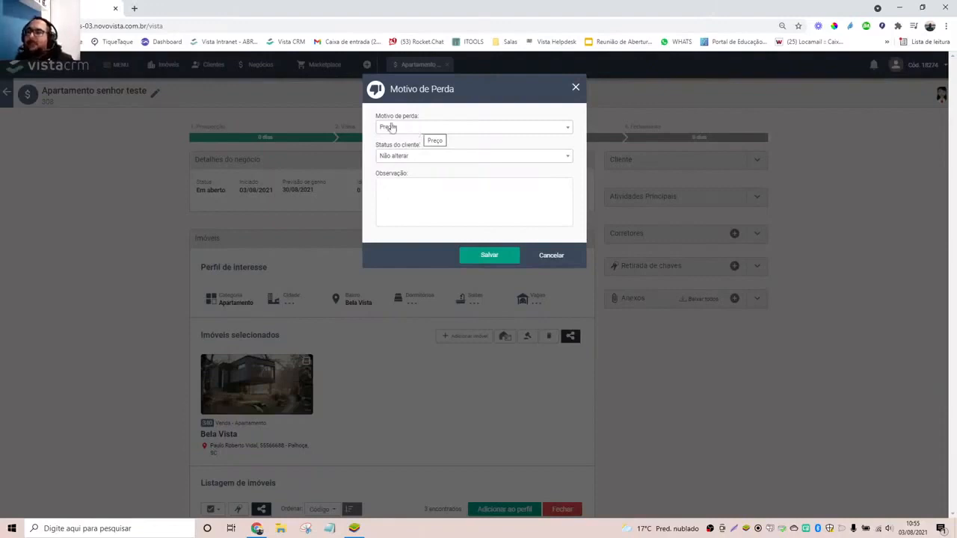
{"action": "left_click", "coordinate": [518, 130]}
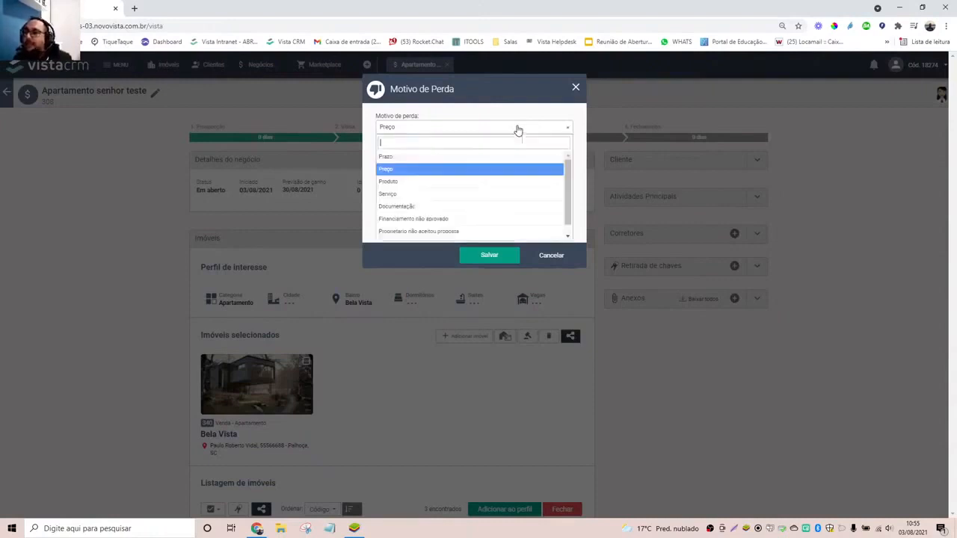
{"action": "left_click", "coordinate": [426, 219]}
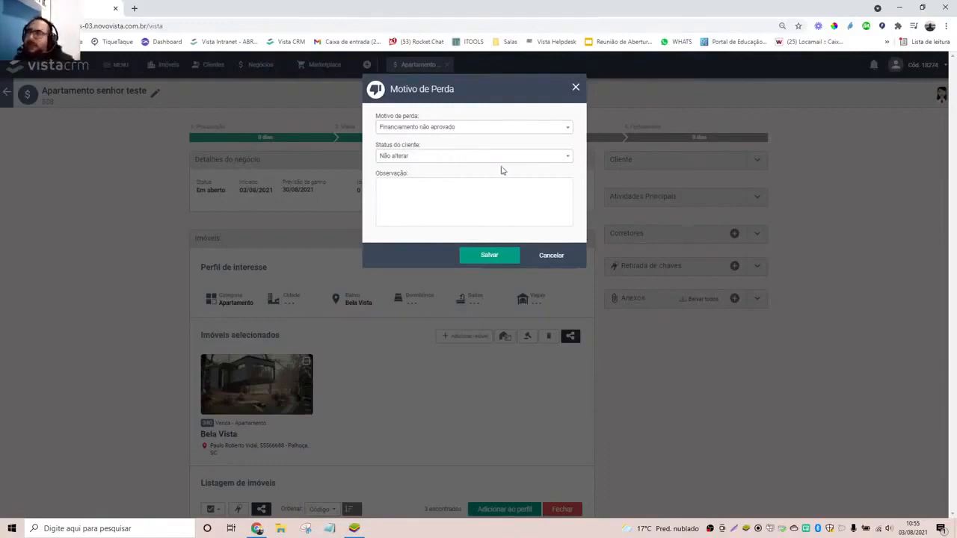
Choose Ativo as the client status for the loss, check the other status options, and cancel the loss registration
{"action": "left_click", "coordinate": [569, 159]}
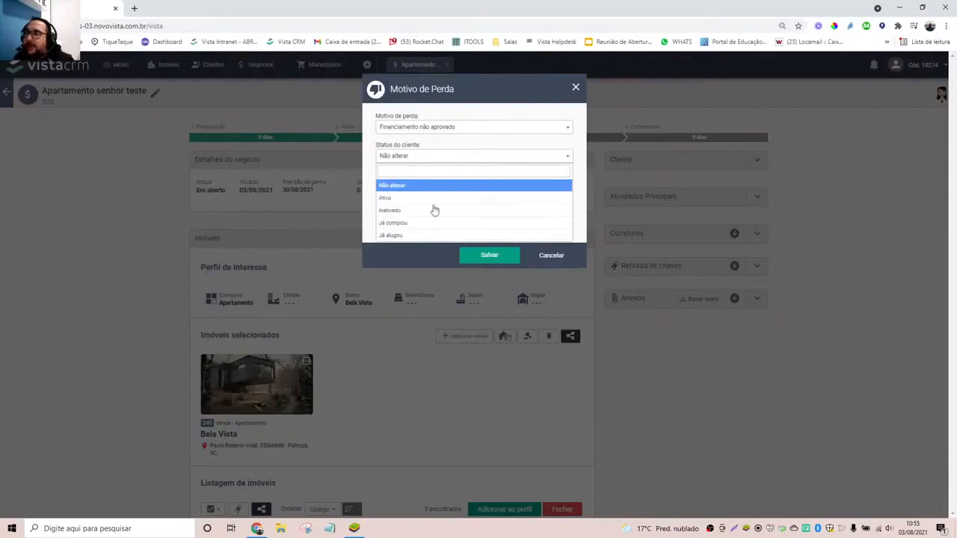
{"action": "left_click", "coordinate": [440, 155]}
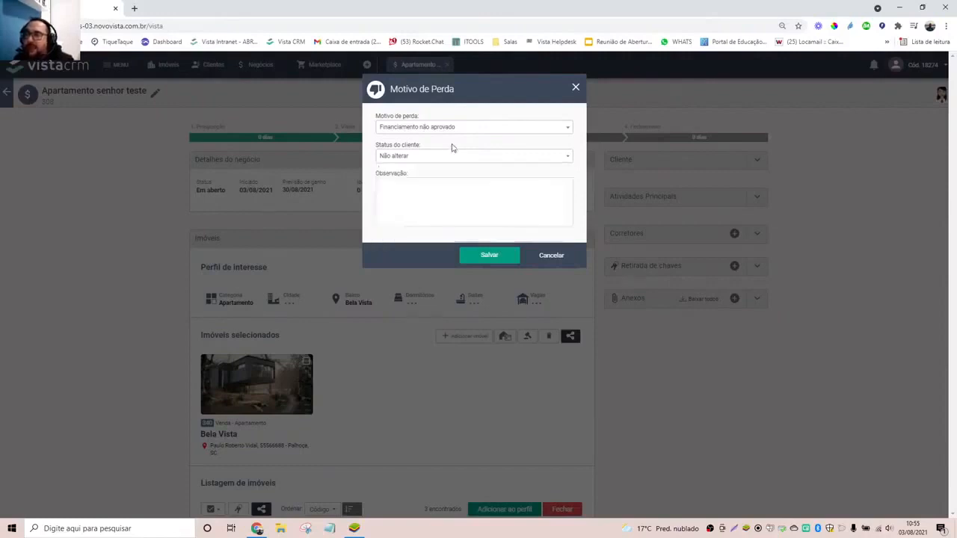
{"action": "left_click", "coordinate": [565, 158]}
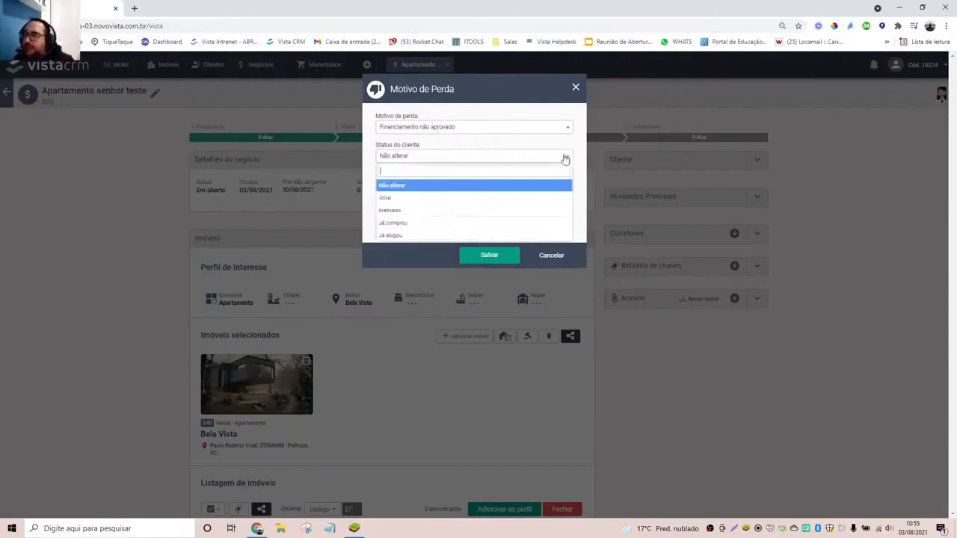
{"action": "left_click", "coordinate": [402, 199]}
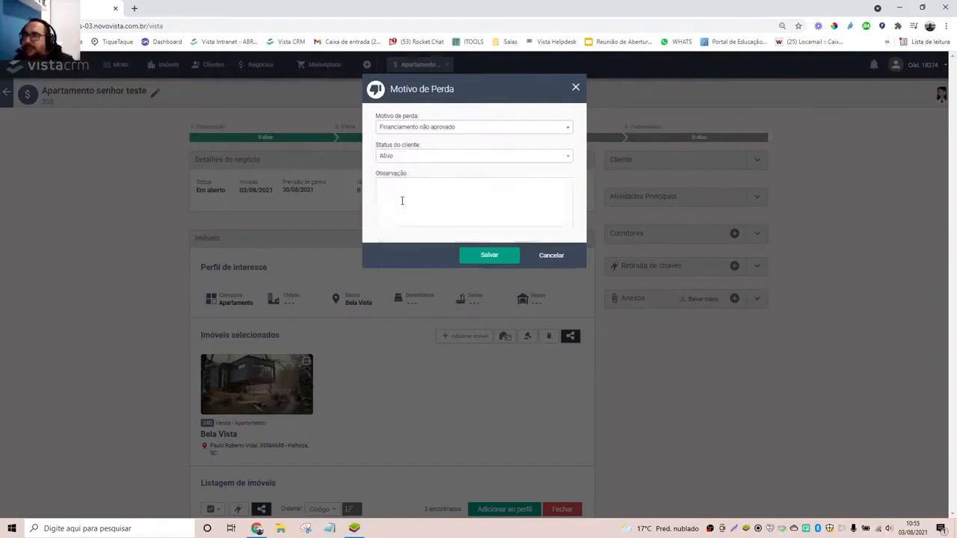
{"action": "left_click", "coordinate": [493, 160]}
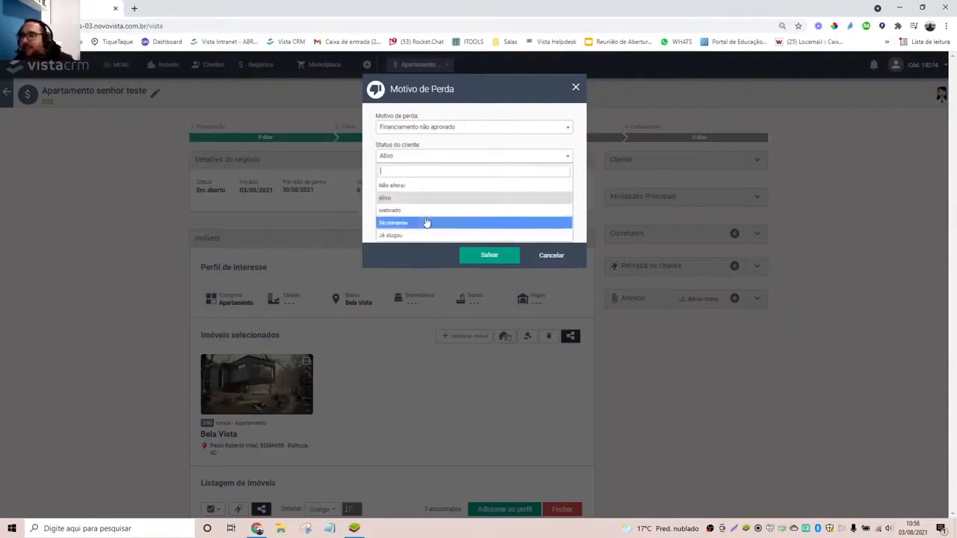
{"action": "left_click", "coordinate": [585, 150]}
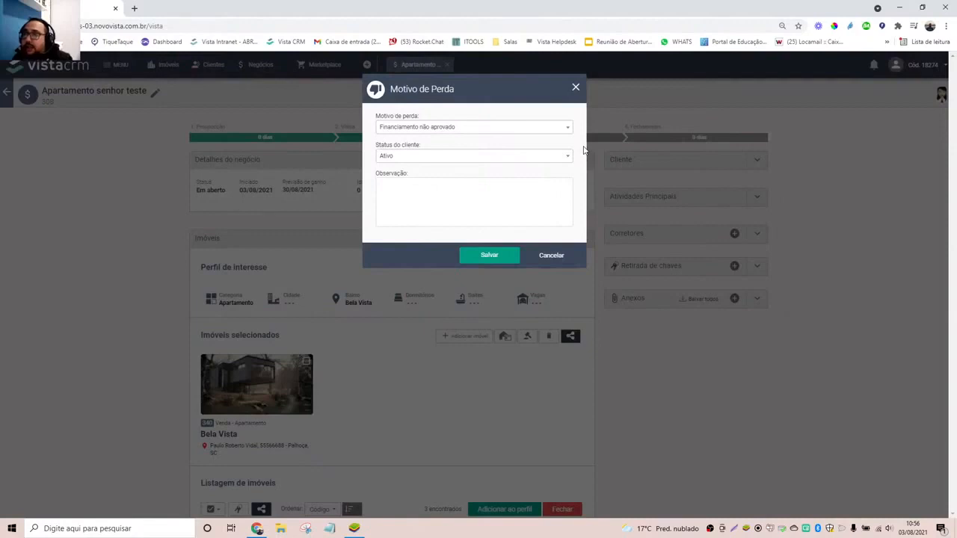
{"action": "left_click", "coordinate": [459, 191]}
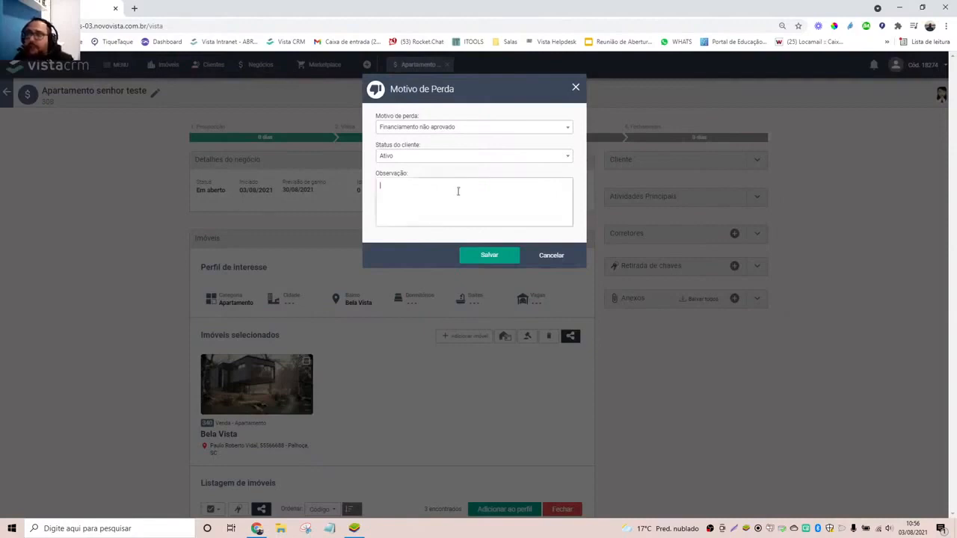
{"action": "left_click", "coordinate": [567, 260]}
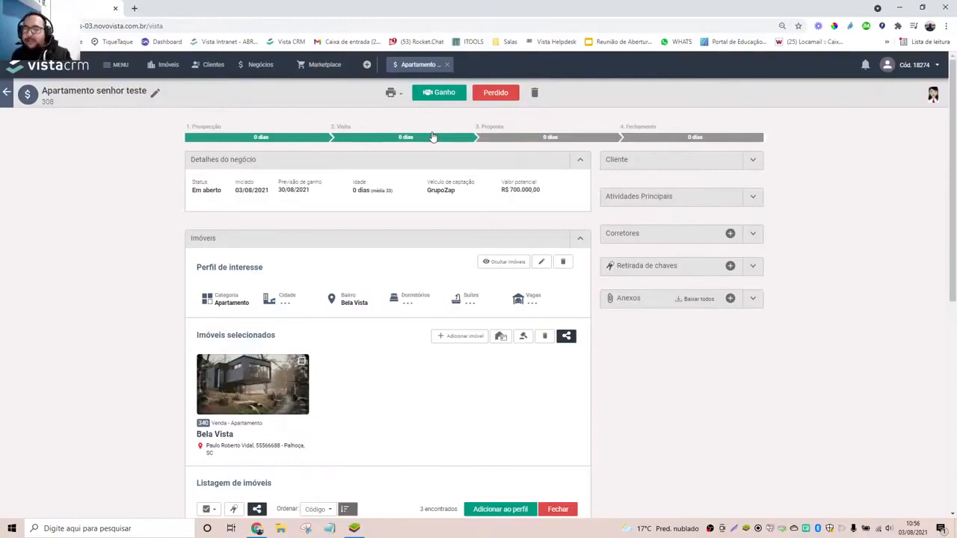
Advance the "Apartamento senhor teste" deal to the Proposta stage and expand its activities
{"action": "scroll", "coordinate": [232, 333], "scroll_direction": "down", "scroll_amount": 1}
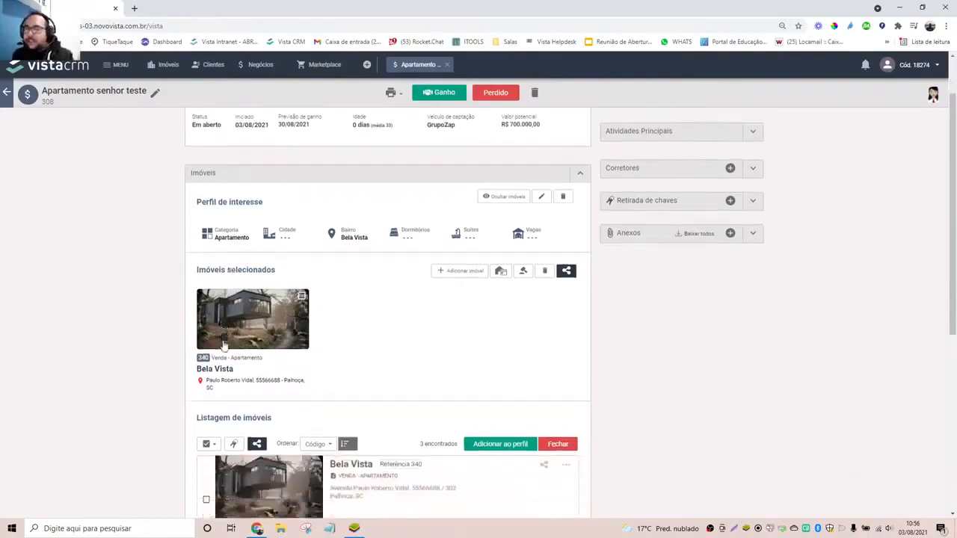
{"action": "scroll", "coordinate": [223, 344], "scroll_direction": "down", "scroll_amount": 2}
{"action": "scroll", "coordinate": [284, 321], "scroll_direction": "up", "scroll_amount": 2}
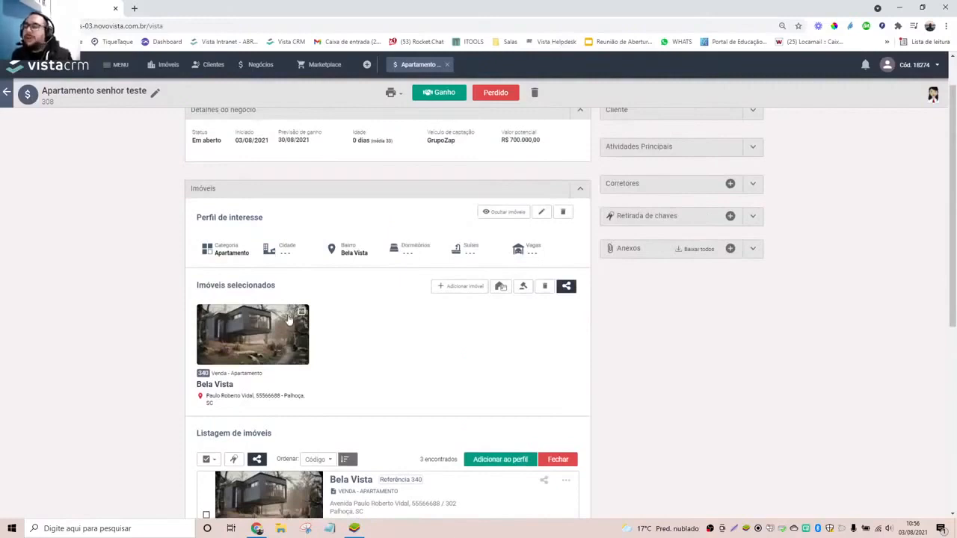
{"action": "scroll", "coordinate": [293, 312], "scroll_direction": "up", "scroll_amount": 1}
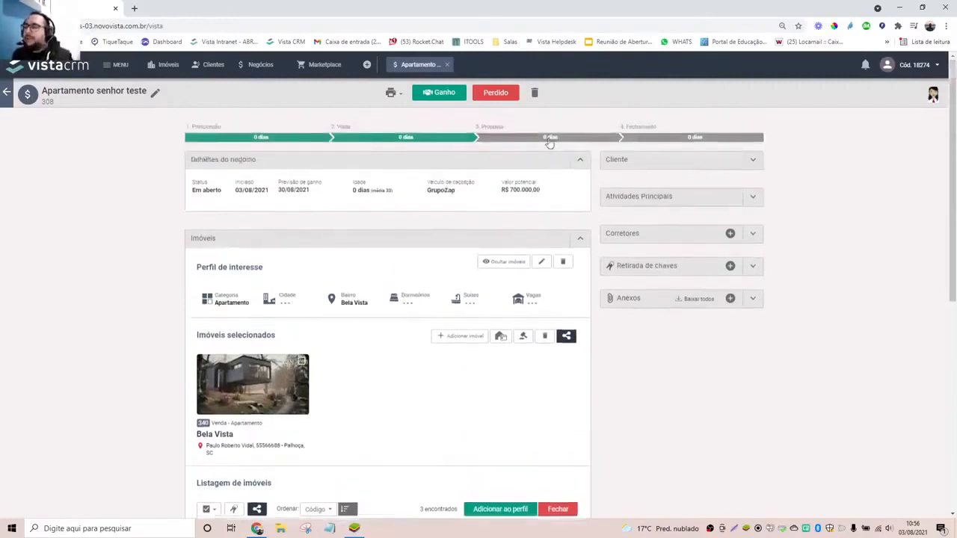
{"action": "left_click", "coordinate": [550, 139]}
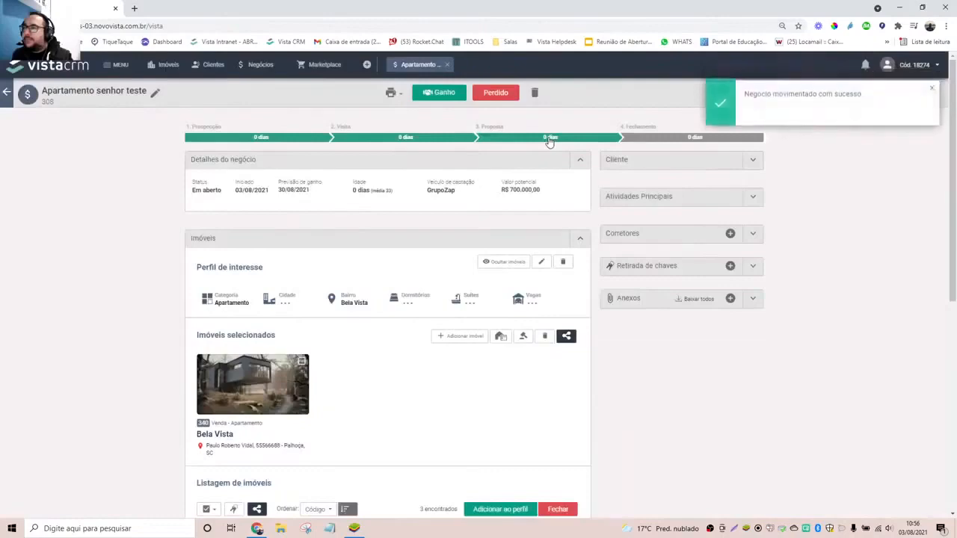
{"action": "scroll", "coordinate": [546, 146], "scroll_direction": "down", "scroll_amount": 5}
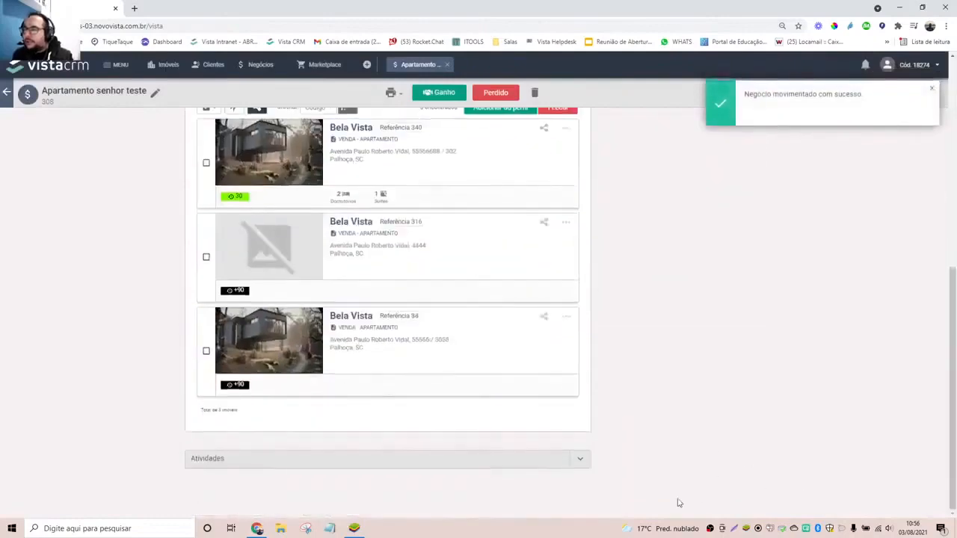
{"action": "left_click", "coordinate": [580, 458]}
{"action": "scroll", "coordinate": [602, 460], "scroll_direction": "down", "scroll_amount": 3}
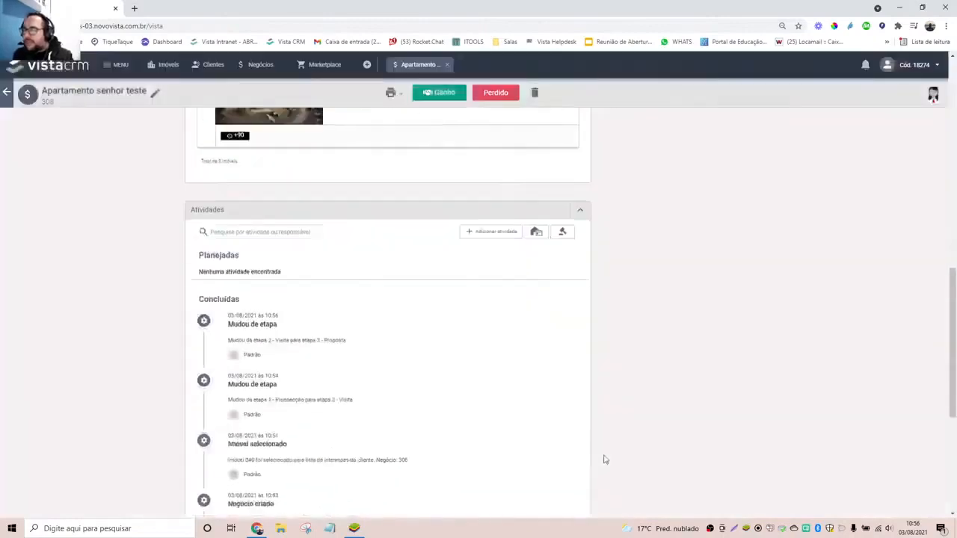
{"action": "left_click", "coordinate": [563, 232]}
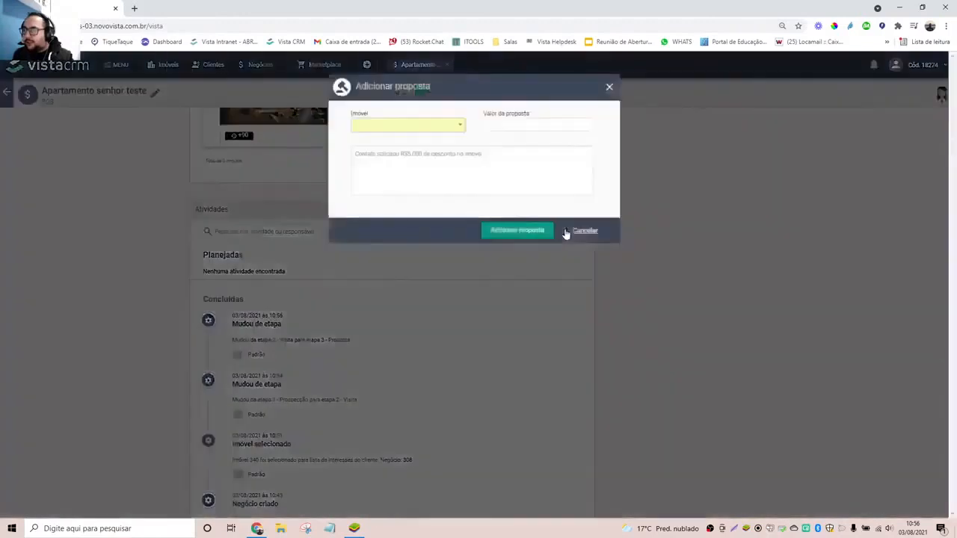
{"action": "left_click", "coordinate": [461, 125]}
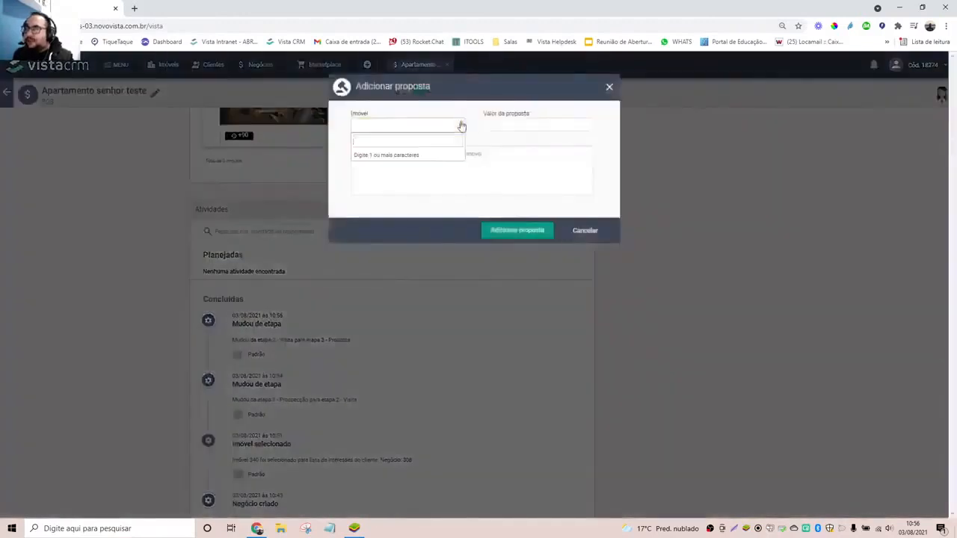
{"action": "left_click", "coordinate": [608, 87]}
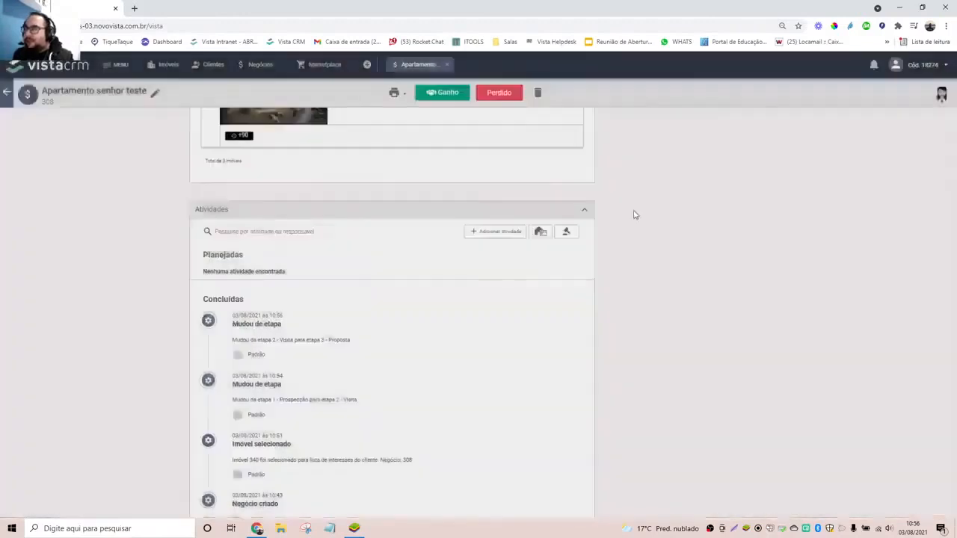
Start a new proposal from the deal's activities and select property 340 for it
{"action": "scroll", "coordinate": [635, 215], "scroll_direction": "up", "scroll_amount": 6}
{"action": "scroll", "coordinate": [481, 309], "scroll_direction": "down", "scroll_amount": 4}
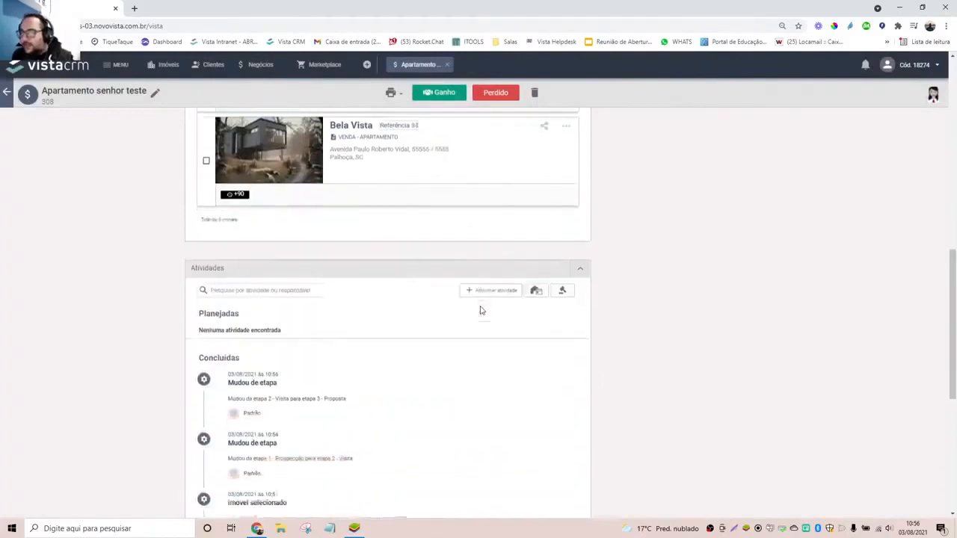
{"action": "scroll", "coordinate": [481, 310], "scroll_direction": "down", "scroll_amount": 3}
{"action": "left_click", "coordinate": [565, 131]}
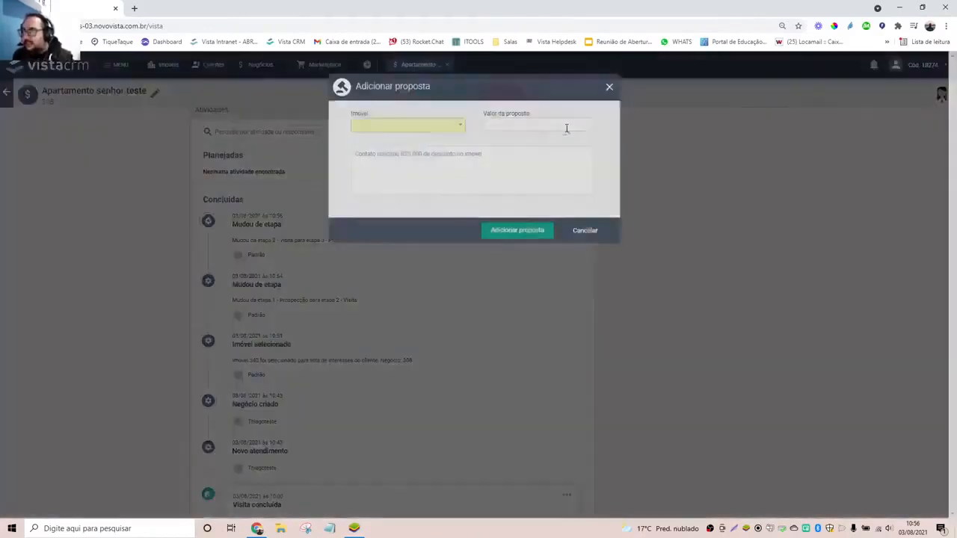
{"action": "left_click", "coordinate": [428, 133]}
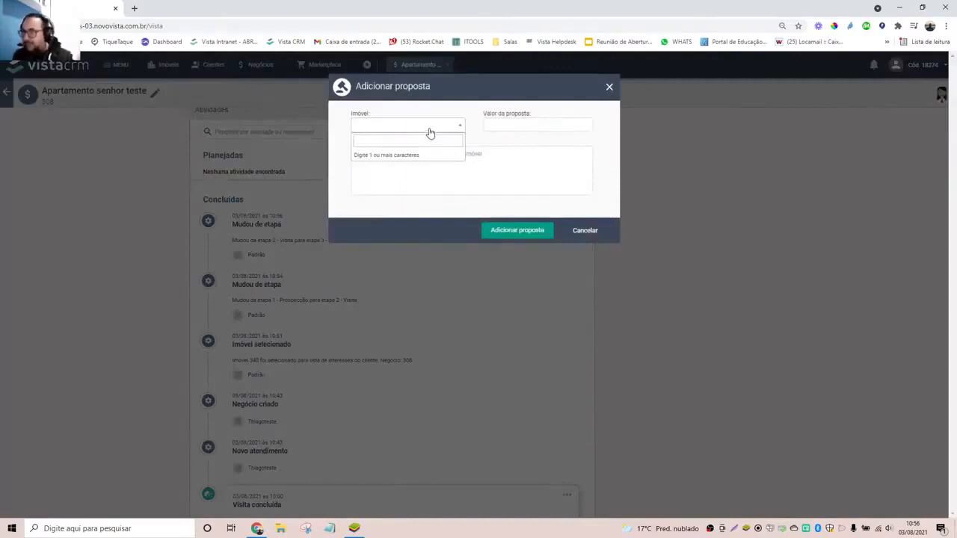
{"action": "type", "text": "34"}
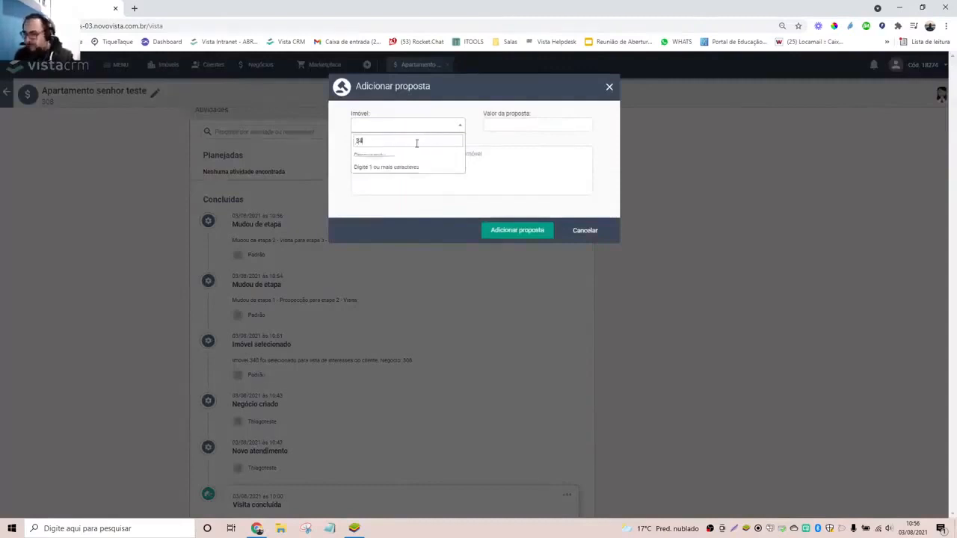
{"action": "type", "text": "0"}
{"action": "left_click", "coordinate": [431, 154]}
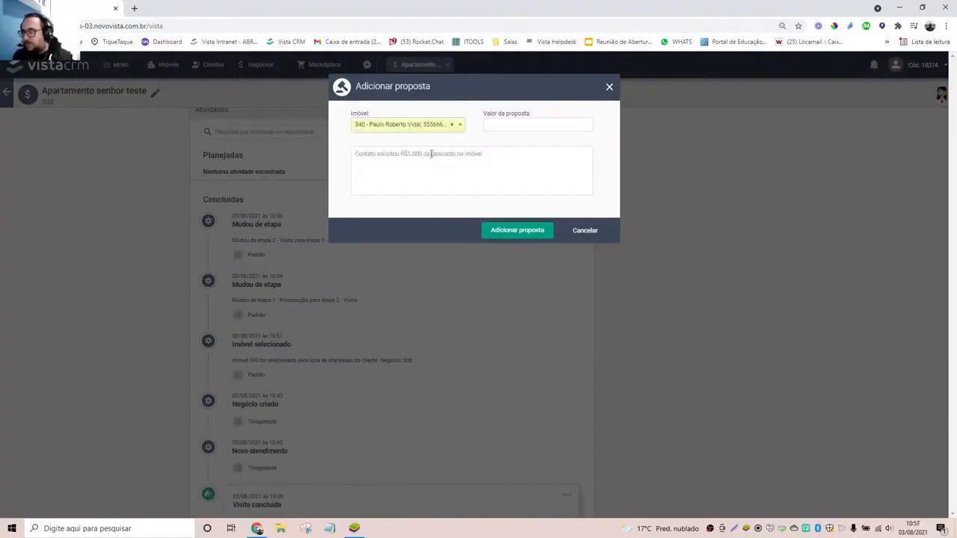
Set the value of the new proposal for property 340 to R$ 680.000,00
{"action": "left_click", "coordinate": [509, 121]}
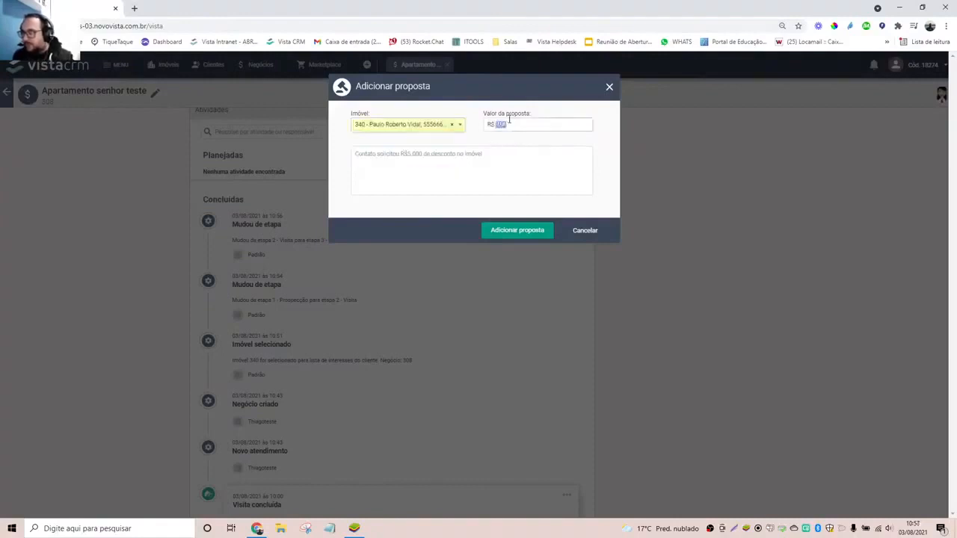
{"action": "double_click", "coordinate": [509, 124]}
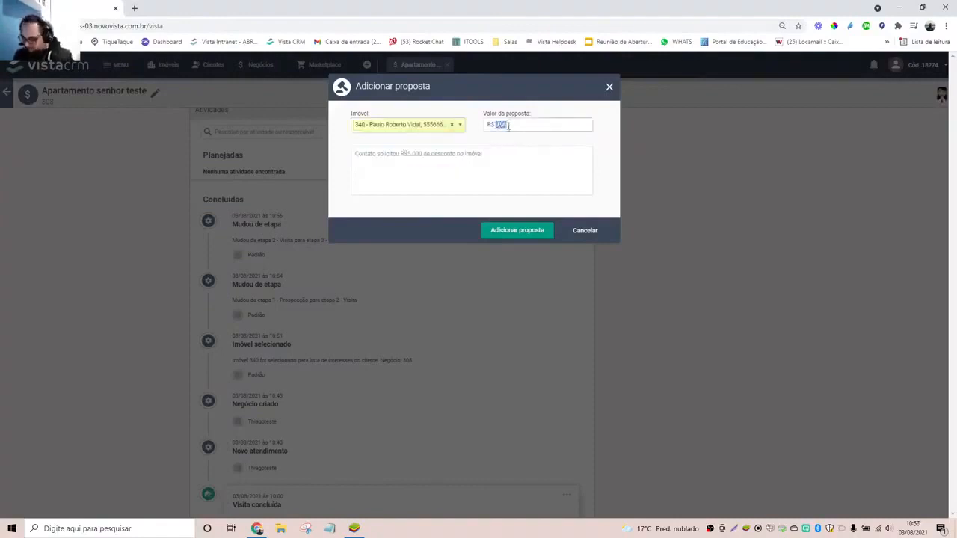
{"action": "type", "text": "5"}
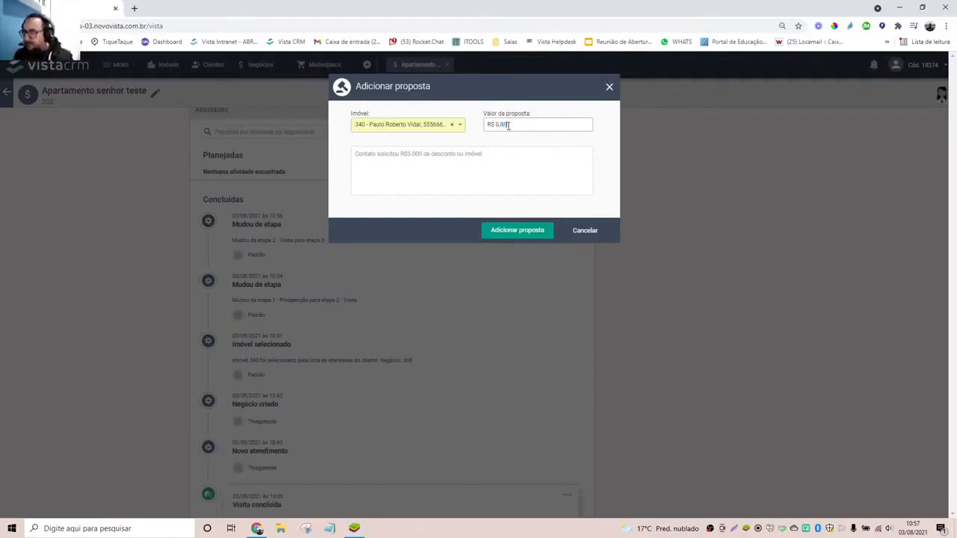
{"action": "type", "text": "000"}
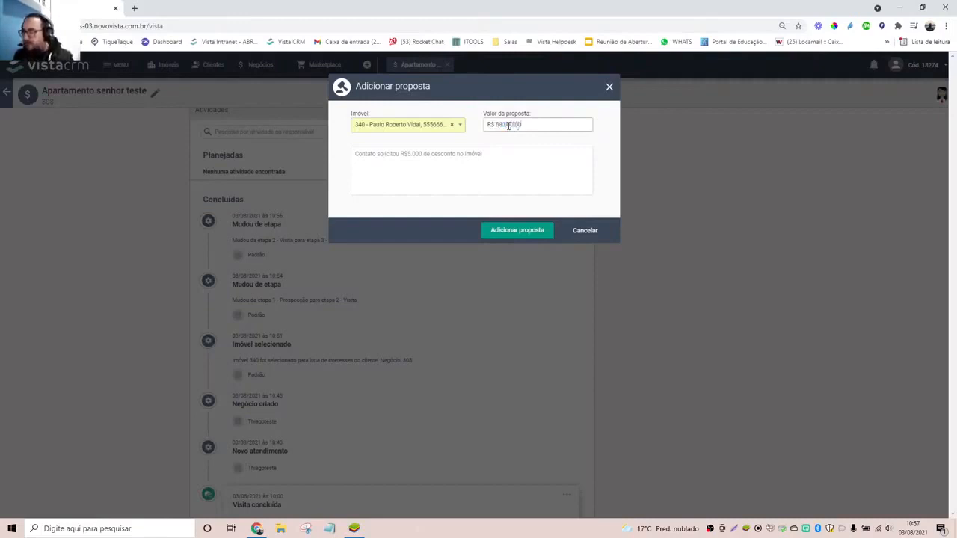
{"action": "type", "text": "0"}
Enter the note "cliente pediu desconto" for the proposal and add it to the deal
{"action": "left_click", "coordinate": [479, 159]}
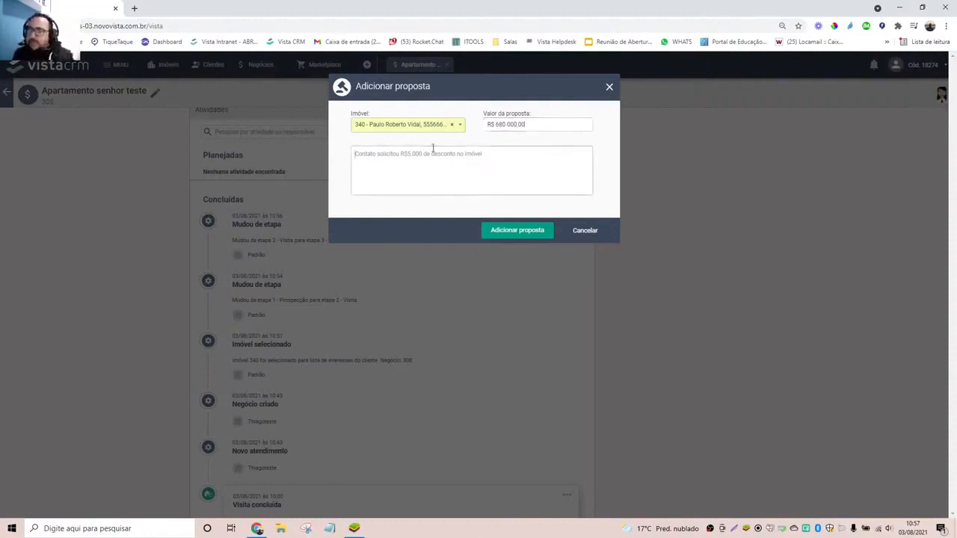
{"action": "type", "text": "cliente pediu "}
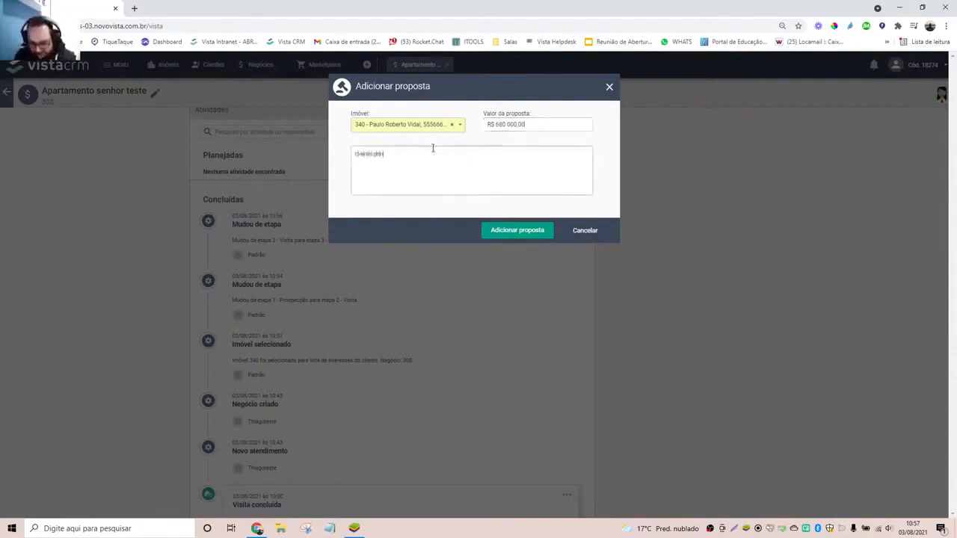
{"action": "type", "text": "desconto"}
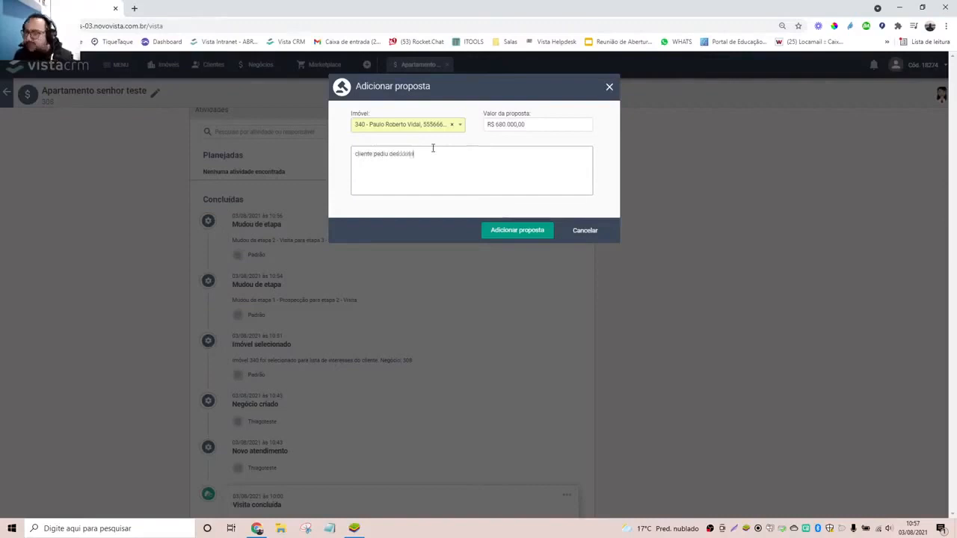
{"action": "left_click", "coordinate": [500, 232]}
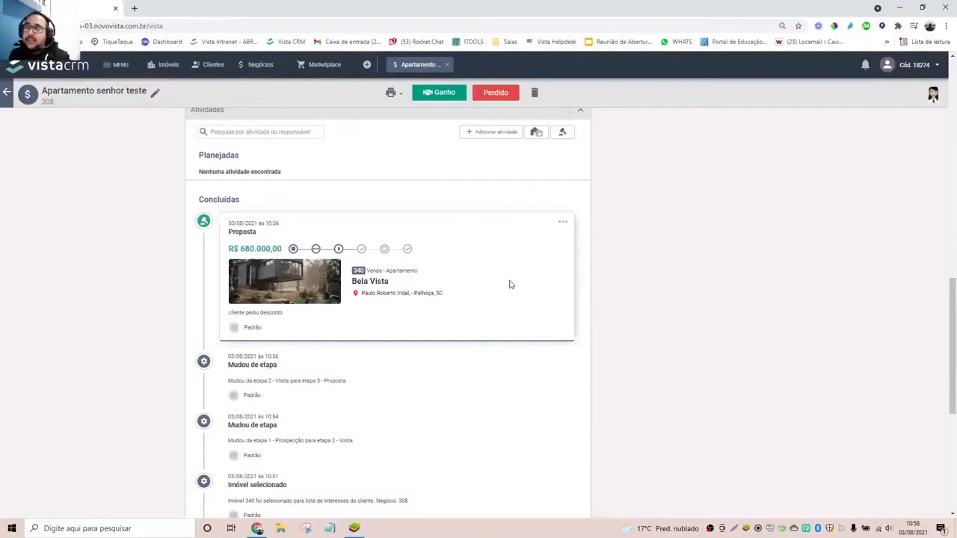
Start the contracting process (Iniciar contratação) from the R$ 680.000,00 proposal in the completed activities and confirm it
{"action": "scroll", "coordinate": [510, 288], "scroll_direction": "up", "scroll_amount": 2}
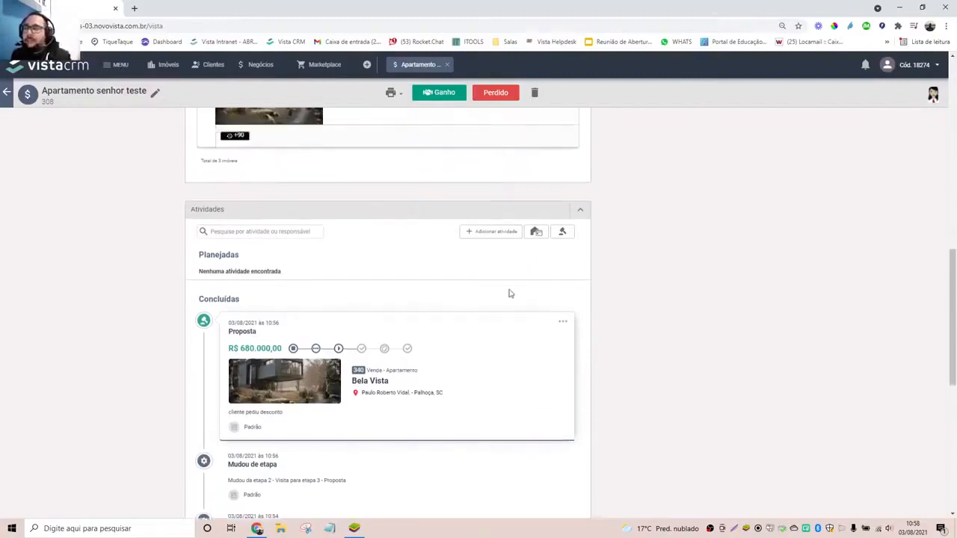
{"action": "scroll", "coordinate": [510, 294], "scroll_direction": "down", "scroll_amount": 2}
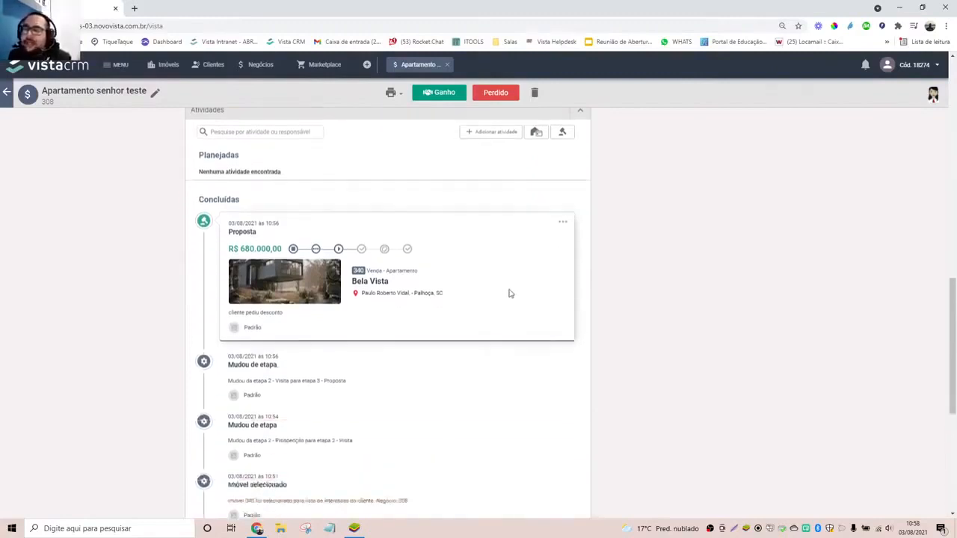
{"action": "left_click", "coordinate": [564, 225]}
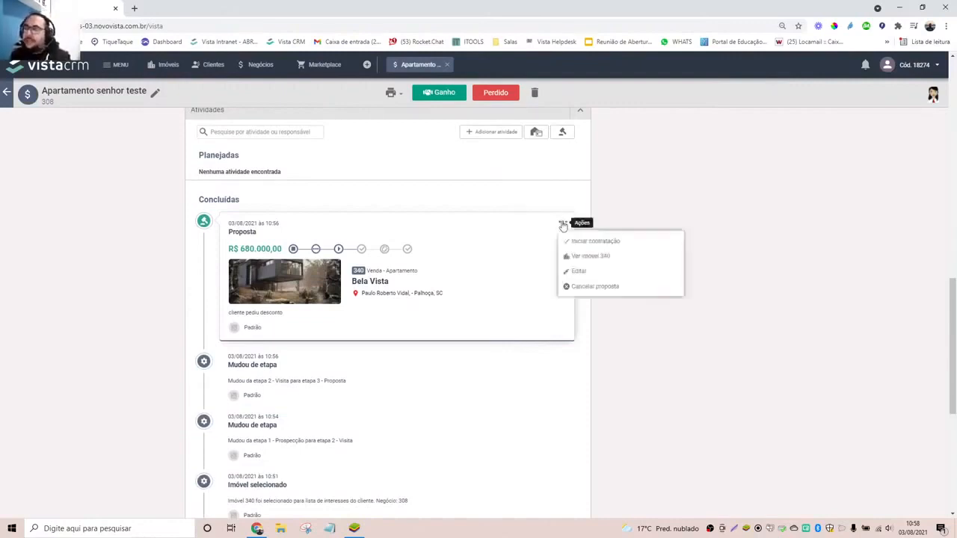
{"action": "left_click", "coordinate": [455, 241]}
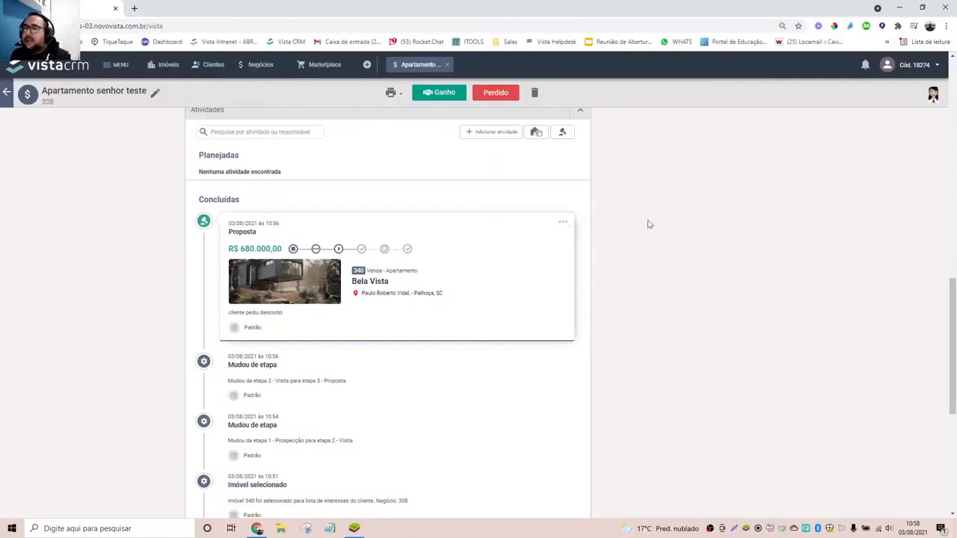
{"action": "left_click", "coordinate": [565, 224]}
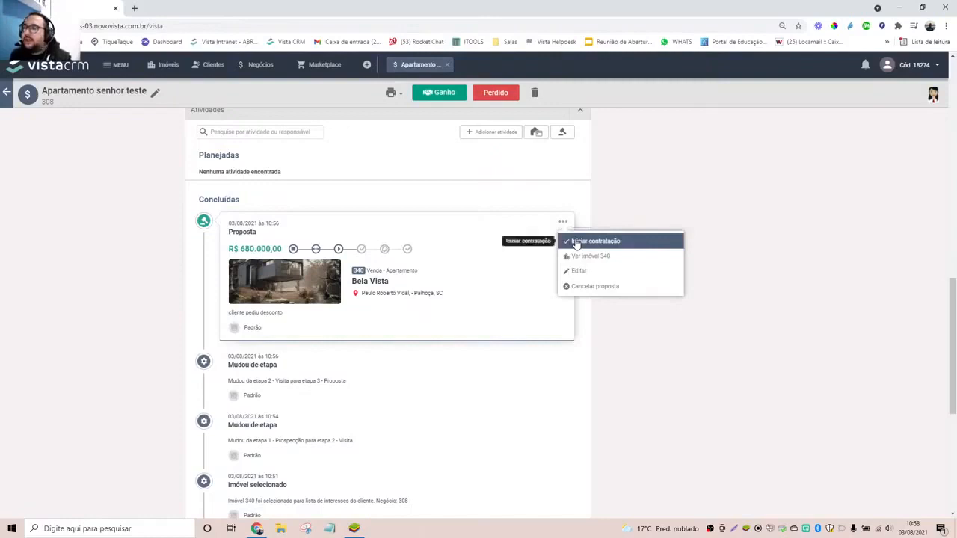
{"action": "left_click", "coordinate": [576, 242]}
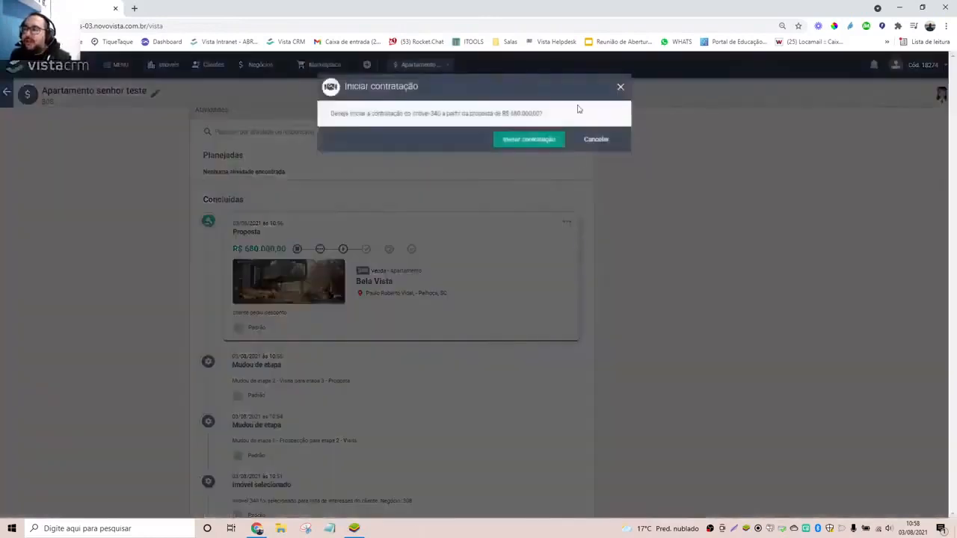
{"action": "left_click", "coordinate": [541, 144]}
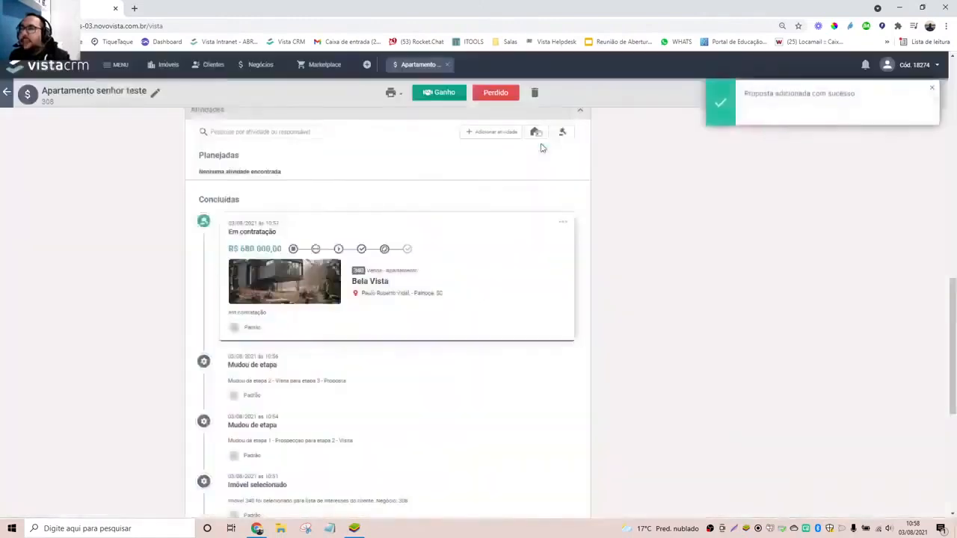
Advance the "Apartamento senhor teste" deal to the Fechamento stage
{"action": "scroll", "coordinate": [571, 204], "scroll_direction": "up", "scroll_amount": 3}
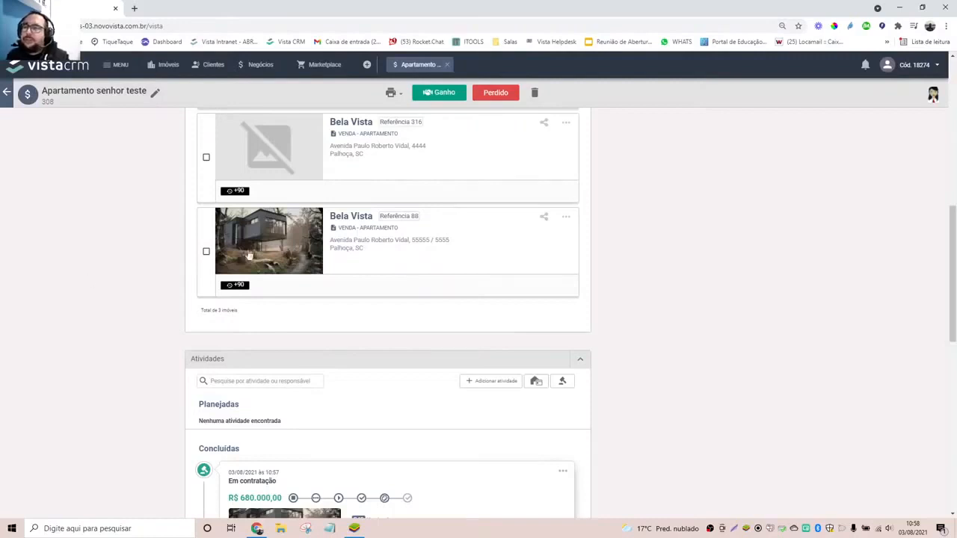
{"action": "scroll", "coordinate": [367, 391], "scroll_direction": "down", "scroll_amount": 3}
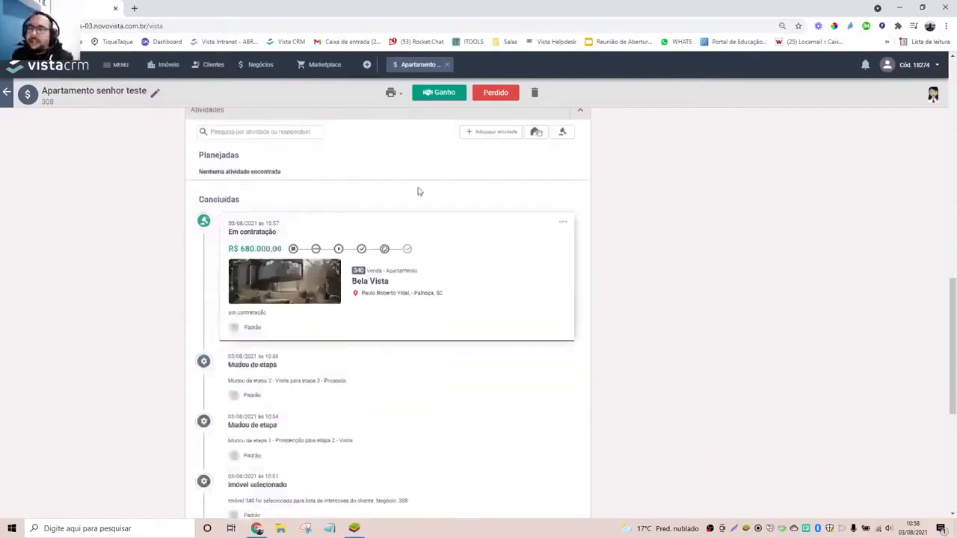
{"action": "scroll", "coordinate": [398, 280], "scroll_direction": "up", "scroll_amount": 4}
{"action": "scroll", "coordinate": [397, 280], "scroll_direction": "down", "scroll_amount": 2}
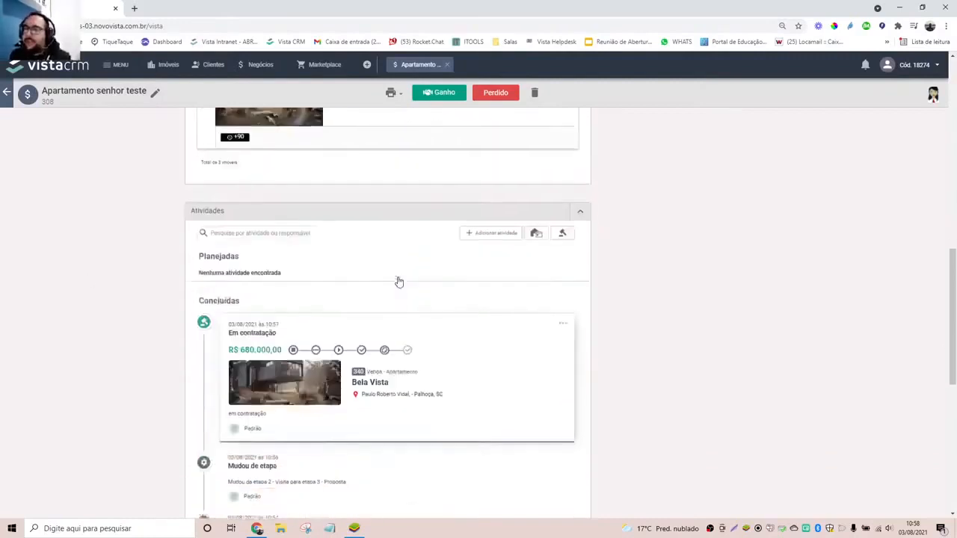
{"action": "scroll", "coordinate": [406, 271], "scroll_direction": "up", "scroll_amount": 4}
{"action": "scroll", "coordinate": [407, 273], "scroll_direction": "down", "scroll_amount": 2}
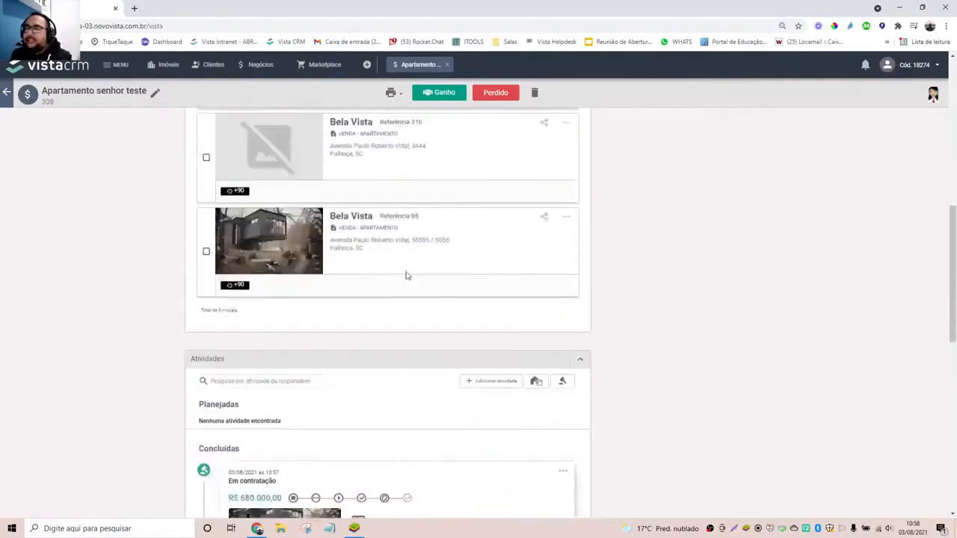
{"action": "scroll", "coordinate": [417, 282], "scroll_direction": "up", "scroll_amount": 8}
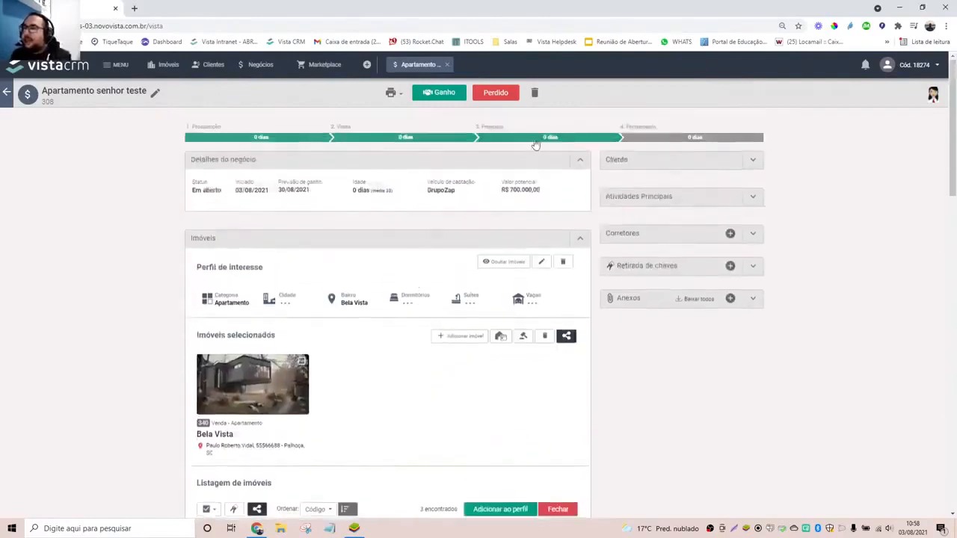
{"action": "left_click", "coordinate": [695, 140]}
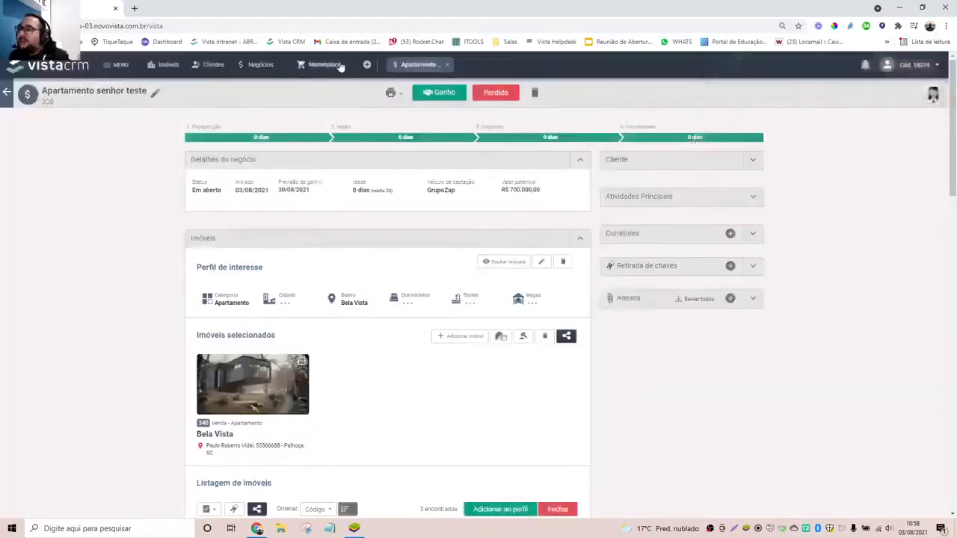
Examine the stages of the Venda pipeline and return to the "Apartamento senhor teste" deal to look over its details
{"action": "left_click", "coordinate": [245, 69]}
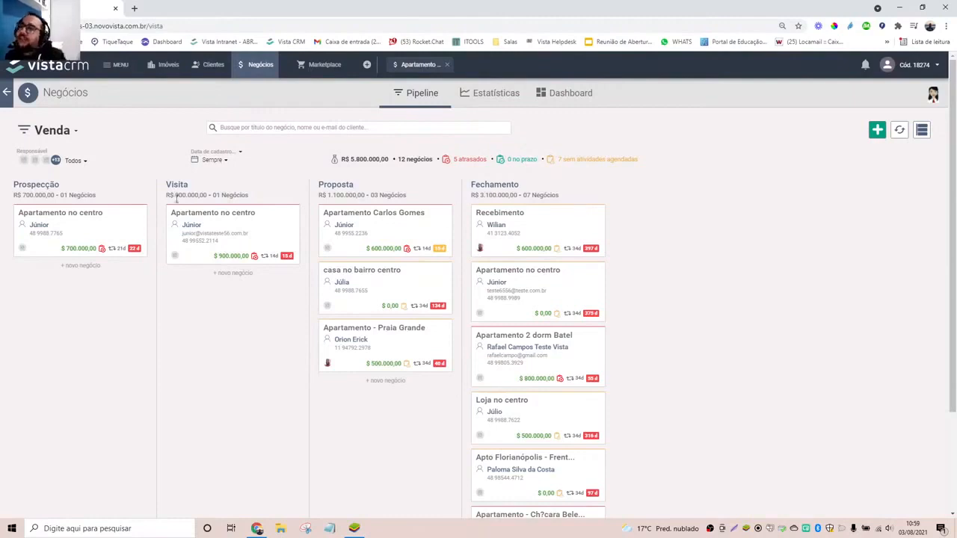
{"action": "left_click", "coordinate": [404, 66]}
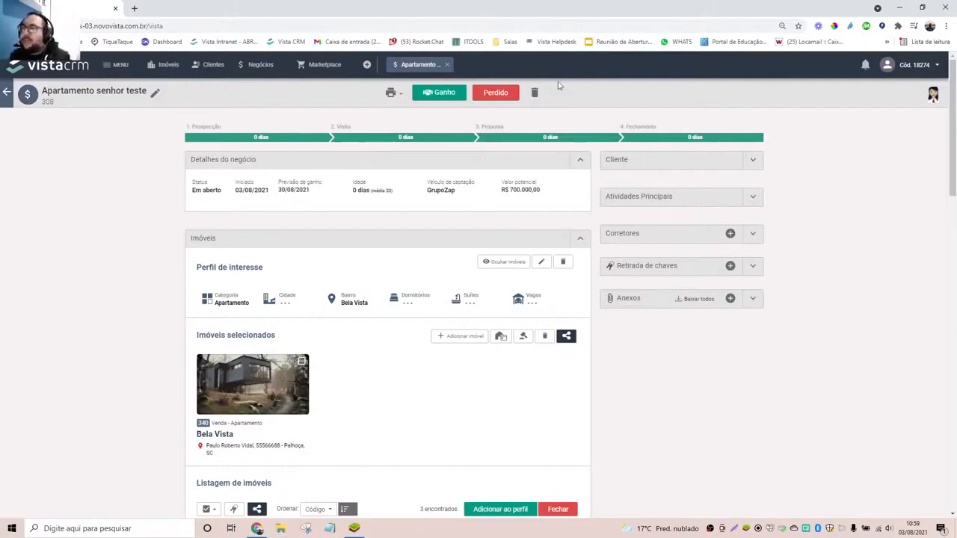
{"action": "scroll", "coordinate": [517, 242], "scroll_direction": "down", "scroll_amount": 6}
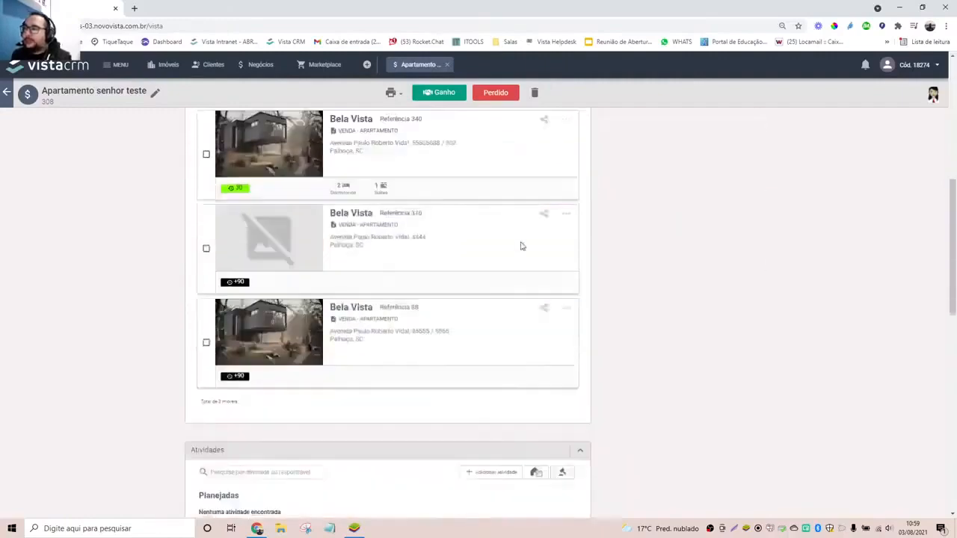
{"action": "scroll", "coordinate": [519, 244], "scroll_direction": "up", "scroll_amount": 6}
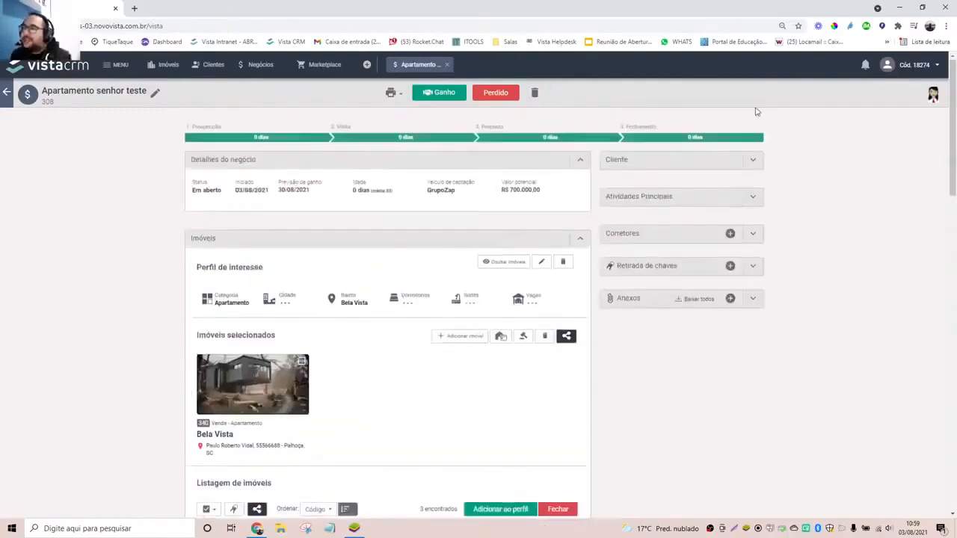
Start marking the deal as won, choosing property 340 and the client status "Já comprou"
{"action": "left_click", "coordinate": [436, 94]}
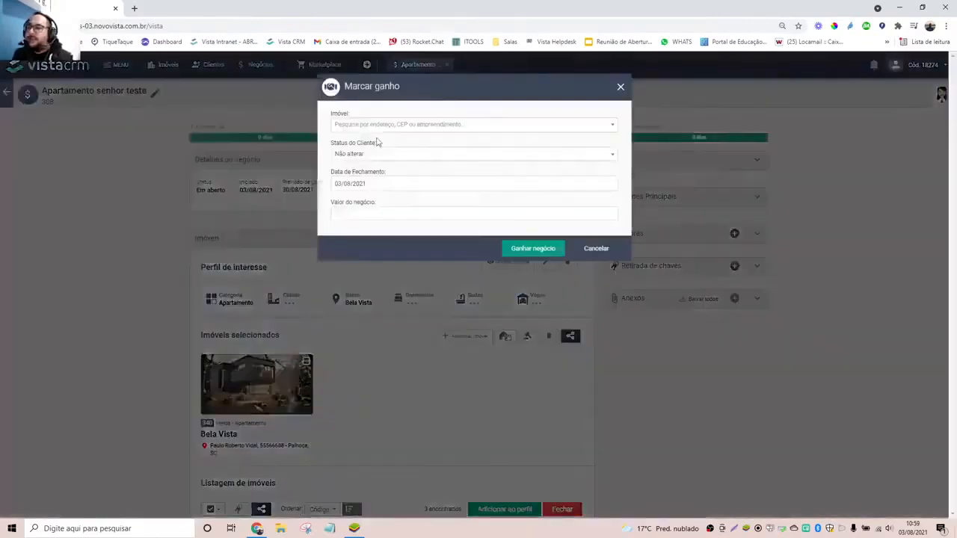
{"action": "left_click", "coordinate": [382, 125]}
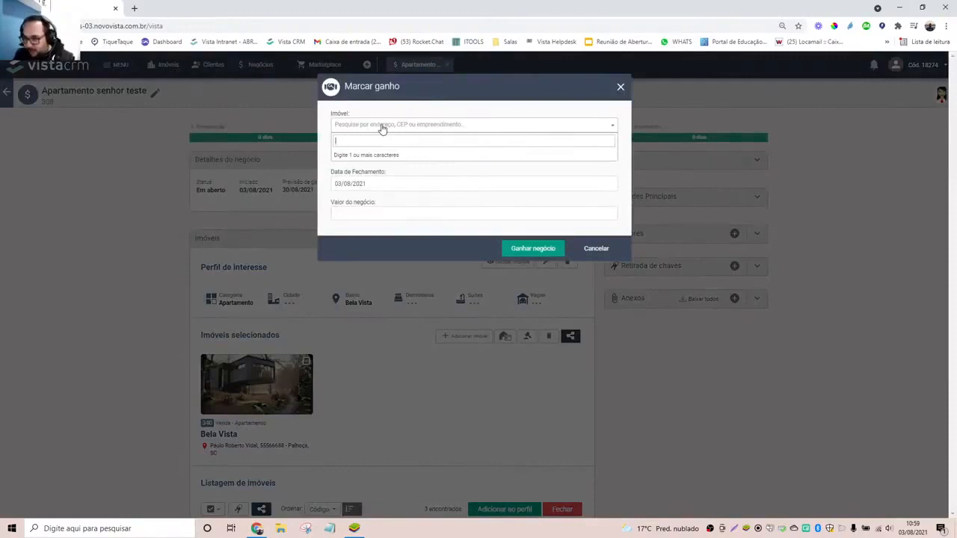
{"action": "type", "text": "348"}
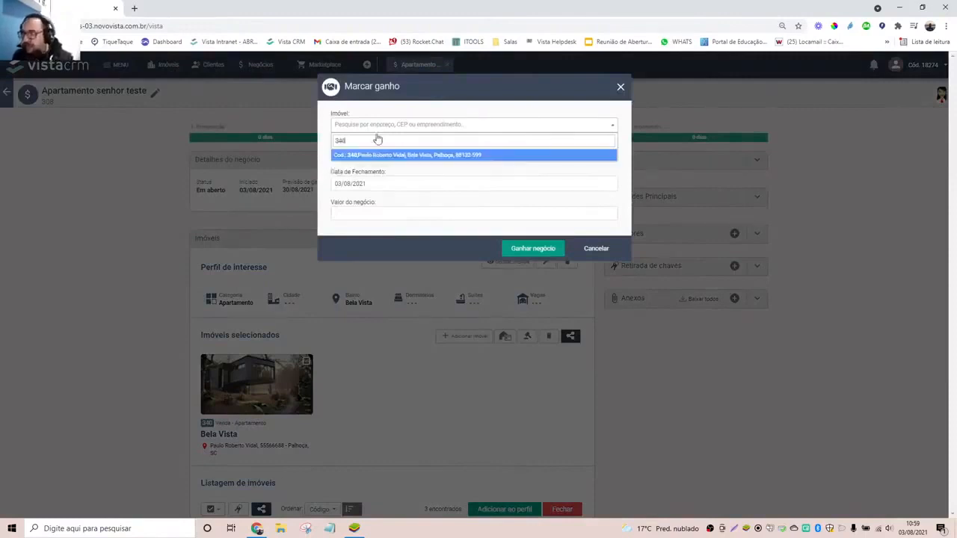
{"action": "left_click", "coordinate": [381, 156]}
{"action": "left_click", "coordinate": [381, 155]}
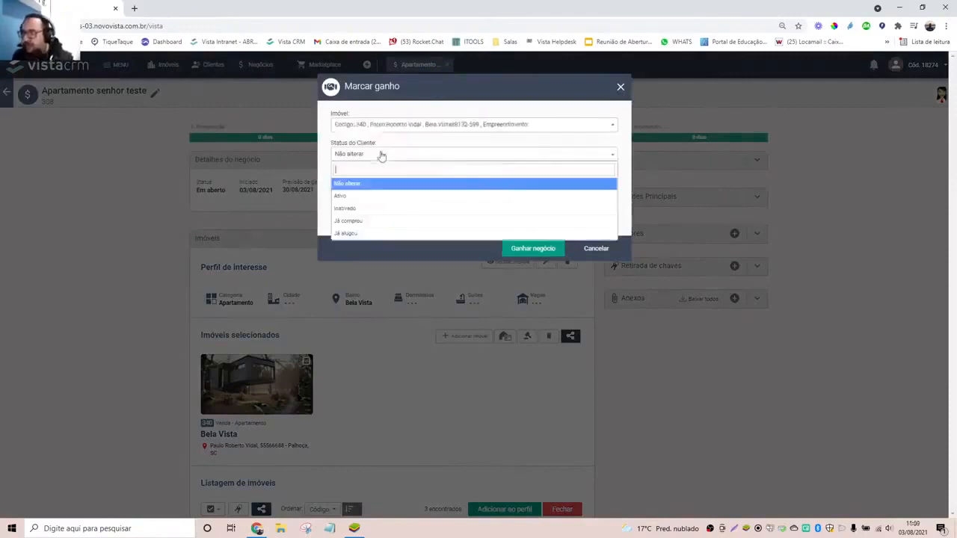
{"action": "left_click", "coordinate": [367, 220]}
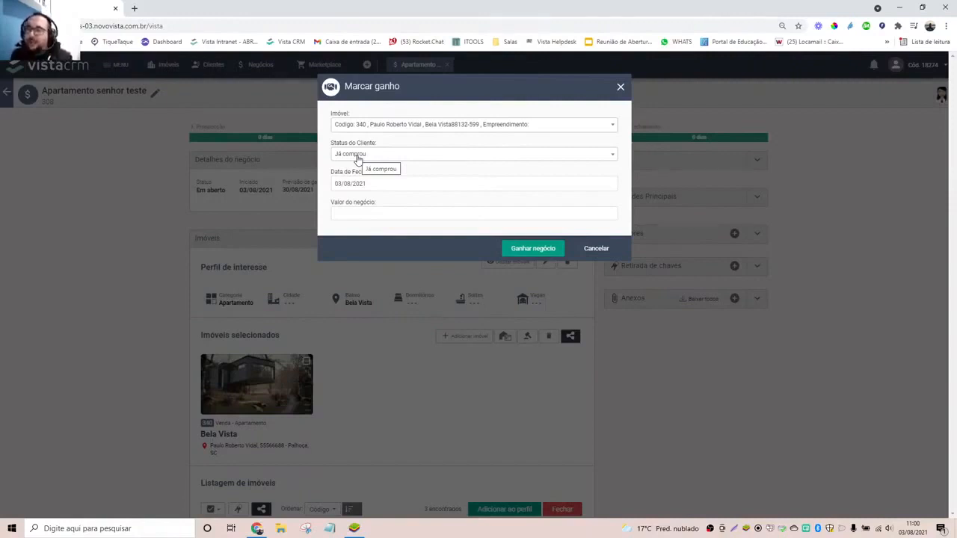
Register the won deal with a value of R$ 680.000,00 and close its record
{"action": "left_click", "coordinate": [379, 213]}
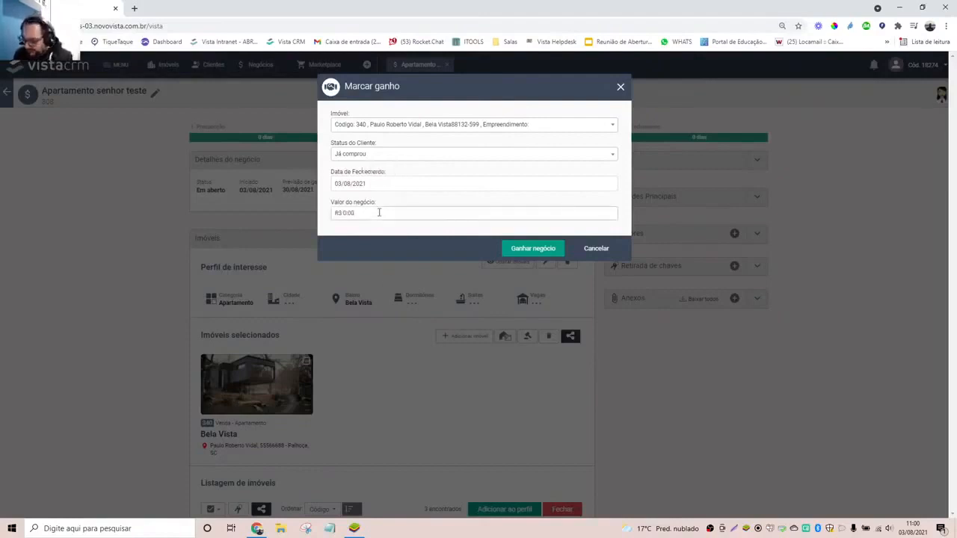
{"action": "type", "text": "680.000,0"}
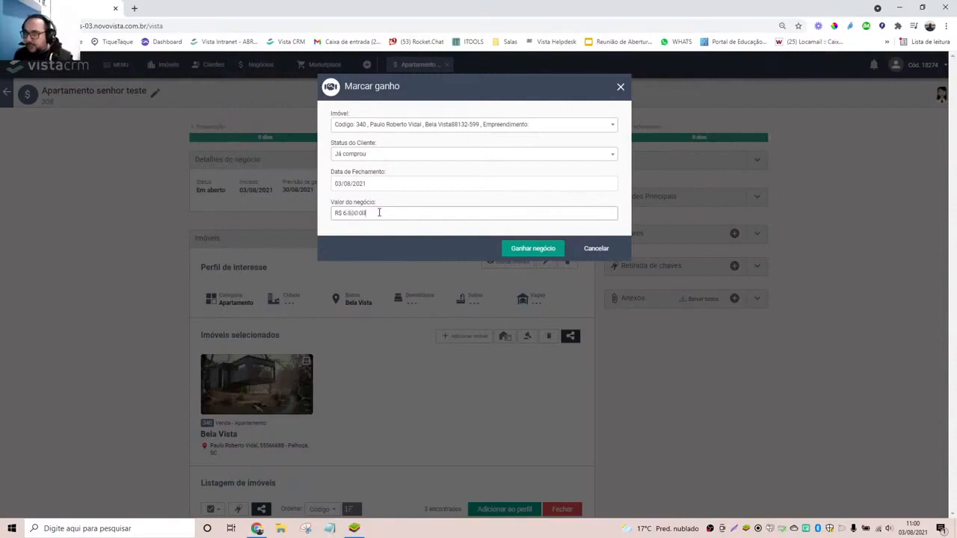
{"action": "type", "text": "0"}
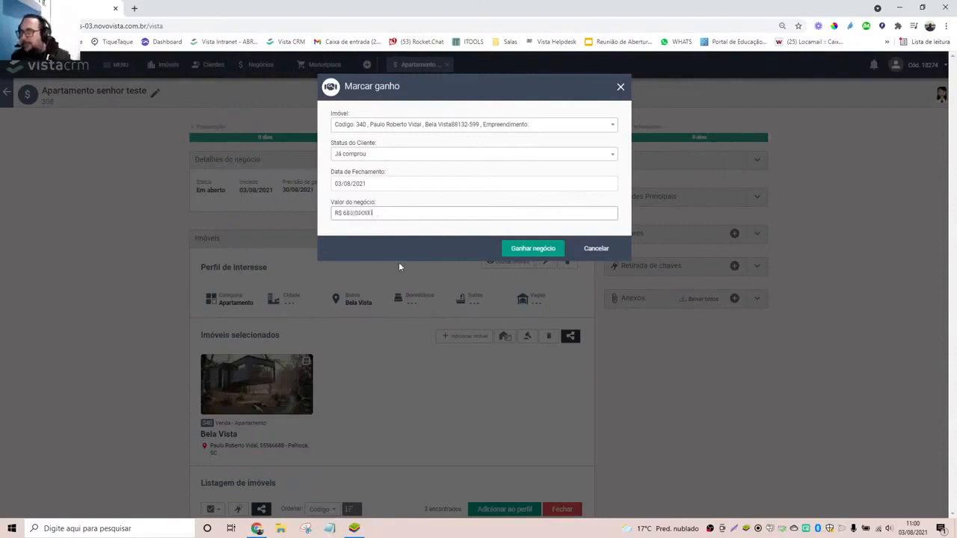
{"action": "left_click", "coordinate": [515, 252]}
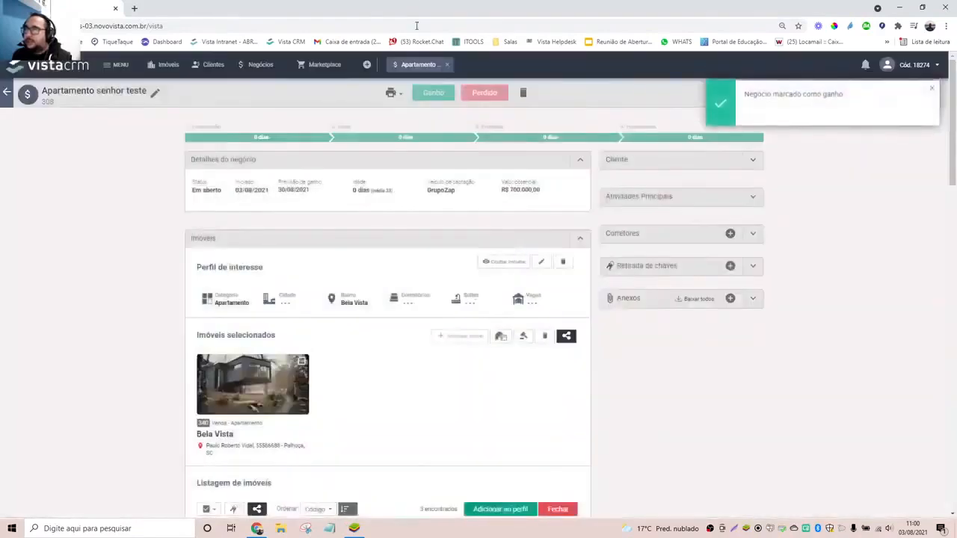
{"action": "left_click", "coordinate": [448, 65]}
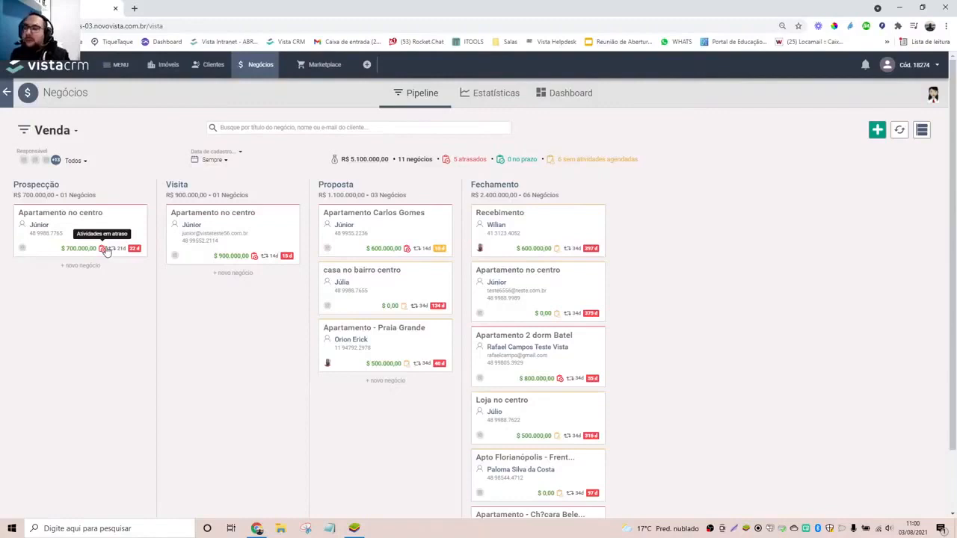
Review the Venda pipeline statistics for started deals and the conversion of started deals by stage, checking the available date ranges
{"action": "left_click", "coordinate": [476, 95]}
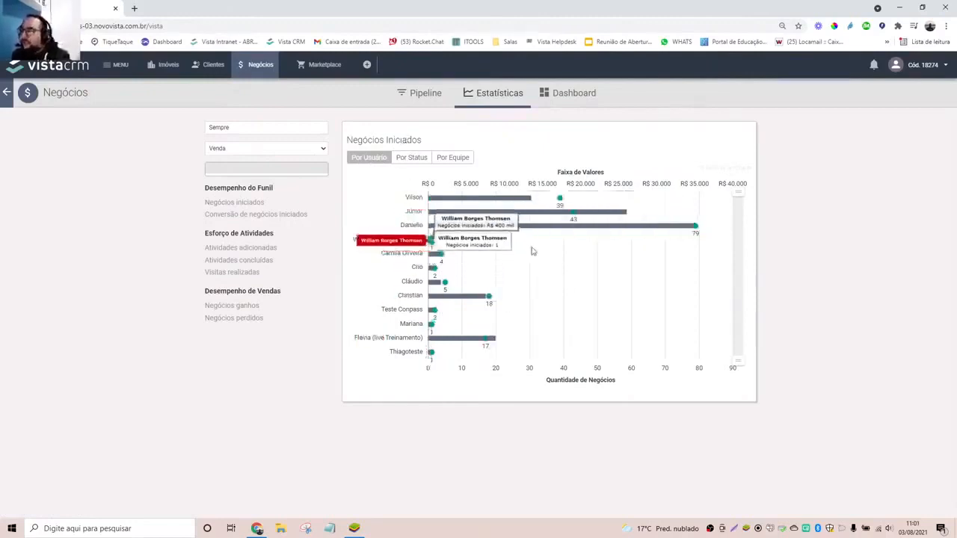
{"action": "left_click", "coordinate": [231, 203]}
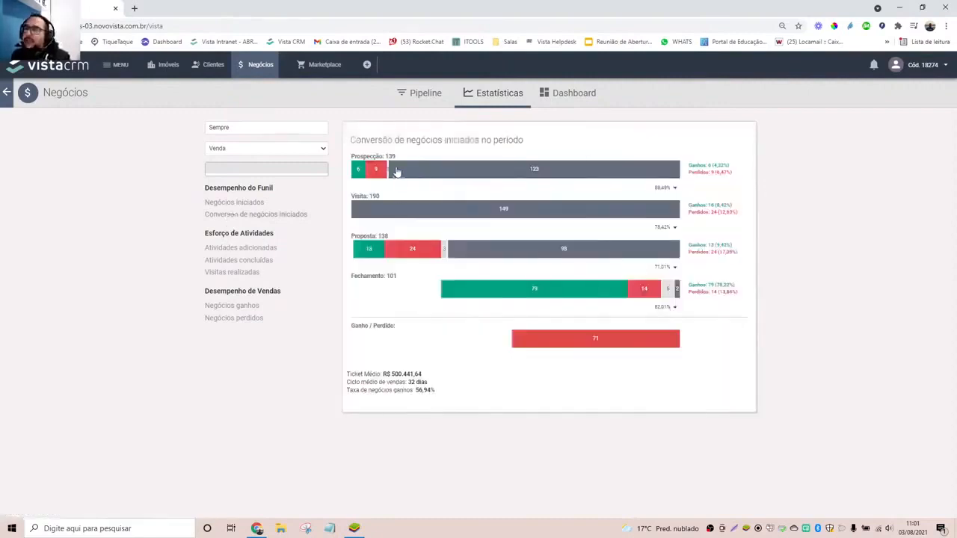
{"action": "mouse_move", "coordinate": [397, 251]}
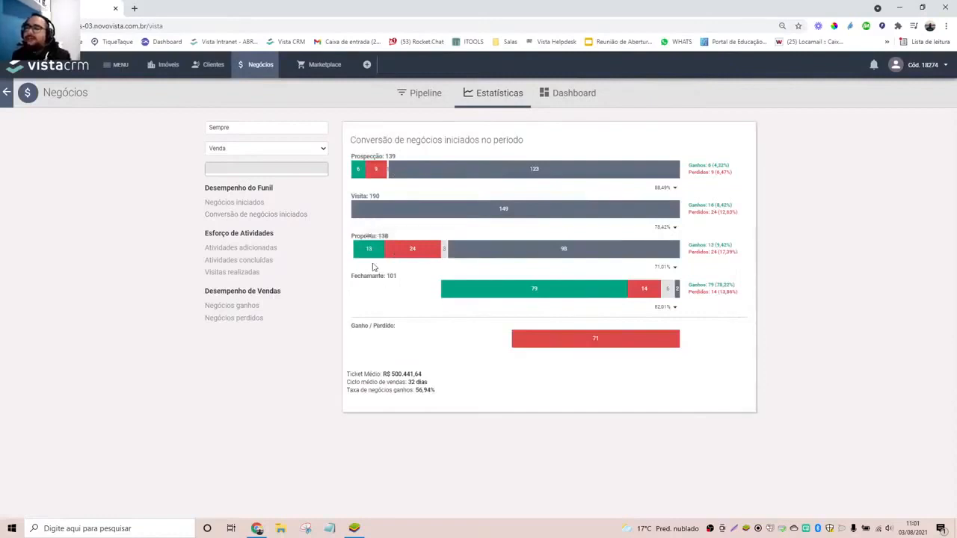
{"action": "mouse_move", "coordinate": [361, 256]}
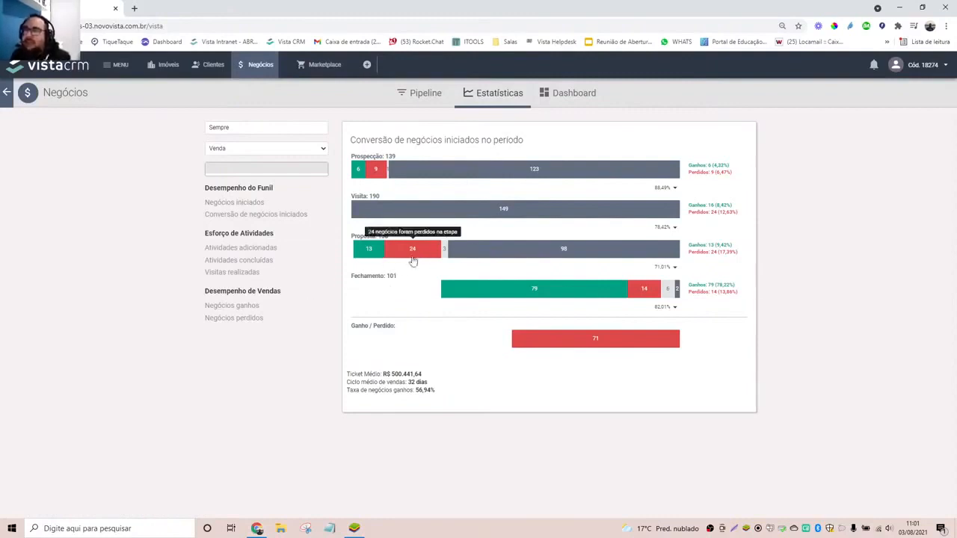
{"action": "left_click", "coordinate": [264, 131]}
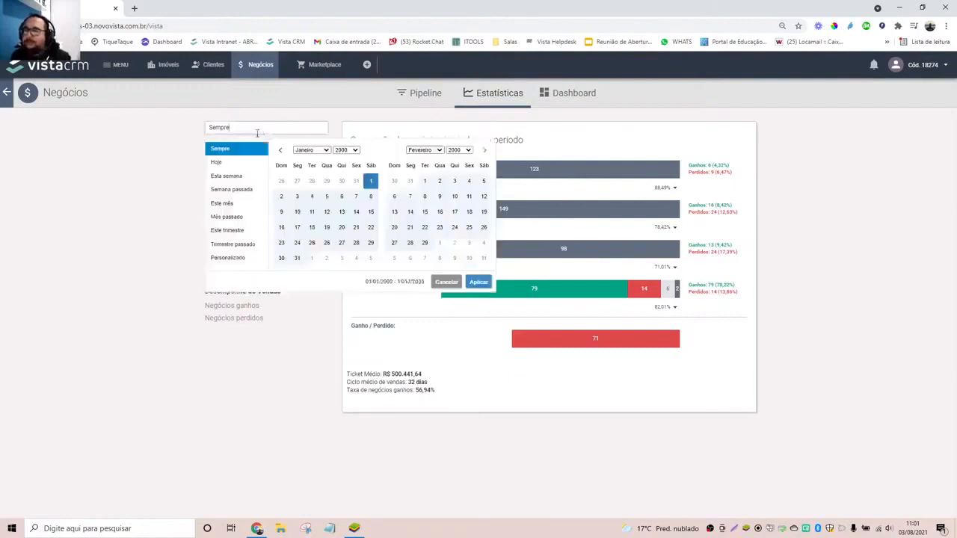
{"action": "left_click", "coordinate": [172, 137]}
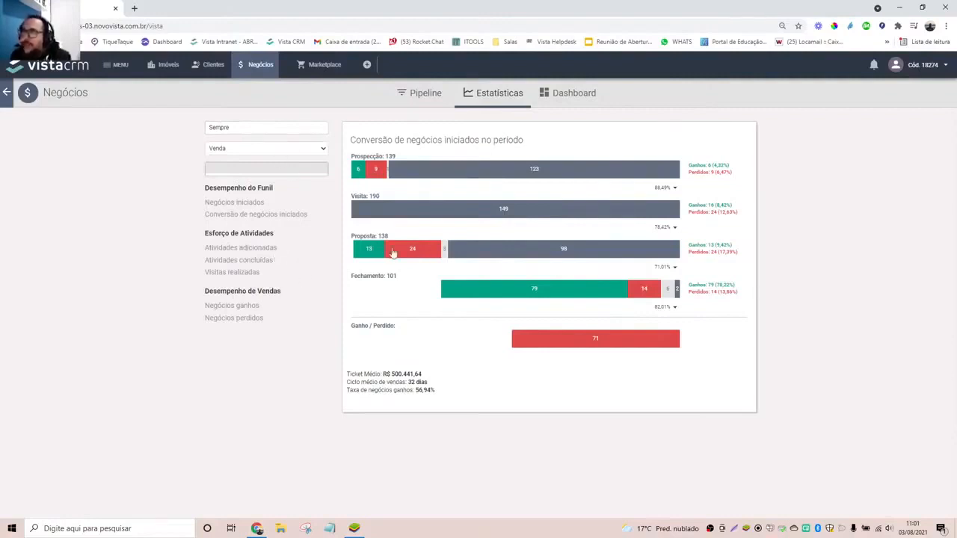
{"action": "mouse_move", "coordinate": [557, 256]}
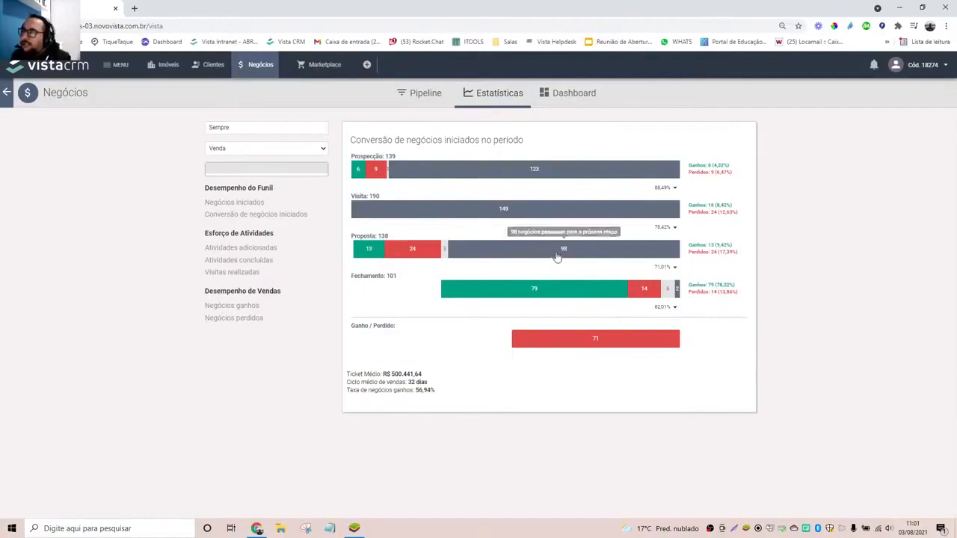
List the deals lost in the Proposta stage, inspect the "Apartamento Florianópolis / São José" deal and close its record
{"action": "left_click", "coordinate": [409, 251]}
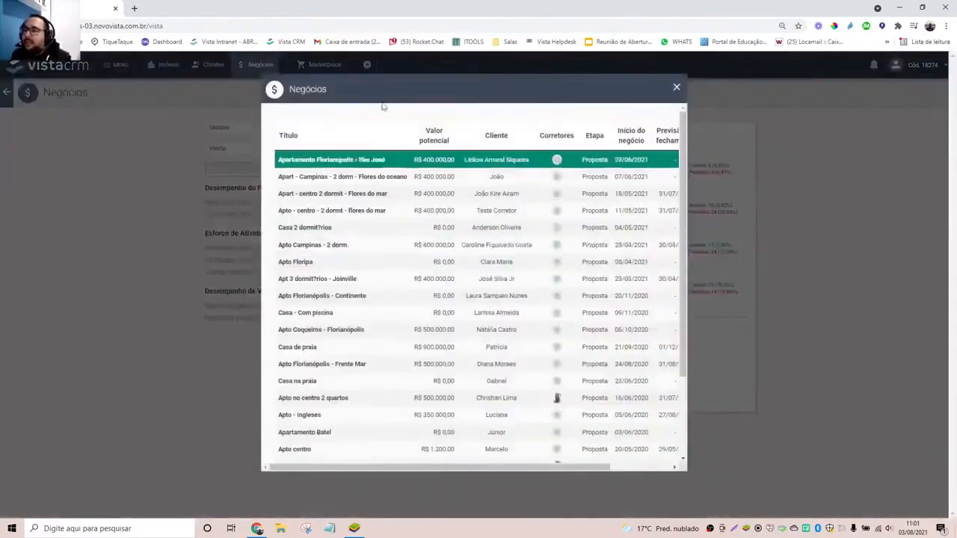
{"action": "scroll", "coordinate": [353, 328], "scroll_direction": "down", "scroll_amount": 3}
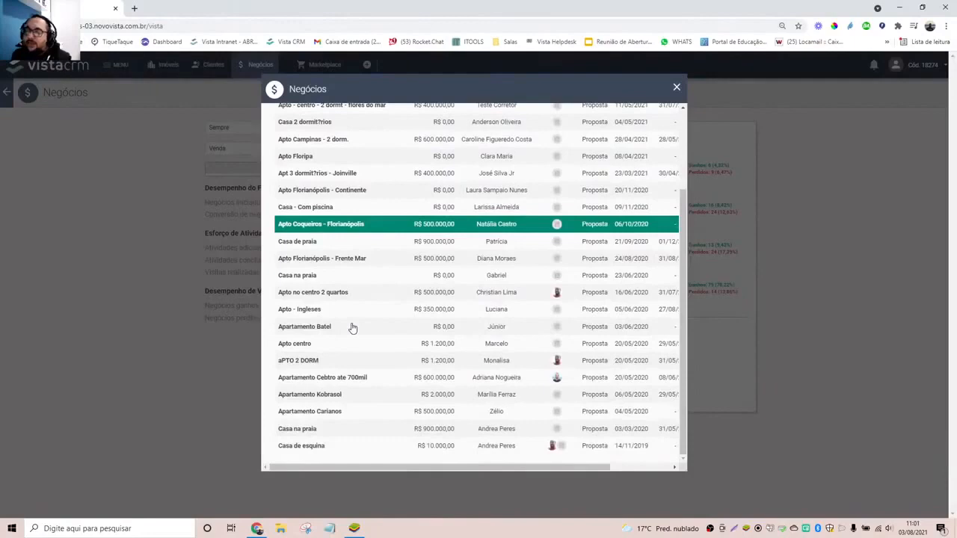
{"action": "scroll", "coordinate": [340, 366], "scroll_direction": "up", "scroll_amount": 3}
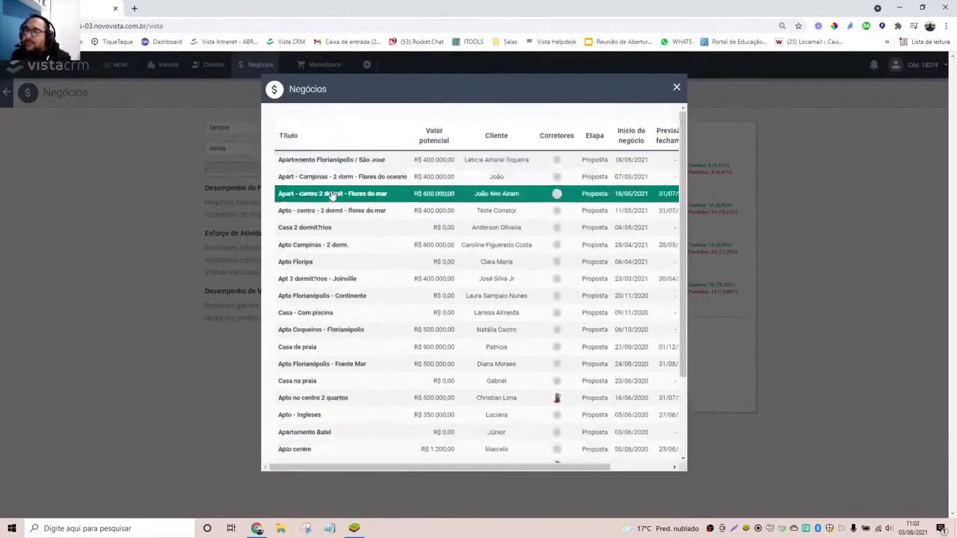
{"action": "scroll", "coordinate": [332, 195], "scroll_direction": "down", "scroll_amount": 3}
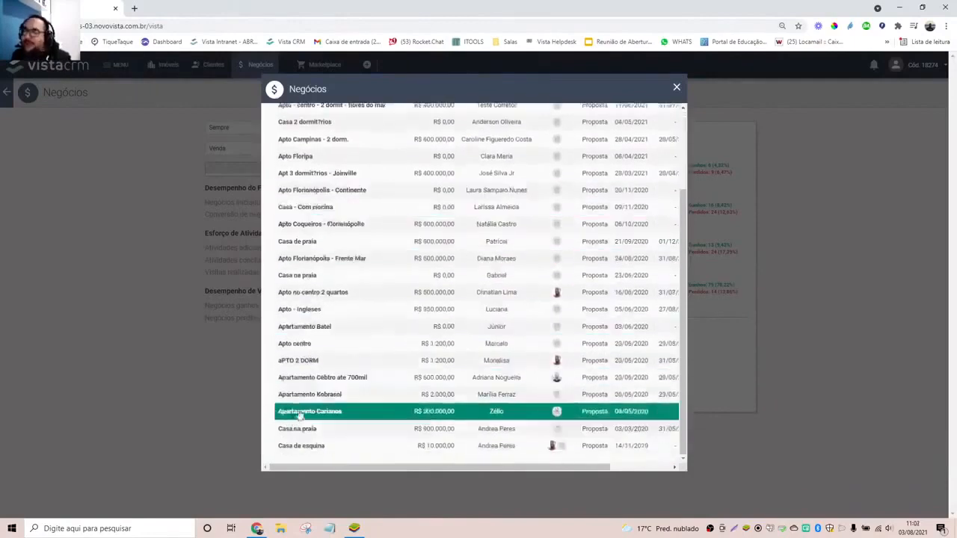
{"action": "scroll", "coordinate": [299, 415], "scroll_direction": "up", "scroll_amount": 3}
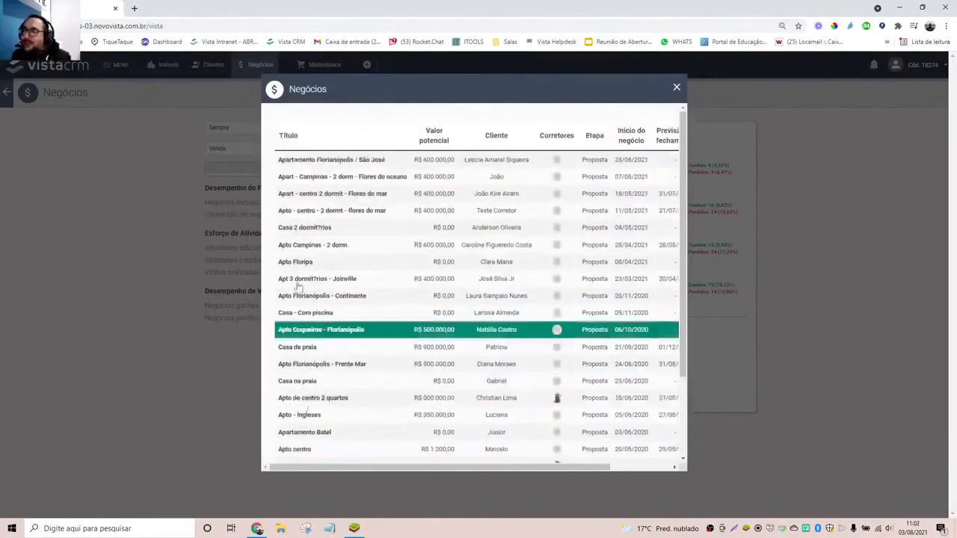
{"action": "left_click", "coordinate": [322, 169]}
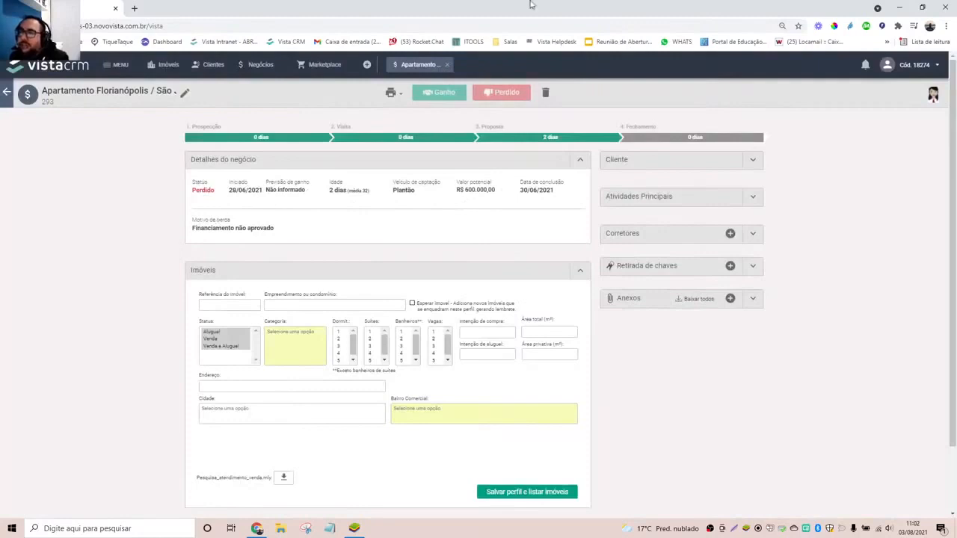
{"action": "left_click", "coordinate": [447, 65]}
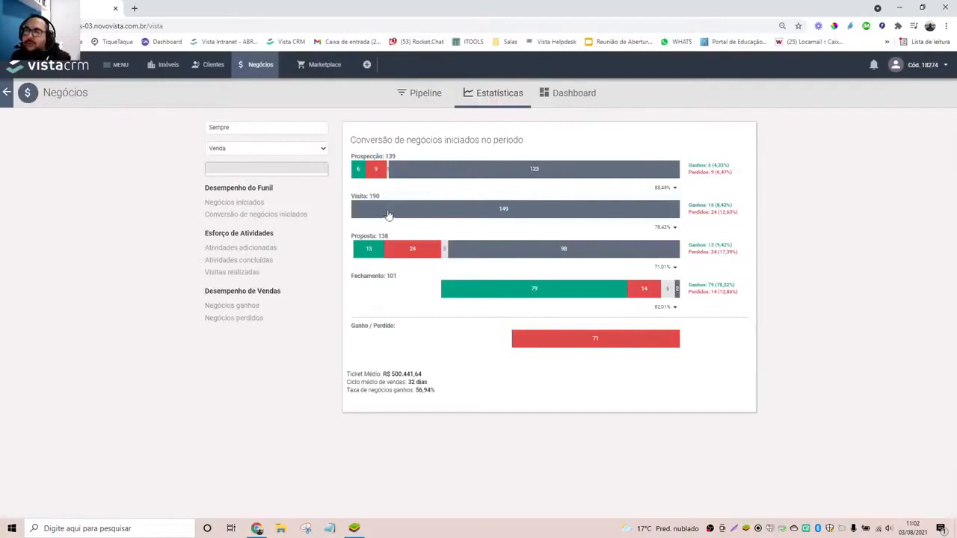
Review the Atividades adicionadas and Negócios ganhos statistics, including the list of one broker's won deals
{"action": "left_click", "coordinate": [233, 251]}
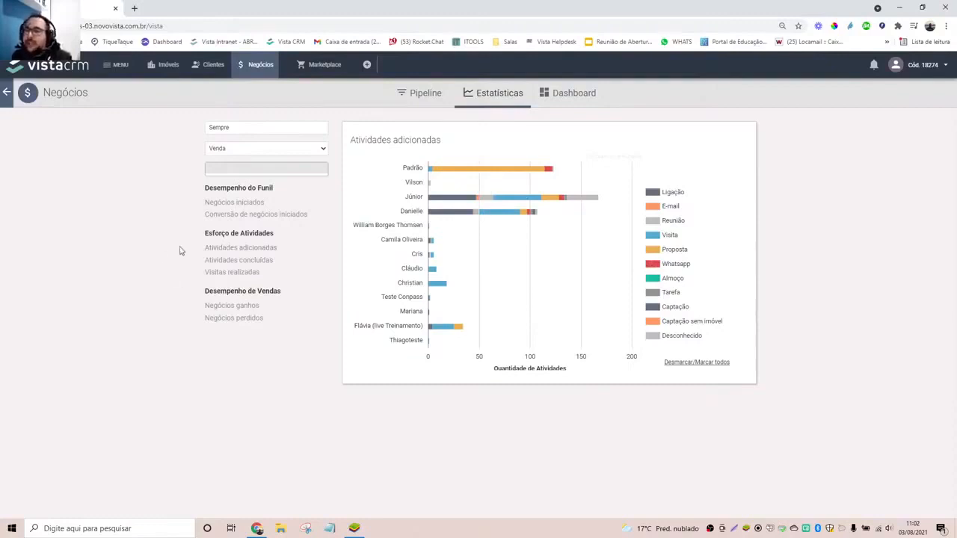
{"action": "left_click", "coordinate": [232, 307]}
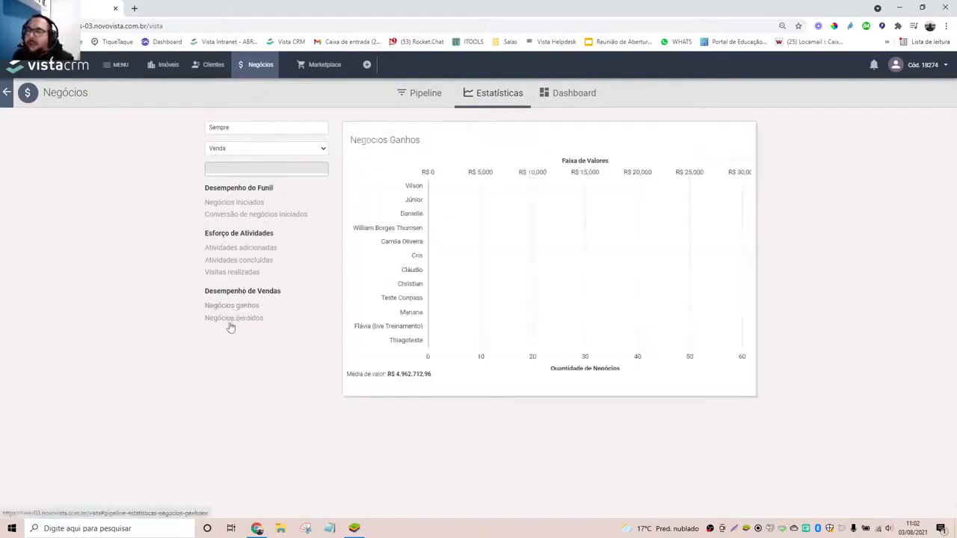
{"action": "mouse_move", "coordinate": [483, 205]}
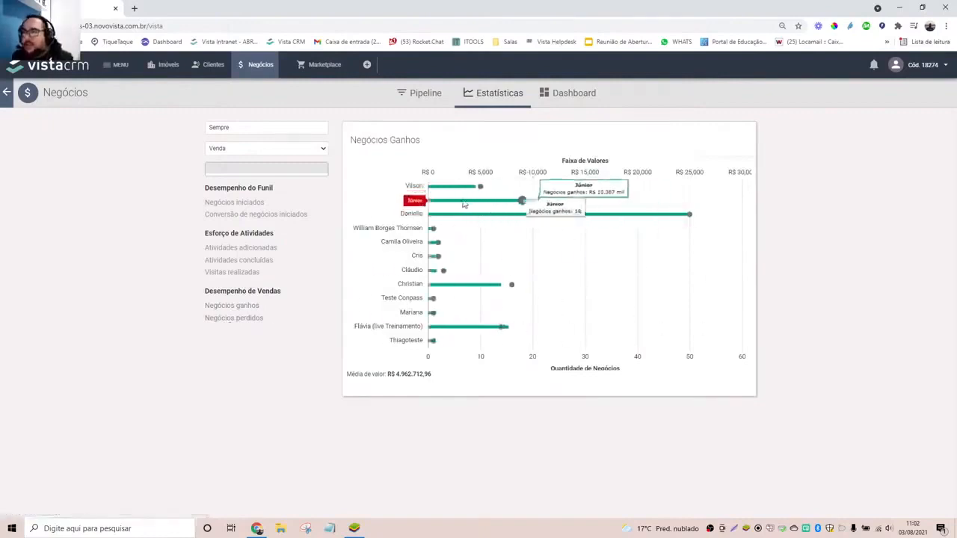
{"action": "left_click", "coordinate": [464, 204]}
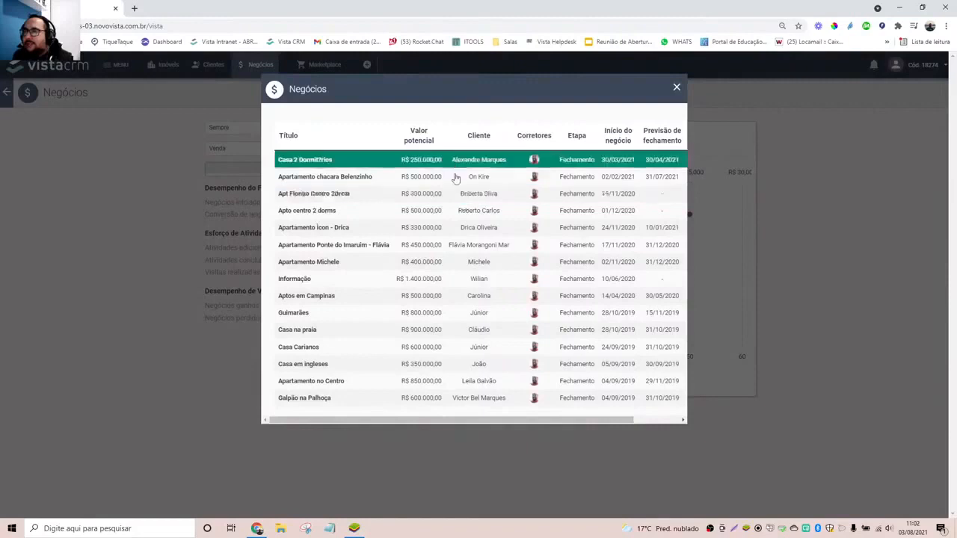
{"action": "left_click", "coordinate": [136, 232]}
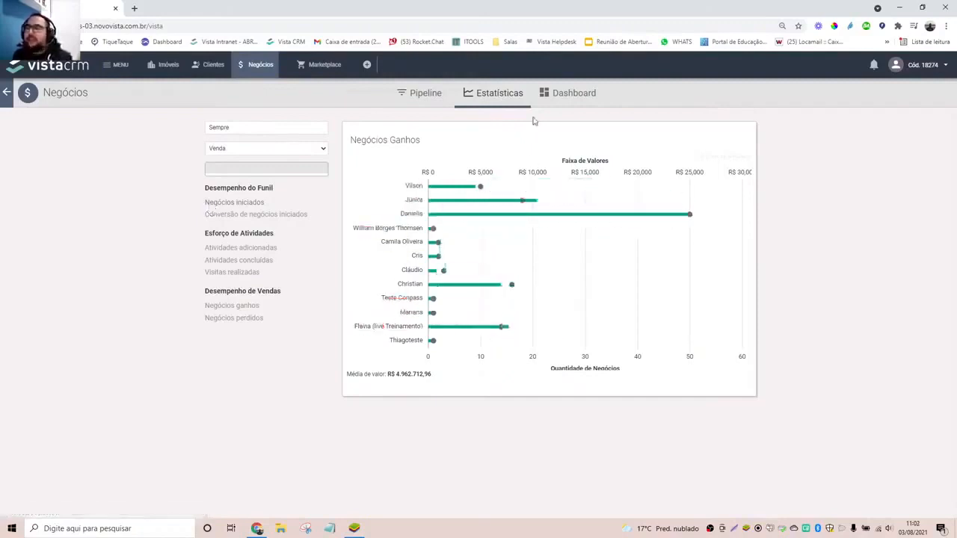
Examine the deals dashboard for the Venda pipeline, including the loss reasons under Motivos de perda
{"action": "left_click", "coordinate": [566, 98]}
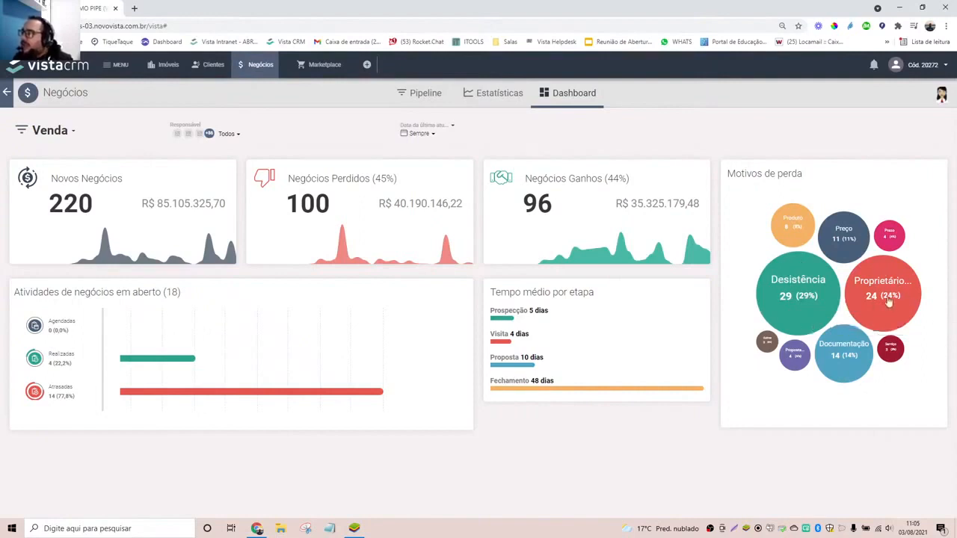
{"action": "mouse_move", "coordinate": [882, 281]}
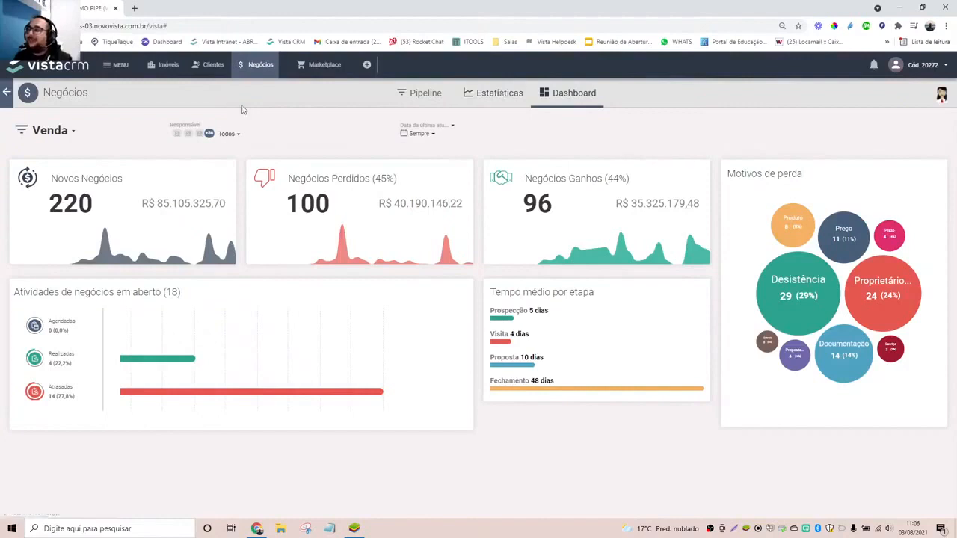
{"action": "mouse_move", "coordinate": [805, 223]}
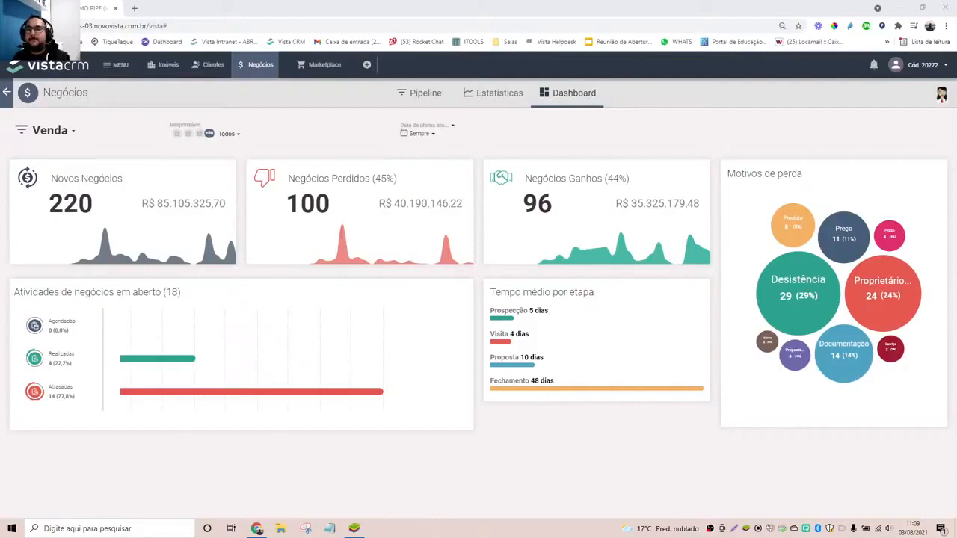
Open the Imóveis section
{"action": "left_click", "coordinate": [179, 63]}
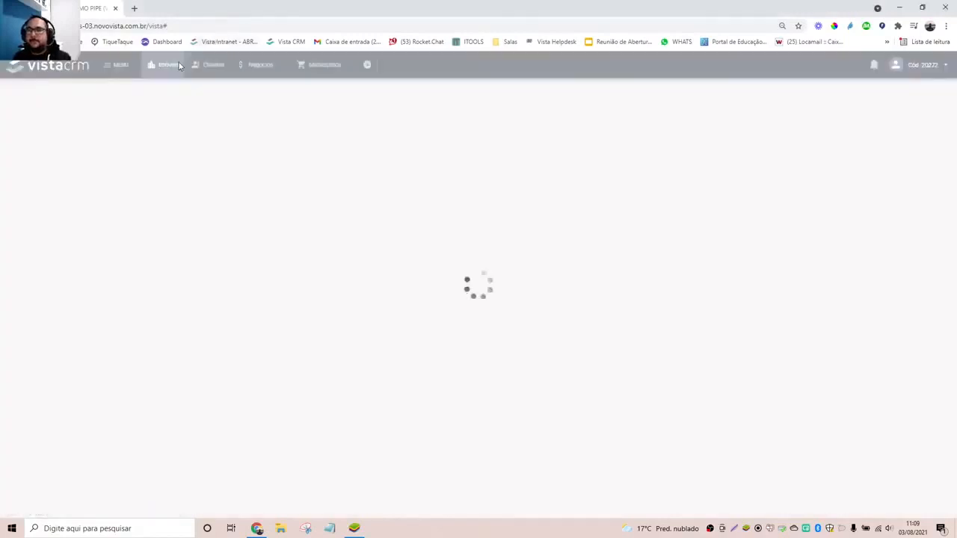